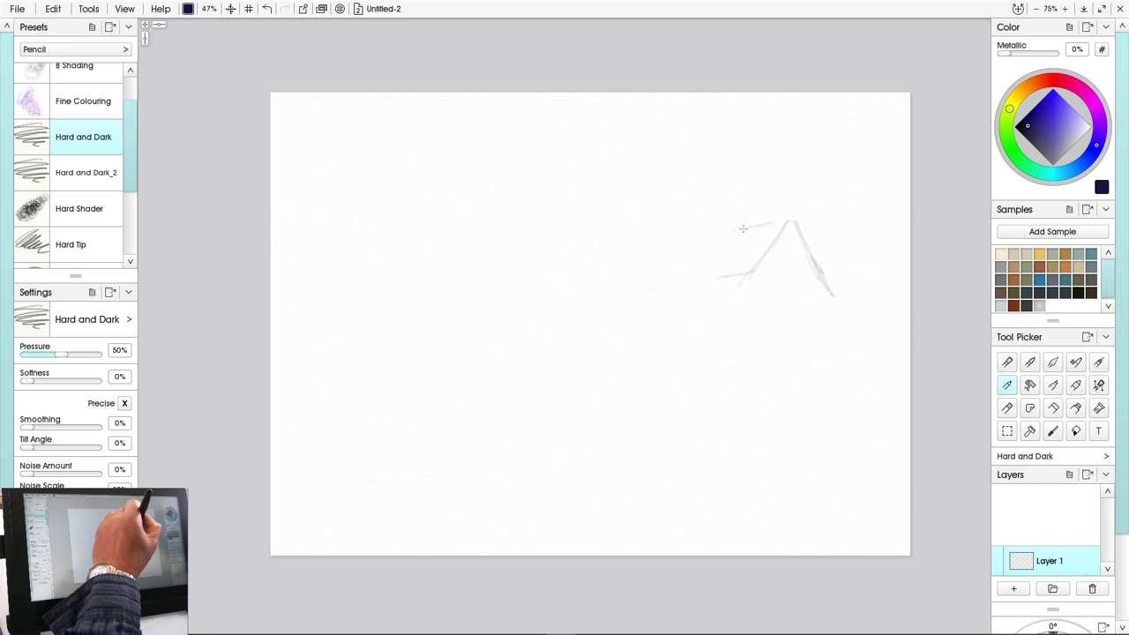
Set the pencil pressure to 83% and sketch the main cottage's sloping roof, gable peak and wall edges
left_click_drag(736, 238, 687, 280)
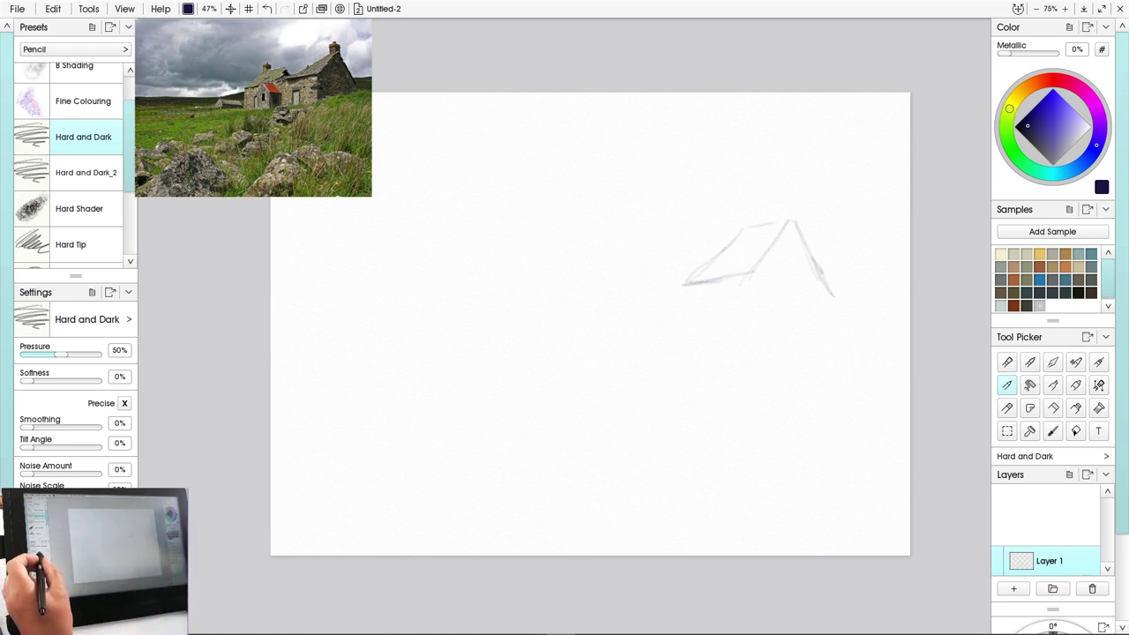
left_click_drag(61, 354, 84, 355)
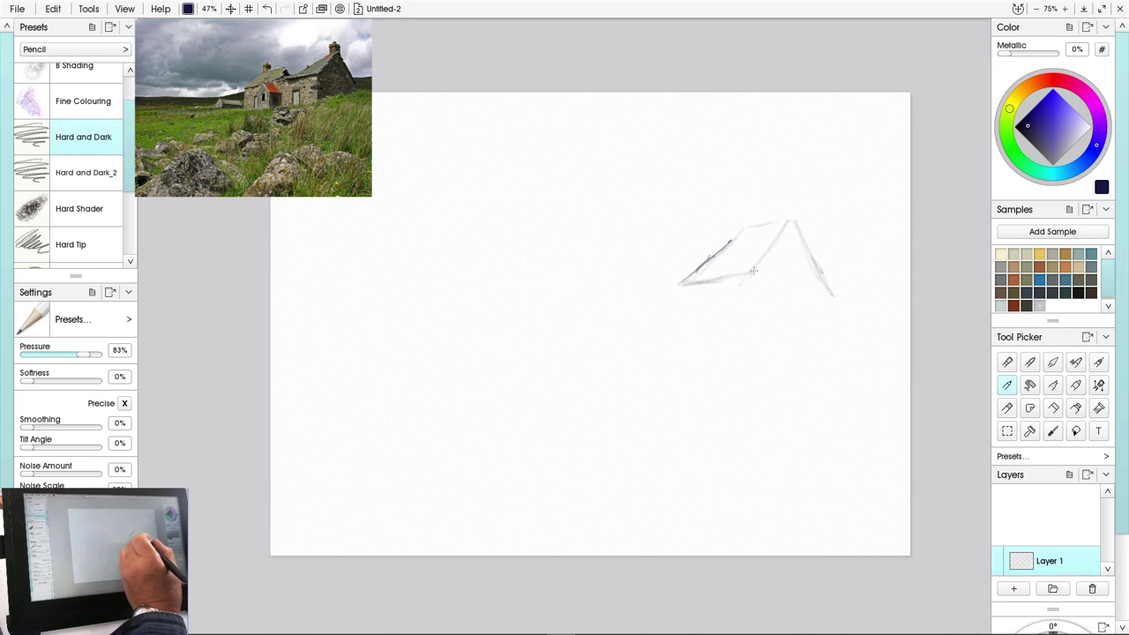
left_click_drag(754, 271, 697, 284)
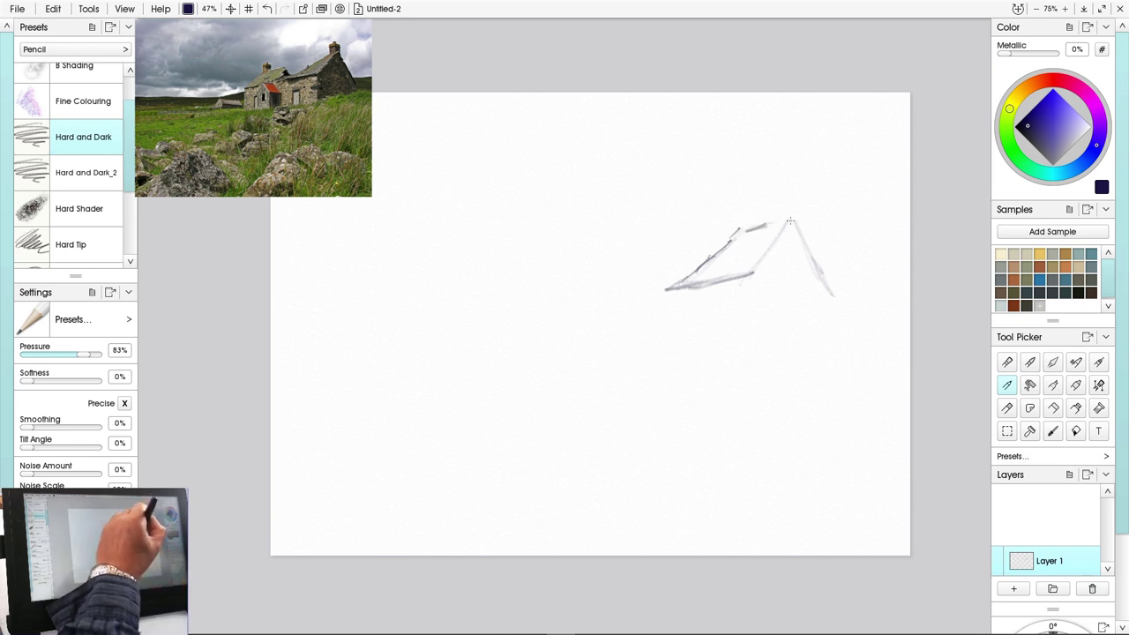
left_click_drag(790, 220, 752, 274)
left_click_drag(790, 219, 820, 282)
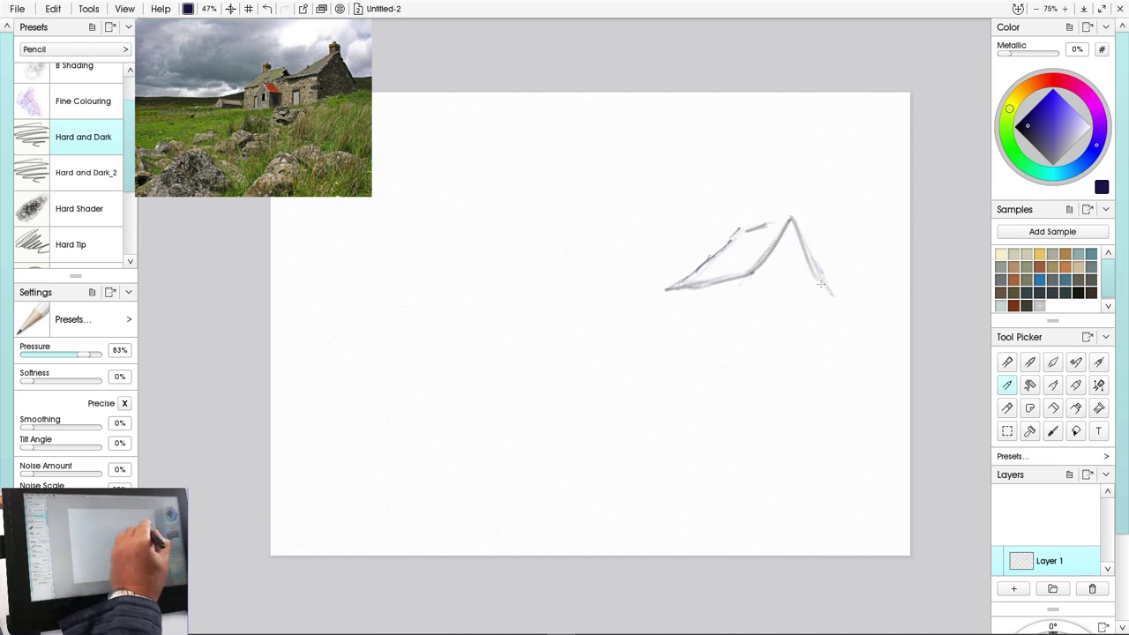
left_click_drag(800, 229, 826, 286)
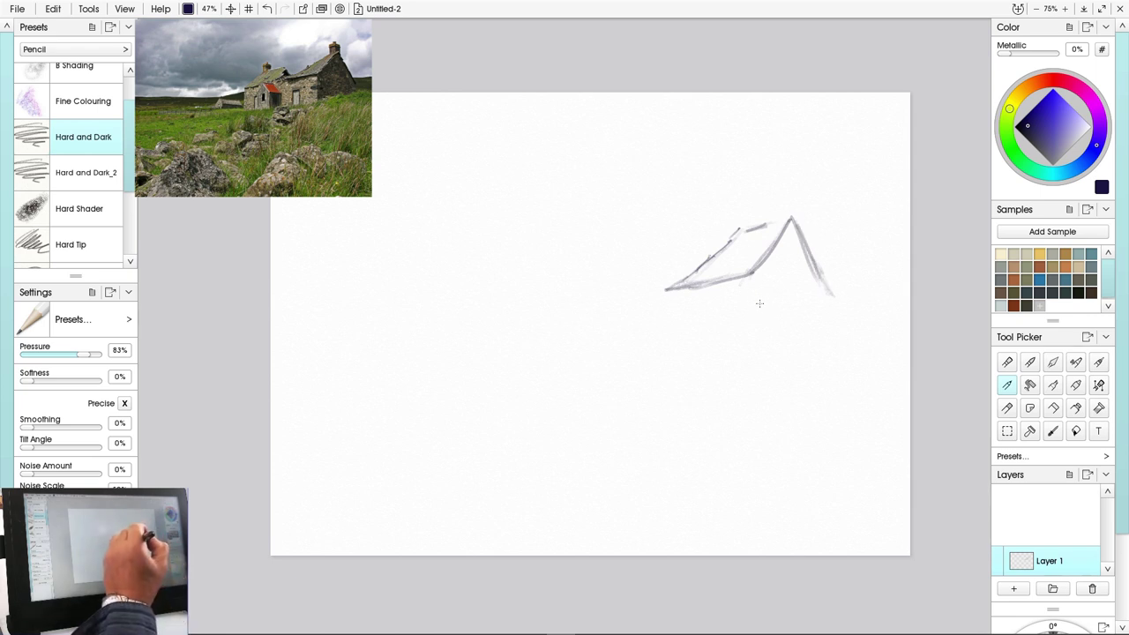
left_click_drag(750, 276, 745, 338)
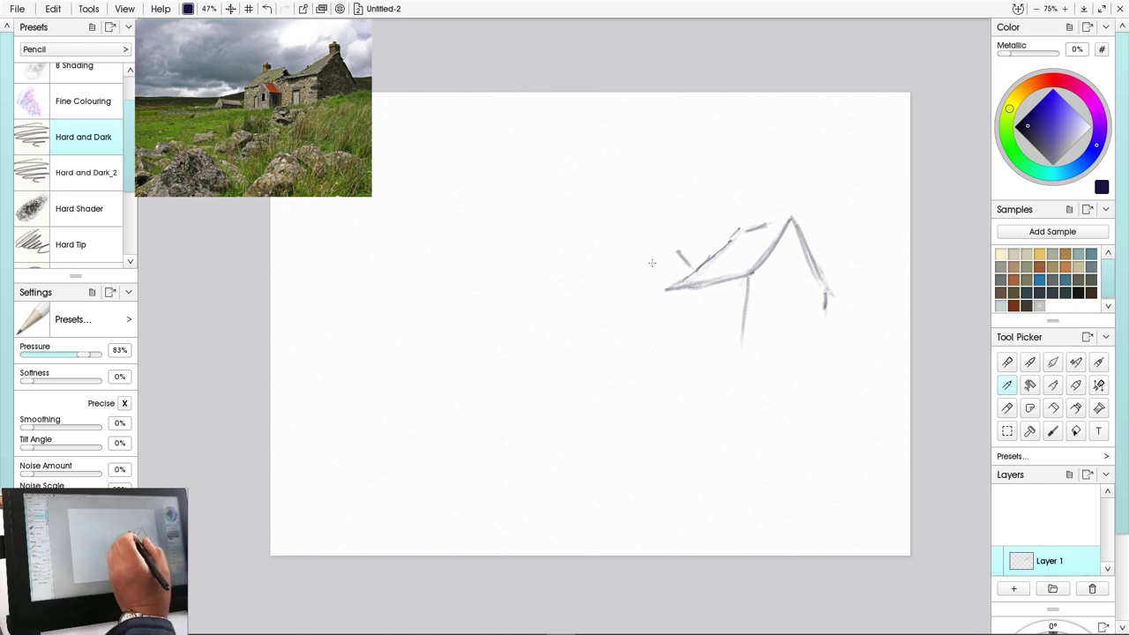
left_click_drag(715, 293, 829, 298)
Sketch the roof of the smaller cottage section to the left, with its ridge, eaves and gable edges
left_click_drag(700, 321, 485, 341)
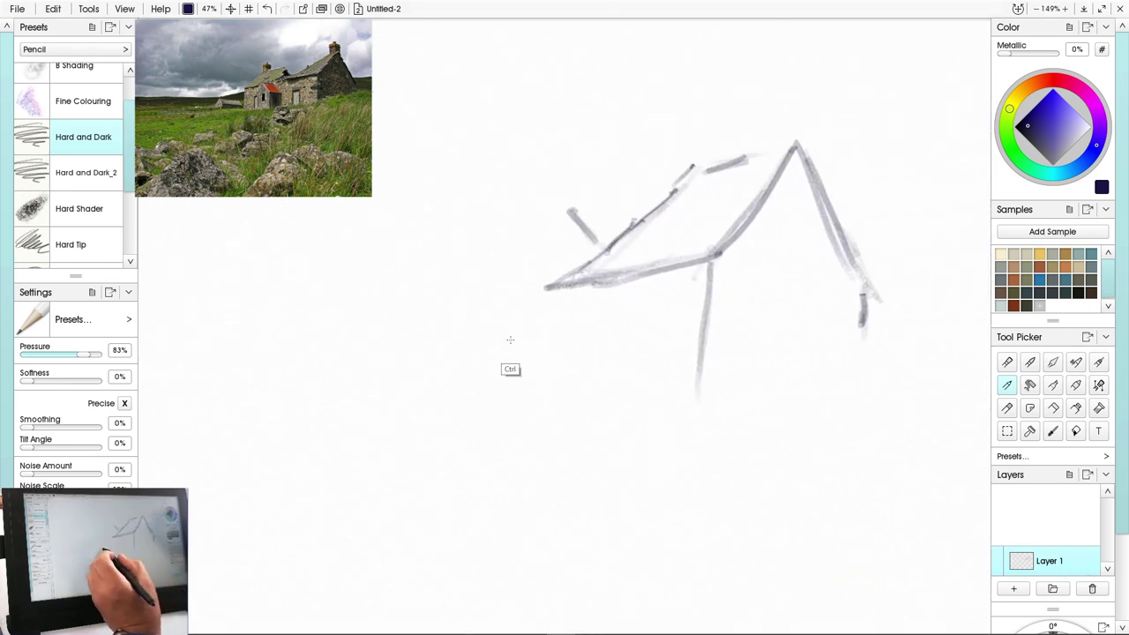
left_click_drag(542, 376, 573, 378)
mouse_move(454, 201)
left_mouse_down()
mouse_move(569, 188)
mouse_move(522, 252)
mouse_move(294, 296)
left_mouse_up()
mouse_move(485, 201)
left_mouse_down()
mouse_move(408, 205)
mouse_move(309, 280)
left_mouse_up()
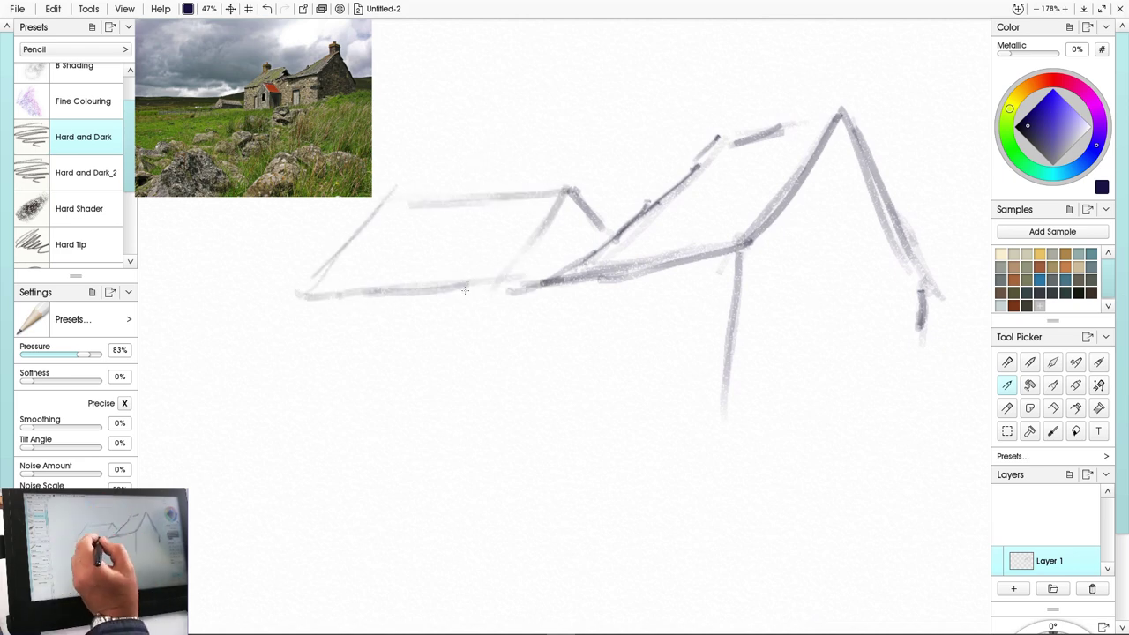
mouse_move(570, 164)
left_mouse_down()
mouse_move(624, 220)
mouse_move(515, 275)
left_mouse_up()
left_click_drag(575, 159, 430, 173)
left_click_drag(510, 173, 401, 183)
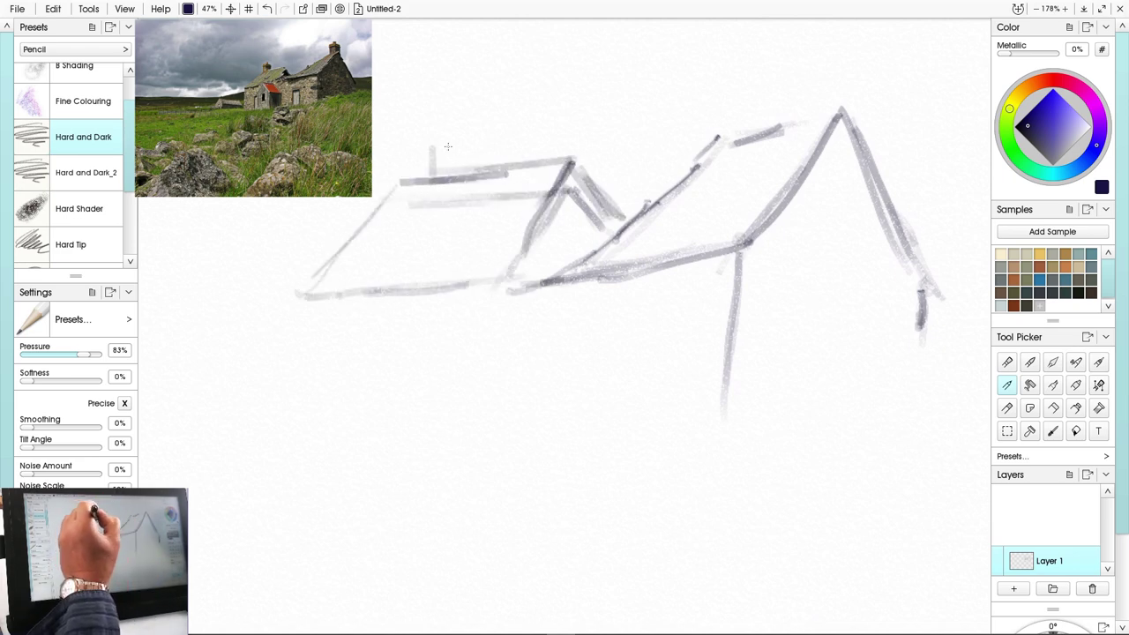
Sketch a chimney with a pot on the smaller roof's ridge and draw that section's left wall edge
mouse_move(399, 145)
left_mouse_down()
mouse_move(399, 182)
mouse_move(418, 178)
left_mouse_up()
left_click_drag(446, 139, 445, 173)
mouse_move(406, 134)
left_mouse_down()
mouse_move(449, 130)
mouse_move(427, 126)
left_mouse_up()
mouse_move(399, 181)
left_mouse_down()
mouse_move(293, 301)
mouse_move(291, 397)
left_mouse_up()
left_click(287, 423)
Sketch a pitched porch projecting below the smaller roof's eaves, with sloping roof edges and vertical walls
mouse_move(519, 288)
left_mouse_down()
mouse_move(409, 291)
mouse_move(474, 295)
mouse_move(510, 360)
left_mouse_up()
left_click_drag(388, 291, 425, 356)
left_click_drag(421, 353, 512, 360)
left_click_drag(385, 291, 359, 353)
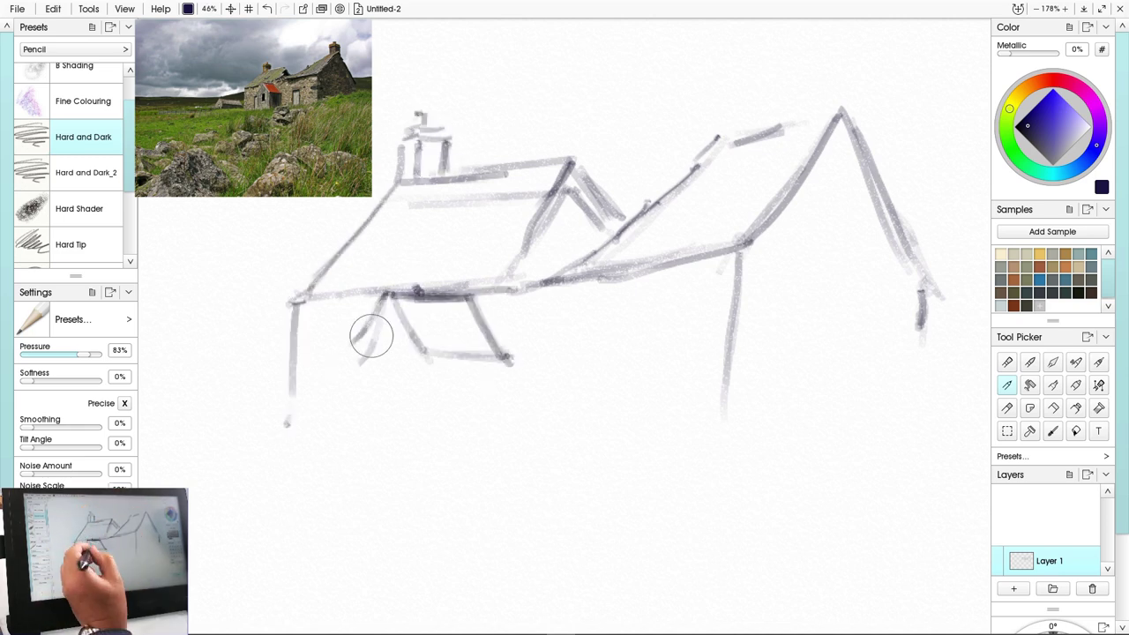
mouse_move(382, 305)
left_mouse_down()
mouse_move(335, 361)
mouse_move(429, 356)
left_mouse_up()
mouse_move(425, 357)
left_mouse_down()
mouse_move(510, 360)
mouse_move(427, 463)
left_mouse_up()
left_click_drag(494, 356, 492, 446)
left_click_drag(431, 360, 427, 466)
left_click_drag(471, 295, 506, 357)
Redraw the porch in thinner lines, with its front gable, side walls and roof slats
scroll(719, 298, "down", 5)
mouse_move(579, 249)
left_mouse_down()
mouse_move(665, 258)
mouse_move(624, 293)
mouse_move(619, 373)
left_mouse_up()
mouse_move(570, 297)
left_mouse_down()
mouse_move(586, 327)
mouse_move(586, 374)
left_mouse_up()
left_click_drag(524, 305, 526, 365)
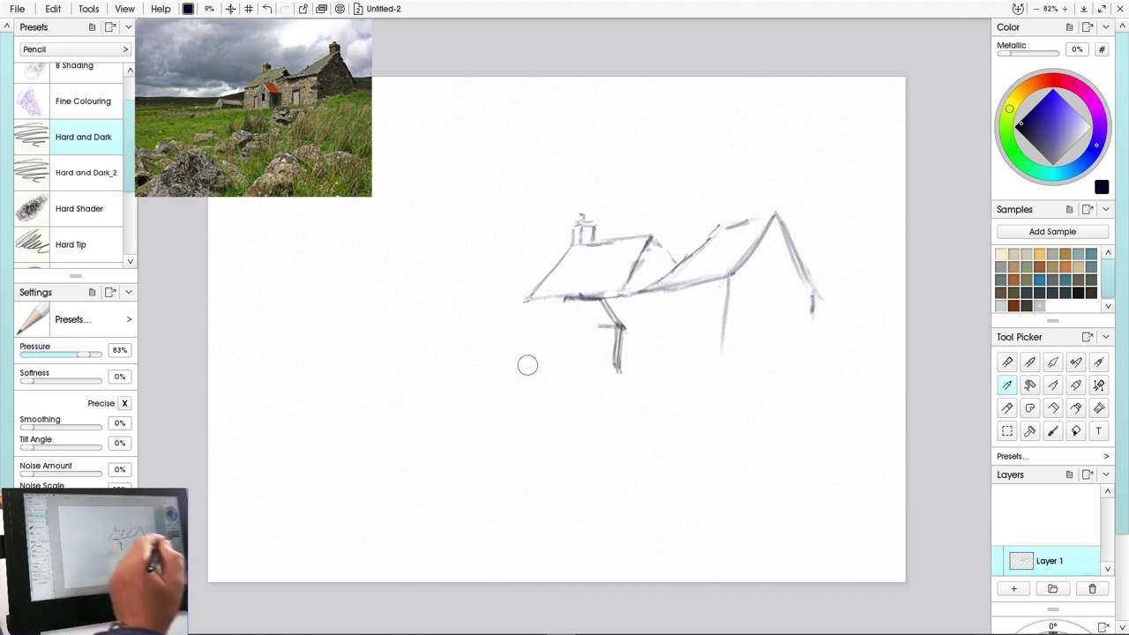
mouse_move(579, 298)
left_mouse_down()
mouse_move(600, 331)
mouse_move(586, 329)
left_mouse_up()
left_click_drag(583, 299, 597, 323)
mouse_move(565, 298)
left_mouse_down()
mouse_move(546, 328)
mouse_move(545, 377)
left_mouse_up()
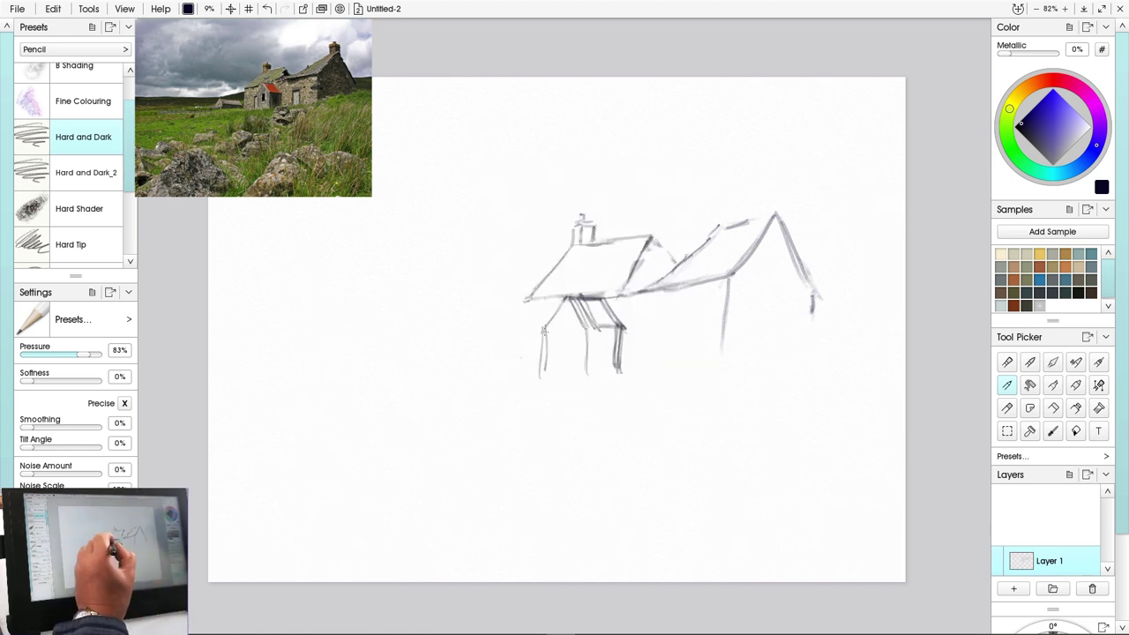
left_click_drag(533, 328, 531, 372)
Redraw the smaller section's left roof edge and its chimney in thin lines
mouse_move(626, 291)
left_mouse_down()
mouse_move(496, 309)
mouse_move(503, 373)
left_mouse_up()
left_click_drag(507, 303, 556, 246)
mouse_move(561, 247)
left_mouse_down()
mouse_move(519, 291)
mouse_move(526, 301)
mouse_move(569, 268)
left_mouse_up()
right_click(529, 295)
mouse_move(639, 216)
left_mouse_down()
mouse_move(598, 218)
mouse_move(638, 217)
left_mouse_up()
left_click_drag(609, 199, 610, 220)
mouse_move(596, 199)
left_mouse_down()
mouse_move(598, 219)
mouse_move(608, 196)
left_mouse_up()
left_click_drag(622, 189, 627, 208)
Draw the porch's left wall top and corner post, and restate the cottage's left wall edge
left_click_drag(573, 305, 588, 304)
left_click_drag(575, 305, 574, 346)
left_click_drag(547, 277, 545, 334)
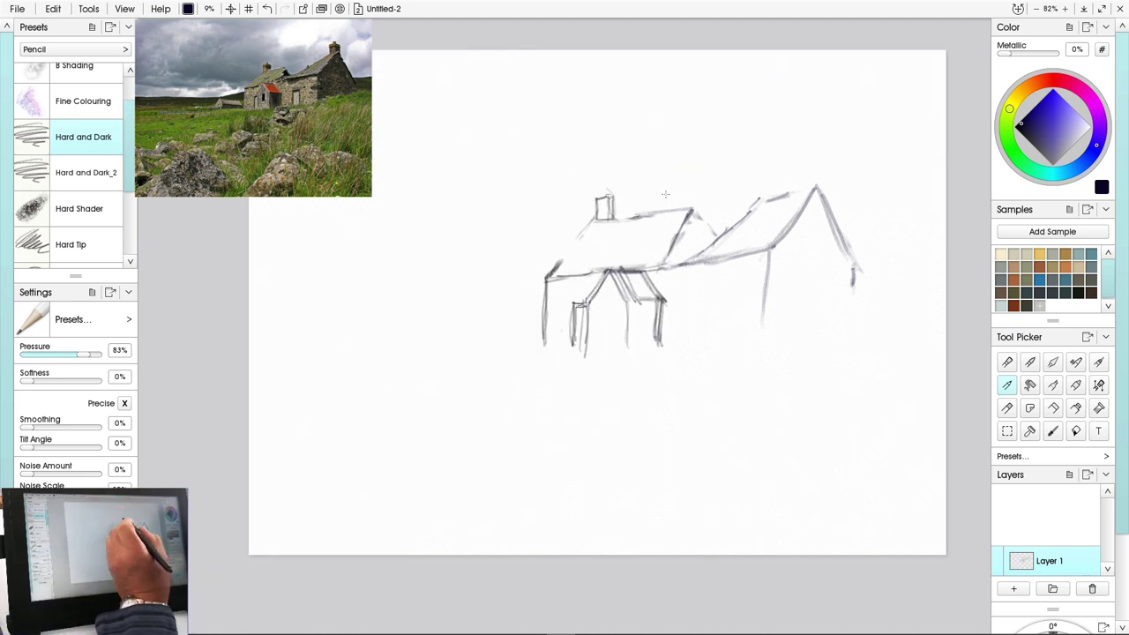
Refine the smaller roof's ridge and gable edge, the main roof's eaves, and the main gable's slope and corner
left_click_drag(613, 212, 678, 208)
left_click_drag(677, 209, 704, 215)
left_click_drag(676, 206, 660, 203)
left_click_drag(667, 261, 761, 244)
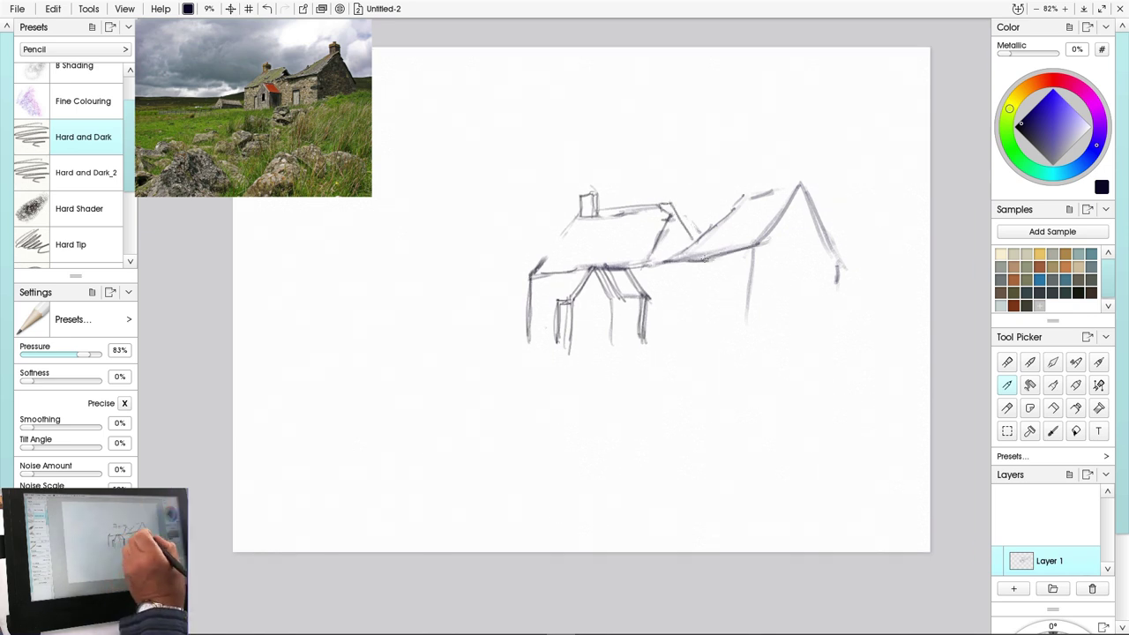
left_click_drag(799, 183, 762, 243)
mouse_move(759, 246)
left_mouse_down()
mouse_move(758, 326)
mouse_move(747, 321)
left_mouse_up()
left_click_drag(749, 311, 753, 250)
left_click(230, 9)
mouse_move(592, 219)
left_mouse_down()
mouse_move(624, 229)
mouse_move(625, 216)
left_mouse_up()
left_click(1007, 385)
left_click(1007, 431)
left_click(249, 8)
left_click(231, 9)
Select the whole cottage sketch with the Soft Freehand selection, move it higher on the canvas, and deselect it
left_click(1007, 431)
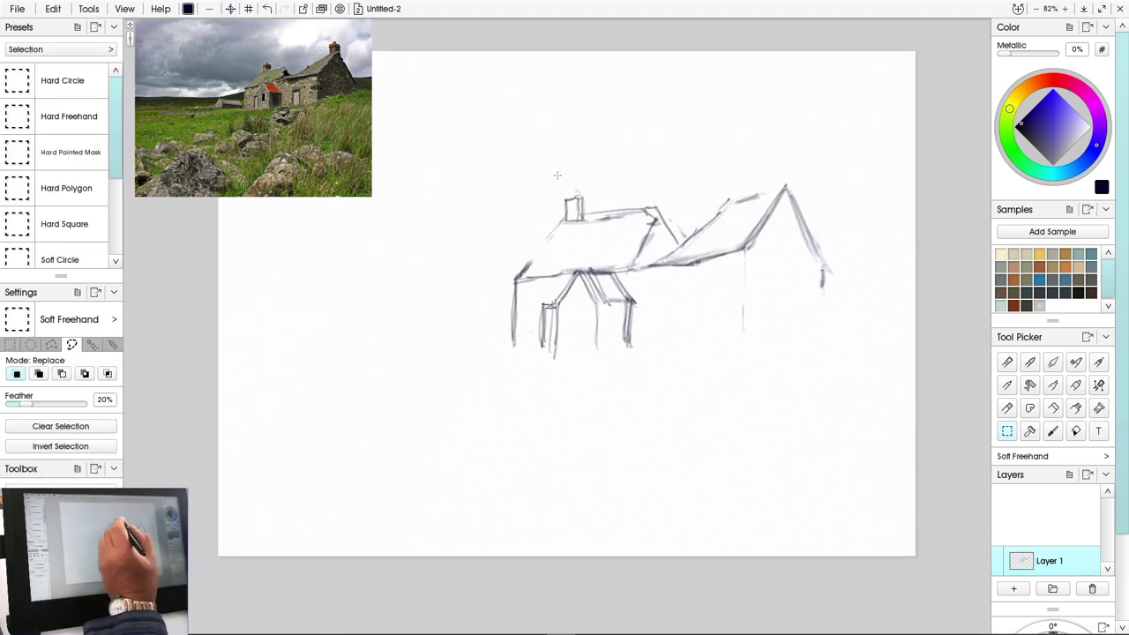
left_click_drag(578, 179, 673, 134)
left_click(231, 8)
left_click(542, 194)
mouse_move(832, 185)
left_mouse_down()
mouse_move(799, 204)
mouse_move(810, 196)
left_mouse_up()
mouse_move(676, 275)
left_mouse_down()
mouse_move(704, 287)
mouse_move(647, 255)
mouse_move(658, 245)
left_mouse_up()
left_click(172, 423)
left_click(53, 9)
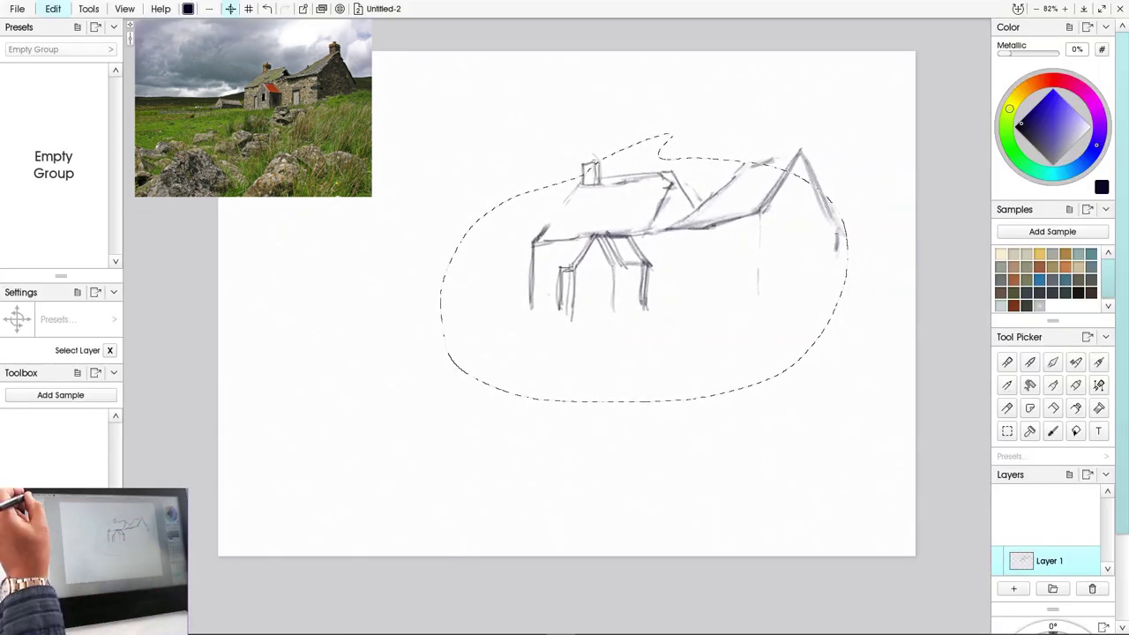
left_click(75, 181)
Redraw the main gable's wall corner, right wall edge and right roof slope with the pencil
left_click(1007, 385)
left_click_drag(759, 212, 757, 290)
left_click_drag(837, 234, 836, 267)
left_click_drag(817, 173, 851, 239)
Sketch the horizon line on both sides of the cottage and the ground line along the foot of its wall
left_click_drag(839, 220, 905, 218)
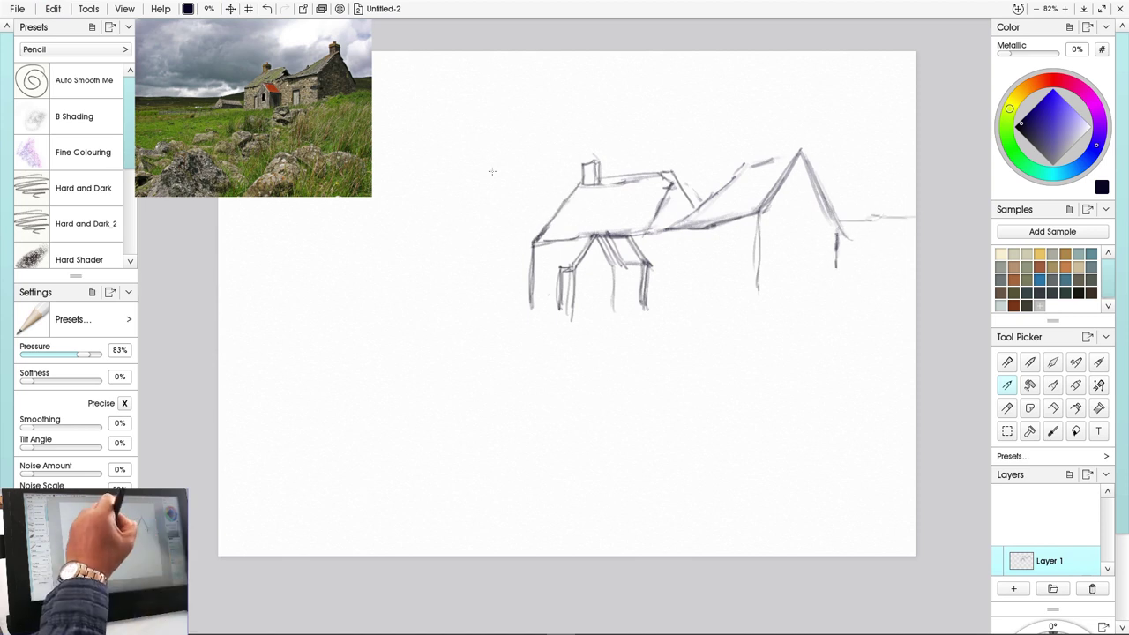
left_click_drag(471, 262, 219, 267)
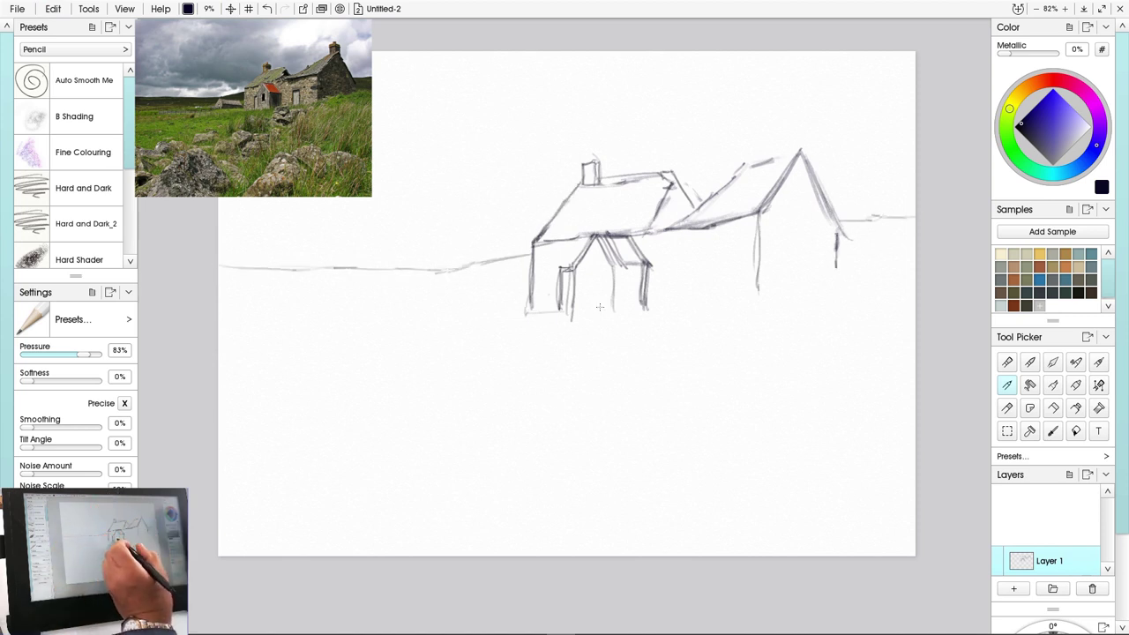
left_click_drag(785, 284, 896, 248)
Sketch a small low outbuilding left of the cottage and the sloping field lines below it
mouse_move(544, 312)
left_mouse_down()
mouse_move(497, 314)
mouse_move(520, 298)
left_mouse_up()
left_click_drag(525, 285, 453, 290)
left_click_drag(420, 289, 435, 274)
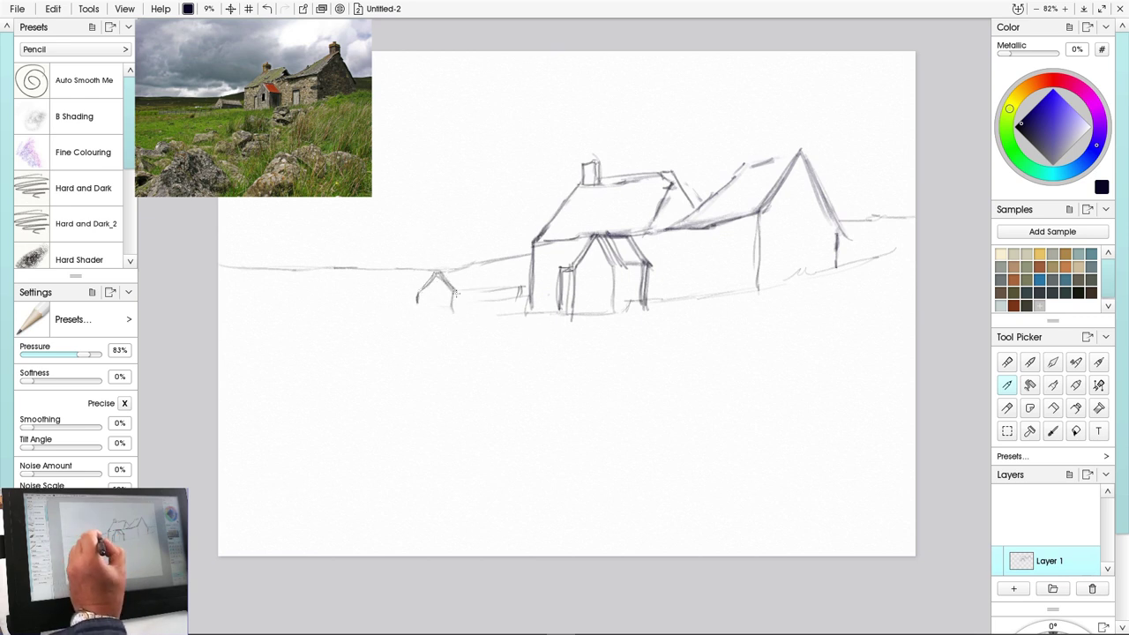
left_click_drag(507, 268, 522, 289)
mouse_move(522, 286)
left_mouse_down()
mouse_move(457, 292)
mouse_move(510, 276)
mouse_move(428, 299)
left_mouse_up()
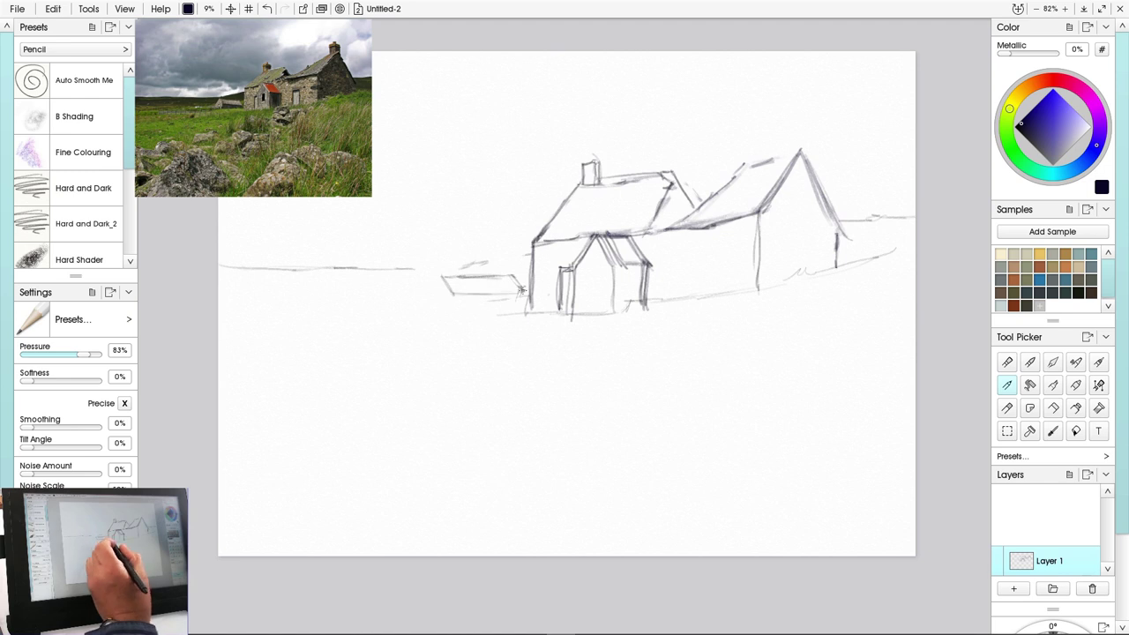
mouse_move(521, 289)
left_mouse_down()
mouse_move(445, 280)
mouse_move(527, 252)
left_mouse_up()
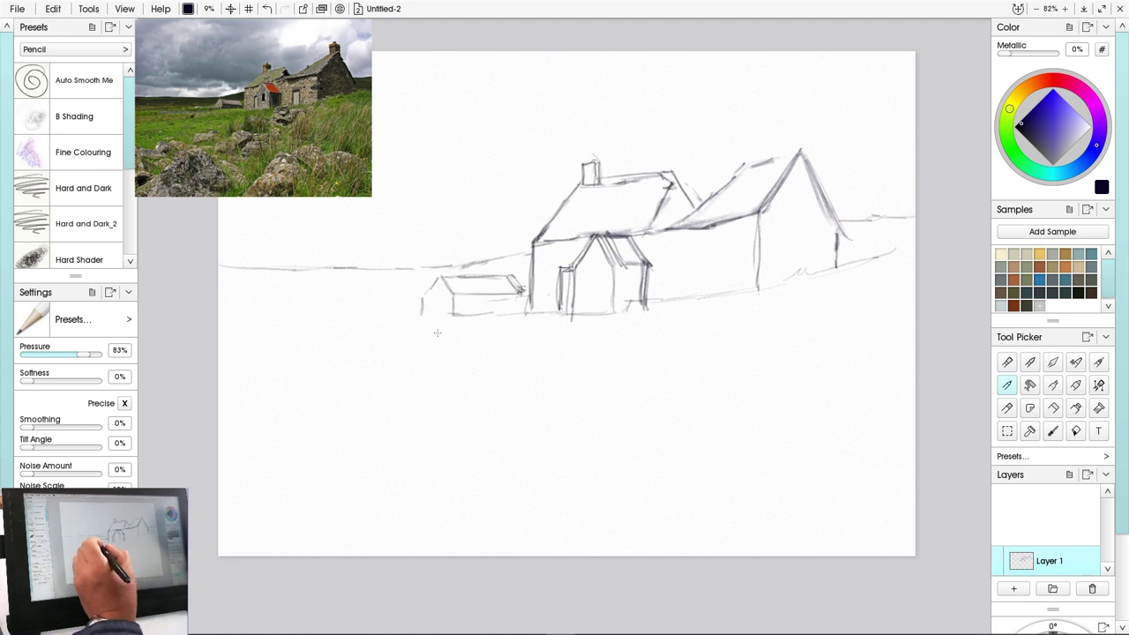
mouse_move(439, 307)
left_mouse_down()
mouse_move(343, 332)
mouse_move(268, 333)
left_mouse_up()
mouse_move(309, 331)
left_mouse_down()
mouse_move(494, 356)
mouse_move(261, 329)
left_mouse_up()
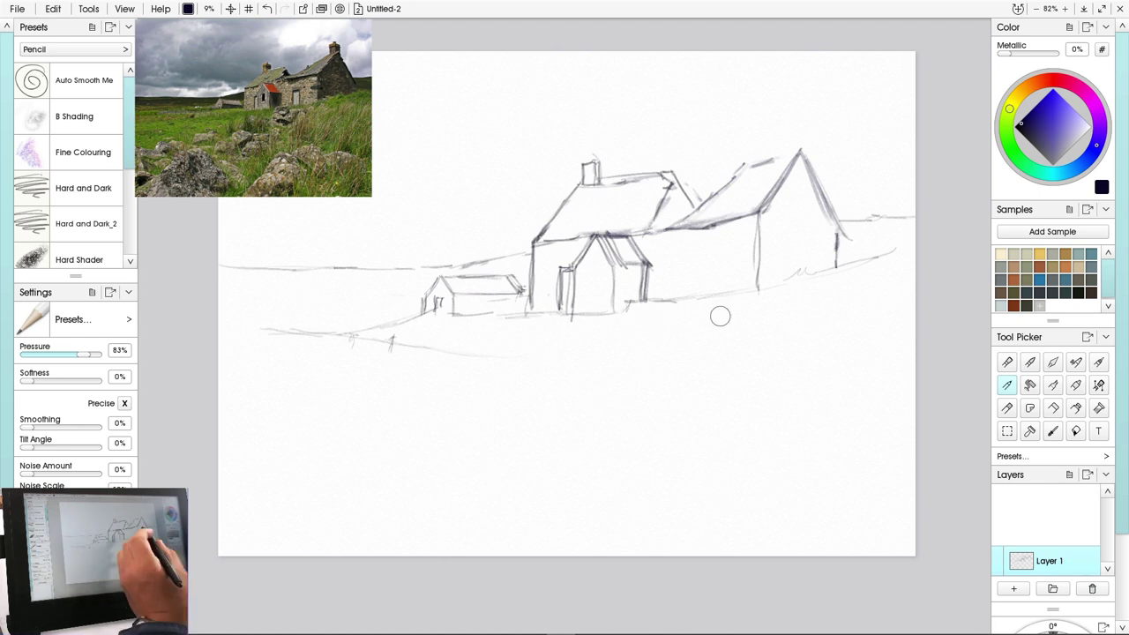
Sketch a low wall beside the porch and a row of angular rocks in front of the cottage
left_click_drag(626, 301, 674, 300)
left_click_drag(672, 301, 673, 335)
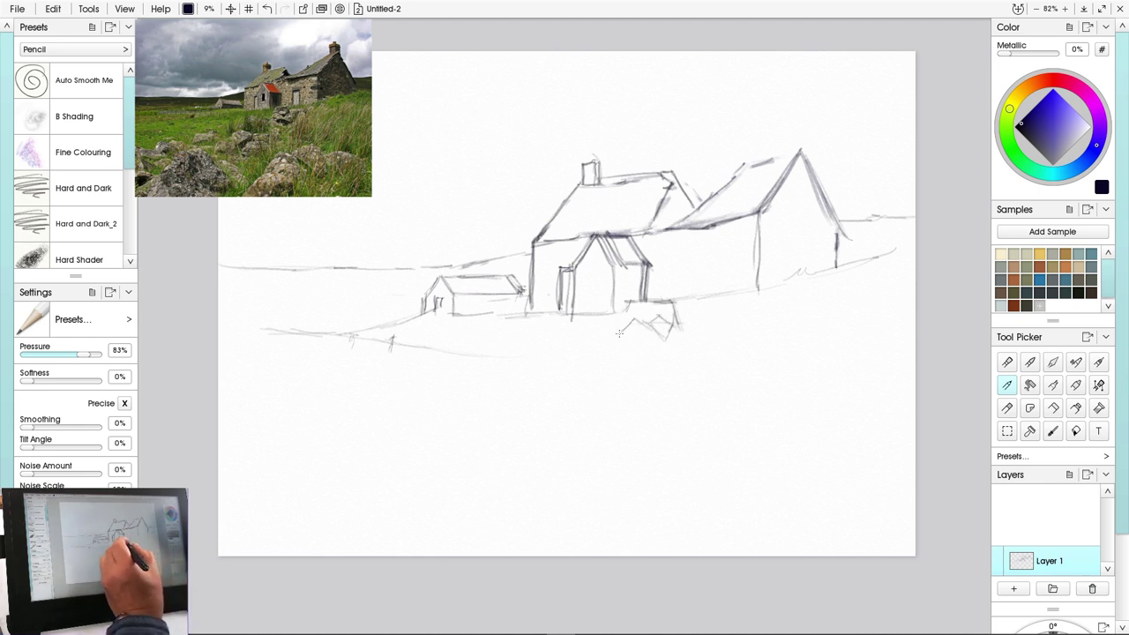
mouse_move(711, 357)
left_mouse_down()
mouse_move(657, 351)
mouse_move(697, 358)
mouse_move(695, 339)
left_mouse_up()
left_click_drag(691, 339, 719, 357)
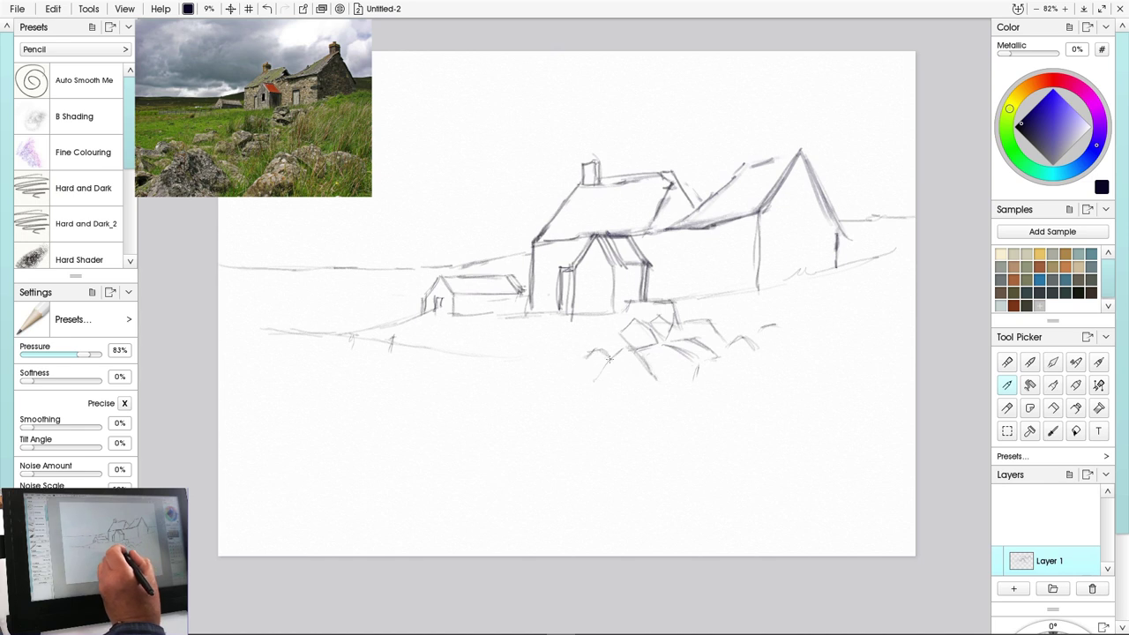
left_click_drag(607, 353, 550, 359)
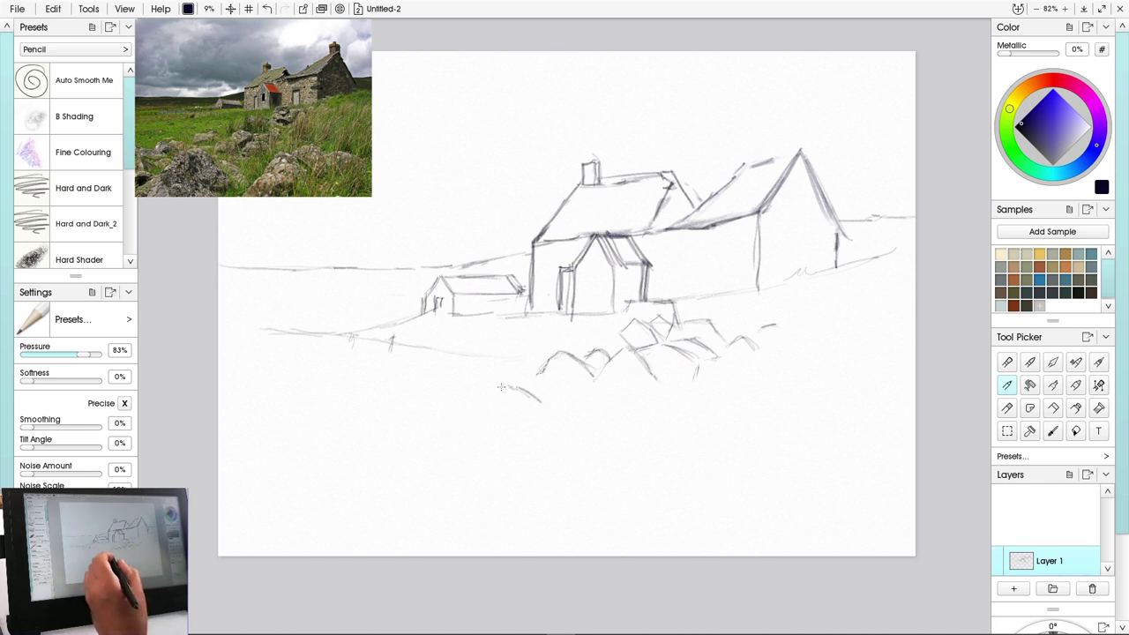
Outline scattered boulders across the middle and left of the foreground
left_click_drag(403, 437, 457, 430)
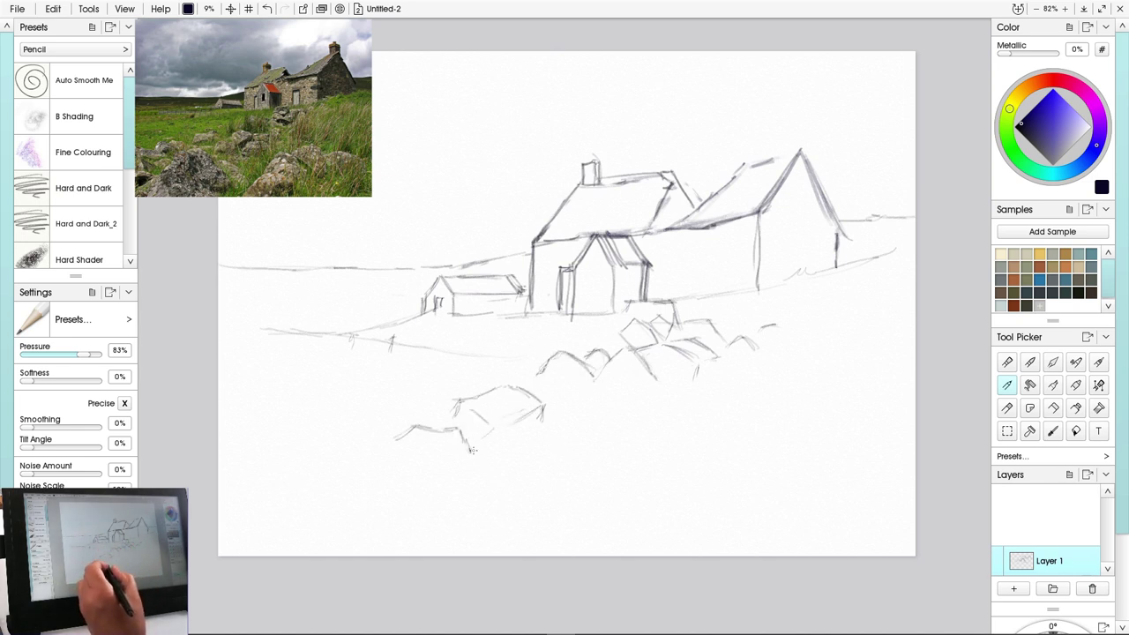
mouse_move(529, 429)
left_mouse_down()
mouse_move(609, 426)
mouse_move(501, 468)
mouse_move(516, 448)
left_mouse_up()
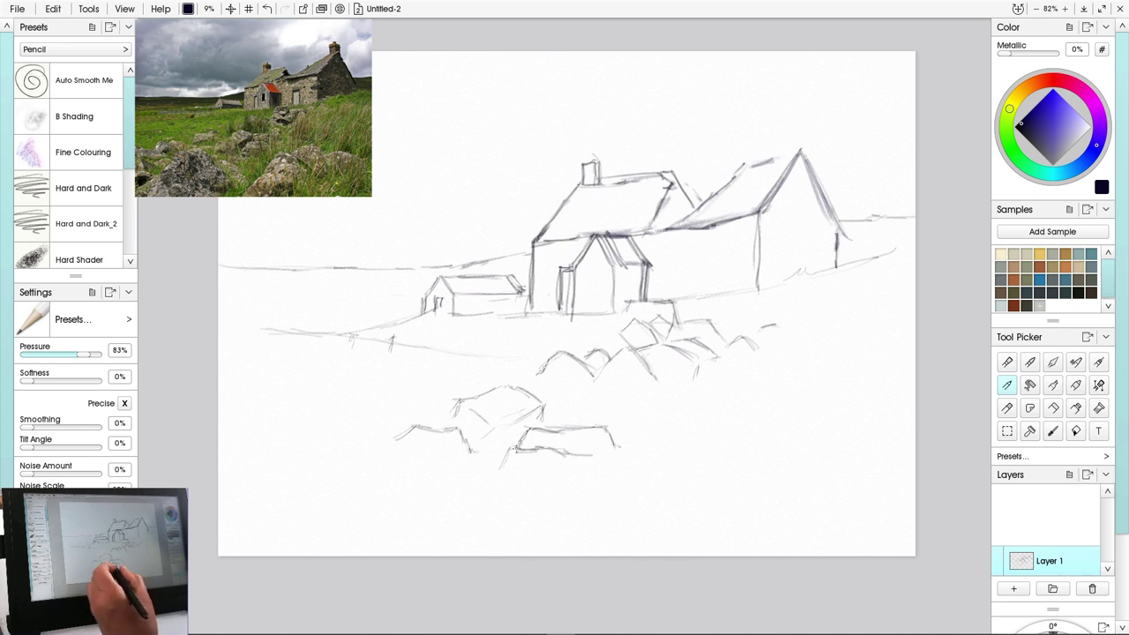
mouse_move(409, 385)
left_mouse_down()
mouse_move(355, 396)
mouse_move(357, 413)
mouse_move(277, 423)
mouse_move(315, 441)
left_mouse_up()
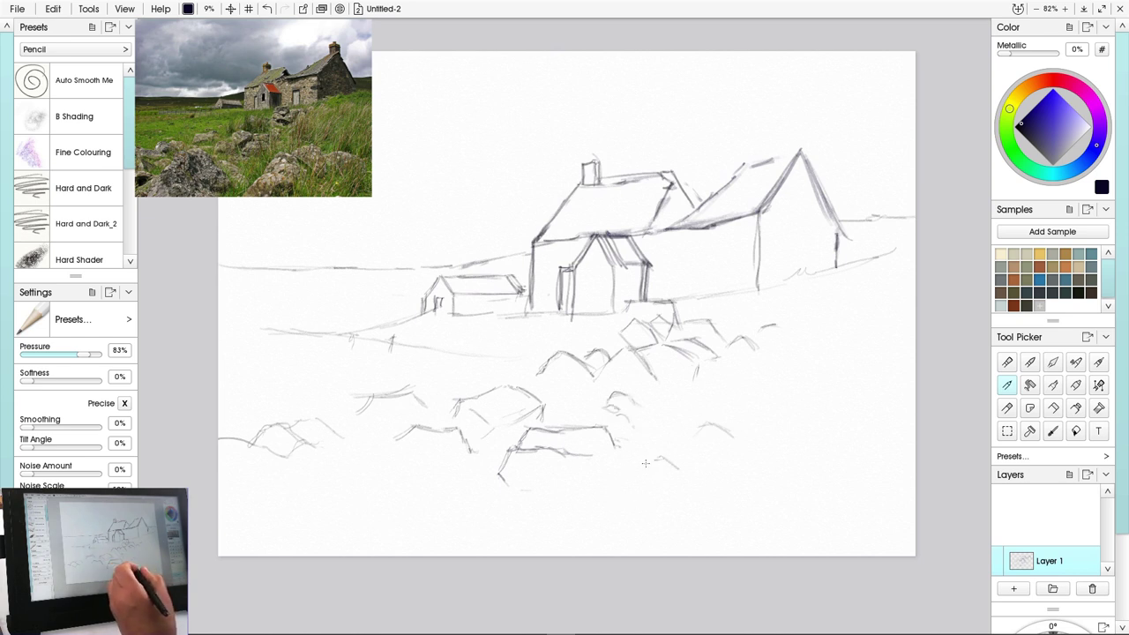
Outline a large cluster of rocks in the lower right foreground with a ground contour running right from it
mouse_move(653, 457)
left_mouse_down()
mouse_move(617, 510)
mouse_move(570, 549)
left_mouse_up()
mouse_move(655, 457)
left_mouse_down()
mouse_move(717, 483)
mouse_move(695, 467)
left_mouse_up()
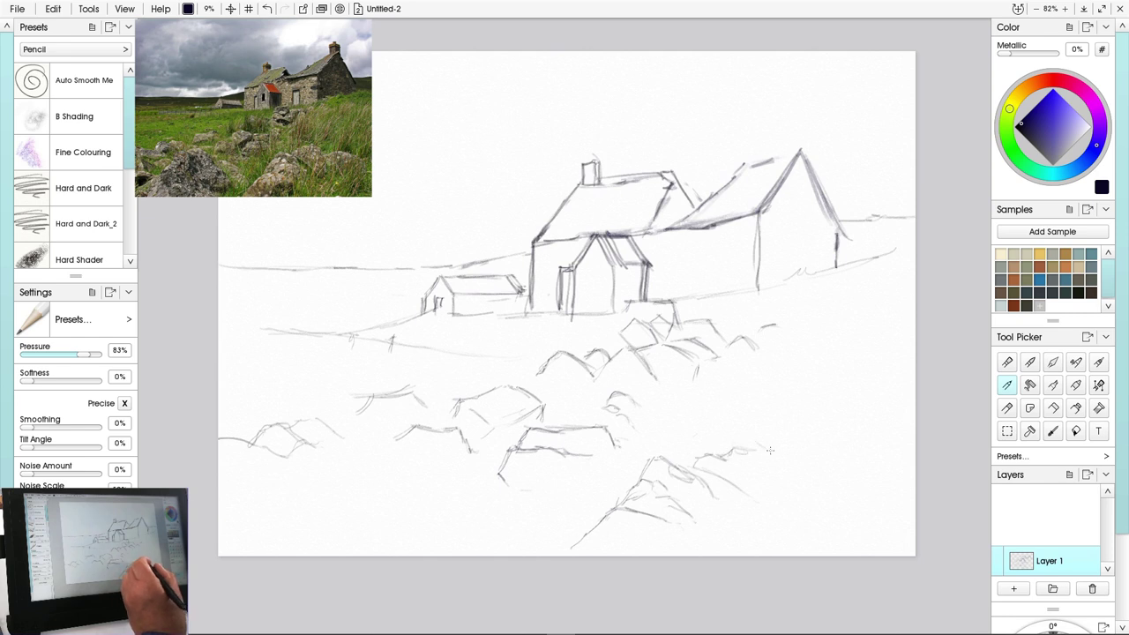
left_click_drag(755, 443, 778, 455)
left_click_drag(778, 455, 801, 529)
left_click_drag(782, 488, 873, 485)
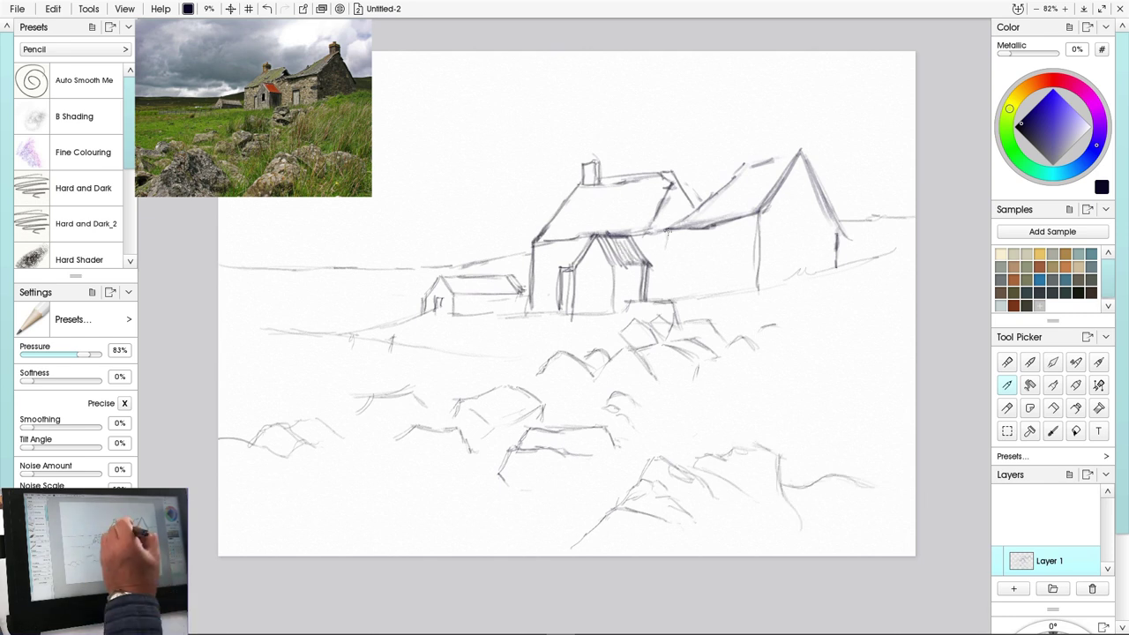
Add building details: the shadow line under the main eaves, a doorway in the main wall and porch planks
left_click_drag(668, 233, 667, 252)
left_click_drag(588, 238, 534, 248)
mouse_move(699, 294)
left_mouse_down()
mouse_move(720, 253)
mouse_move(722, 293)
left_mouse_up()
left_click_drag(703, 254, 728, 251)
left_click_drag(635, 261, 637, 296)
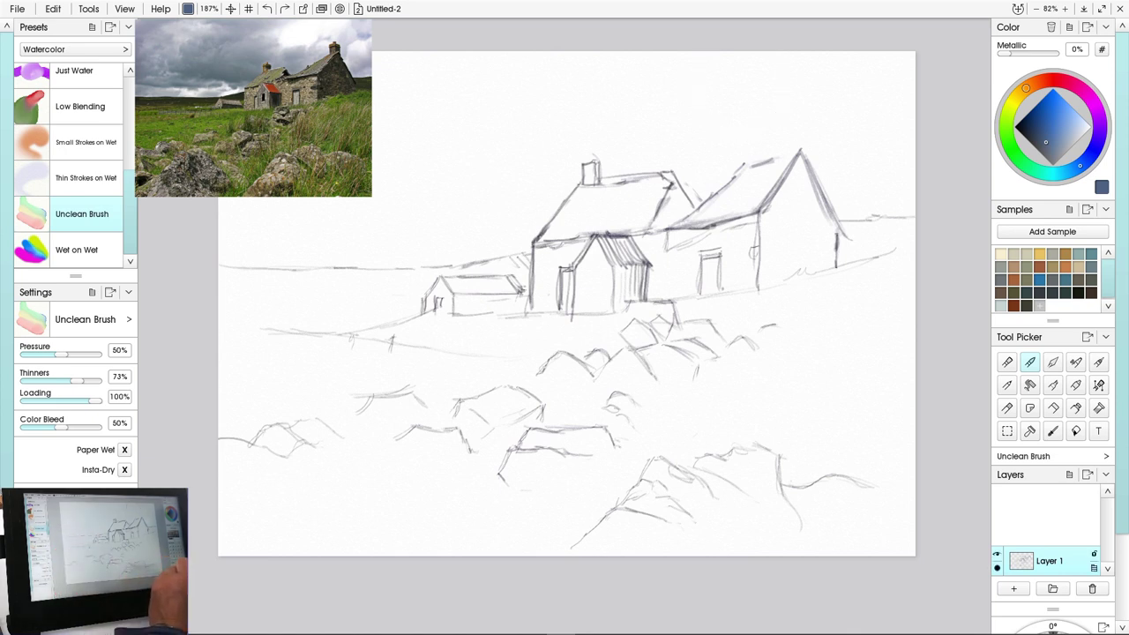
Lock the pencil sketch on Layer 1 and add a new layer above it
left_click(1093, 554)
left_click(1062, 555)
left_click(1014, 588)
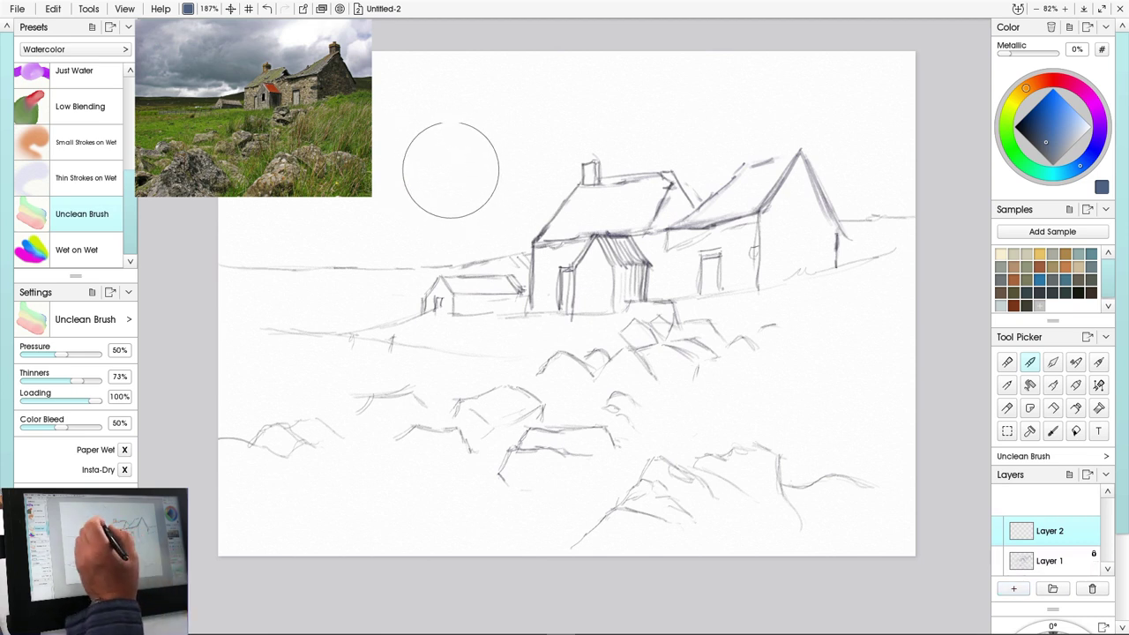
Paint blue-grey clouds across the sky and behind the roofs with the watercolor Unclean Brush
mouse_move(520, 202)
left_mouse_down()
mouse_move(560, 212)
mouse_move(541, 184)
mouse_move(303, 205)
mouse_move(300, 221)
mouse_move(454, 216)
mouse_move(215, 221)
mouse_move(262, 183)
mouse_move(395, 159)
mouse_move(643, 171)
mouse_move(645, 118)
mouse_move(752, 119)
mouse_move(821, 104)
mouse_move(675, 177)
mouse_move(697, 151)
mouse_move(710, 181)
mouse_move(732, 159)
mouse_move(781, 151)
mouse_move(679, 181)
mouse_move(634, 176)
left_mouse_up()
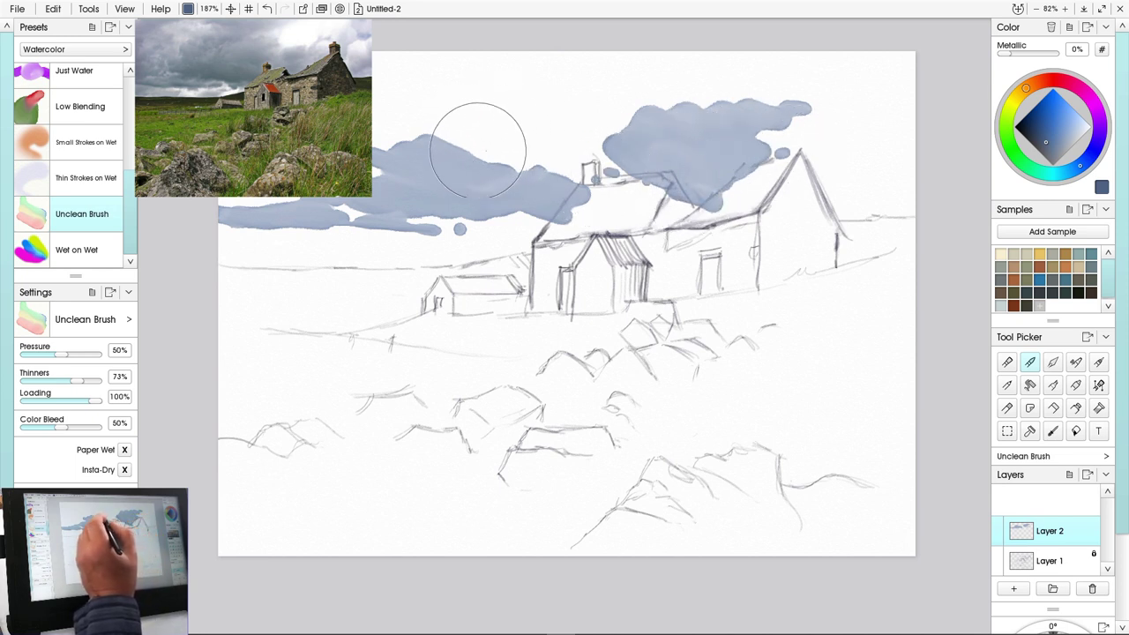
mouse_move(504, 138)
left_mouse_down()
mouse_move(547, 141)
mouse_move(546, 156)
left_mouse_up()
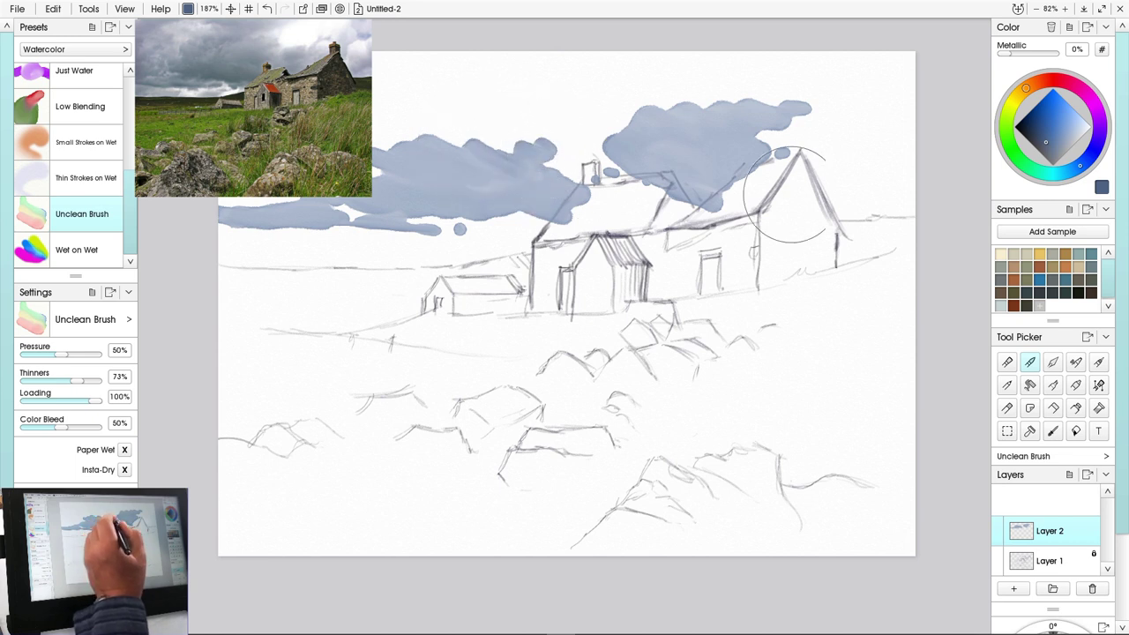
mouse_move(873, 177)
left_mouse_down()
mouse_move(897, 171)
mouse_move(920, 126)
left_mouse_up()
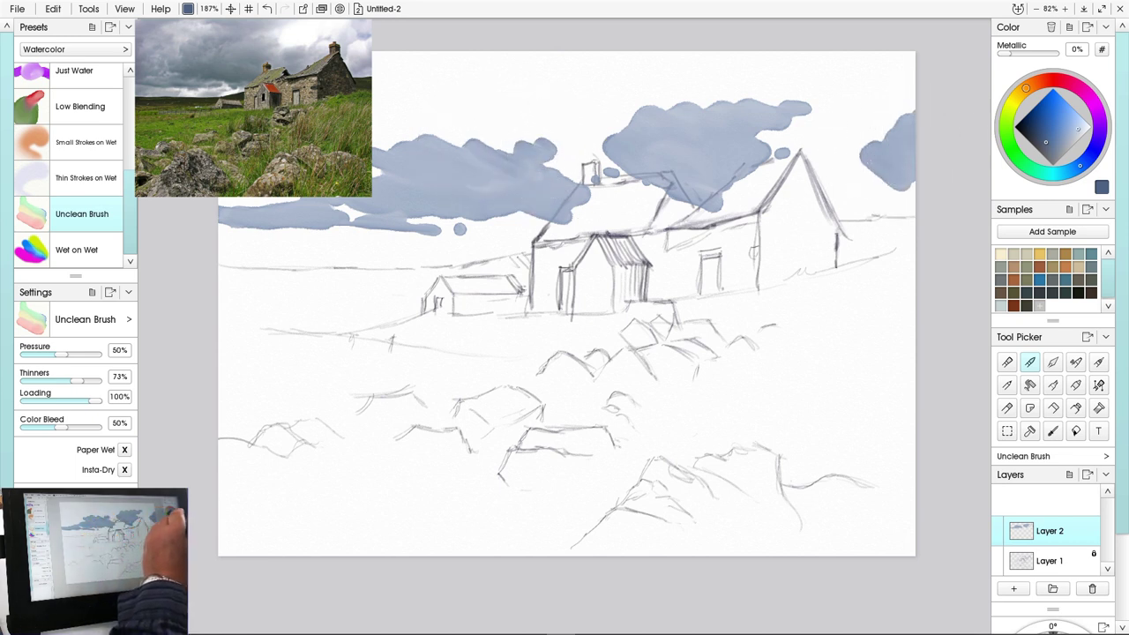
Paint pale blue-white clouds down the right edge of the sky and light blue in its upper right corner
mouse_move(852, 176)
left_mouse_down()
mouse_move(832, 151)
mouse_move(930, 194)
mouse_move(862, 181)
mouse_move(844, 202)
mouse_move(907, 214)
mouse_move(844, 220)
mouse_move(806, 126)
mouse_move(829, 139)
mouse_move(856, 126)
mouse_move(827, 121)
mouse_move(852, 144)
mouse_move(803, 148)
mouse_move(847, 154)
mouse_move(802, 119)
mouse_move(844, 156)
mouse_move(776, 132)
mouse_move(829, 113)
mouse_move(887, 120)
mouse_move(894, 88)
mouse_move(849, 68)
mouse_move(869, 74)
left_mouse_up()
left_click(873, 119)
left_click(1086, 126)
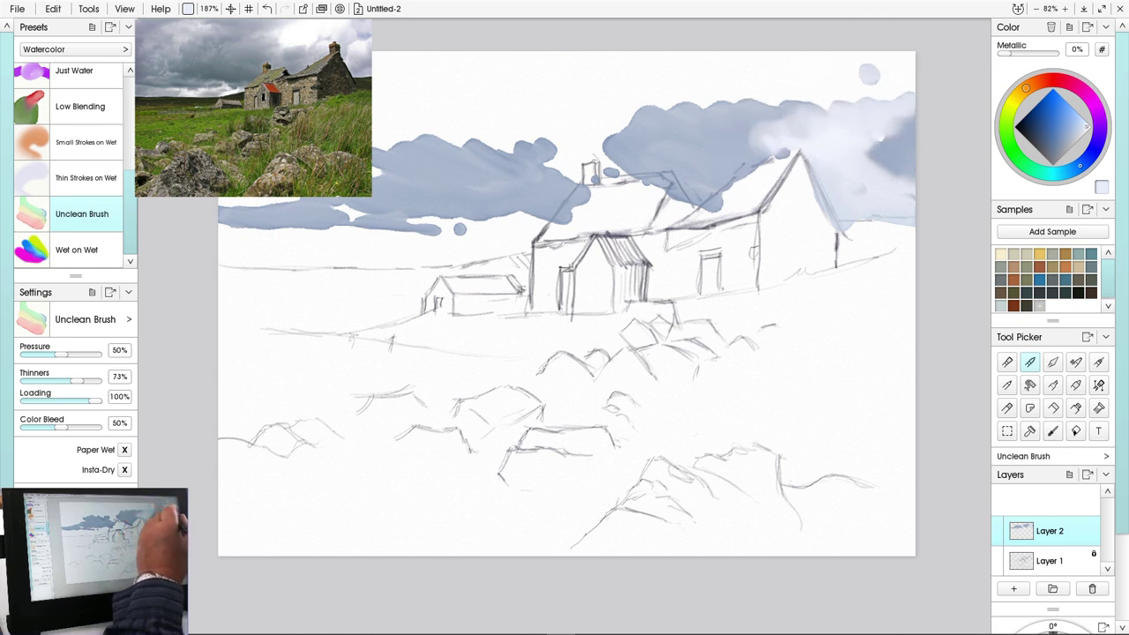
left_click(1071, 129)
left_click(872, 78)
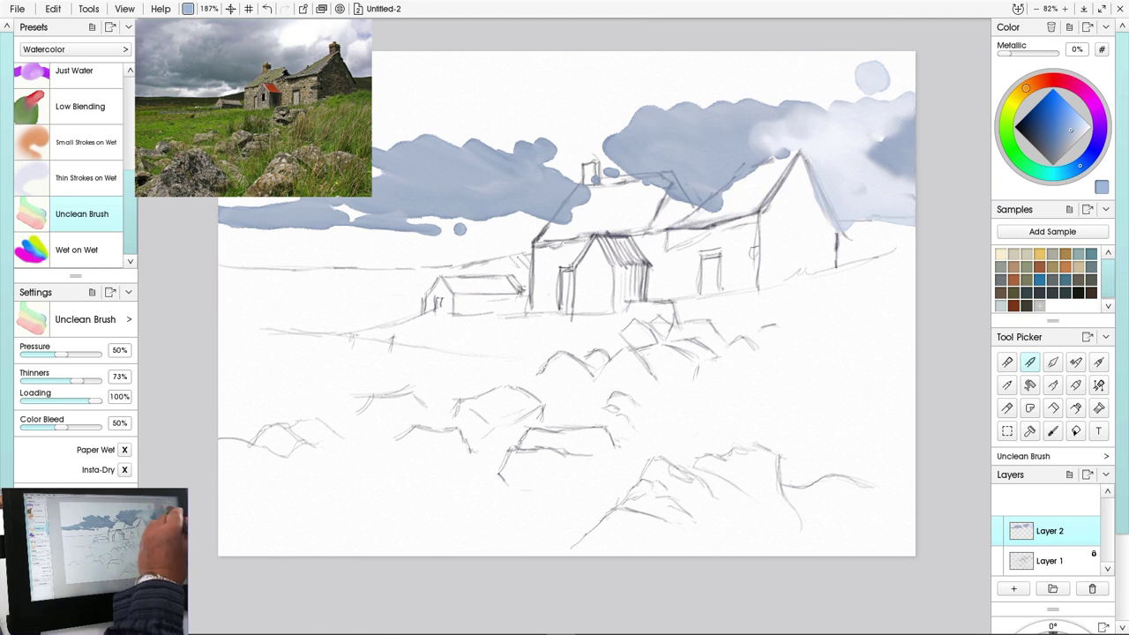
mouse_move(903, 63)
left_mouse_down()
mouse_move(857, 76)
mouse_move(868, 94)
mouse_move(930, 81)
mouse_move(882, 55)
mouse_move(864, 67)
mouse_move(840, 60)
mouse_move(862, 121)
left_mouse_up()
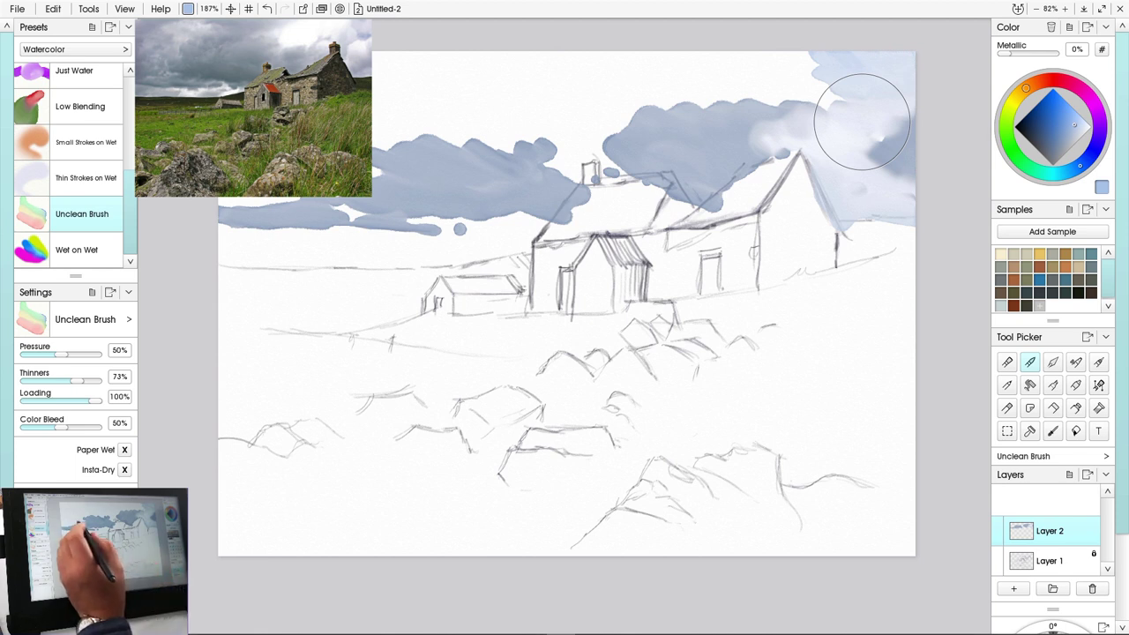
Fill the low sky above the horizon with light blue and wash the remaining sky with off-white, softening the clouds
mouse_move(230, 238)
left_mouse_down()
mouse_move(370, 247)
mouse_move(414, 237)
mouse_move(353, 252)
mouse_move(219, 253)
left_mouse_up()
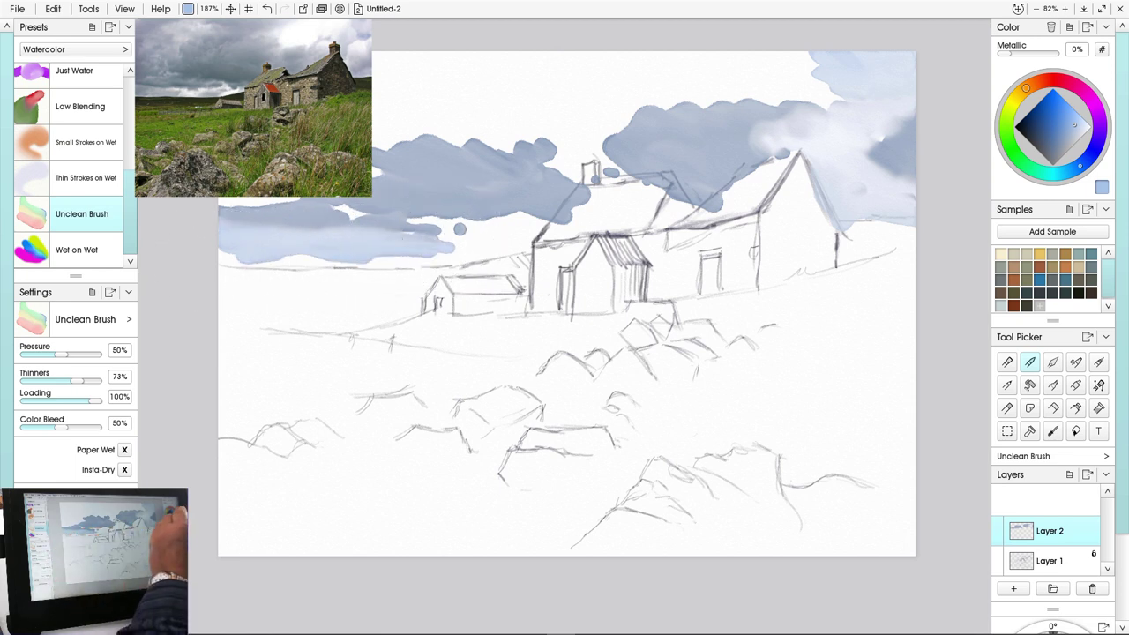
mouse_move(331, 259)
left_mouse_down()
mouse_move(270, 252)
mouse_move(471, 256)
mouse_move(468, 209)
mouse_move(449, 202)
mouse_move(440, 225)
mouse_move(420, 211)
mouse_move(448, 205)
mouse_move(479, 225)
mouse_move(519, 226)
mouse_move(491, 206)
mouse_move(499, 202)
mouse_move(544, 224)
mouse_move(504, 221)
mouse_move(491, 208)
mouse_move(496, 227)
mouse_move(479, 244)
mouse_move(444, 206)
mouse_move(433, 221)
mouse_move(412, 219)
mouse_move(463, 247)
left_mouse_up()
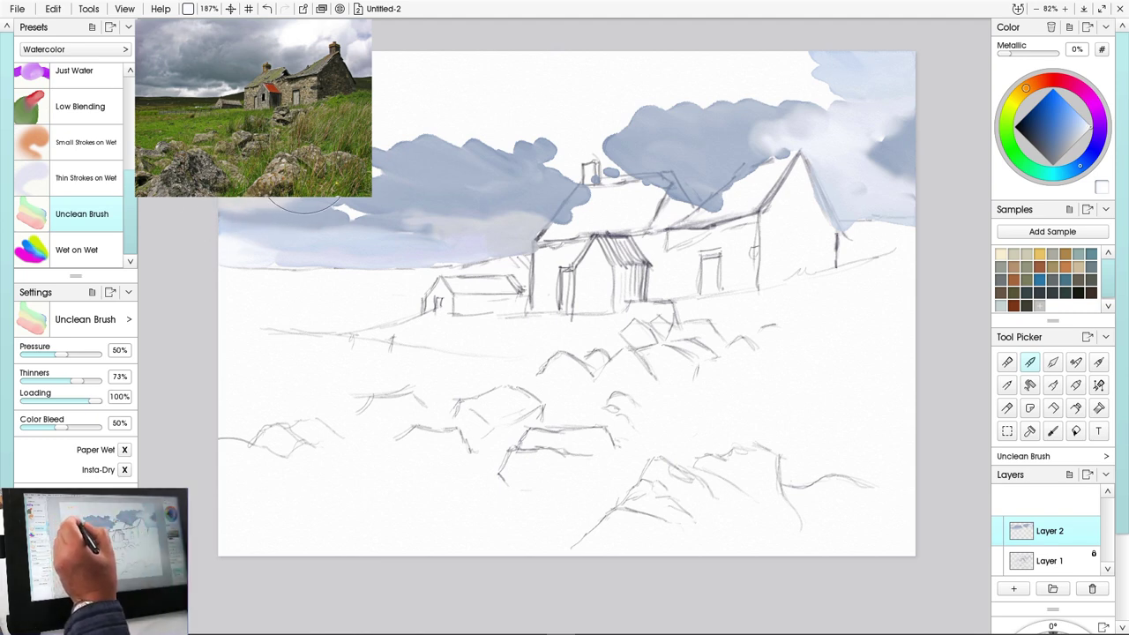
mouse_move(304, 165)
left_mouse_down()
mouse_move(361, 172)
mouse_move(333, 142)
mouse_move(410, 120)
mouse_move(399, 92)
mouse_move(460, 136)
mouse_move(464, 115)
mouse_move(370, 119)
left_mouse_up()
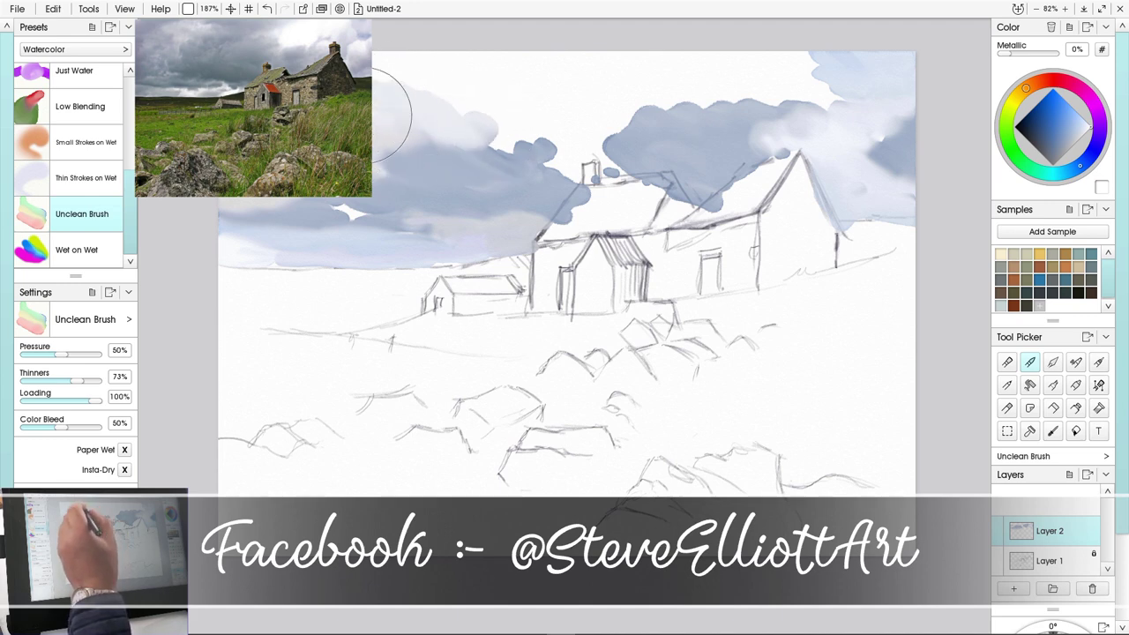
mouse_move(356, 81)
left_mouse_down()
mouse_move(408, 90)
mouse_move(543, 82)
mouse_move(596, 71)
mouse_move(572, 61)
mouse_move(684, 64)
mouse_move(725, 43)
mouse_move(817, 64)
mouse_move(803, 68)
mouse_move(862, 95)
mouse_move(809, 95)
mouse_move(736, 69)
mouse_move(730, 77)
mouse_move(765, 89)
mouse_move(708, 72)
mouse_move(709, 99)
mouse_move(616, 85)
mouse_move(604, 116)
mouse_move(552, 108)
mouse_move(582, 149)
mouse_move(537, 157)
mouse_move(564, 159)
mouse_move(575, 141)
mouse_move(621, 172)
mouse_move(548, 139)
mouse_move(467, 124)
mouse_move(505, 91)
mouse_move(392, 44)
left_mouse_up()
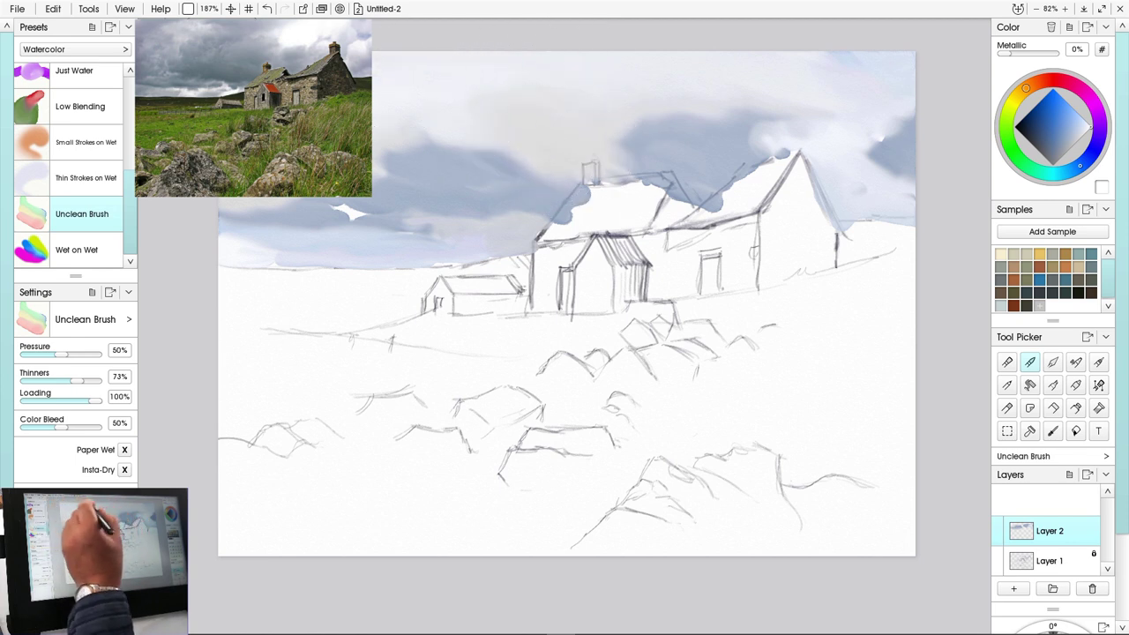
mouse_move(339, 216)
left_mouse_down()
mouse_move(327, 210)
mouse_move(468, 206)
mouse_move(432, 234)
left_mouse_up()
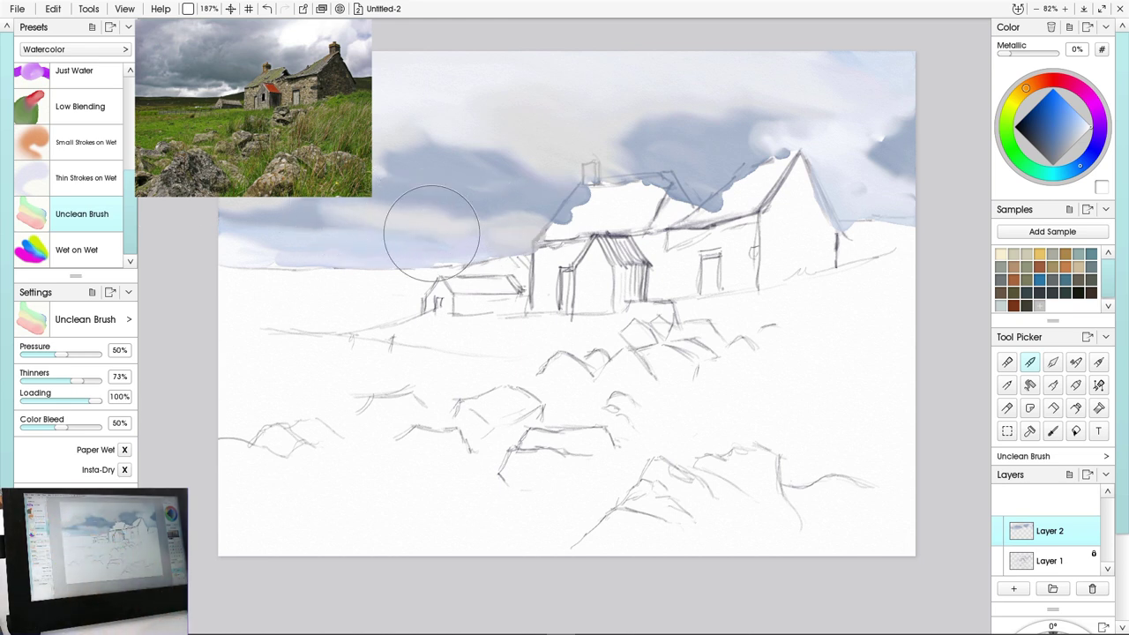
Wash the left cottage roof with pale grey, soft pink and a patch of teal
mouse_move(565, 181)
left_mouse_down()
mouse_move(579, 176)
mouse_move(590, 225)
mouse_move(585, 176)
mouse_move(688, 190)
left_mouse_up()
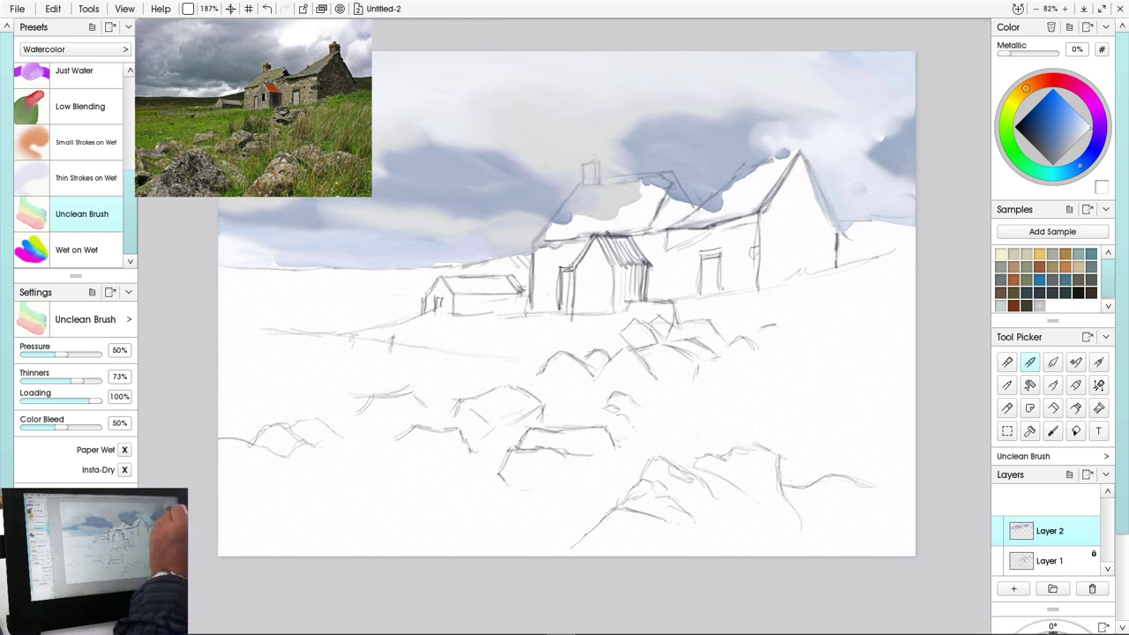
left_click(1039, 82)
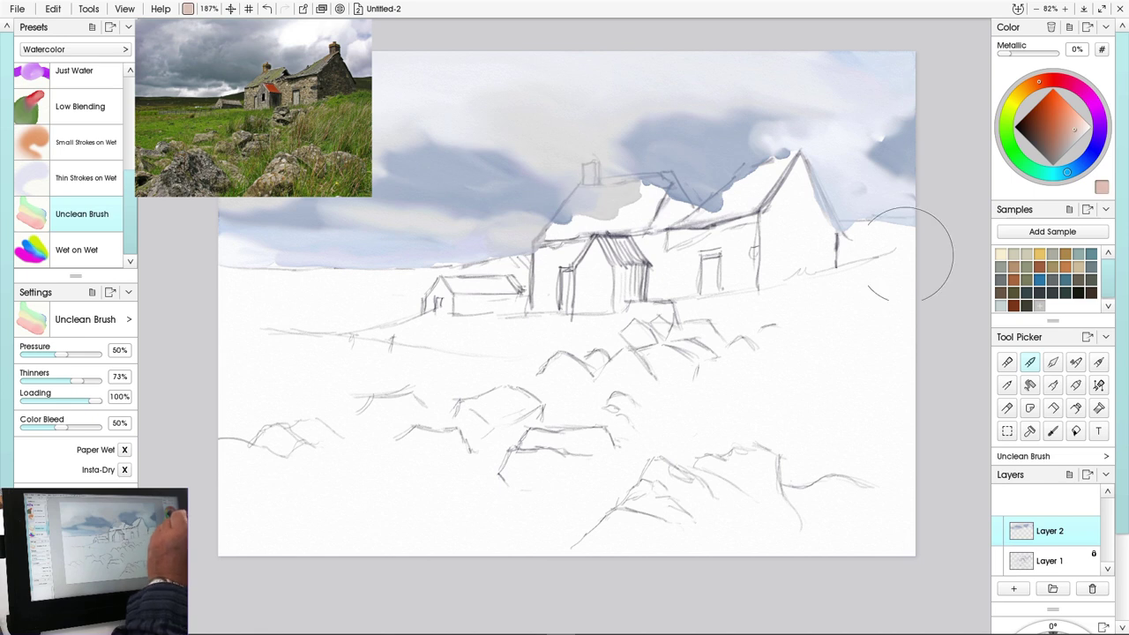
mouse_move(583, 216)
left_mouse_down()
mouse_move(600, 197)
mouse_move(591, 189)
mouse_move(688, 229)
left_mouse_up()
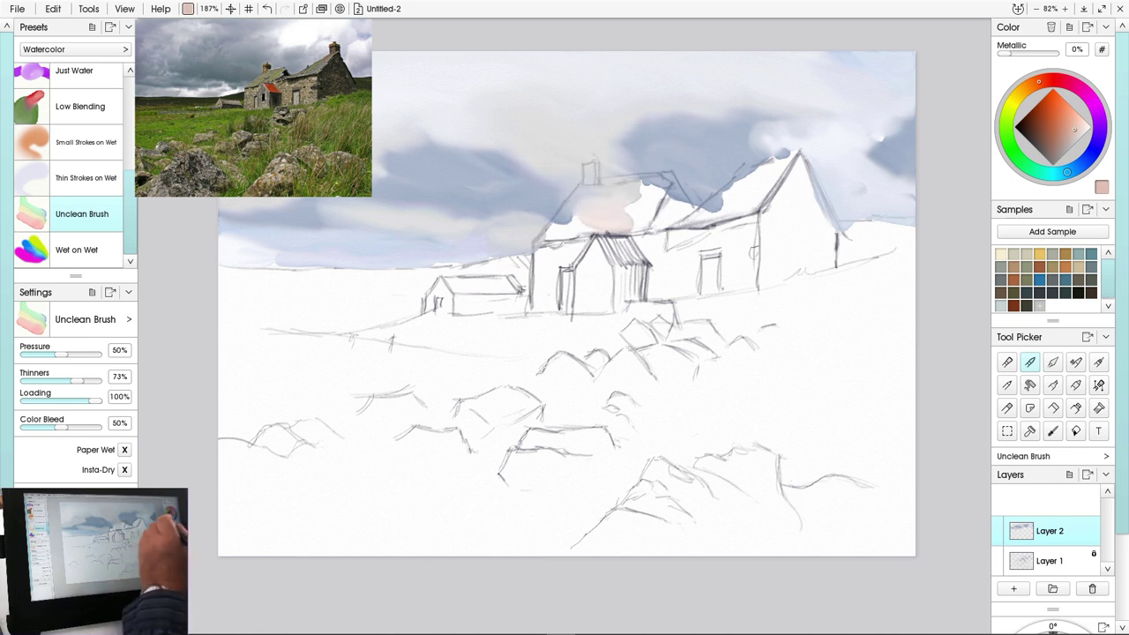
left_click_drag(1068, 172, 1057, 80)
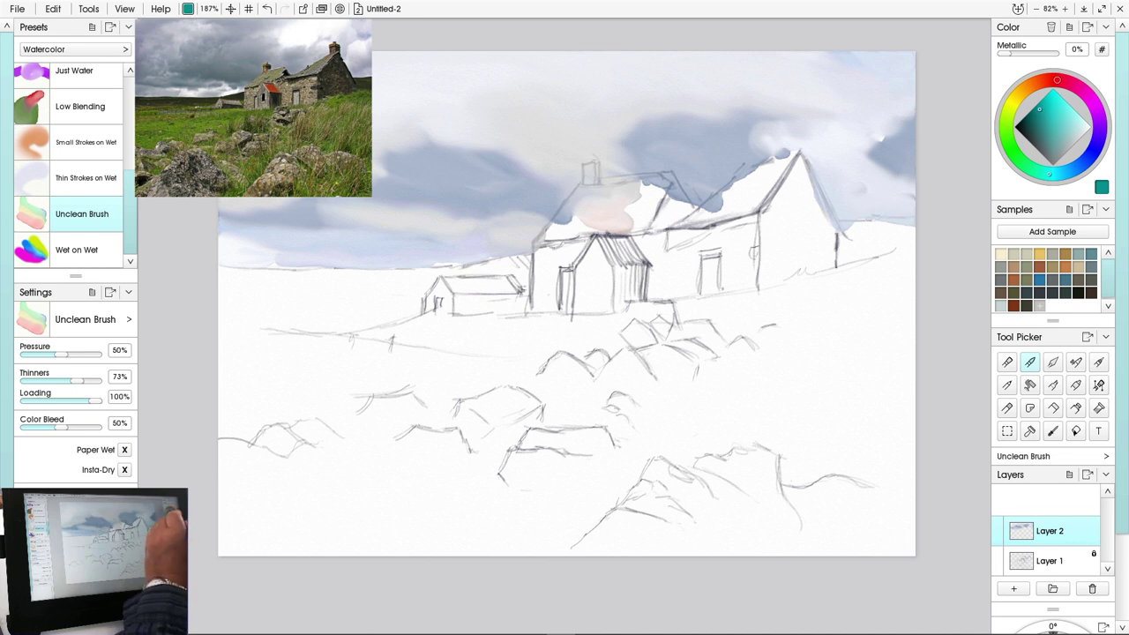
left_click_drag(1048, 174, 1063, 173)
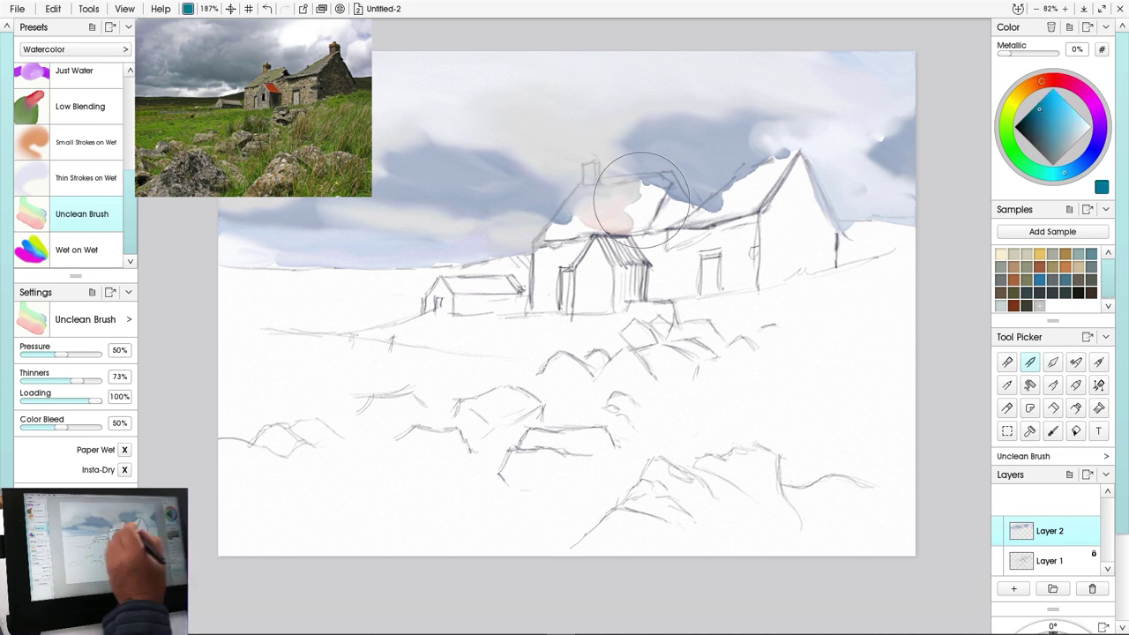
left_click_drag(642, 201, 651, 217)
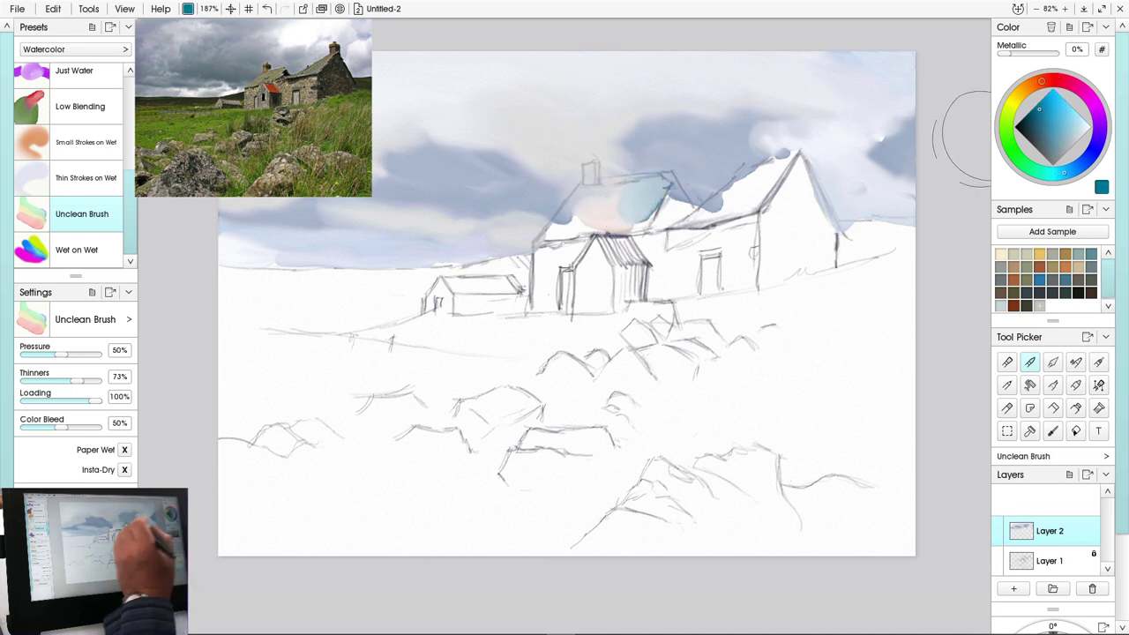
Paint yellow-green over the lower part of the left roof and across the whole right roof
left_click_drag(1063, 173, 1009, 111)
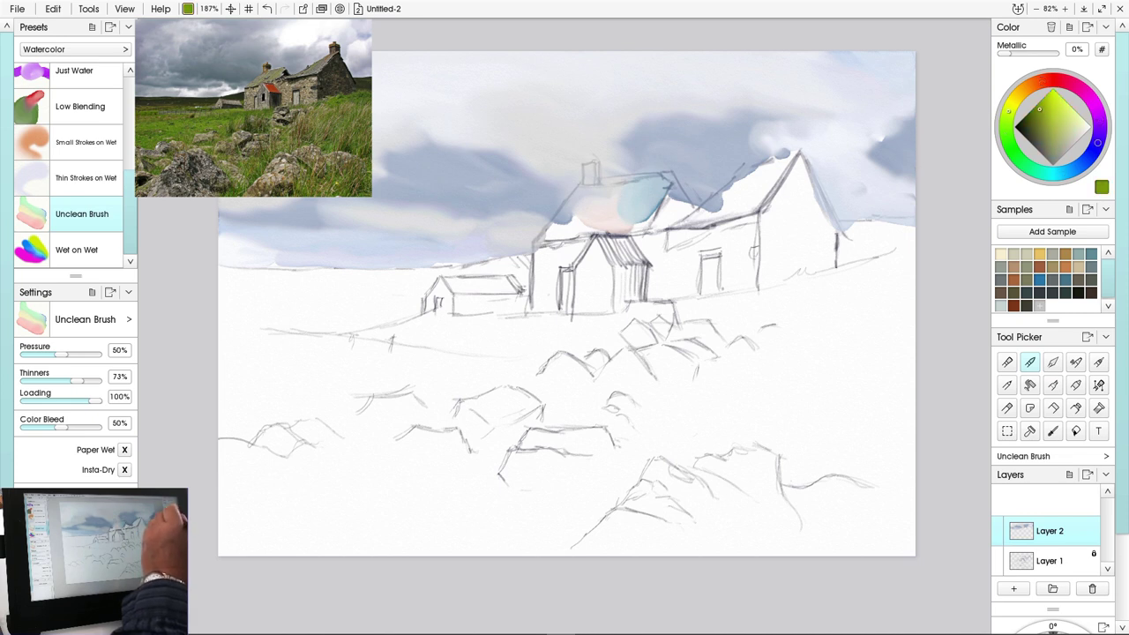
mouse_move(635, 190)
left_mouse_down()
mouse_move(625, 189)
mouse_move(630, 202)
mouse_move(579, 188)
mouse_move(586, 220)
mouse_move(547, 256)
mouse_move(556, 234)
mouse_move(586, 234)
mouse_move(591, 208)
left_mouse_up()
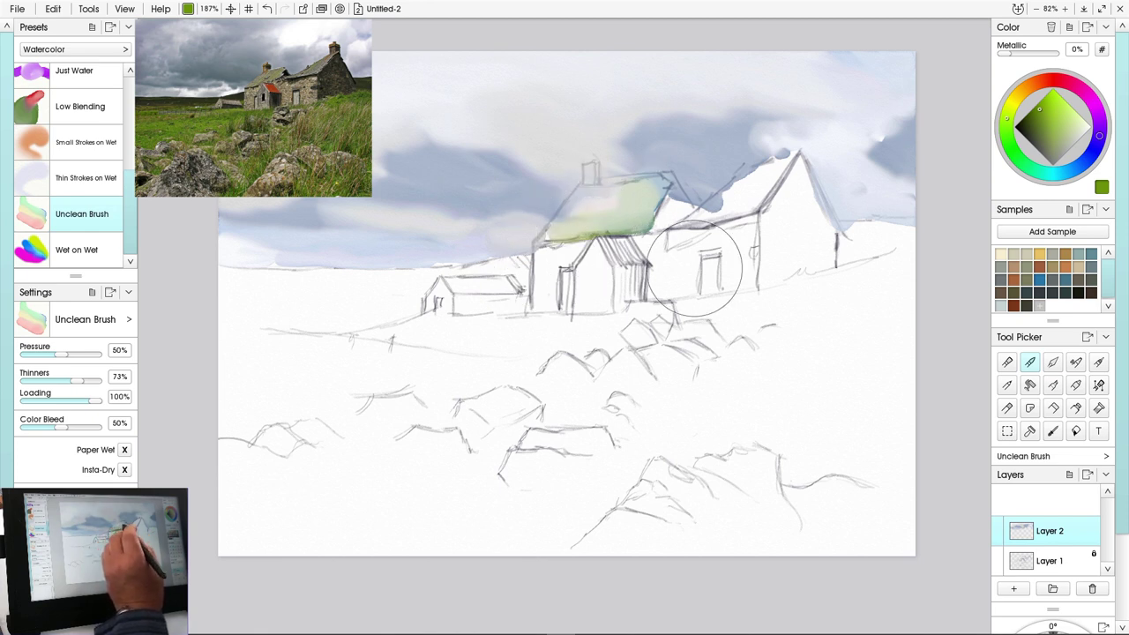
mouse_move(731, 188)
left_mouse_down()
mouse_move(786, 162)
mouse_move(739, 209)
mouse_move(719, 204)
mouse_move(714, 216)
mouse_move(673, 226)
mouse_move(719, 214)
mouse_move(760, 234)
left_mouse_up()
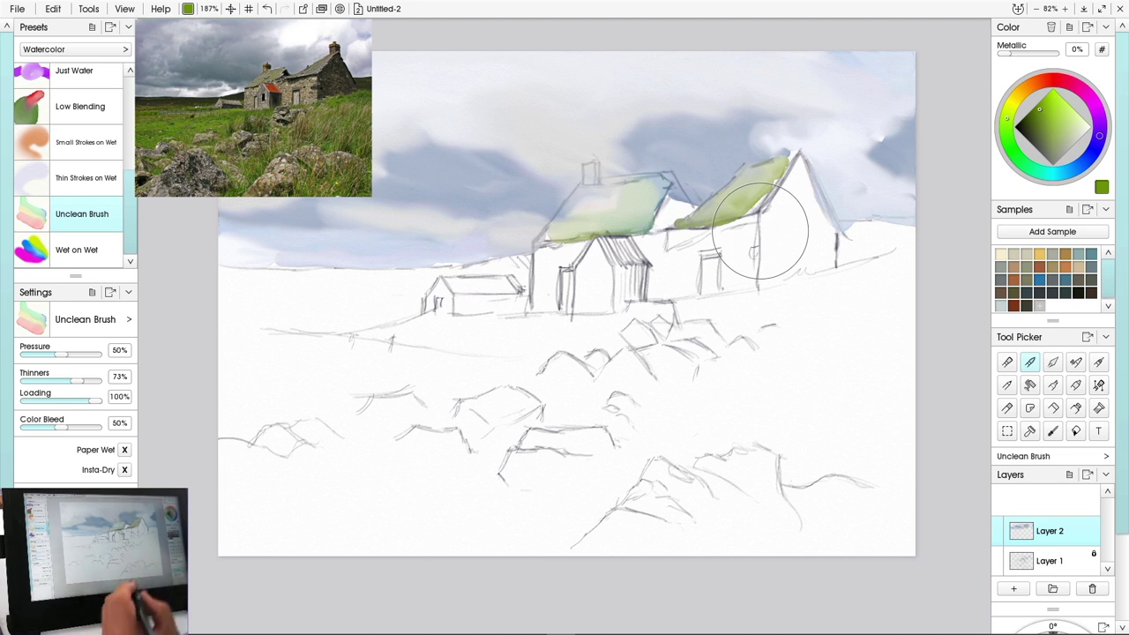
Paint the right end gable wall blue-violet and, with a smaller brush, the small gable between the two roofs purple
left_click(1096, 149)
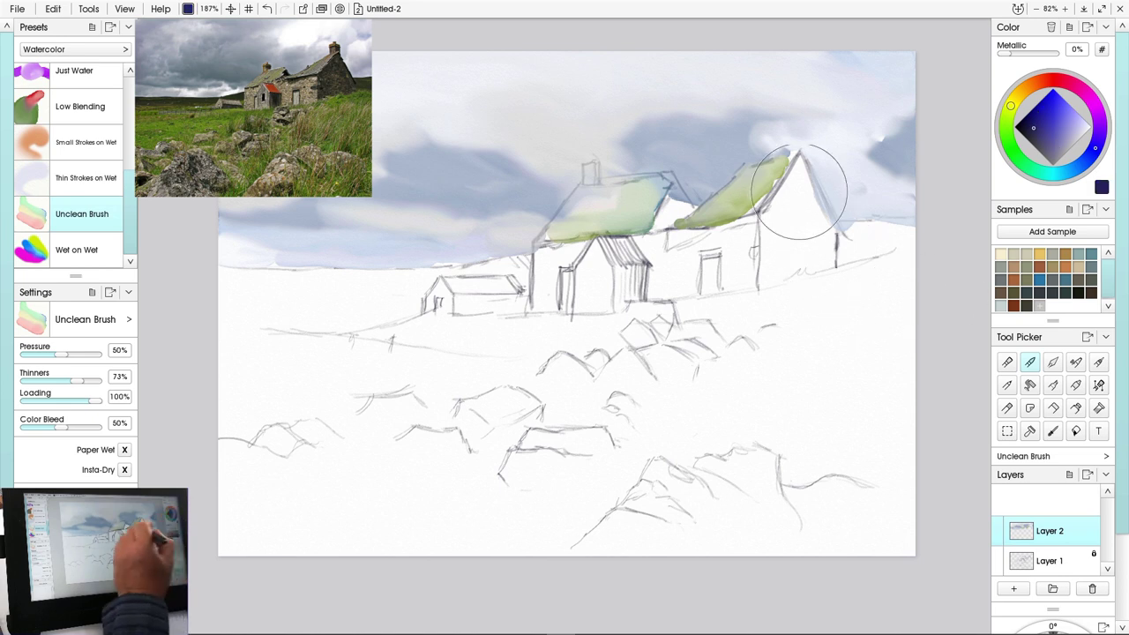
mouse_move(800, 192)
left_mouse_down()
mouse_move(803, 220)
mouse_move(799, 168)
mouse_move(826, 229)
mouse_move(822, 246)
mouse_move(794, 229)
mouse_move(804, 159)
mouse_move(799, 191)
mouse_move(799, 174)
mouse_move(780, 208)
mouse_move(794, 178)
mouse_move(789, 218)
mouse_move(771, 230)
mouse_move(769, 218)
mouse_move(768, 245)
mouse_move(799, 221)
mouse_move(794, 261)
mouse_move(830, 237)
mouse_move(831, 259)
mouse_move(839, 244)
mouse_move(784, 264)
mouse_move(814, 252)
mouse_move(824, 263)
mouse_move(798, 262)
mouse_move(781, 196)
mouse_move(780, 230)
mouse_move(761, 242)
mouse_move(764, 220)
mouse_move(761, 279)
mouse_move(804, 270)
mouse_move(769, 300)
left_mouse_up()
left_click(1100, 125)
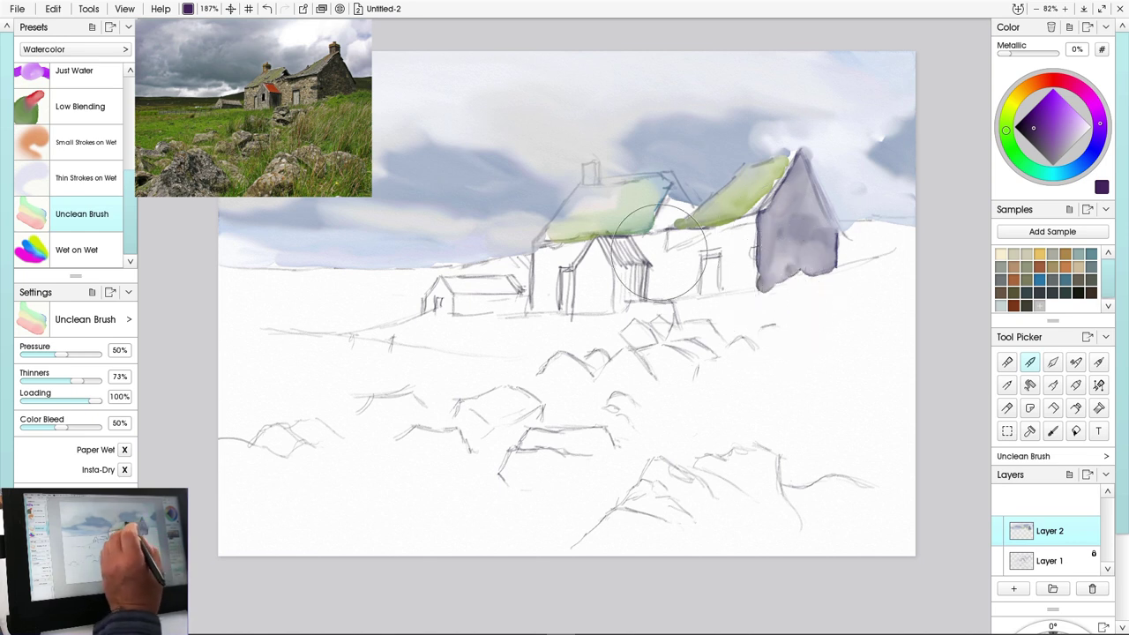
key("bracketleft")
key("bracketleft")
key("bracketleft")
key("bracketleft")
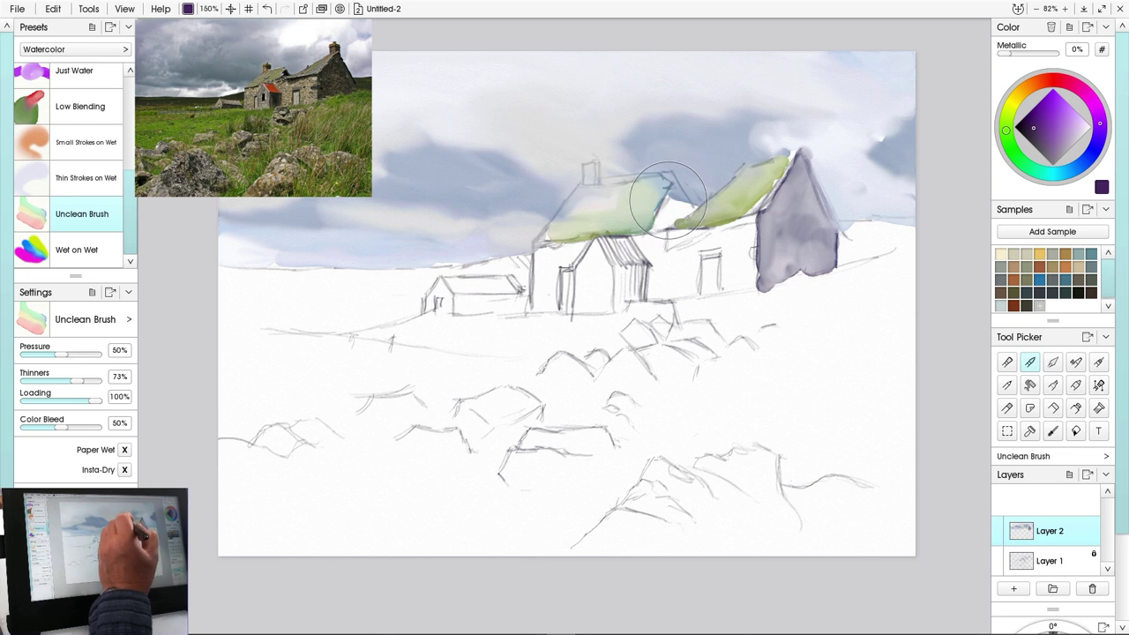
left_click_drag(669, 200, 665, 189)
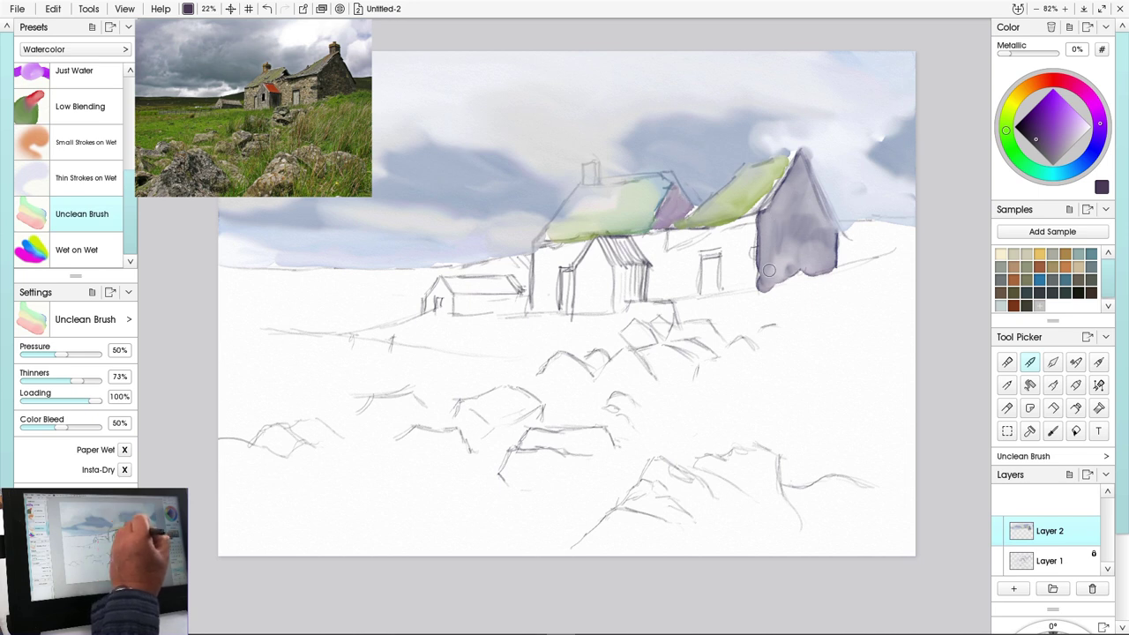
Enlarge the brush and paint the front wall of the right building in khaki and tan, leaving the doorway white
key("bracketright")
key("bracketright")
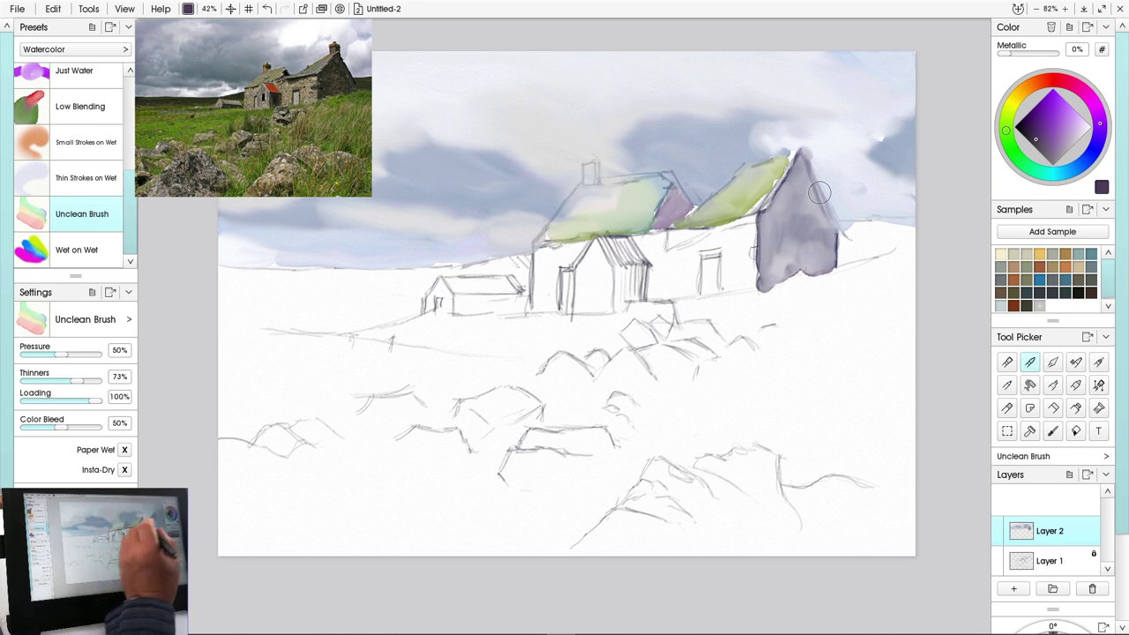
left_click_drag(922, 168, 927, 167)
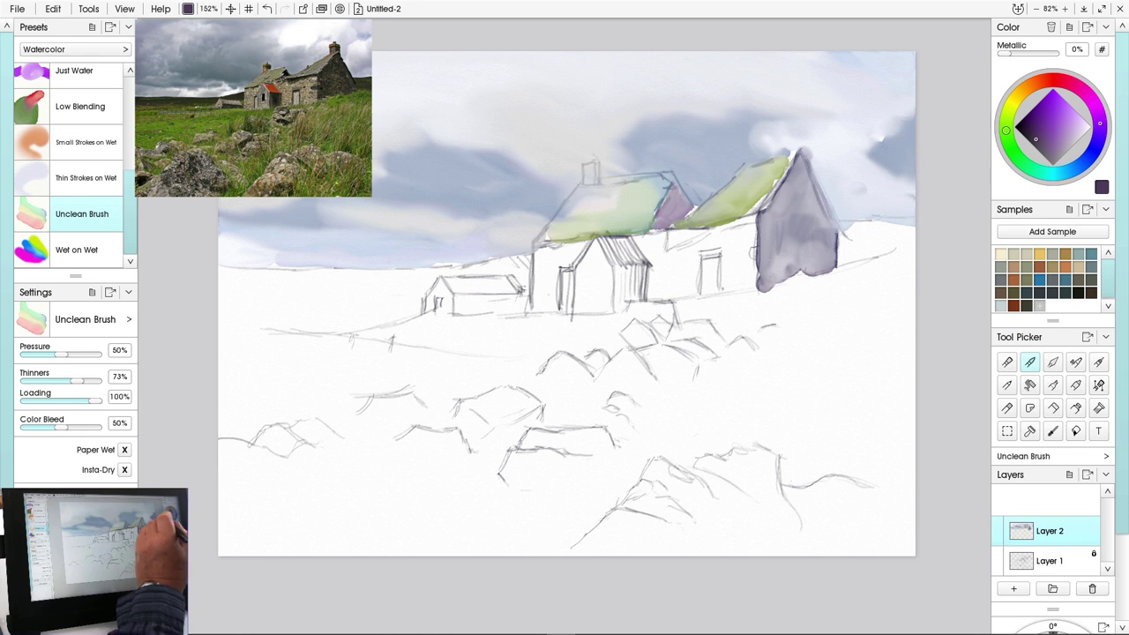
left_click(1016, 100)
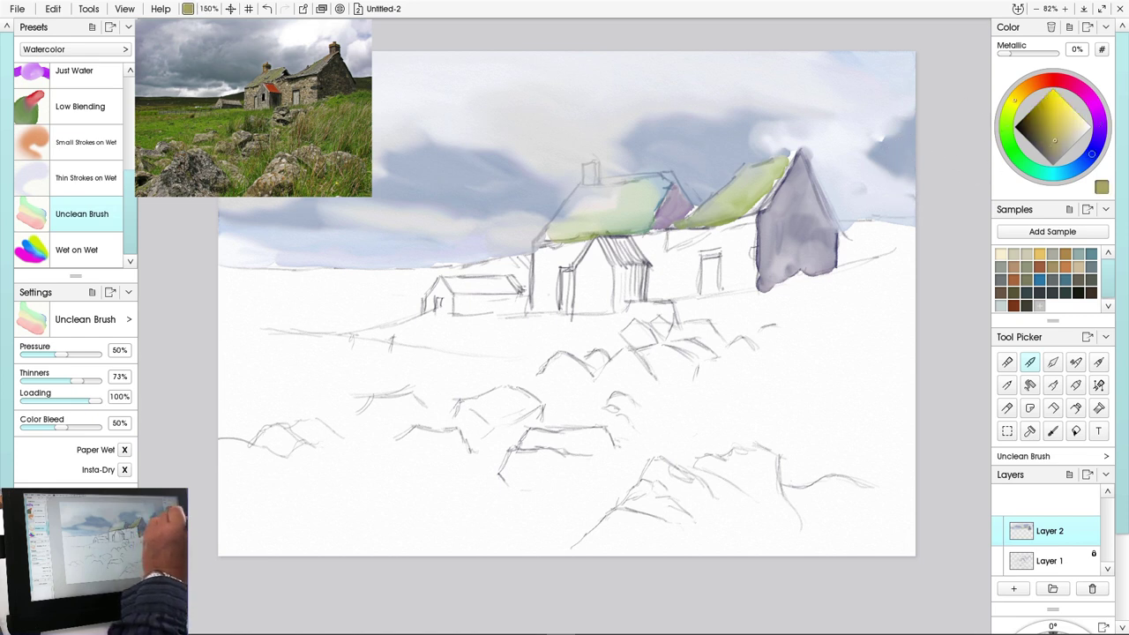
mouse_move(698, 275)
left_mouse_down()
mouse_move(750, 224)
mouse_move(748, 267)
mouse_move(739, 251)
mouse_move(729, 277)
mouse_move(724, 232)
mouse_move(738, 225)
mouse_move(658, 242)
mouse_move(650, 274)
mouse_move(656, 240)
mouse_move(721, 228)
left_mouse_up()
left_click(1021, 93)
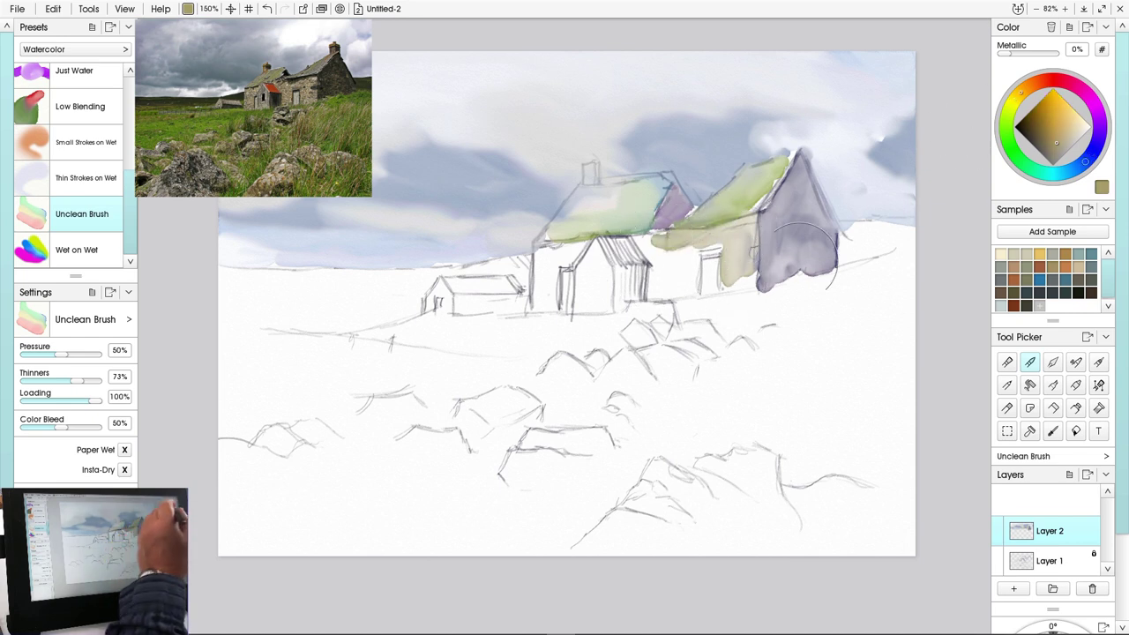
mouse_move(652, 249)
left_mouse_down()
mouse_move(685, 256)
mouse_move(691, 243)
mouse_move(693, 254)
mouse_move(692, 288)
mouse_move(656, 264)
mouse_move(660, 292)
mouse_move(745, 269)
mouse_move(749, 283)
mouse_move(701, 275)
left_mouse_up()
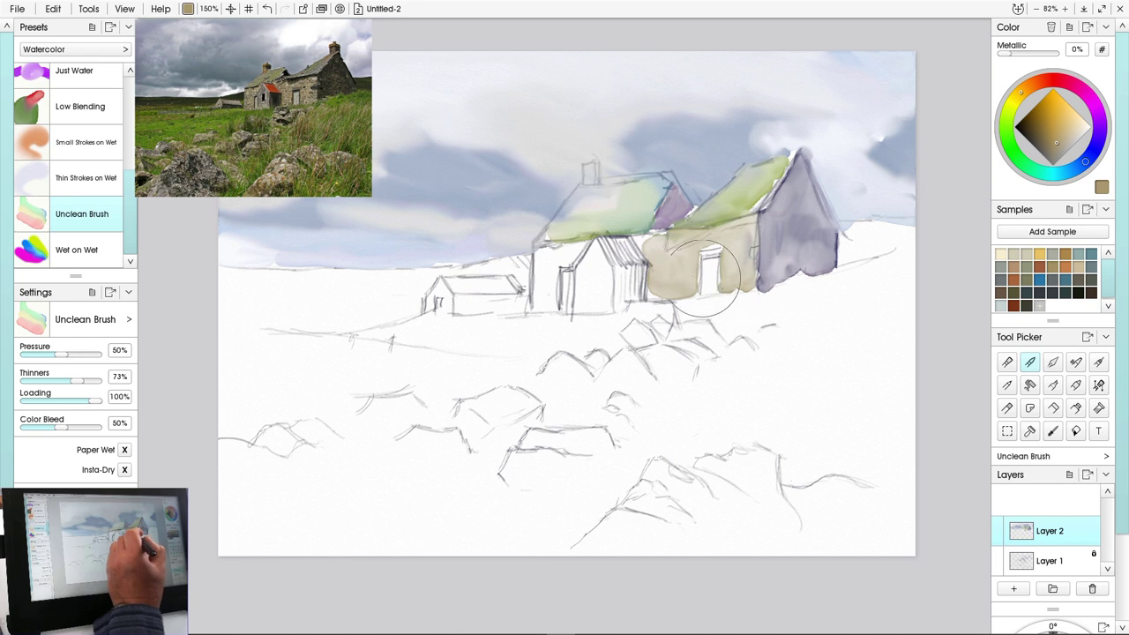
Paint the left cottage's front wall and the small outbuilding in tan, leaving the porch white
left_click_drag(638, 238, 645, 238)
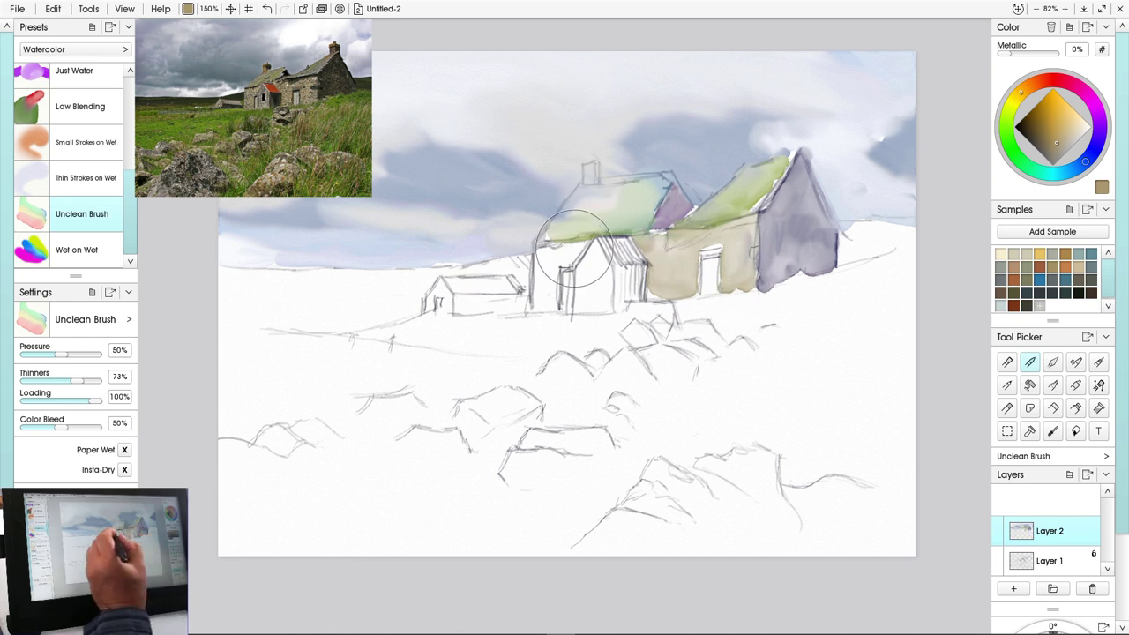
mouse_move(574, 248)
left_mouse_down()
mouse_move(512, 277)
mouse_move(514, 233)
mouse_move(548, 298)
mouse_move(550, 253)
mouse_move(549, 297)
left_mouse_up()
left_click_drag(586, 166, 591, 181)
key("ctrl+z")
mouse_move(441, 287)
left_mouse_down()
mouse_move(456, 308)
mouse_move(476, 310)
left_mouse_up()
Paint the distant hills along the left horizon in dark blue-violet, fading to a lighter tone below
left_click(1094, 149)
left_click(1033, 127)
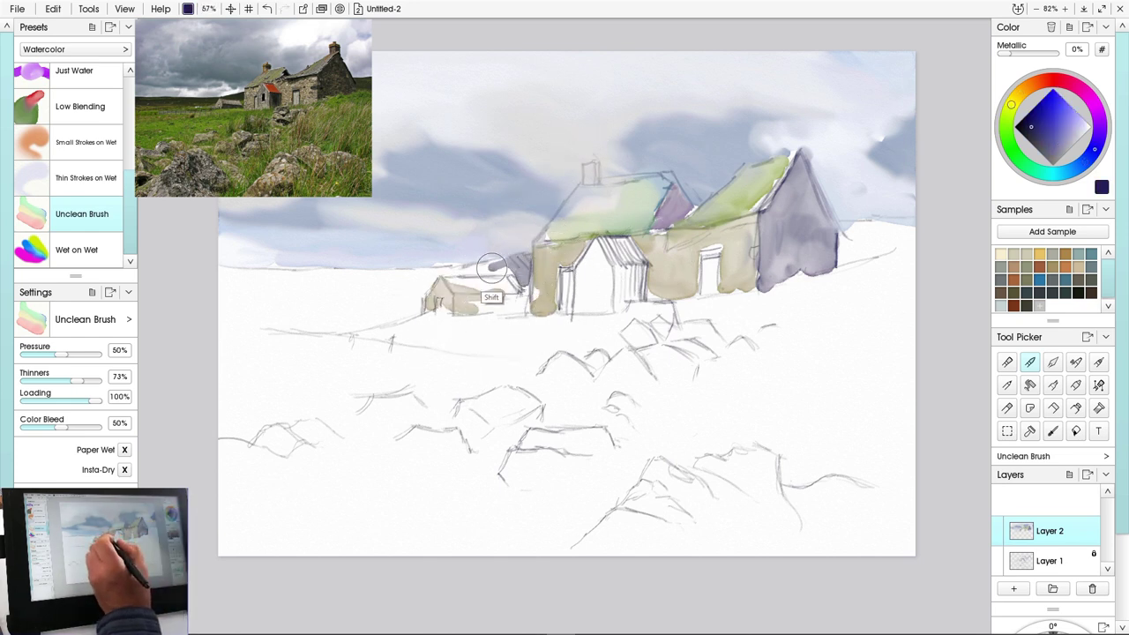
mouse_move(449, 268)
left_mouse_down()
mouse_move(274, 273)
mouse_move(258, 284)
mouse_move(342, 298)
mouse_move(413, 289)
mouse_move(228, 289)
left_mouse_up()
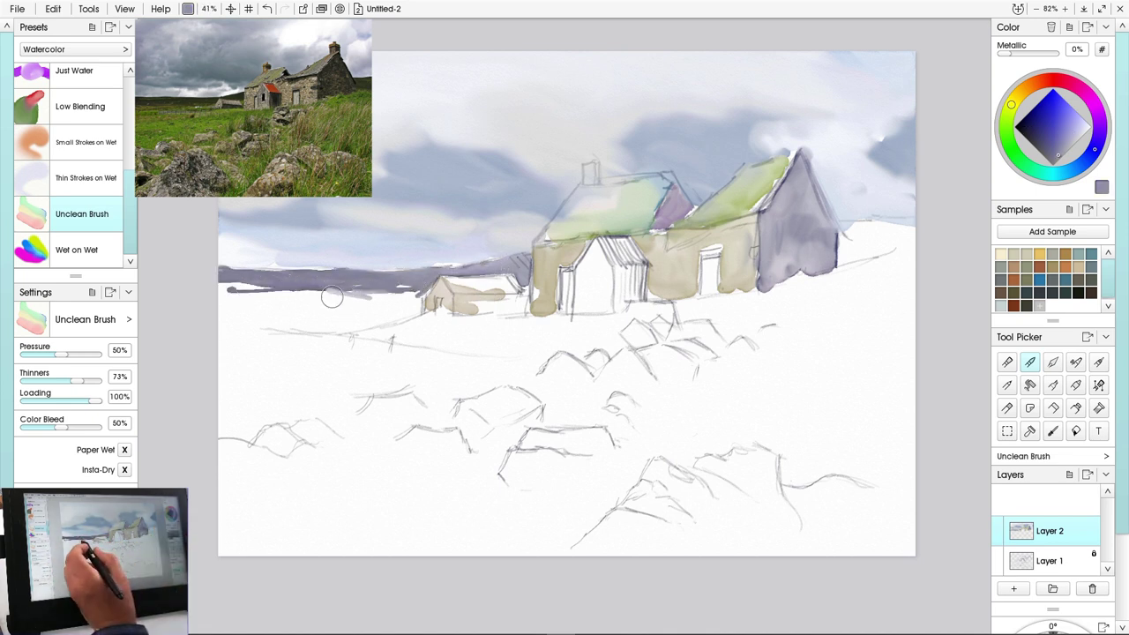
left_click_drag(332, 298, 227, 292)
mouse_move(228, 291)
left_mouse_down()
mouse_move(350, 301)
mouse_move(231, 301)
mouse_move(415, 301)
mouse_move(316, 318)
mouse_move(582, 371)
mouse_move(497, 340)
mouse_move(216, 340)
mouse_move(224, 313)
left_mouse_up()
Paint the grass in yellow-green around the buildings and across the full width of the middle ground
left_click(1010, 109)
left_click(1066, 121)
left_click(1047, 109)
mouse_move(885, 282)
left_mouse_down()
mouse_move(718, 304)
mouse_move(764, 338)
mouse_move(904, 284)
left_mouse_up()
Paint the distant hill behind the right gable wall in muted blue-violet
left_click(1097, 144)
left_click(1038, 137)
left_click_drag(864, 252, 857, 232)
mouse_move(848, 232)
left_mouse_down()
mouse_move(908, 231)
mouse_move(859, 255)
left_mouse_up()
Add grey-violet rock shapes at the right edge and dark grey shadows in the central rock pile, undoing the unwanted strokes
left_click_drag(922, 311, 901, 318)
left_click_drag(864, 343, 901, 335)
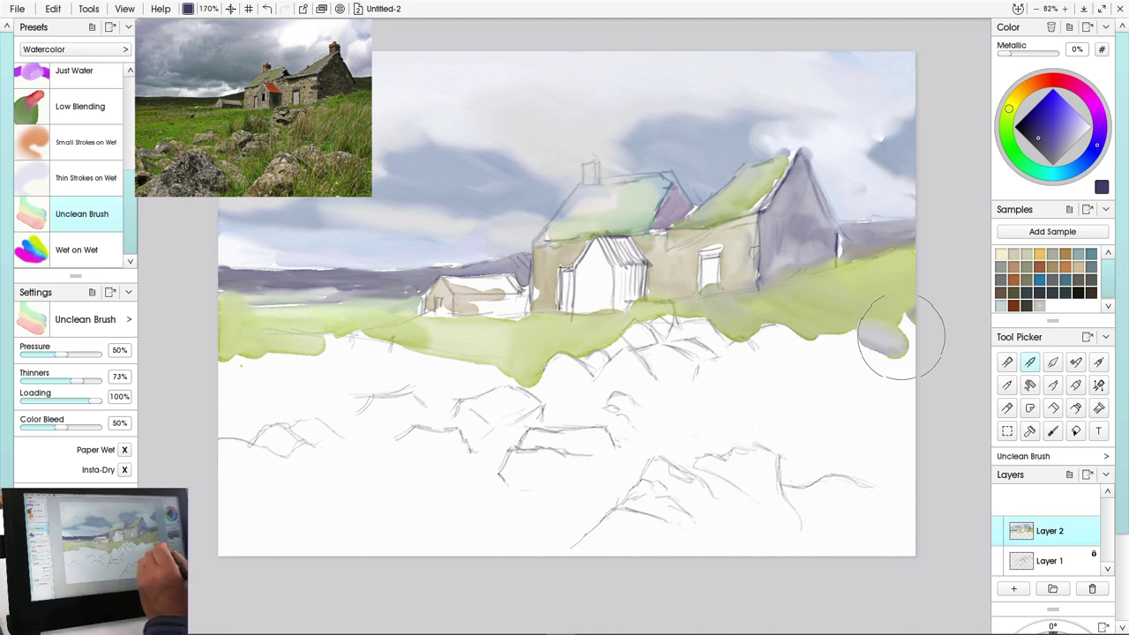
mouse_move(712, 341)
left_mouse_down()
mouse_move(661, 330)
mouse_move(633, 346)
mouse_move(622, 319)
mouse_move(668, 344)
mouse_move(683, 323)
mouse_move(674, 331)
mouse_move(682, 350)
mouse_move(656, 314)
left_mouse_up()
key("ctrl+z")
key("ctrl+z")
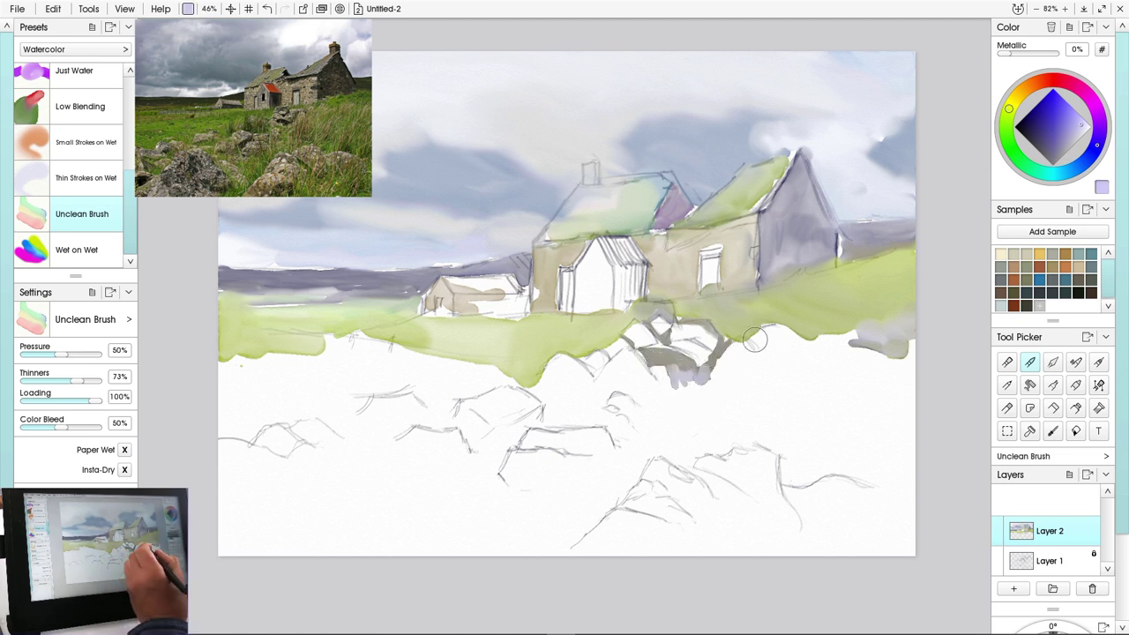
Paint pale lilac on the small rock right of the central pile and along the pile's lower edge
key("bracketright")
left_click_drag(769, 354, 764, 340)
left_click_drag(700, 385, 682, 400)
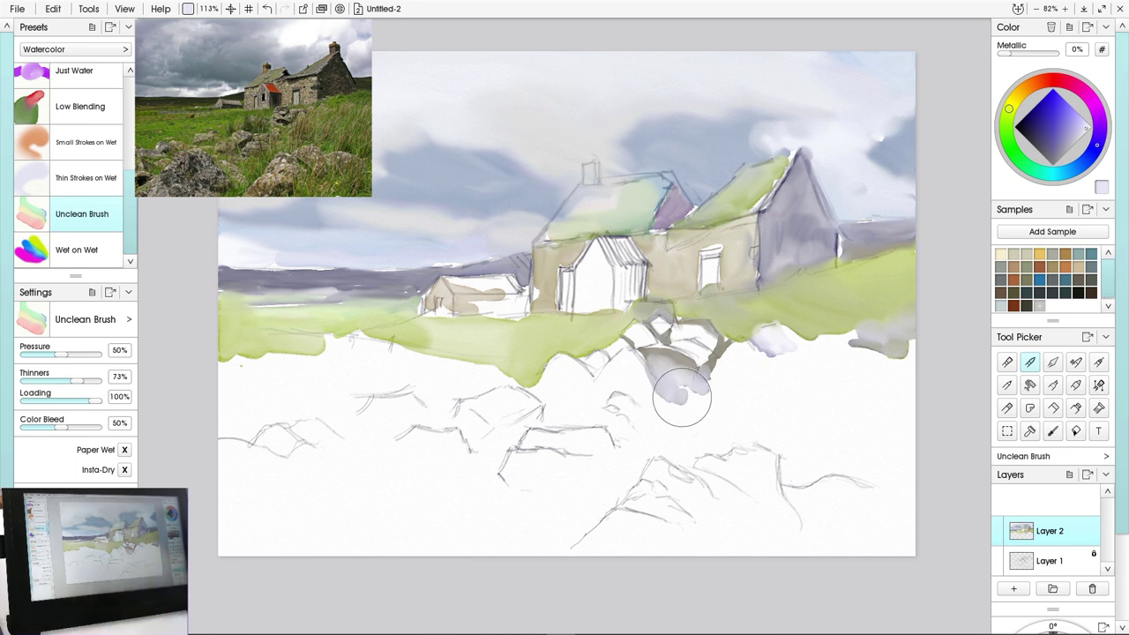
Paint the rounded rocks left of the central pile in grey-violet tones and switch to the Hard Edged eraser
key("bracketleft")
key("bracketleft")
key("bracketleft")
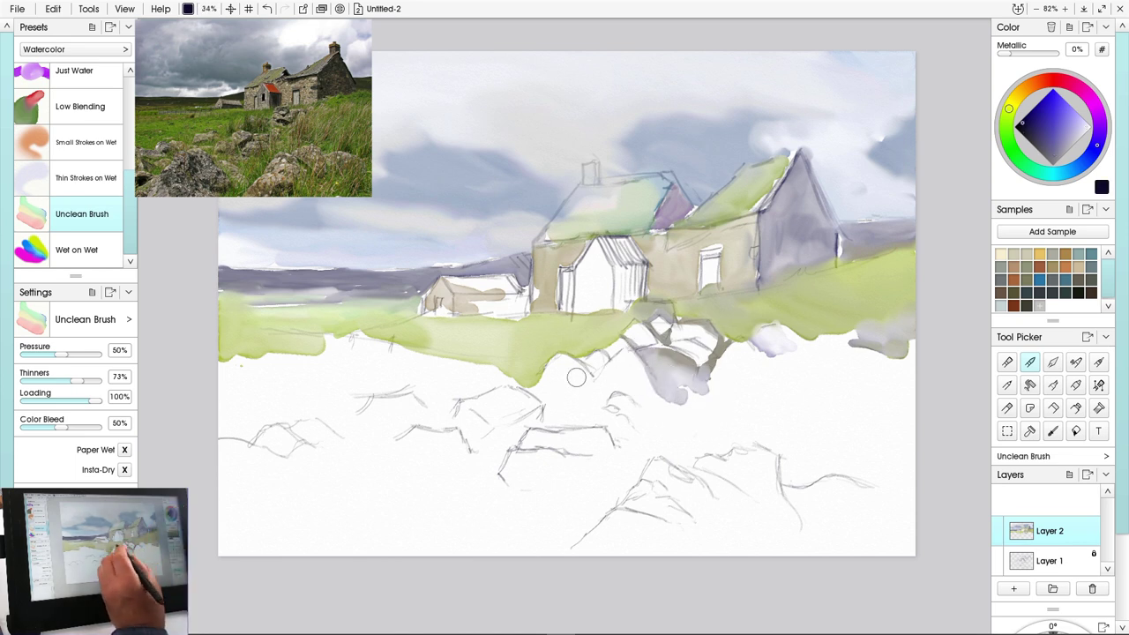
mouse_move(606, 360)
left_mouse_down()
mouse_move(539, 404)
mouse_move(589, 390)
left_mouse_up()
key("bracketright")
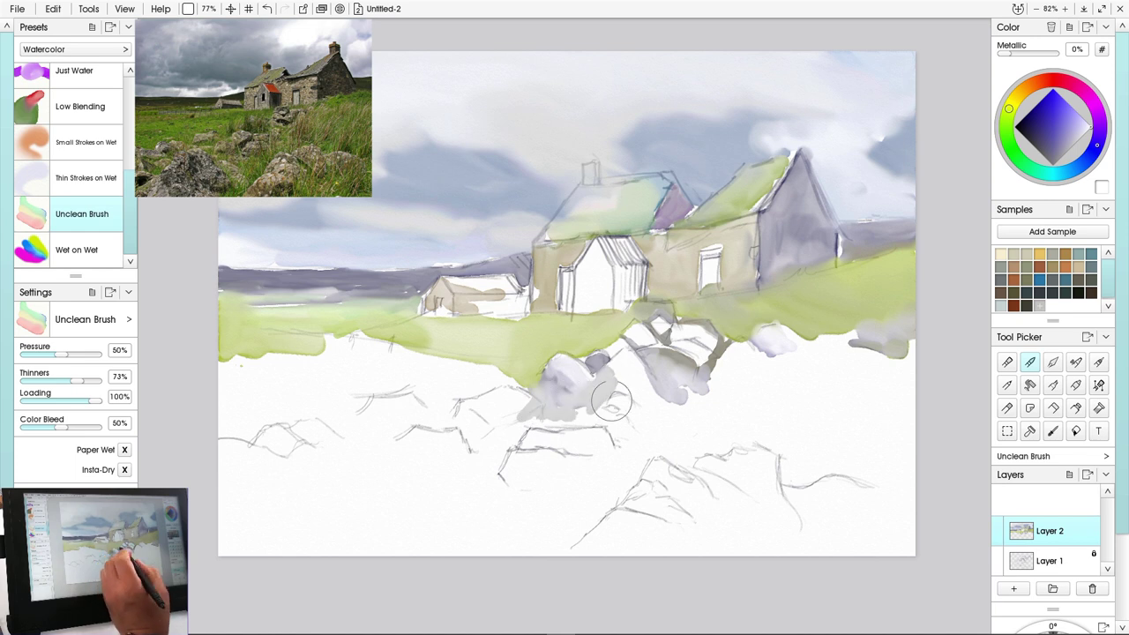
key("e")
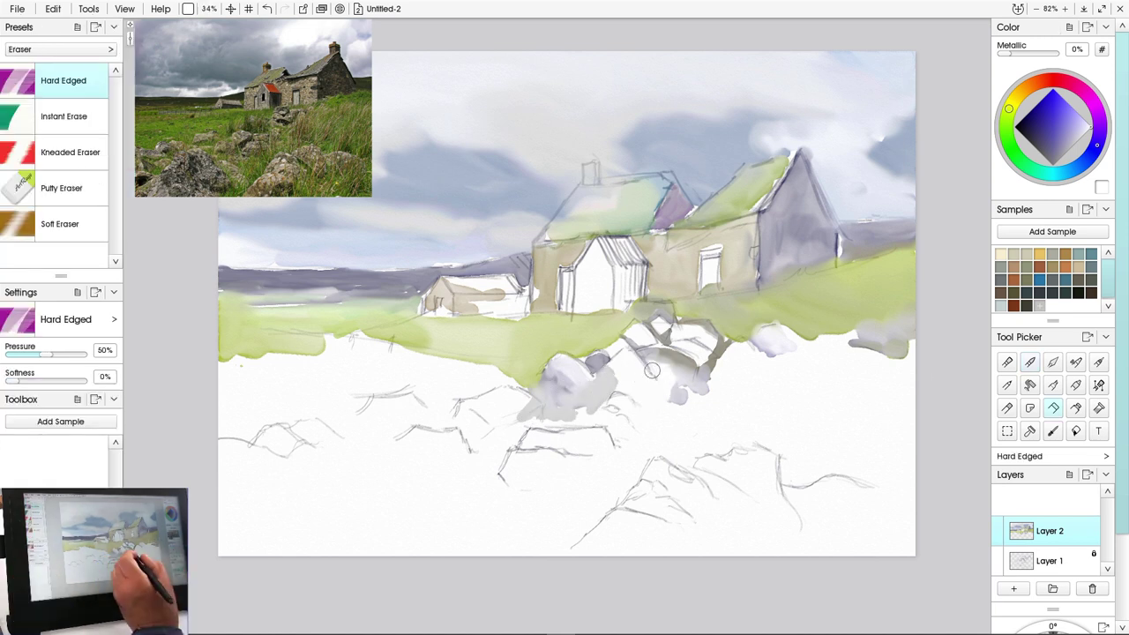
Erase the excess lilac under the central rock pile and paint a grey-violet shadow on the rock to its lower left
left_click_drag(681, 405, 701, 388)
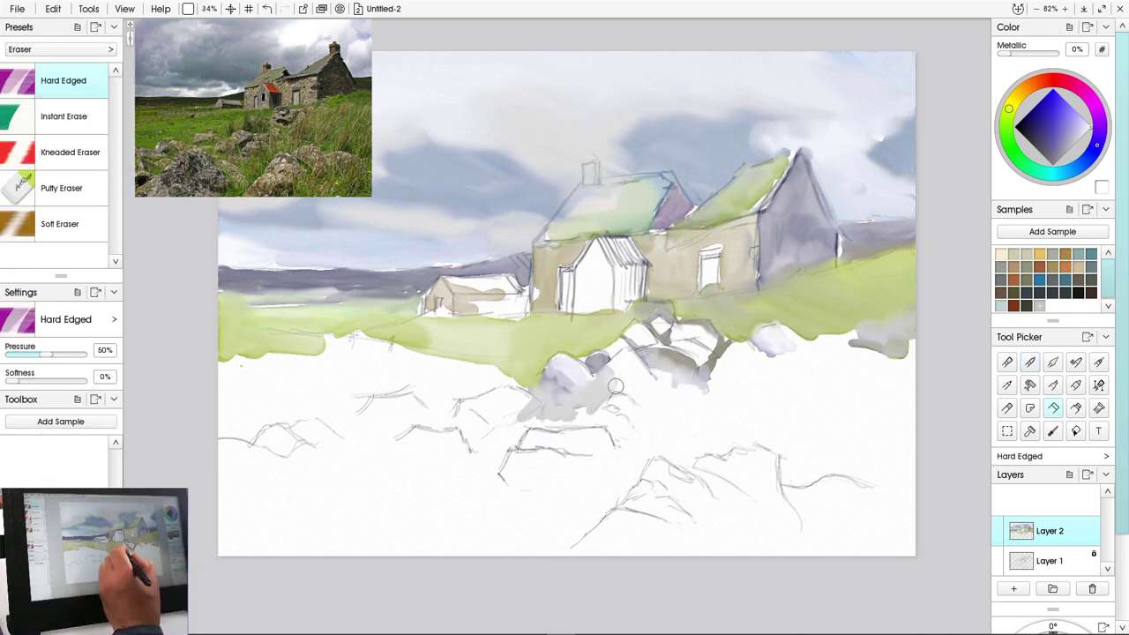
key("w")
left_click(616, 397, "alt")
left_click_drag(538, 407, 480, 448)
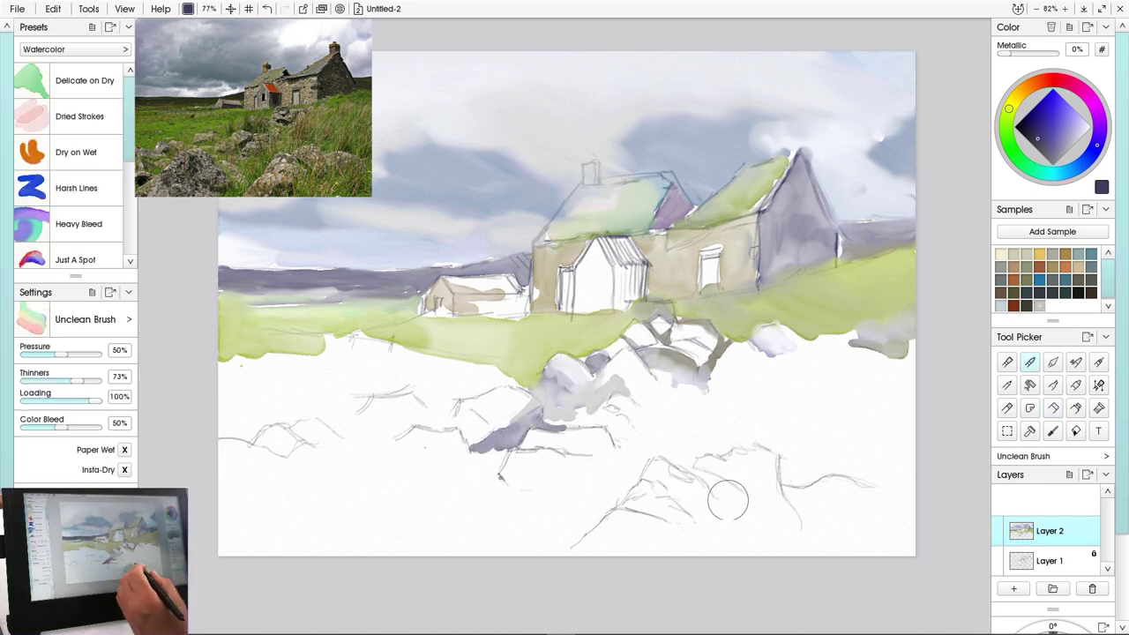
Paint violet shadows on the large foreground rocks, the small rock at far left and the mid-left rock
mouse_move(728, 501)
left_mouse_down()
mouse_move(763, 528)
mouse_move(706, 504)
left_mouse_up()
left_click_drag(657, 528, 679, 542)
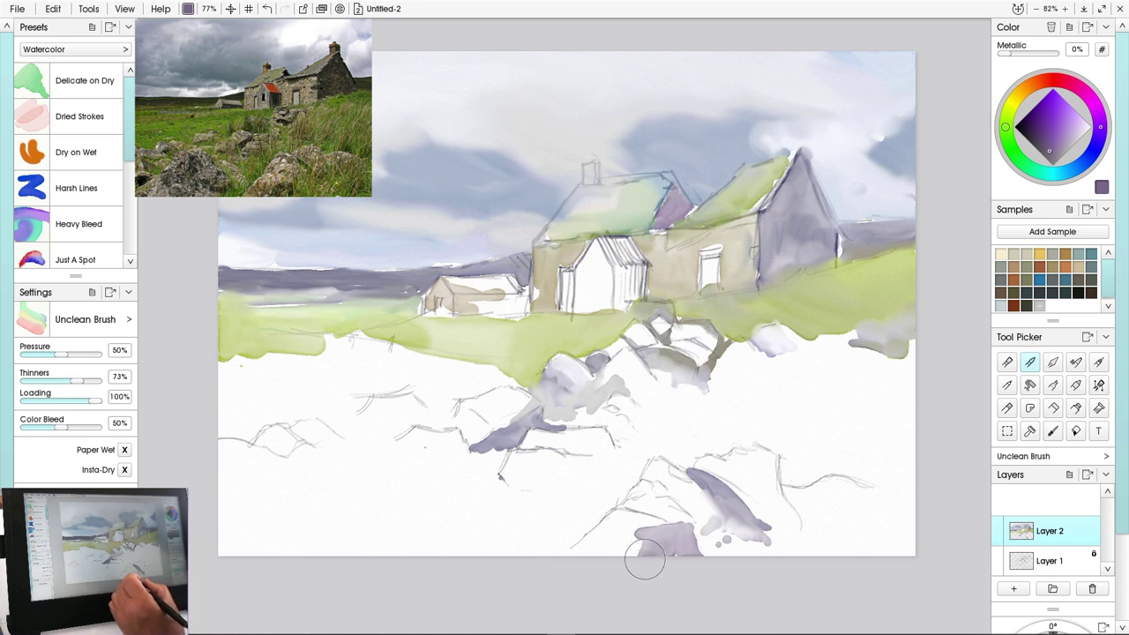
left_click_drag(269, 434, 287, 452)
left_click_drag(483, 438, 467, 451)
Paint the unpainted stones of the central rock pile in warm sandy tan
left_click(1079, 268)
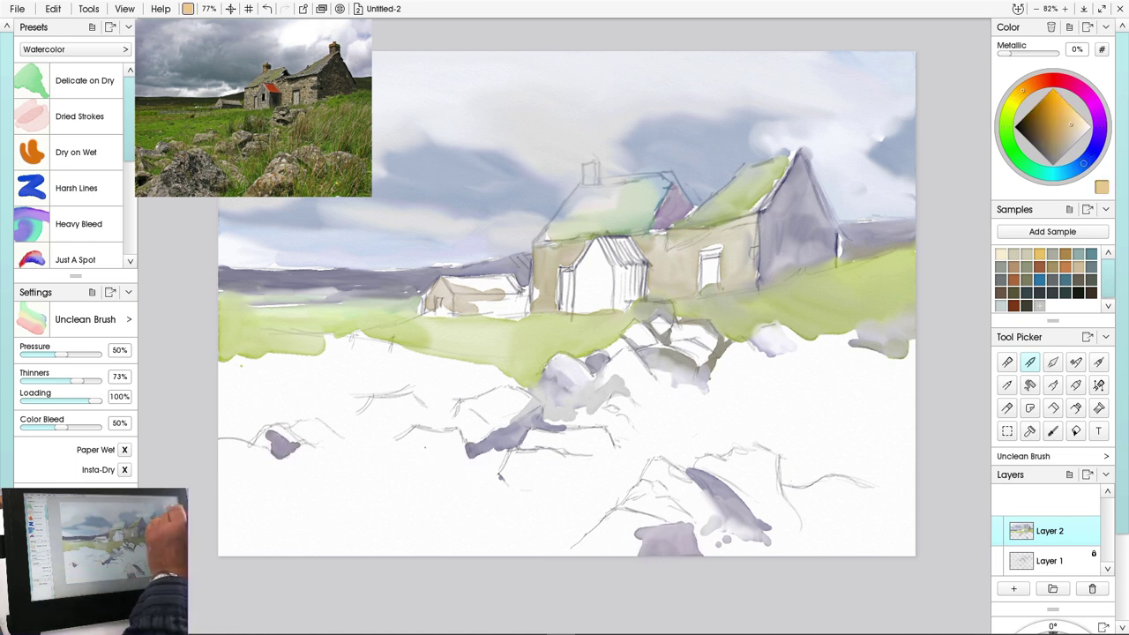
left_click_drag(632, 337, 640, 336)
left_click_drag(700, 354, 703, 338)
mouse_move(638, 358)
left_mouse_down()
mouse_move(637, 392)
mouse_move(616, 372)
left_mouse_up()
Wash pale warm beige over the mid-left and far-left rocks and the large foreground rocks
mouse_move(489, 401)
left_mouse_down()
mouse_move(512, 411)
mouse_move(406, 443)
mouse_move(421, 450)
left_mouse_up()
left_click_drag(380, 402, 423, 408)
mouse_move(335, 430)
left_mouse_down()
mouse_move(230, 416)
mouse_move(225, 472)
left_mouse_up()
mouse_move(538, 441)
left_mouse_down()
mouse_move(605, 444)
mouse_move(511, 472)
mouse_move(526, 481)
left_mouse_up()
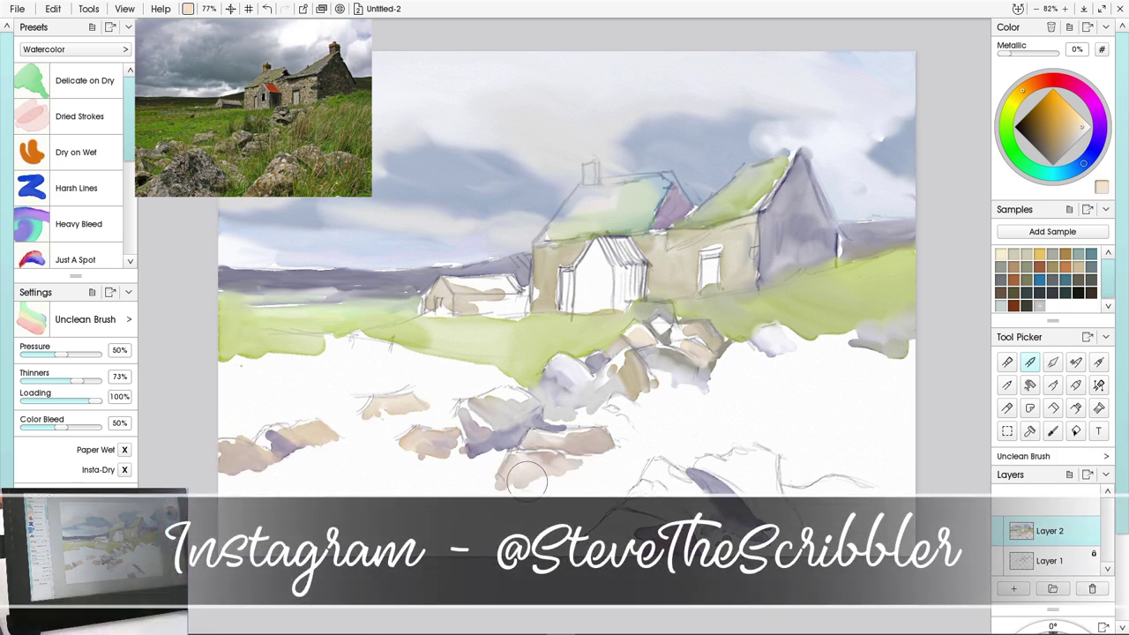
mouse_move(669, 473)
left_mouse_down()
mouse_move(620, 511)
mouse_move(646, 486)
mouse_move(640, 529)
left_mouse_up()
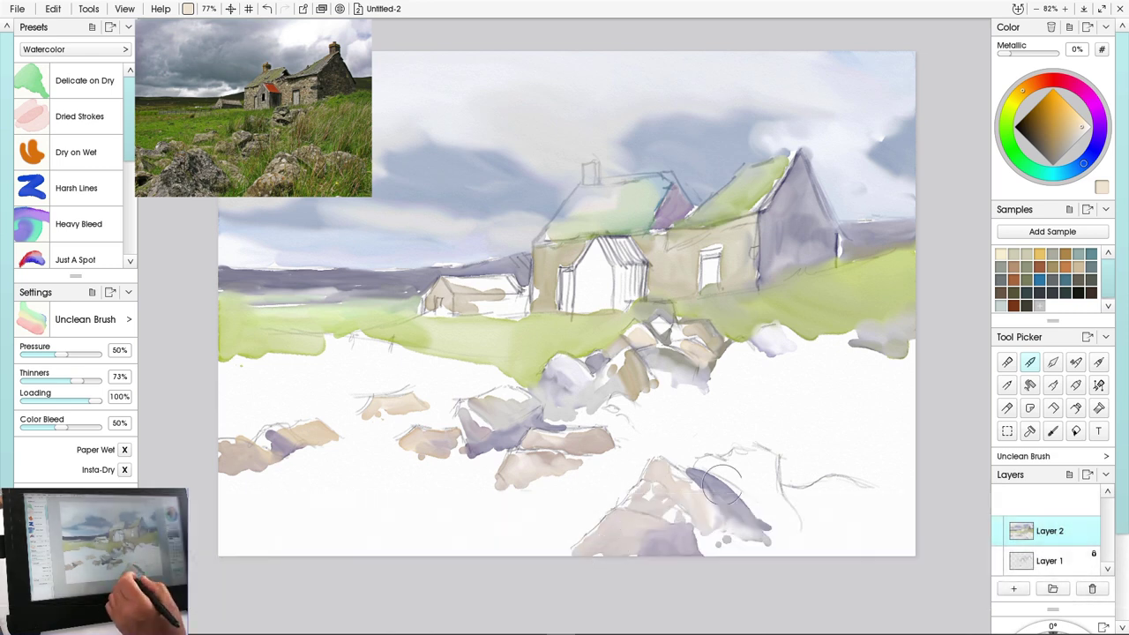
mouse_move(721, 483)
left_mouse_down()
mouse_move(780, 509)
mouse_move(804, 493)
mouse_move(870, 494)
mouse_move(843, 533)
left_mouse_up()
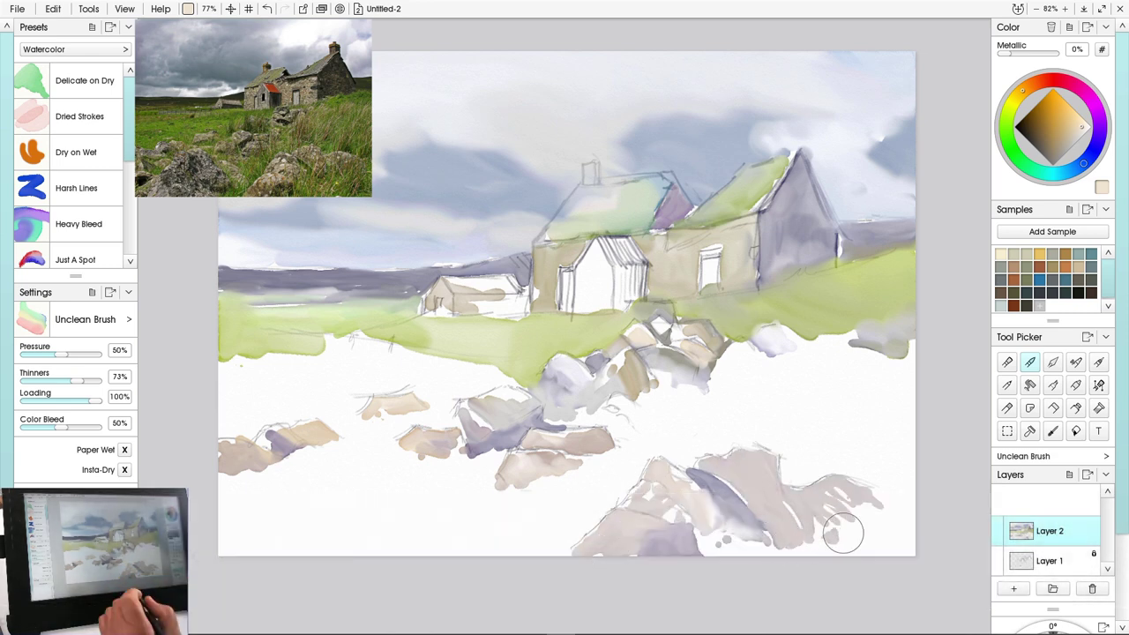
Dab small pale stones into the left field and wash light green sampled from the grass around them down to the rocks
left_click_drag(439, 380, 482, 383)
left_click_drag(296, 380, 327, 384)
left_click(375, 331, "alt")
mouse_move(370, 349)
left_mouse_down()
mouse_move(489, 367)
mouse_move(329, 378)
mouse_move(459, 393)
mouse_move(282, 383)
mouse_move(267, 403)
mouse_move(379, 422)
mouse_move(352, 458)
left_mouse_up()
Paint slanting green grass strokes over the slope between the central rock pile and the right foreground rocks
left_click_drag(748, 340, 720, 402)
left_click_drag(714, 366, 686, 414)
left_click_drag(673, 379, 635, 449)
left_click_drag(806, 333, 796, 374)
left_click_drag(829, 319, 805, 391)
mouse_move(847, 332)
left_mouse_down()
mouse_move(813, 376)
mouse_move(882, 414)
mouse_move(803, 453)
mouse_move(829, 388)
mouse_move(788, 479)
mouse_move(812, 463)
left_mouse_up()
left_click_drag(775, 371, 742, 423)
left_click_drag(790, 402, 772, 438)
Add grass strokes in muted sample tones beside the central rock pile and along the painting's right edge
left_click(1040, 254)
mouse_move(706, 381)
left_mouse_down()
mouse_move(701, 459)
mouse_move(653, 450)
left_mouse_up()
left_click_drag(897, 425, 894, 478)
mouse_move(889, 419)
left_mouse_down()
mouse_move(914, 514)
mouse_move(893, 440)
mouse_move(897, 512)
mouse_move(860, 579)
left_mouse_up()
mouse_move(902, 494)
left_mouse_down()
mouse_move(859, 579)
mouse_move(874, 539)
mouse_move(914, 494)
mouse_move(911, 565)
mouse_move(894, 547)
mouse_move(860, 564)
left_mouse_up()
left_click(1053, 254)
left_click_drag(789, 328, 726, 428)
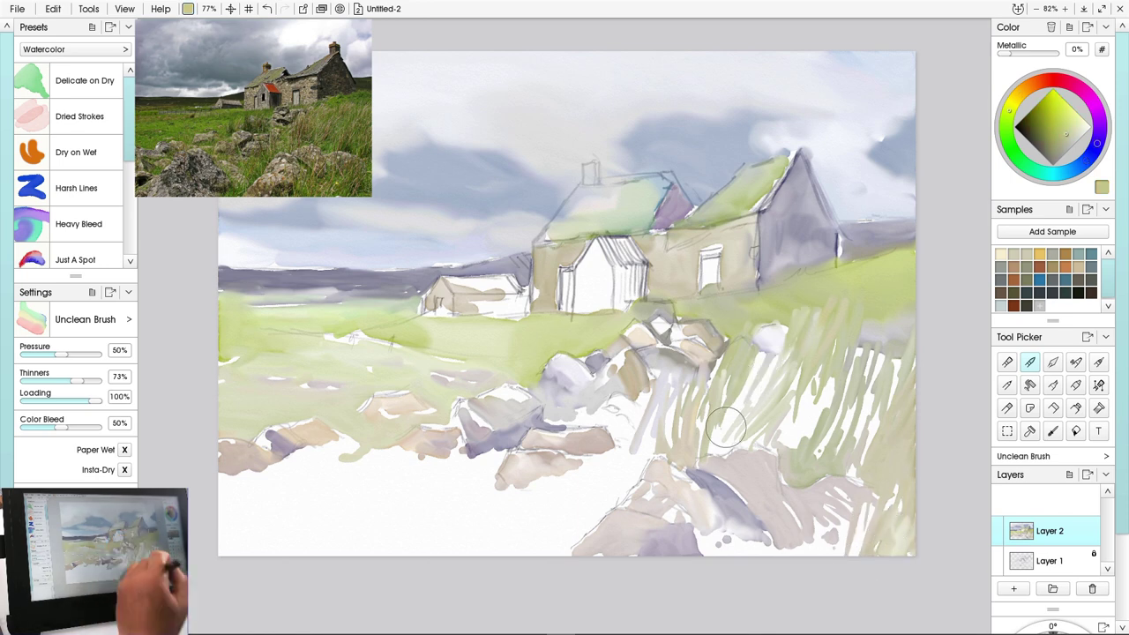
Erase thin white grass blades out of the grass on the right slope with a small Hard Edged eraser
key("e")
left_click_drag(837, 301, 800, 392)
key("bracketleft")
key("bracketleft")
left_click_drag(842, 288, 809, 374)
left_click_drag(844, 309, 824, 353)
mouse_move(853, 324)
left_mouse_down()
mouse_move(829, 385)
mouse_move(843, 283)
left_mouse_up()
left_click_drag(815, 374, 832, 294)
left_click_drag(792, 382, 818, 322)
left_click_drag(874, 357, 884, 303)
left_click_drag(883, 354, 899, 319)
left_click_drag(856, 379, 893, 279)
left_click_drag(870, 372, 905, 266)
left_click_drag(774, 389, 797, 302)
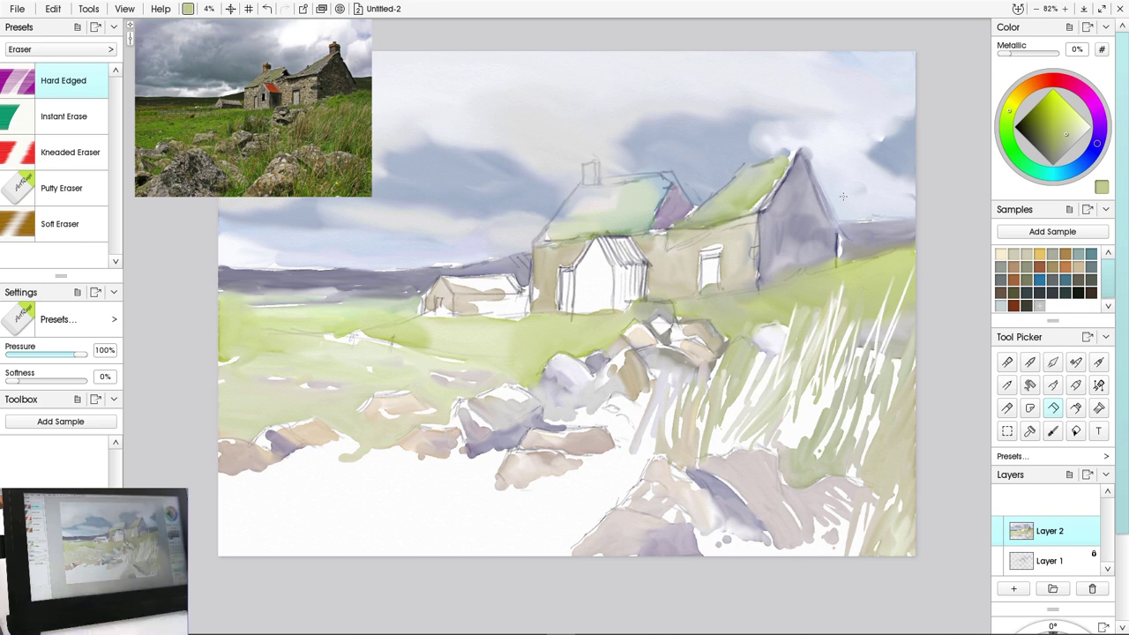
left_click_drag(736, 368, 689, 463)
left_click_drag(708, 378, 663, 461)
Paint broad sweeping yellow-green watercolor grass across the empty foreground below the left rocks
key("p")
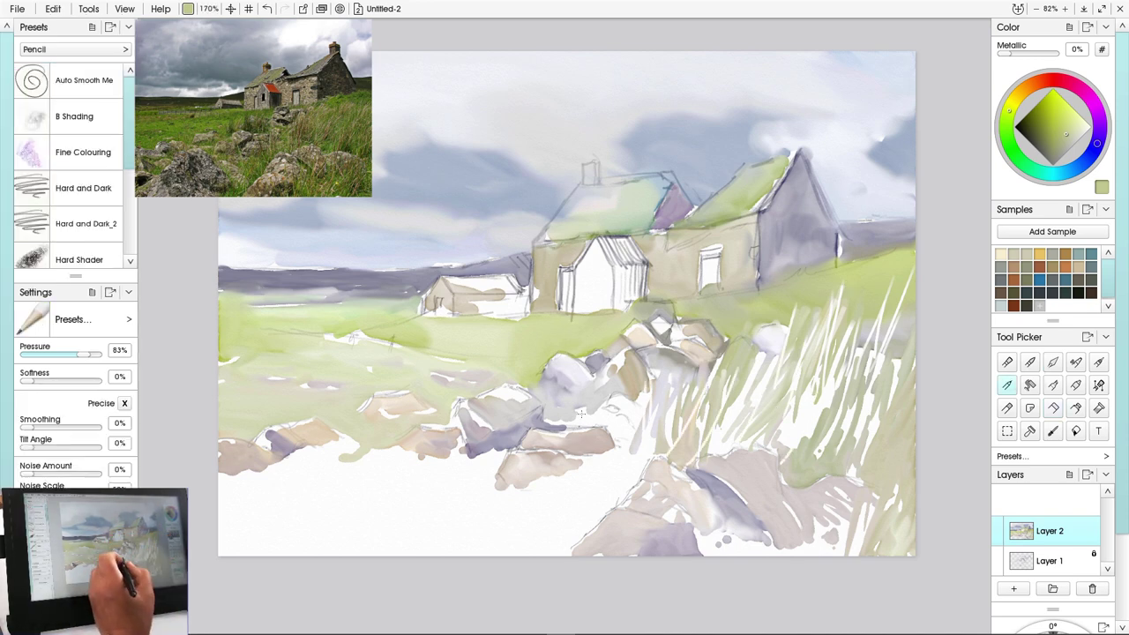
key("w")
mouse_move(629, 420)
left_mouse_down()
mouse_move(652, 455)
mouse_move(607, 463)
mouse_move(602, 507)
mouse_move(532, 497)
mouse_move(419, 557)
mouse_move(359, 445)
mouse_move(457, 483)
mouse_move(395, 561)
mouse_move(258, 492)
mouse_move(219, 523)
left_mouse_up()
Erase tall thin white grass blades over the rocks and grass in the left and middle foreground
left_click(1054, 408)
mouse_move(484, 509)
left_mouse_down()
mouse_move(509, 400)
mouse_move(484, 407)
left_mouse_up()
mouse_move(639, 489)
left_mouse_down()
mouse_move(623, 396)
mouse_move(639, 439)
left_mouse_up()
mouse_move(448, 512)
left_mouse_down()
mouse_move(431, 377)
mouse_move(430, 431)
left_mouse_up()
left_click_drag(383, 503, 383, 461)
Shade the porch's side wall in muted violet and add shadow streaks to its front and left edge
left_click(1030, 361)
left_click(1098, 143)
left_click(1050, 152)
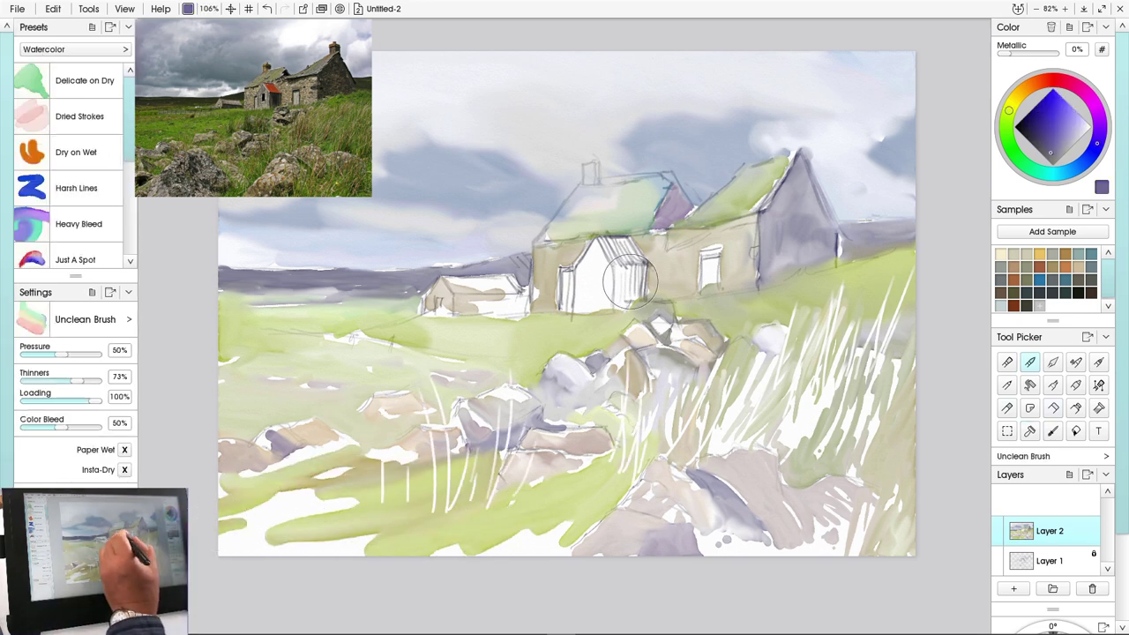
mouse_move(636, 265)
left_mouse_down()
mouse_move(640, 300)
mouse_move(616, 276)
mouse_move(618, 301)
left_mouse_up()
left_click_drag(564, 279, 563, 306)
mouse_move(595, 244)
left_mouse_down()
mouse_move(603, 276)
mouse_move(587, 268)
left_mouse_up()
left_click_drag(580, 276, 580, 297)
Darken the violet and add shading to the cottage window and the small outbuilding's wall
left_click(1036, 134)
left_click_drag(703, 256, 702, 285)
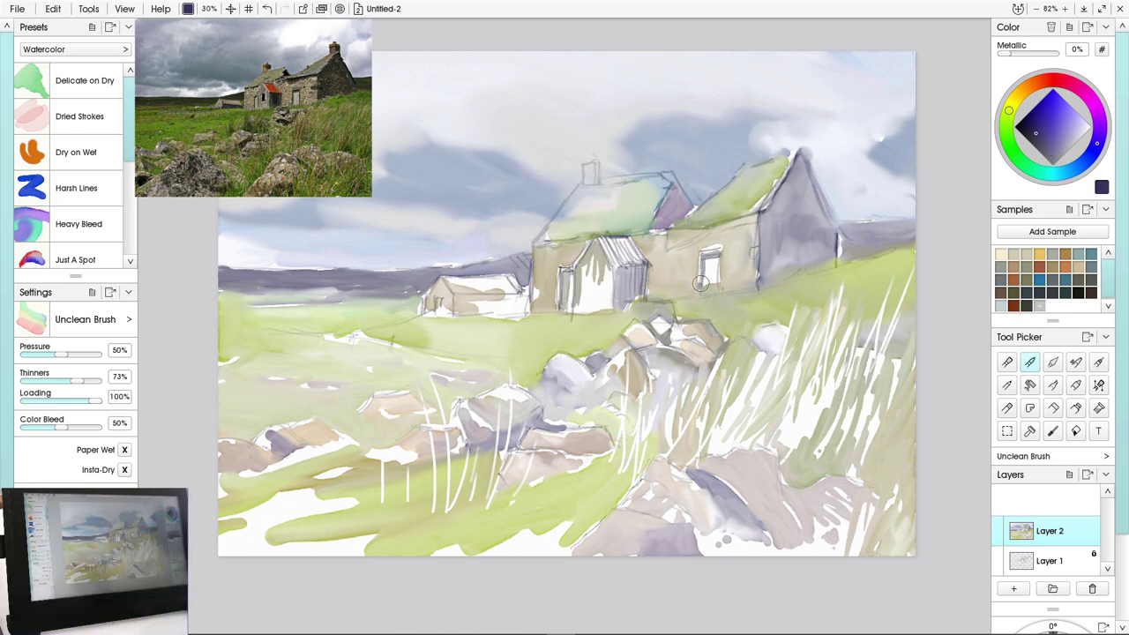
mouse_move(476, 304)
left_mouse_down()
mouse_move(516, 296)
mouse_move(482, 313)
left_mouse_up()
Paint the porch's corrugated roof in strong red
left_click(1011, 106)
left_click(1069, 122)
left_click(1055, 80)
left_click(1050, 109)
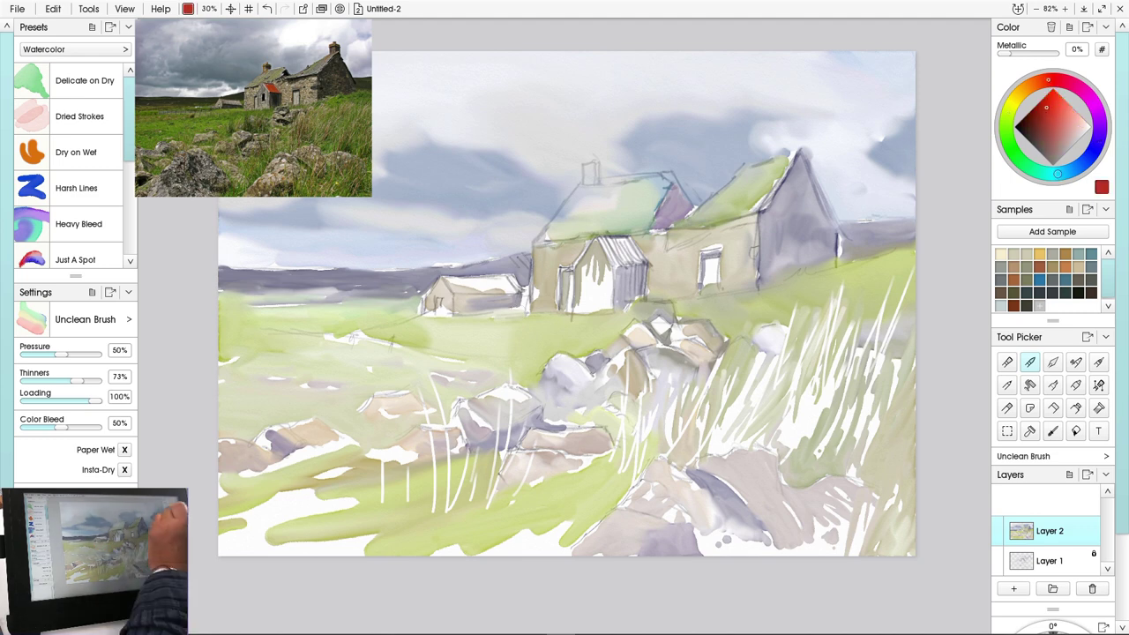
left_click_drag(608, 242, 638, 258)
Paint both cottage chimneys in burnt orange
left_click(1032, 85)
left_click_drag(584, 163, 591, 180)
left_click_drag(788, 138, 803, 152)
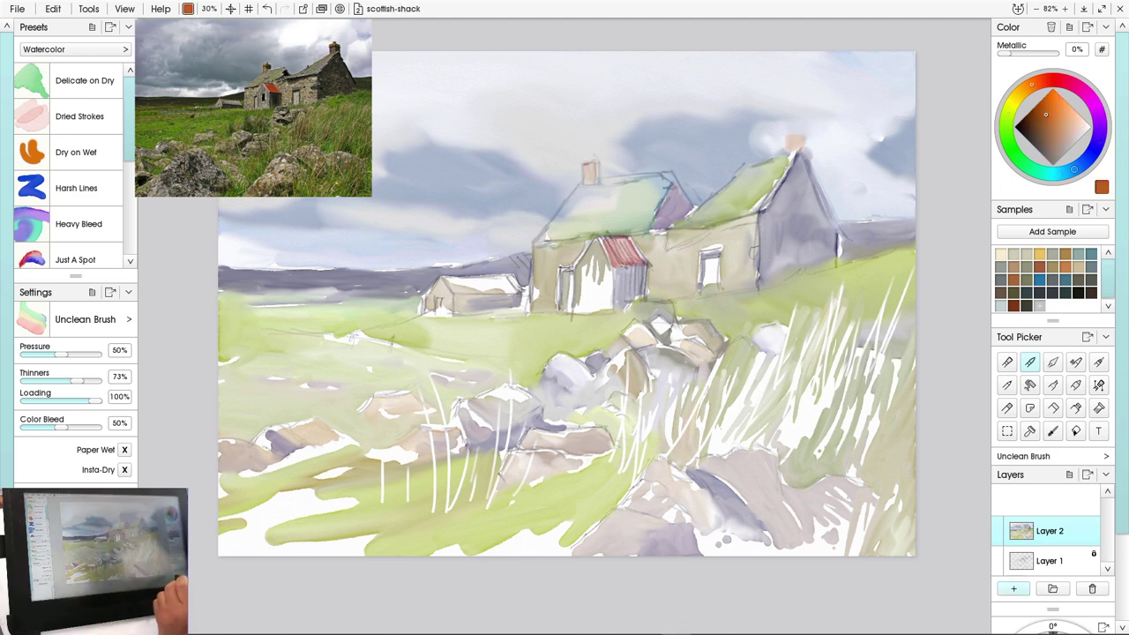
Add a new layer above the washes and set its blend mode to Watercolor
left_click(1013, 589)
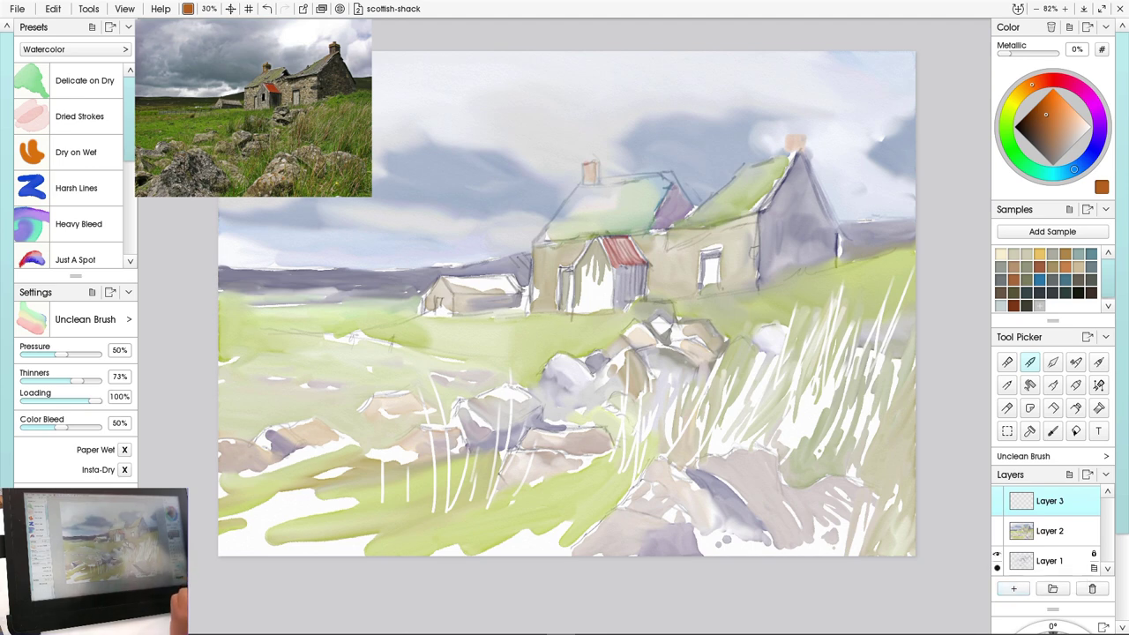
left_click(1093, 523)
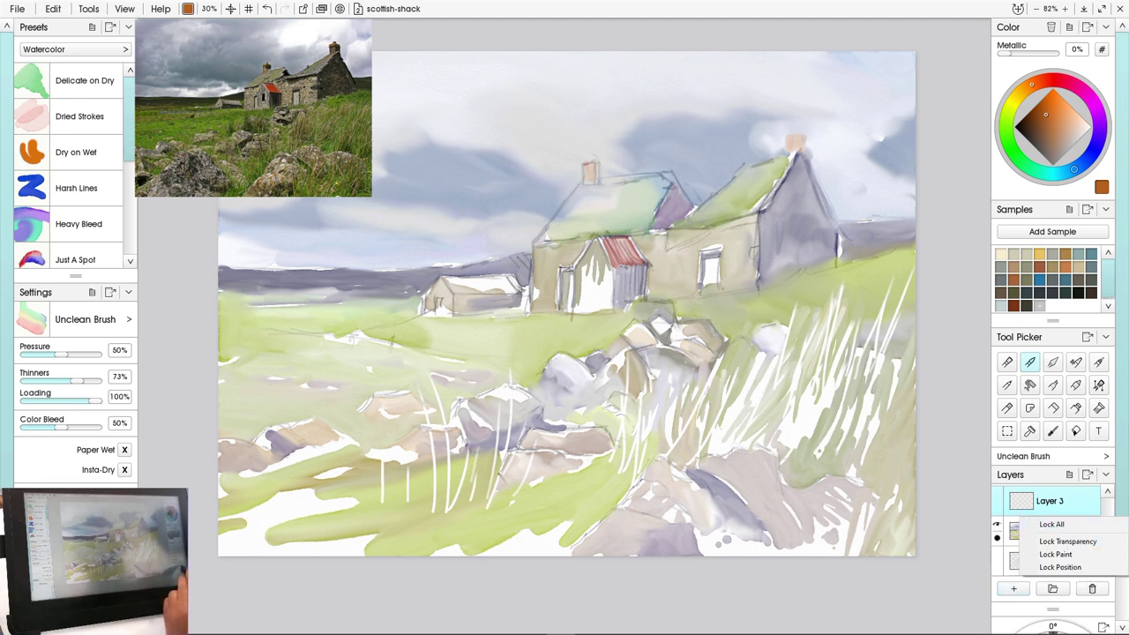
left_click(1093, 507)
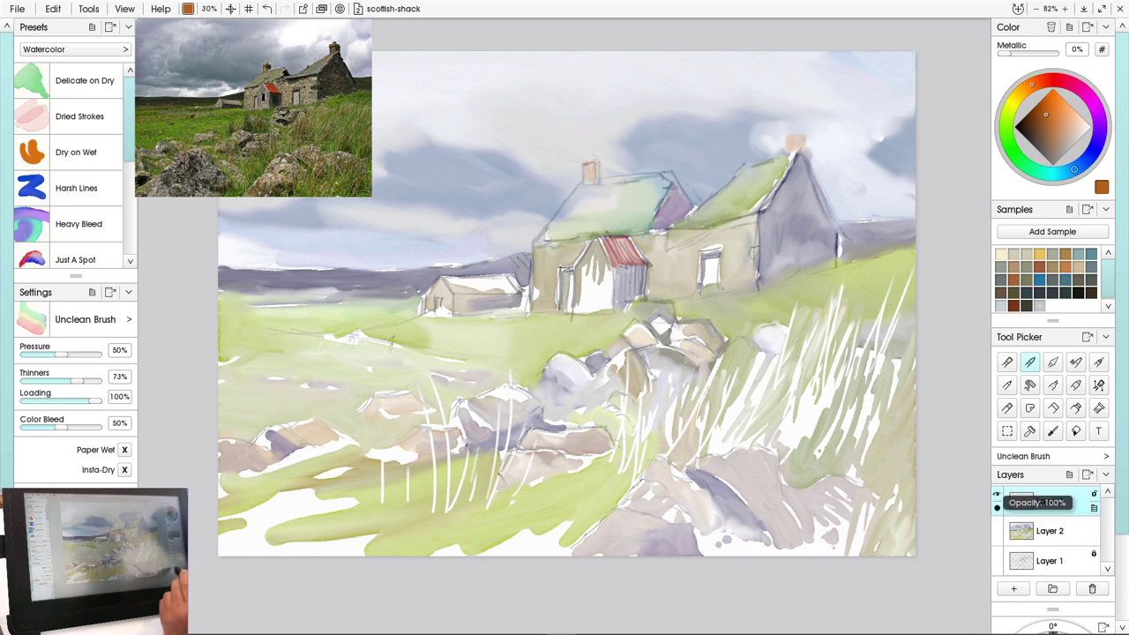
left_click(1094, 508)
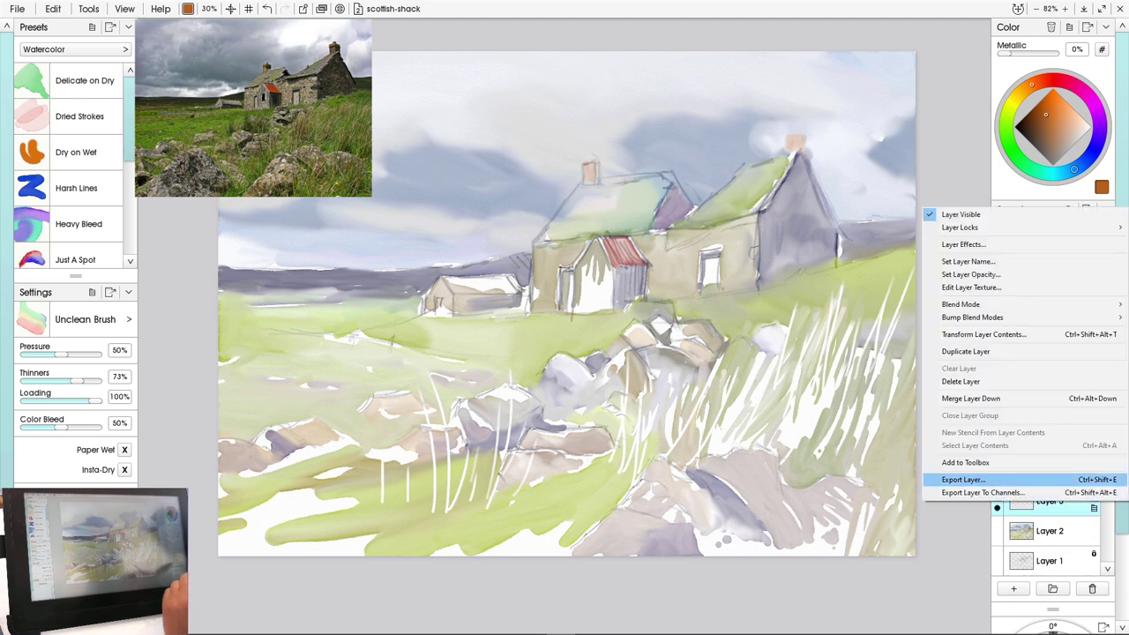
mouse_move(962, 304)
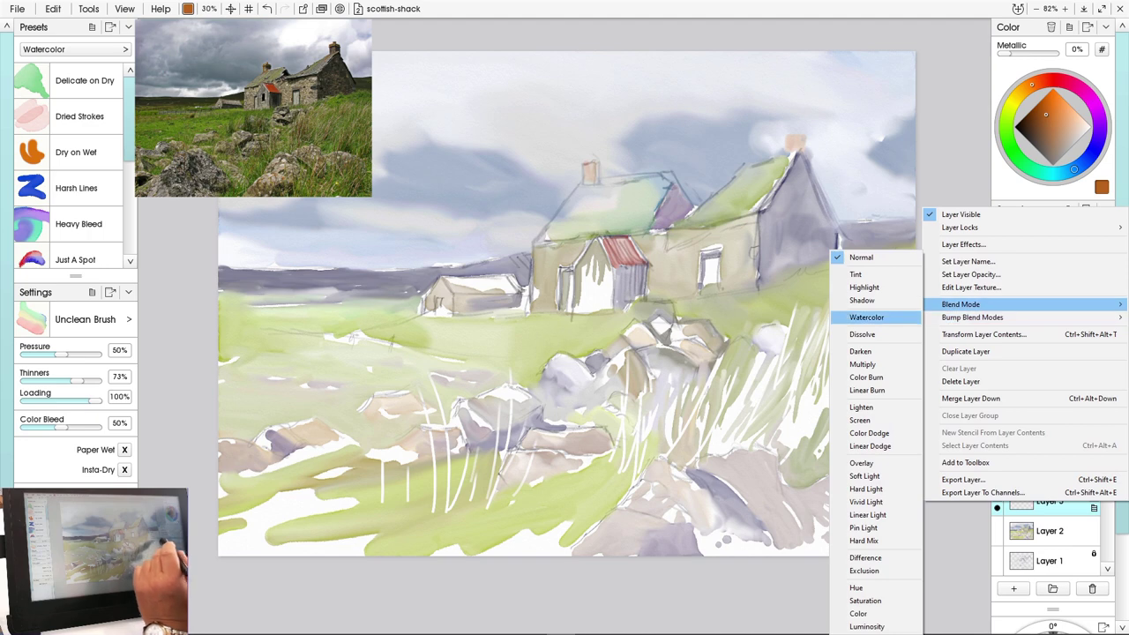
left_click(866, 317)
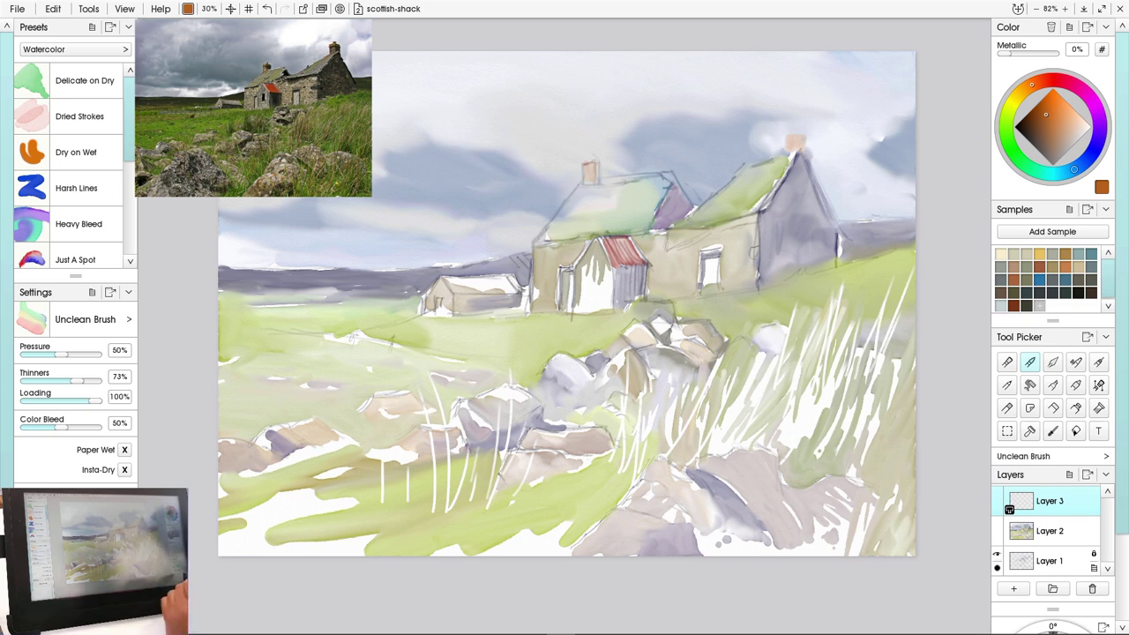
Make the pencil sketch layer, Layer 1, active and remove its Lock All setting
left_click(1050, 561)
left_click(1094, 554)
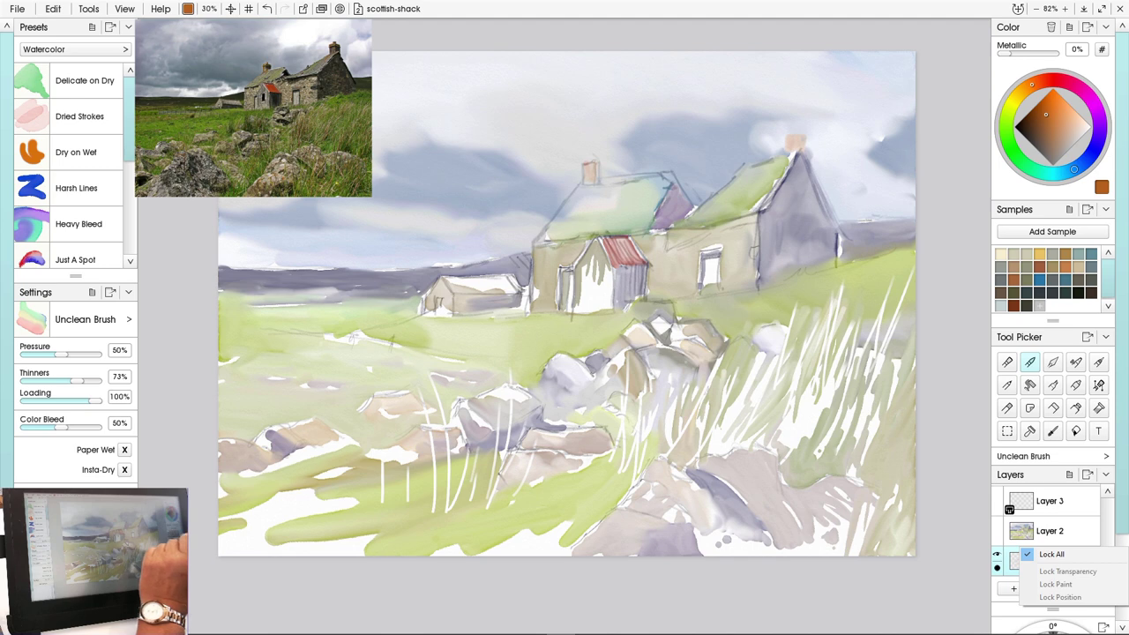
left_click(1007, 384)
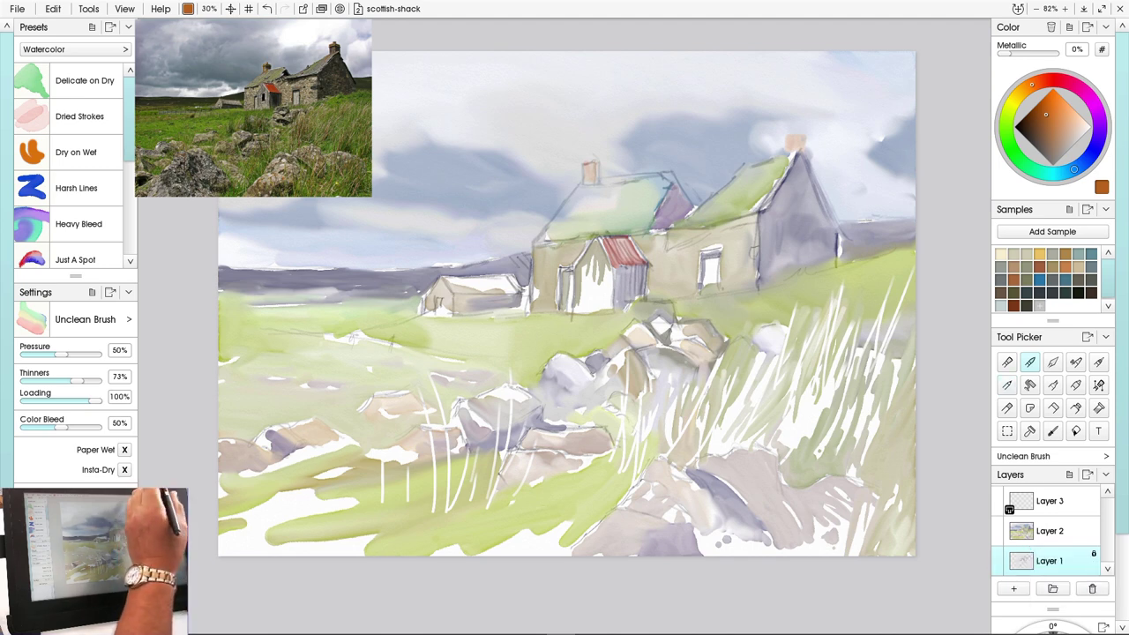
left_click(807, 141)
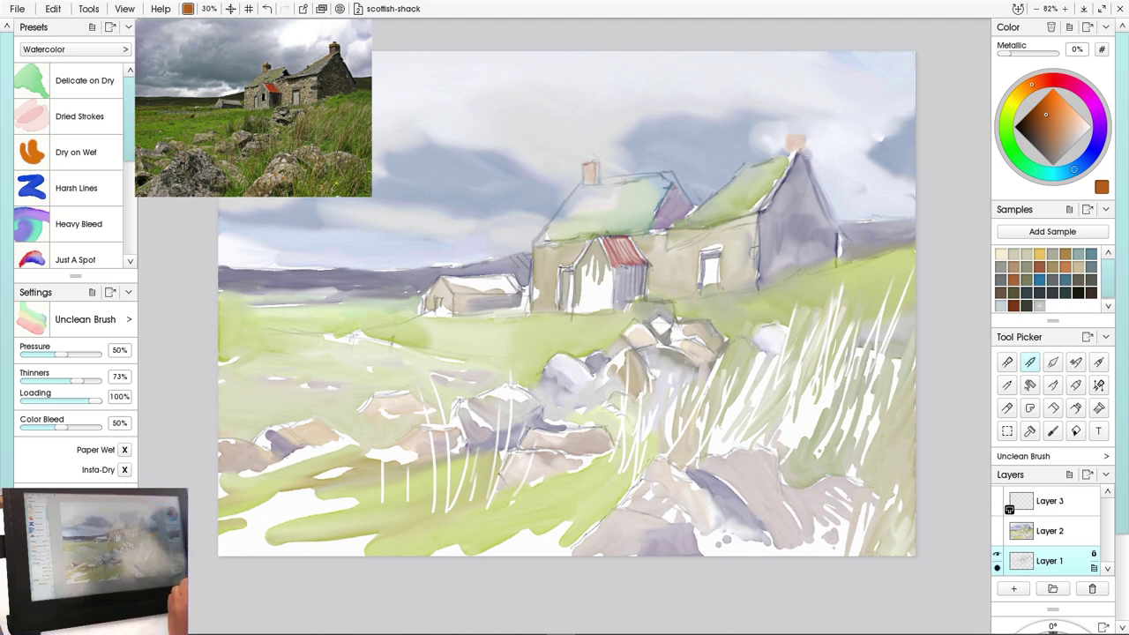
left_click(1093, 554)
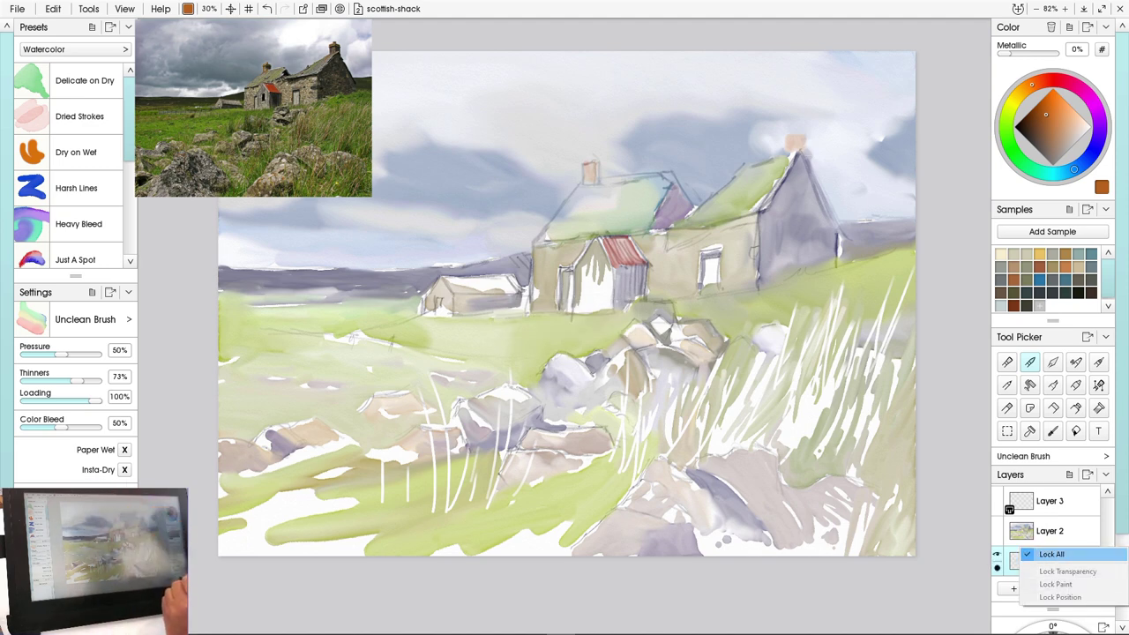
left_click(1053, 553)
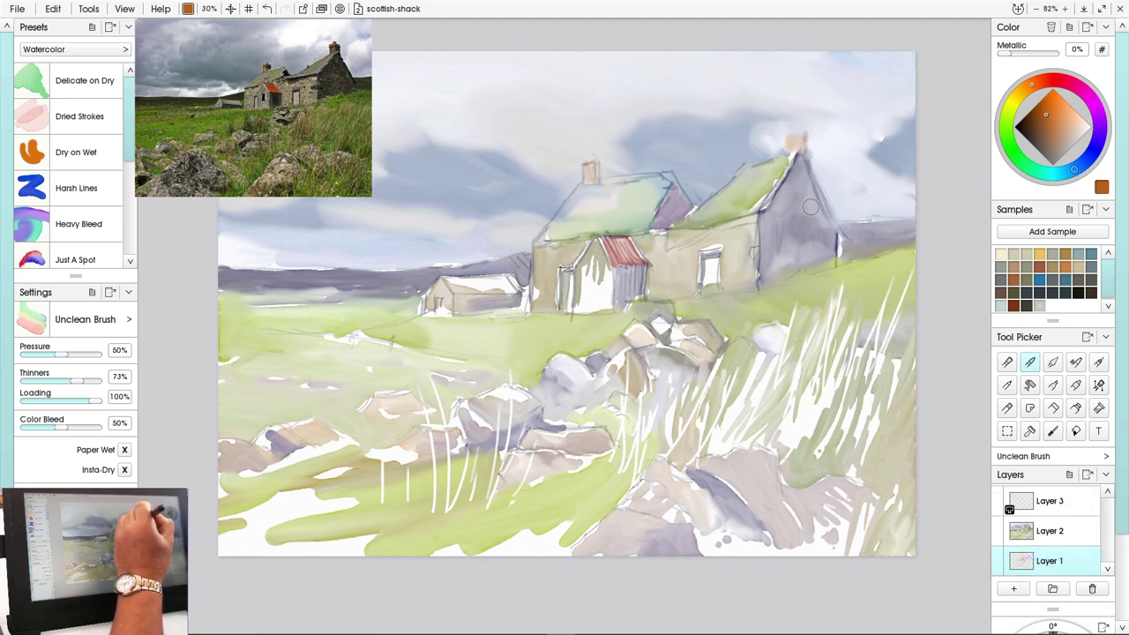
Strengthen the outlines of the right chimney and gable in dark blue-grey using a 6% watercolor brush
key("[")
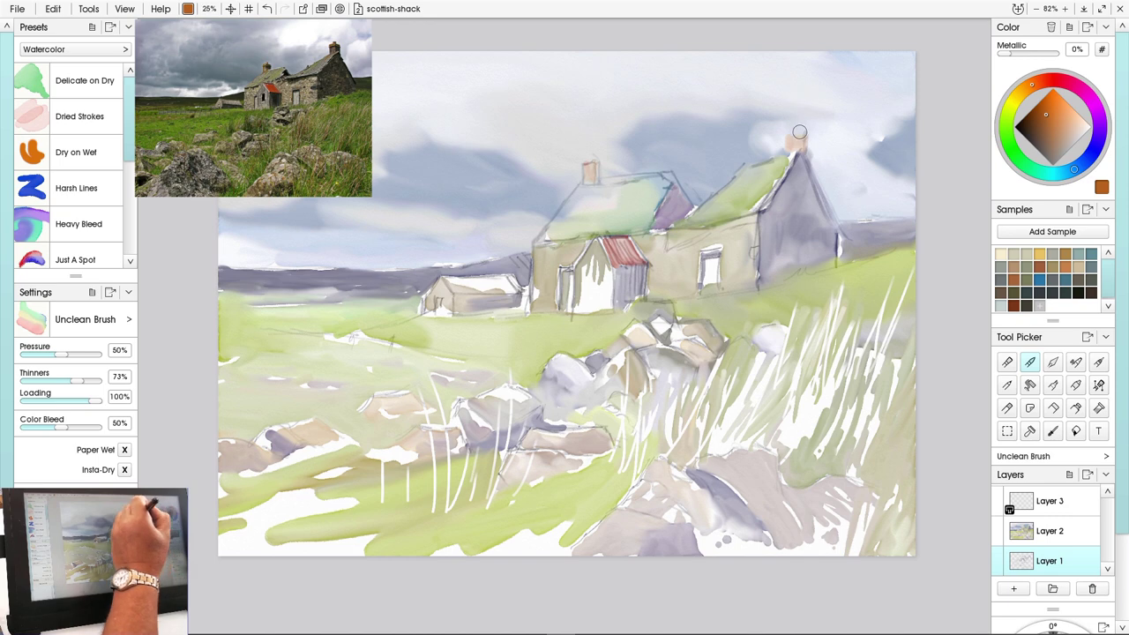
key("bracketleft")
key("bracketleft")
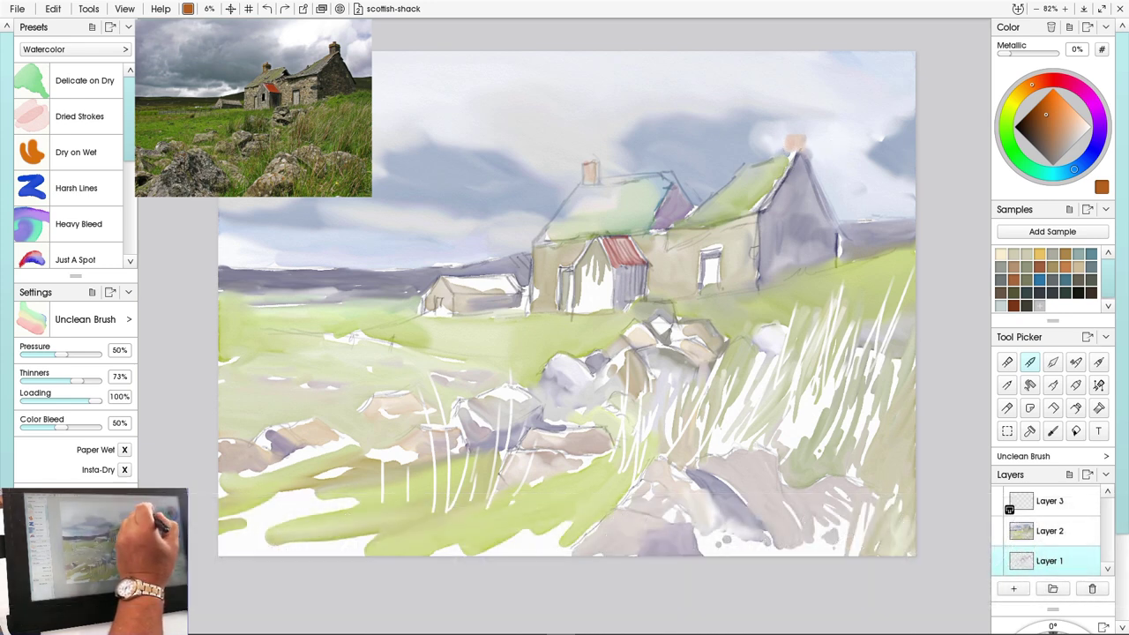
left_click_drag(1029, 131, 1038, 142)
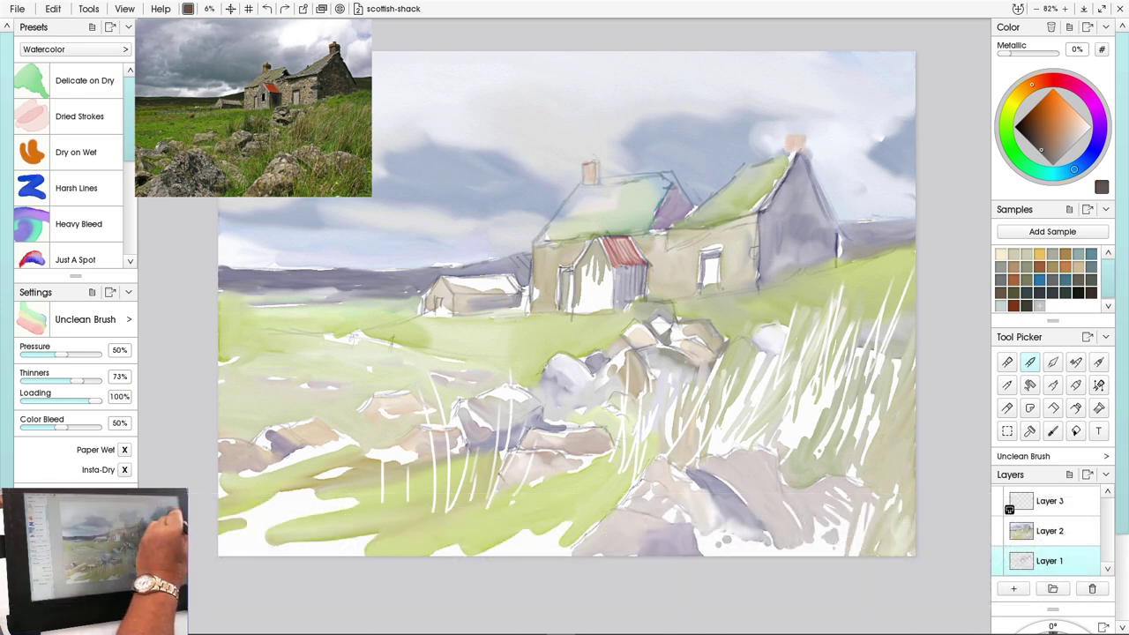
left_click(1082, 165)
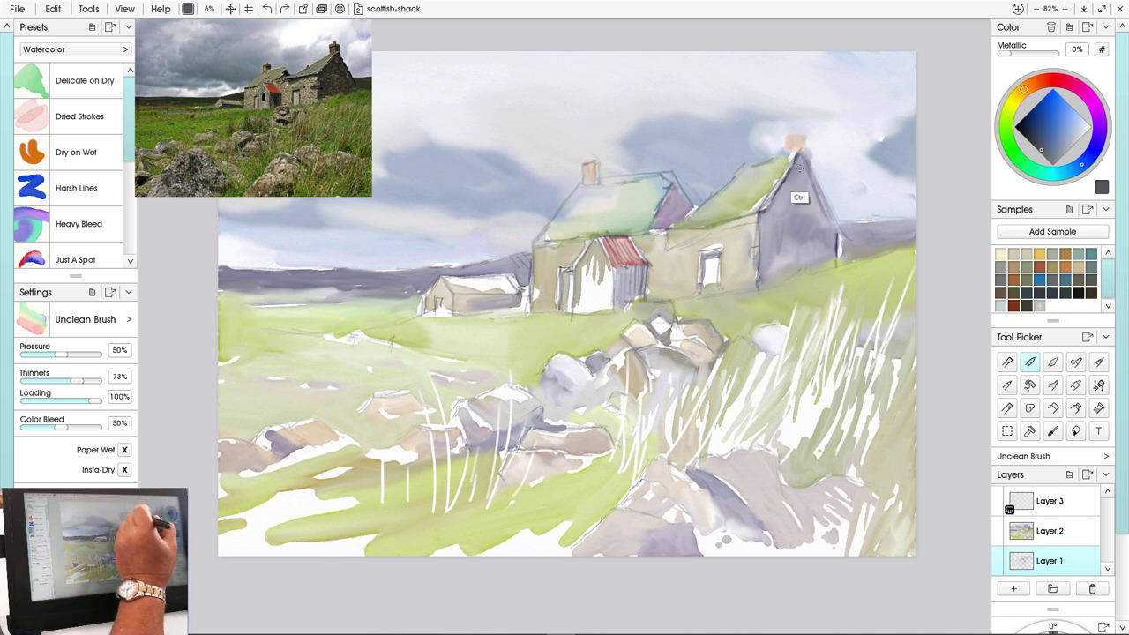
scroll(798, 198, "up", 3)
scroll(840, 200, "up", 1)
left_click_drag(839, 200, 729, 300)
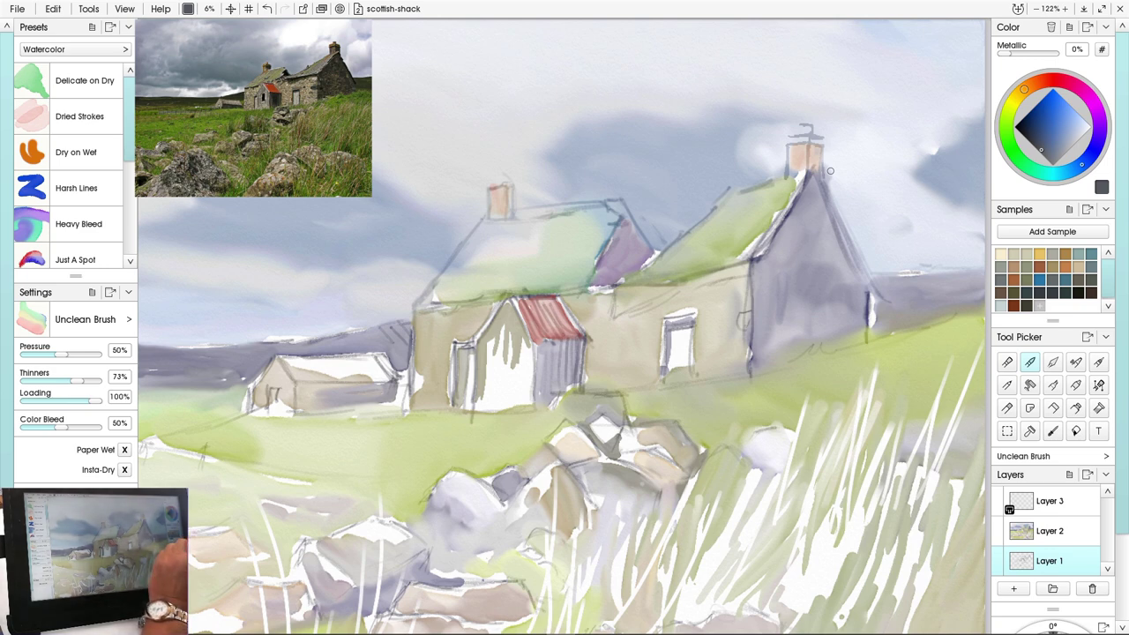
Switch to the Pencil, reduce its size to 349% and undo the test lines on the right chimney
left_click(1008, 385)
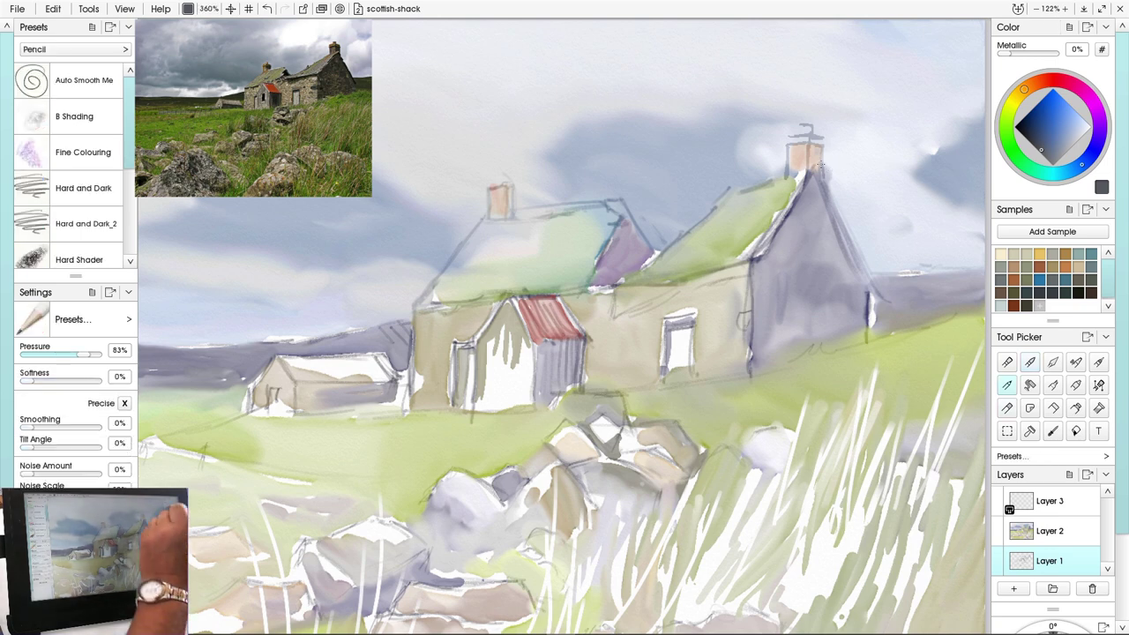
left_click_drag(807, 144, 813, 168)
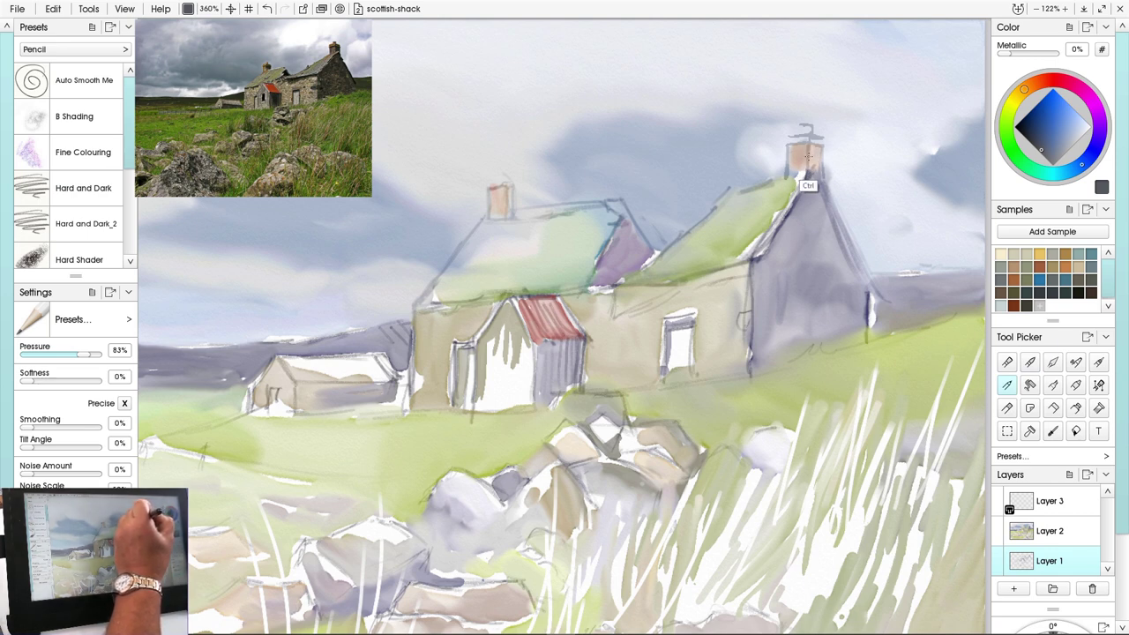
key("[")
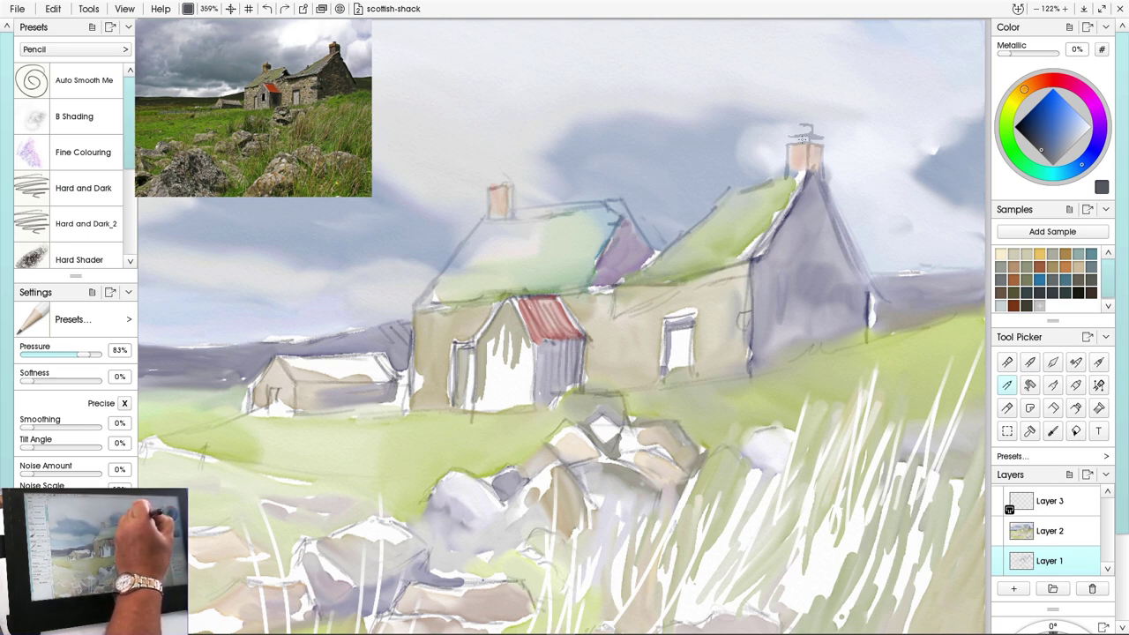
left_click_drag(806, 143, 799, 164)
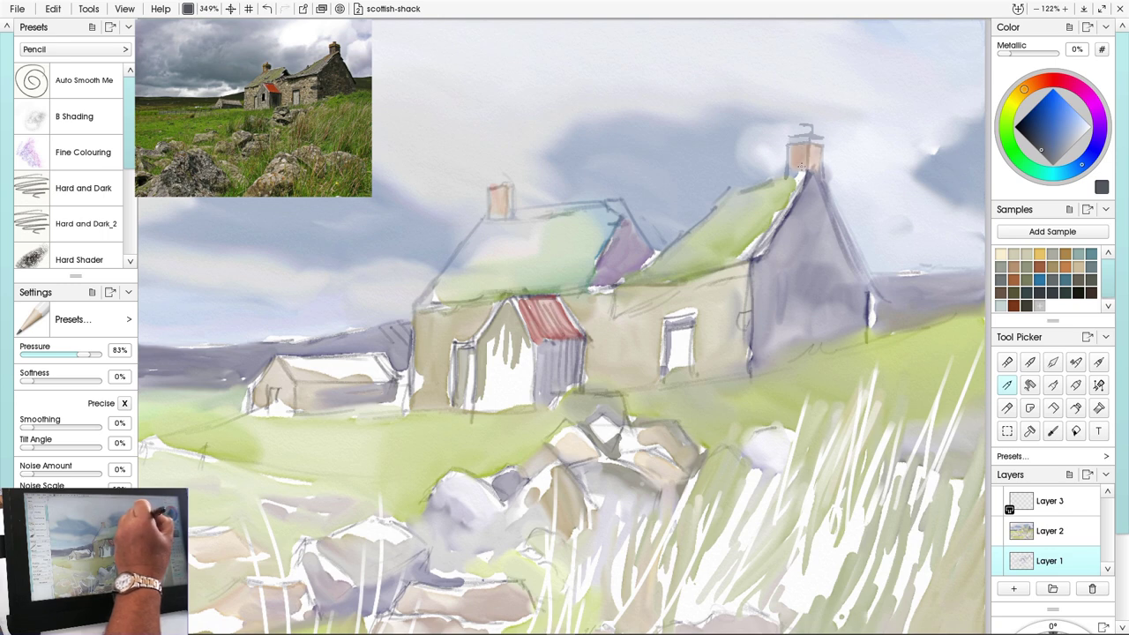
key("ctrl+z")
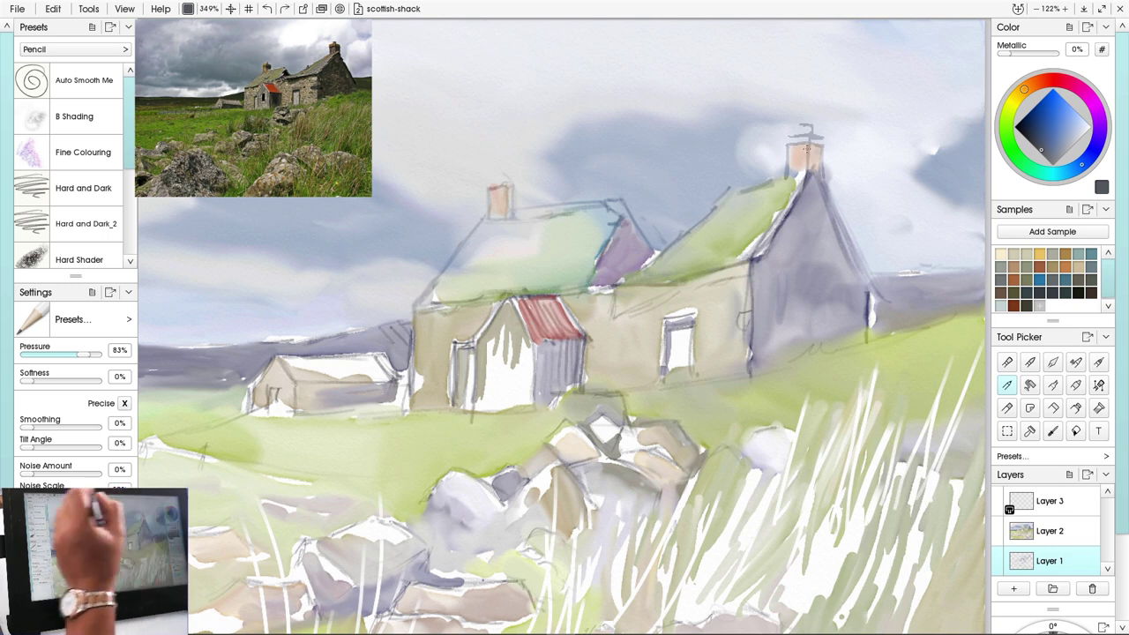
Strengthen the right sloping edge of the right gable in dark grey using the Soft Tip pencil preset at 48% size
scroll(75, 165, "down", 5)
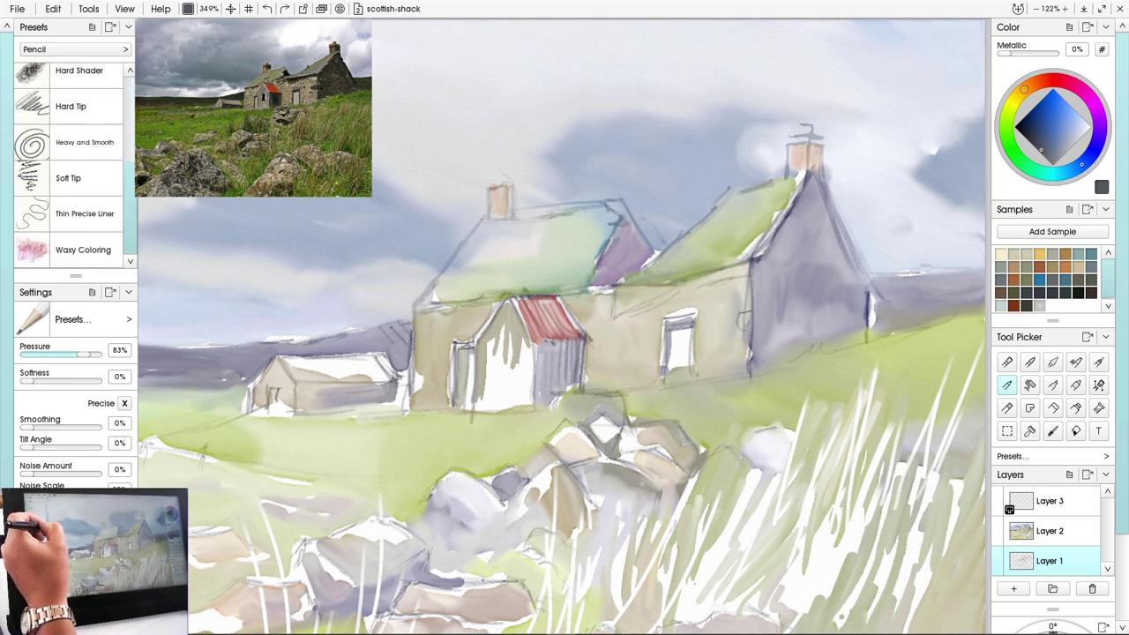
scroll(75, 165, "up", 2)
scroll(75, 165, "up", 2)
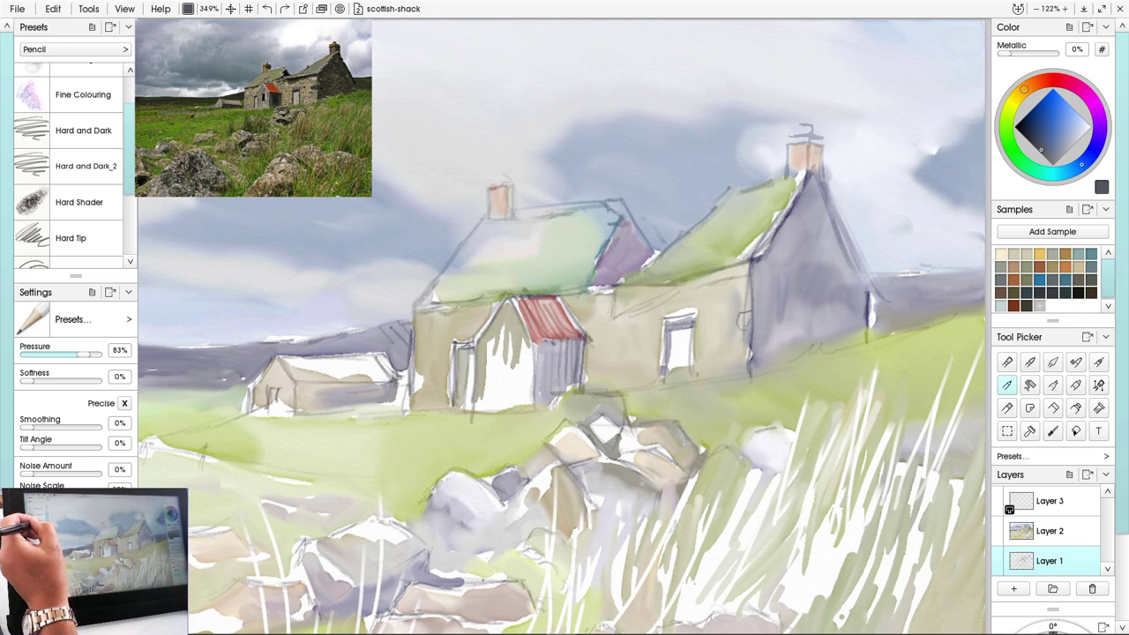
scroll(75, 165, "up", 2)
scroll(75, 165, "down", 5)
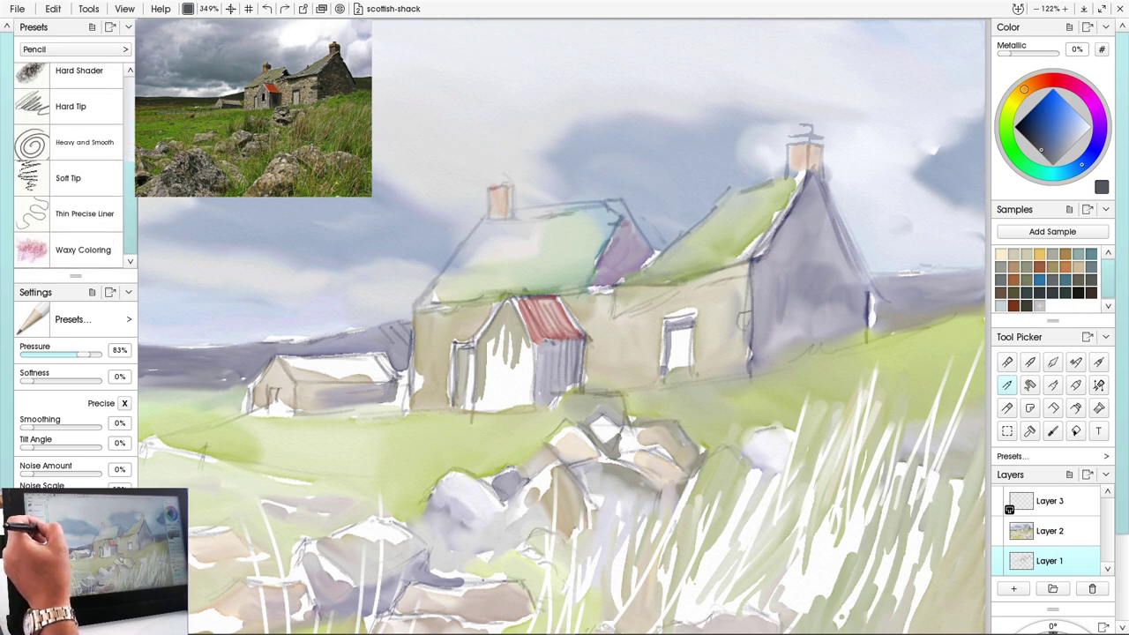
left_click(70, 179)
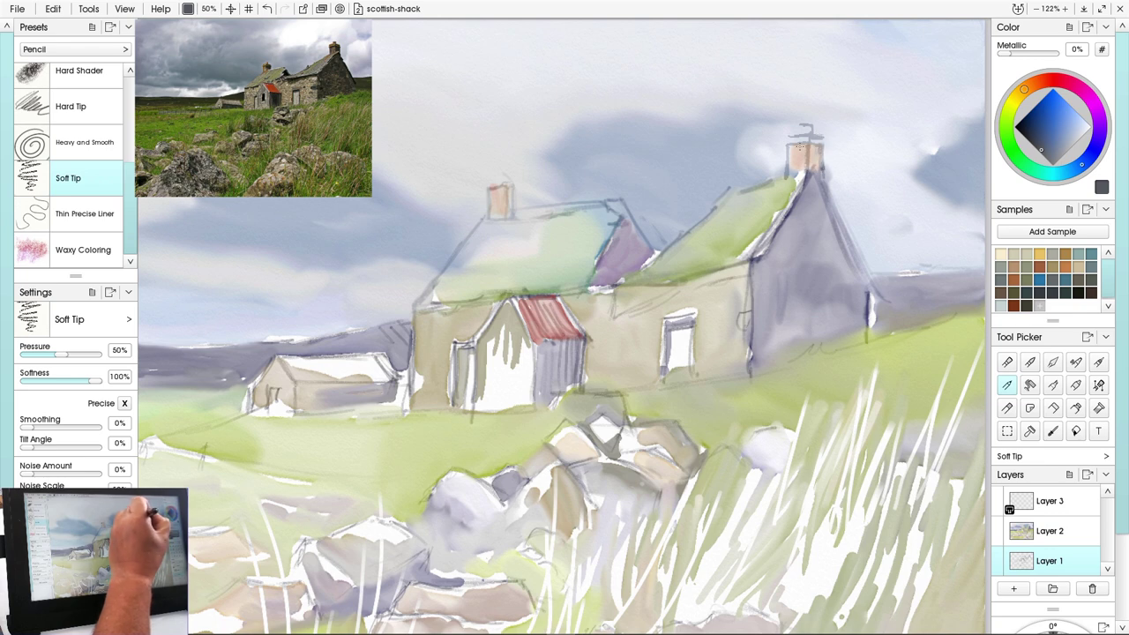
key("bracketleft")
key("bracketleft")
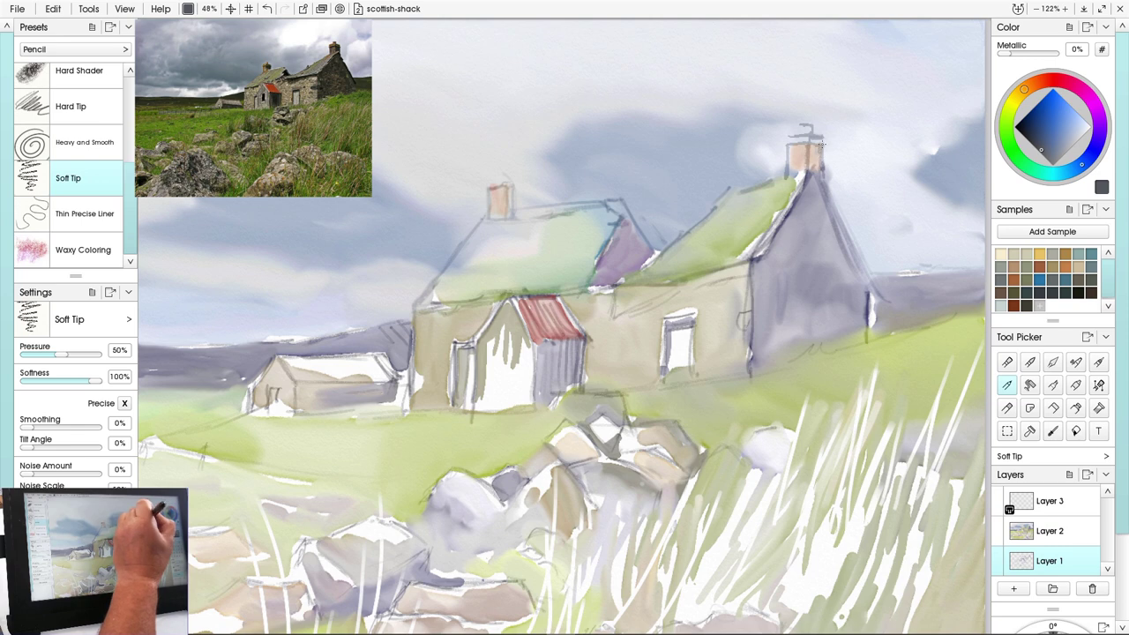
left_click_drag(817, 186, 843, 227)
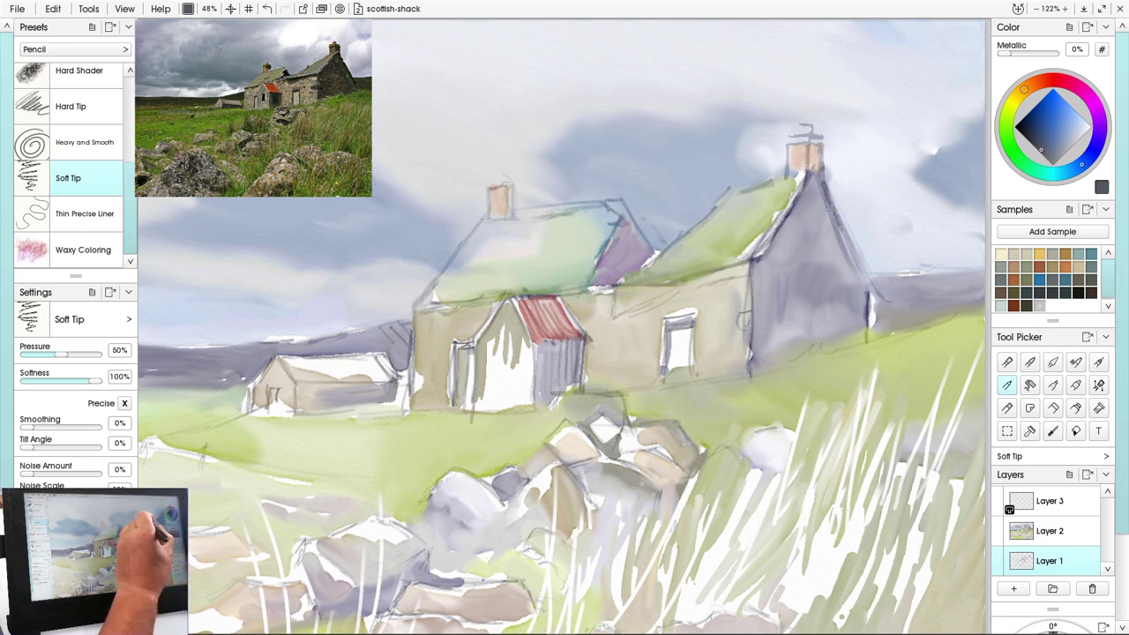
left_click_drag(842, 230, 865, 279)
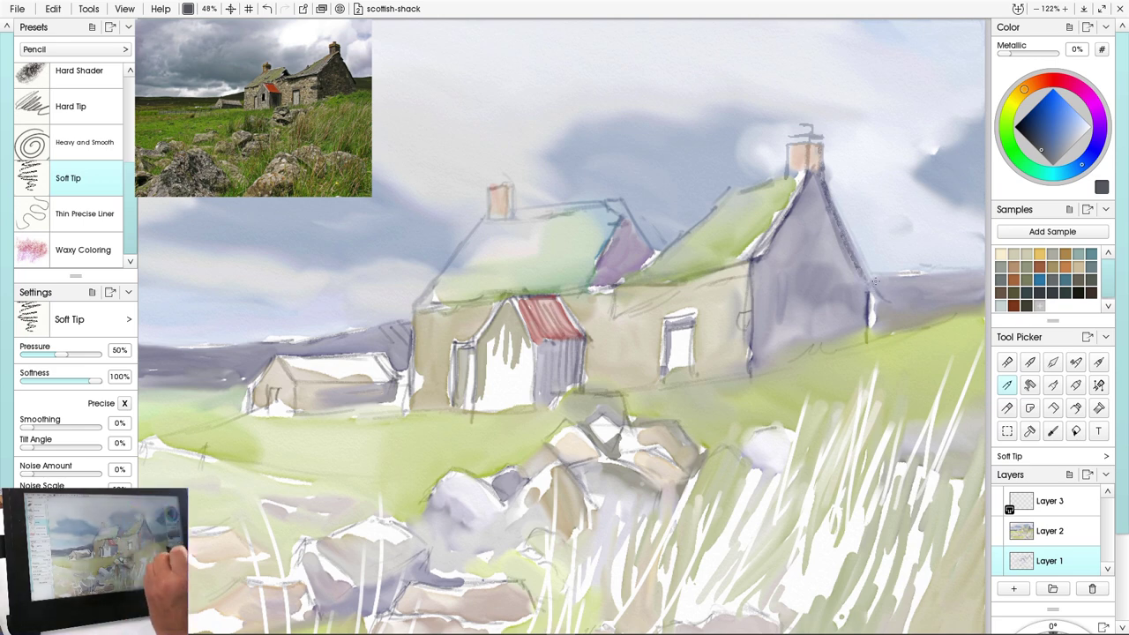
Switch to the Watercolor tool with the Unclean Brush preset at 30% size
left_click(1094, 554)
left_click(1030, 501)
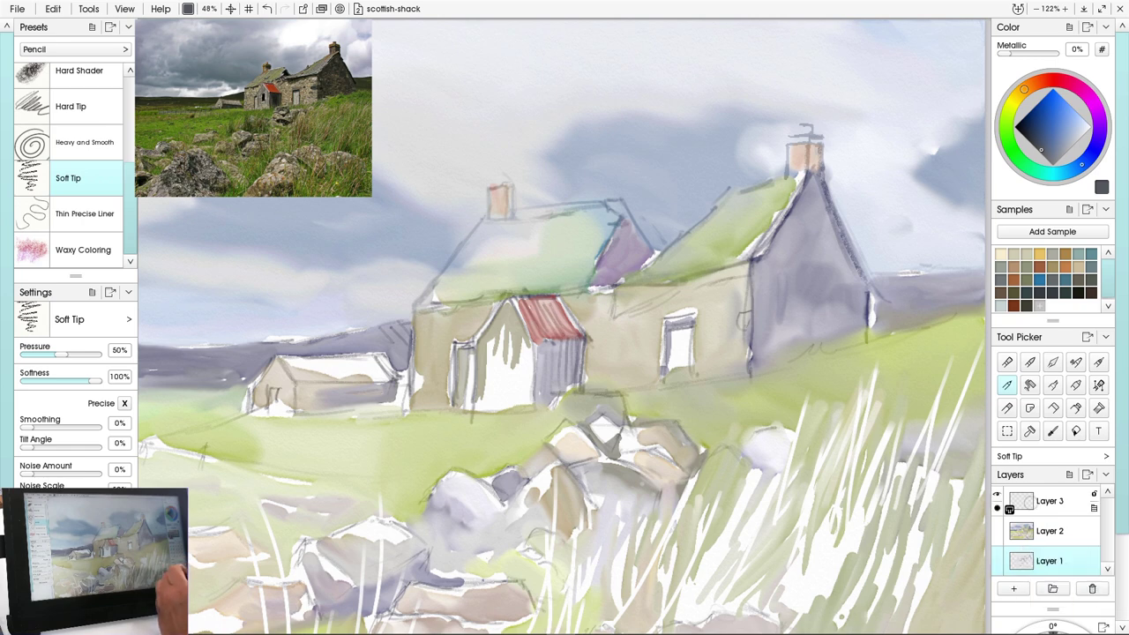
left_click(1030, 363)
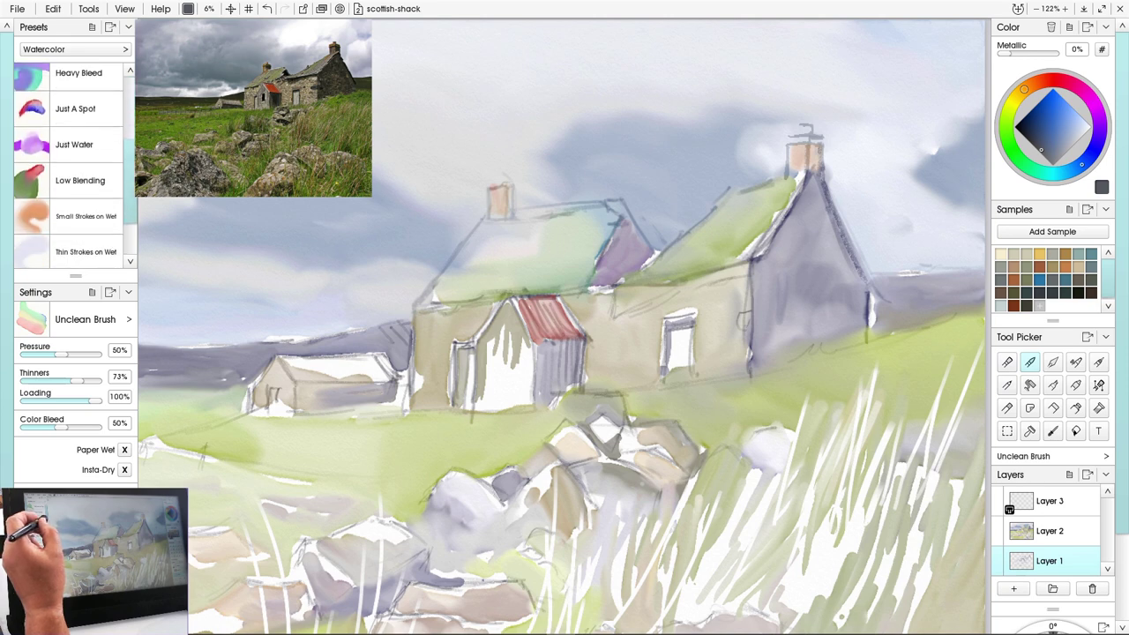
left_click(82, 214)
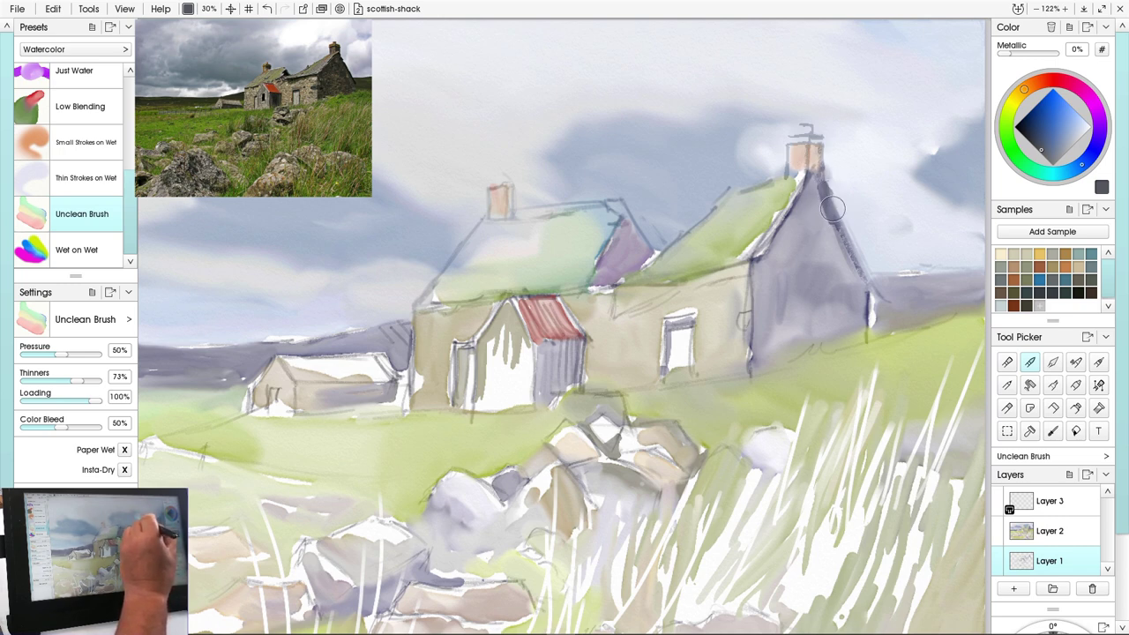
Choose a near-black blue, undo the trial strokes, and paint broken dark shadows across the peak of the right gable below the chimney
left_click(1024, 129)
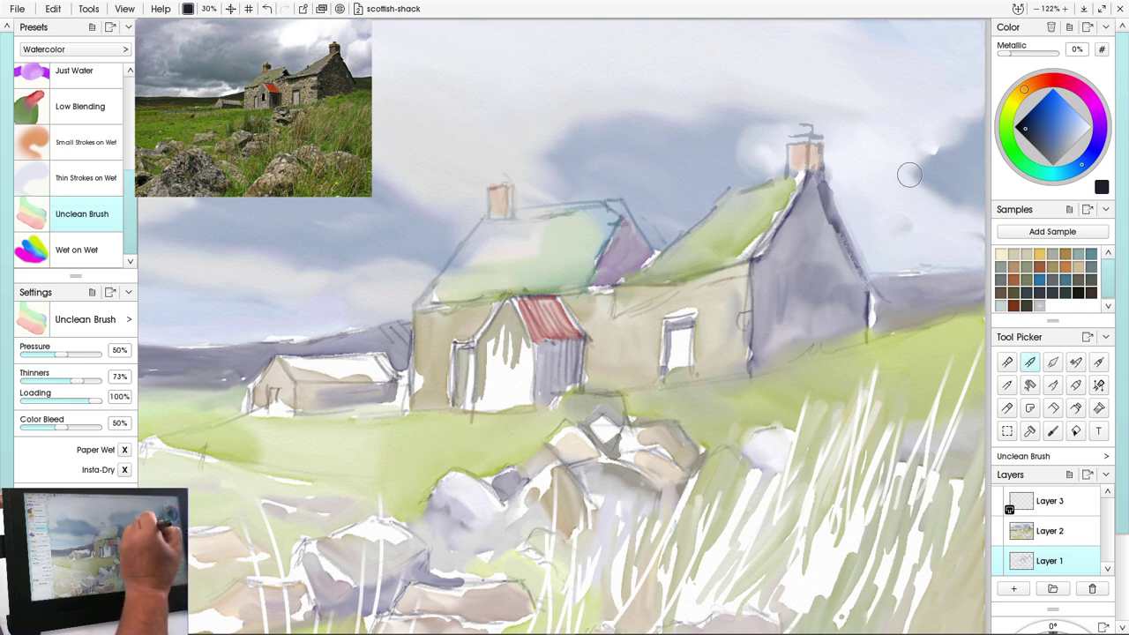
left_click(1031, 141)
left_click(1038, 150)
key("ctrl+z")
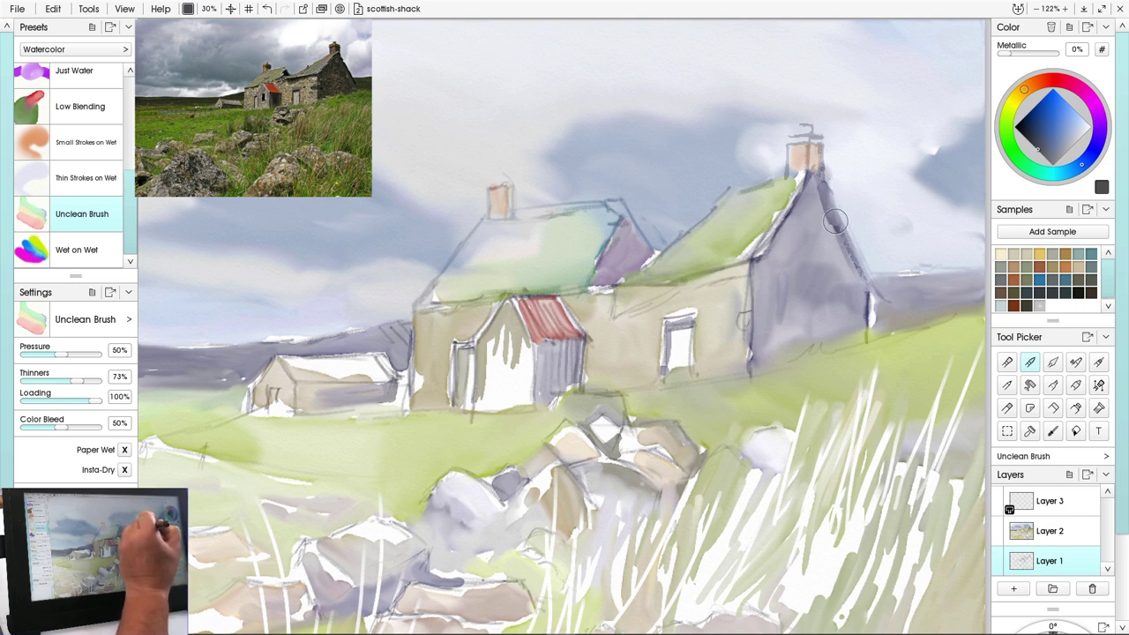
left_click(835, 221, "alt")
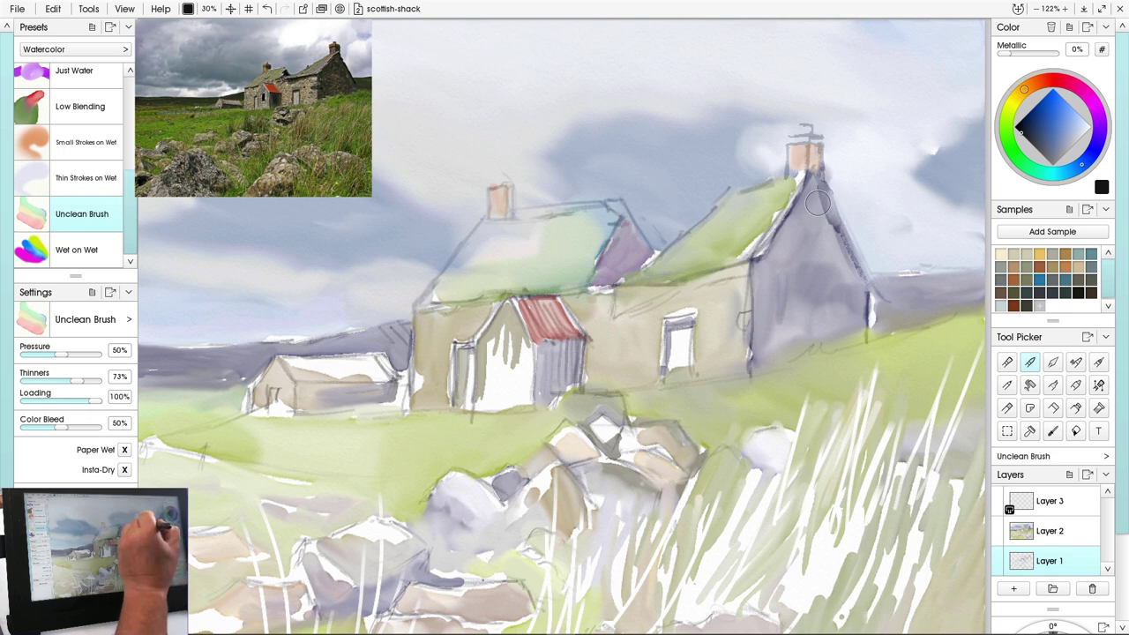
key("ctrl+z")
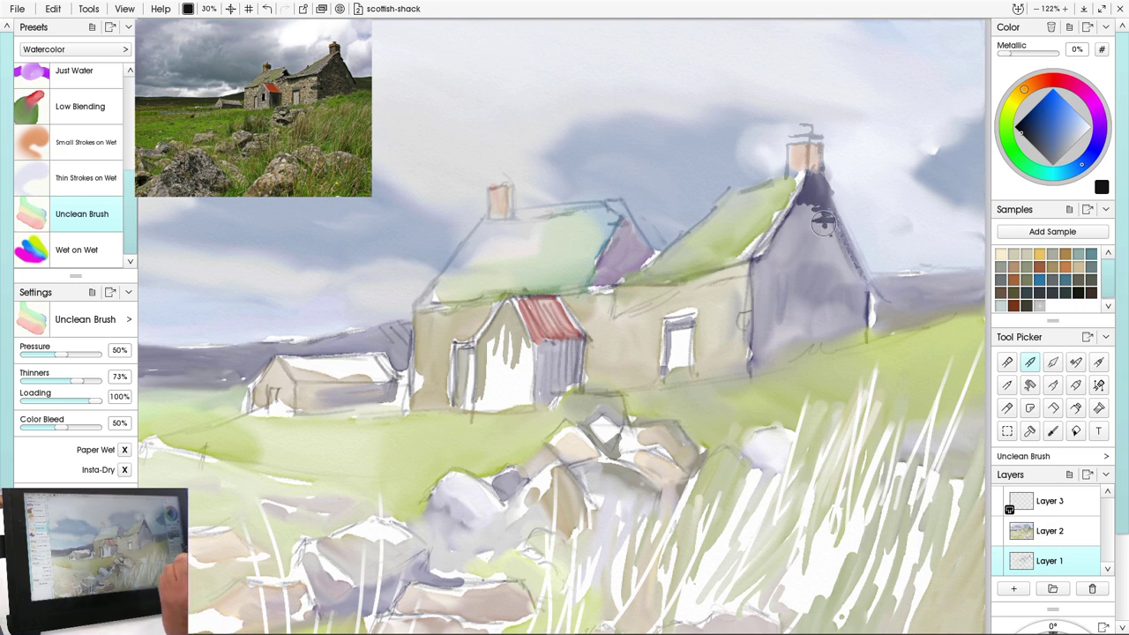
left_click(798, 205)
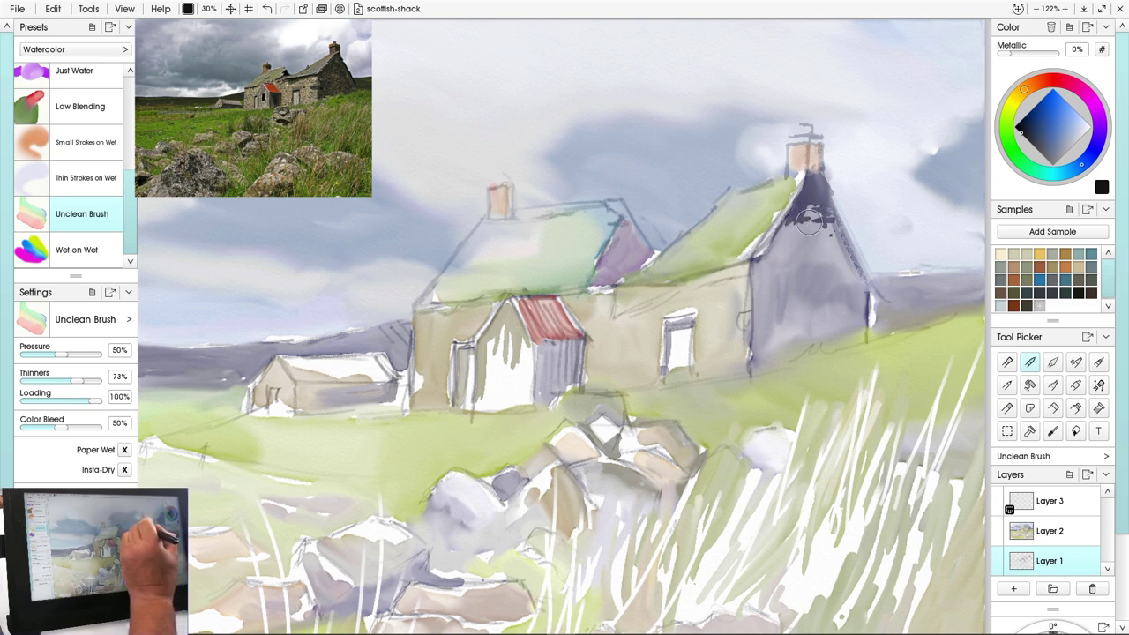
mouse_move(809, 227)
left_mouse_down()
mouse_move(788, 224)
mouse_move(842, 231)
mouse_move(832, 228)
left_mouse_up()
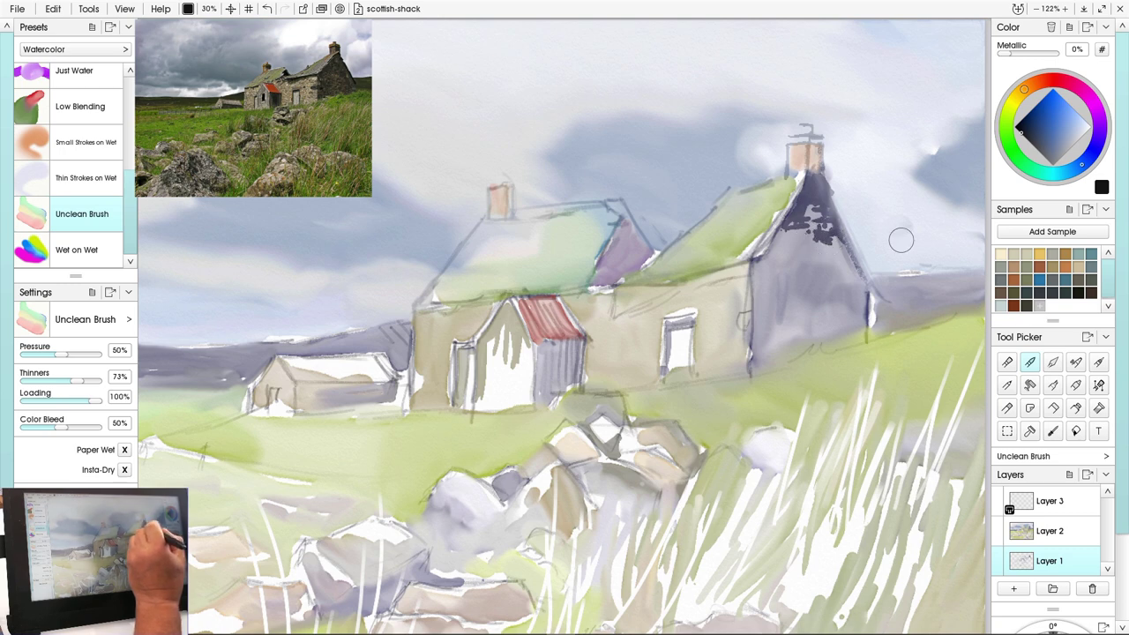
Work ochre into the lower edge of the gable shadow and paint a brown shadow band beneath the eaves of the right roof
left_click(1024, 89)
left_click_drag(1058, 122, 1050, 129)
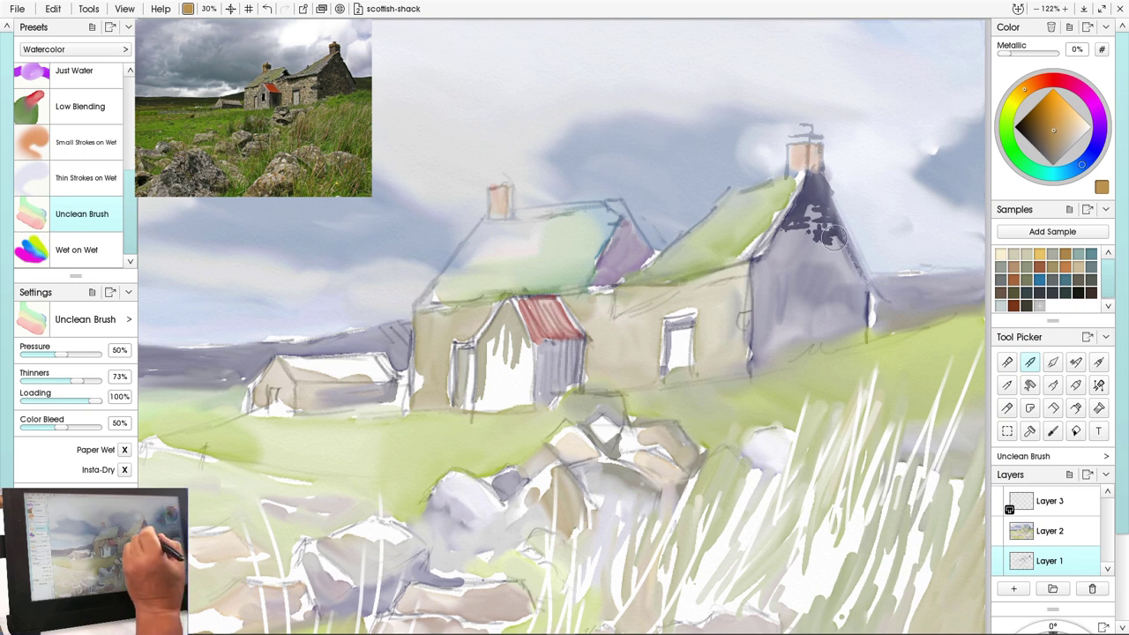
mouse_move(839, 237)
left_mouse_down()
mouse_move(816, 244)
mouse_move(838, 246)
left_mouse_up()
mouse_move(804, 207)
left_mouse_down()
mouse_move(786, 231)
mouse_move(791, 223)
mouse_move(788, 236)
mouse_move(778, 211)
mouse_move(756, 254)
mouse_move(780, 232)
mouse_move(778, 250)
mouse_move(781, 227)
mouse_move(762, 284)
mouse_move(771, 239)
mouse_move(746, 285)
mouse_move(749, 265)
mouse_move(724, 276)
mouse_move(746, 264)
mouse_move(661, 293)
mouse_move(635, 266)
mouse_move(655, 305)
mouse_move(635, 293)
mouse_move(653, 291)
mouse_move(616, 313)
left_mouse_up()
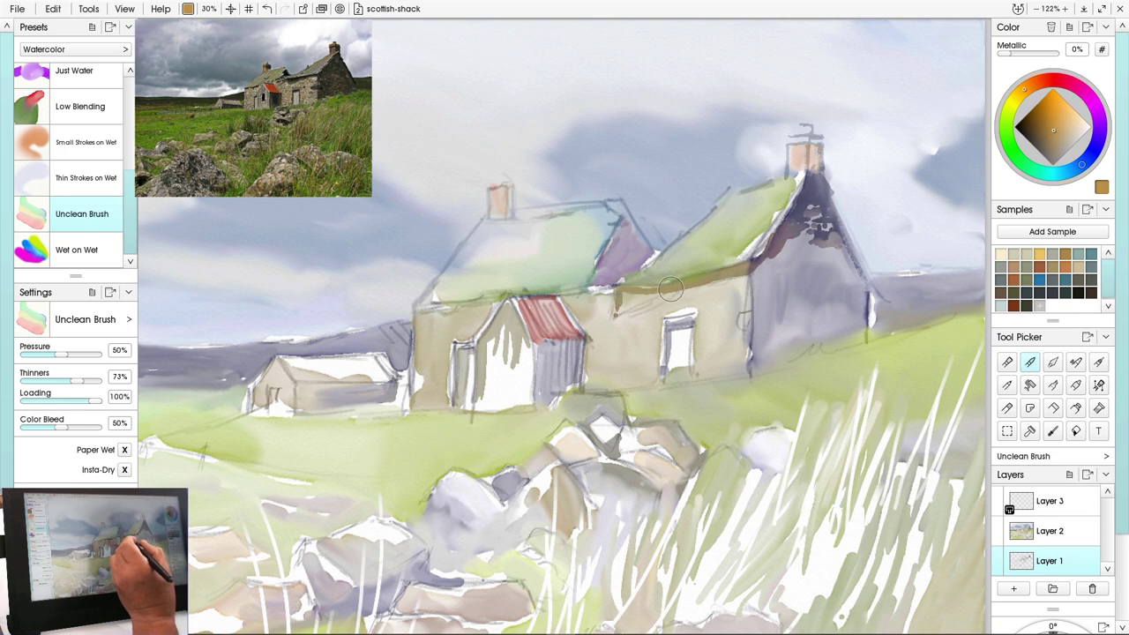
mouse_move(670, 288)
left_mouse_down()
mouse_move(616, 316)
mouse_move(632, 304)
mouse_move(615, 315)
mouse_move(624, 298)
mouse_move(656, 293)
mouse_move(623, 292)
mouse_move(618, 304)
mouse_move(649, 279)
left_mouse_up()
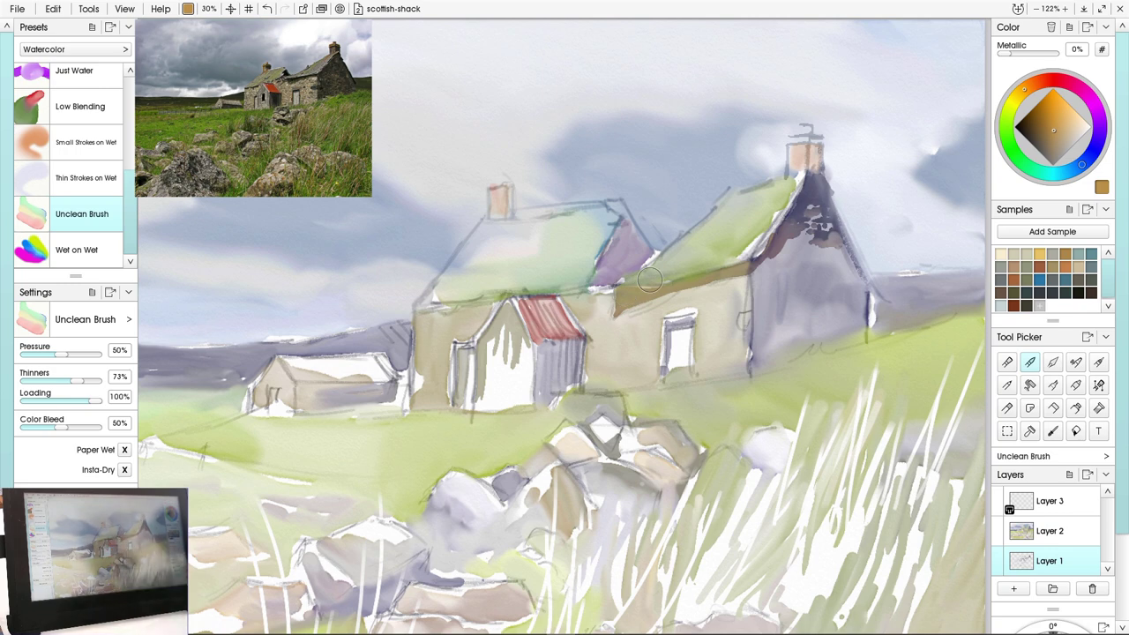
Extend the broken ochre wash down the right gable wall, along its right side and across its base
mouse_move(764, 279)
left_mouse_down()
mouse_move(792, 251)
mouse_move(800, 268)
mouse_move(829, 233)
mouse_move(847, 261)
mouse_move(838, 235)
mouse_move(833, 257)
mouse_move(823, 238)
mouse_move(806, 248)
mouse_move(853, 266)
left_mouse_up()
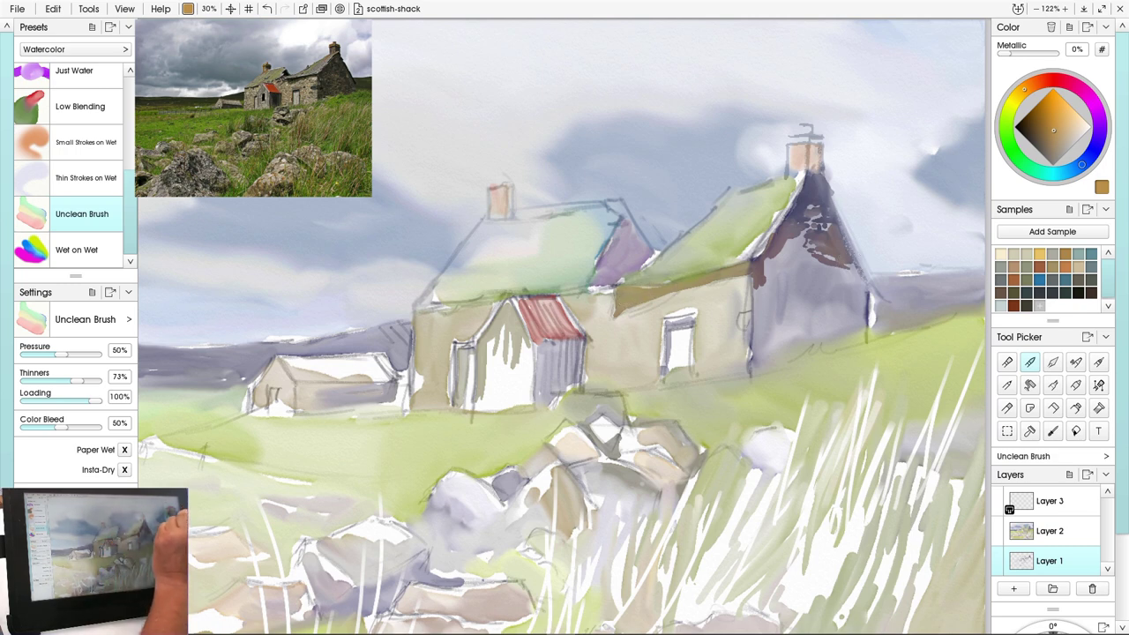
mouse_move(809, 229)
left_mouse_down()
mouse_move(806, 287)
mouse_move(792, 270)
mouse_move(808, 266)
mouse_move(794, 251)
mouse_move(815, 251)
mouse_move(828, 260)
mouse_move(799, 261)
mouse_move(836, 265)
mouse_move(811, 272)
mouse_move(835, 278)
mouse_move(830, 290)
mouse_move(826, 263)
mouse_move(849, 290)
mouse_move(847, 264)
mouse_move(864, 286)
mouse_move(827, 281)
mouse_move(848, 272)
mouse_move(837, 291)
mouse_move(849, 296)
mouse_move(828, 303)
mouse_move(827, 251)
mouse_move(855, 259)
mouse_move(858, 310)
mouse_move(848, 288)
mouse_move(856, 308)
mouse_move(862, 288)
mouse_move(864, 337)
mouse_move(861, 306)
mouse_move(862, 329)
mouse_move(792, 208)
mouse_move(811, 215)
mouse_move(868, 321)
mouse_move(864, 331)
mouse_move(848, 312)
mouse_move(837, 333)
mouse_move(823, 325)
mouse_move(836, 340)
mouse_move(855, 322)
mouse_move(866, 339)
mouse_move(798, 342)
left_mouse_up()
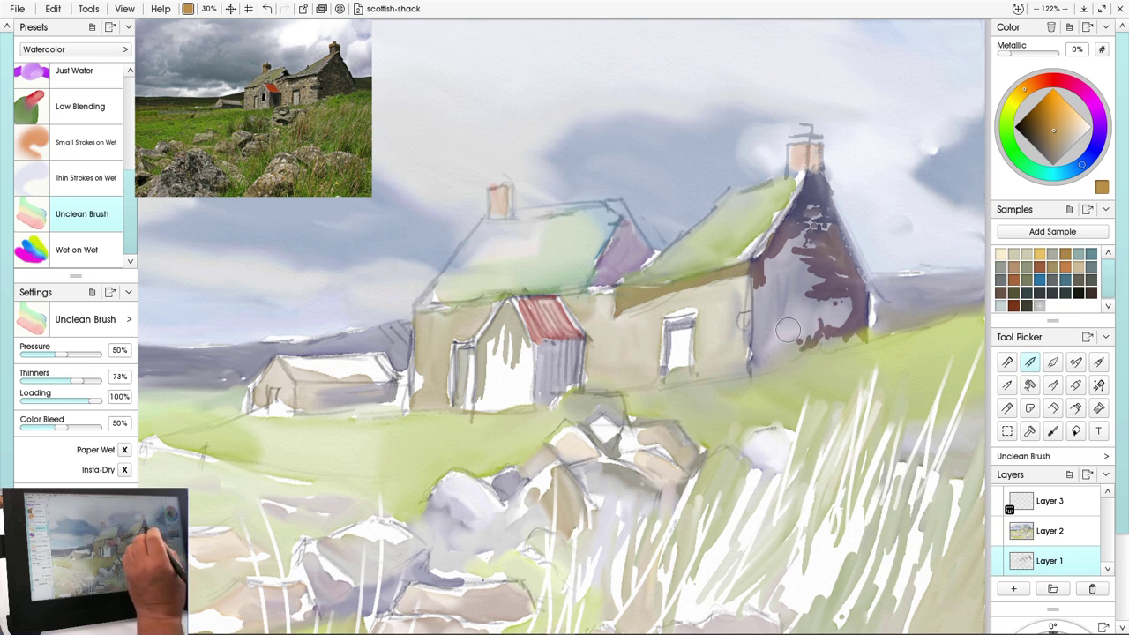
mouse_move(753, 349)
left_mouse_down()
mouse_move(777, 345)
mouse_move(758, 366)
mouse_move(758, 330)
mouse_move(771, 331)
mouse_move(774, 351)
mouse_move(798, 348)
mouse_move(781, 320)
left_mouse_up()
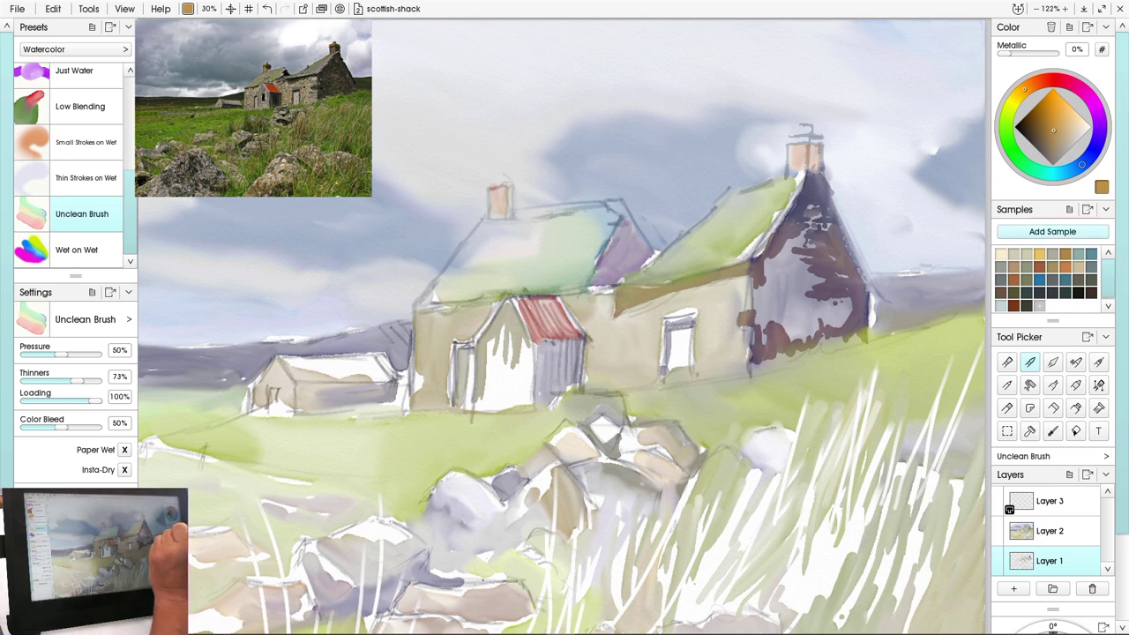
Paint dark indigo over the corner stones and the unpainted middle of the right gable wall, leaving small gaps
left_click(1096, 148)
left_click(1032, 132)
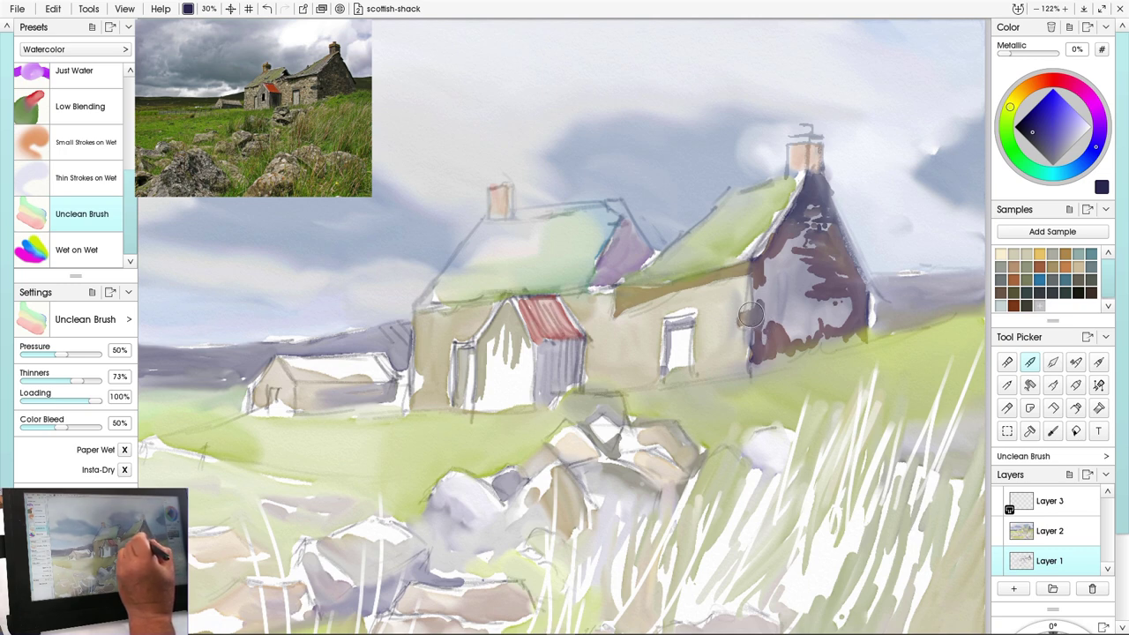
mouse_move(746, 318)
left_mouse_down()
mouse_move(791, 381)
mouse_move(820, 399)
mouse_move(750, 318)
mouse_move(758, 288)
mouse_move(765, 303)
mouse_move(767, 285)
mouse_move(779, 298)
mouse_move(757, 289)
mouse_move(754, 272)
mouse_move(755, 298)
mouse_move(772, 305)
mouse_move(759, 279)
mouse_move(803, 281)
left_mouse_up()
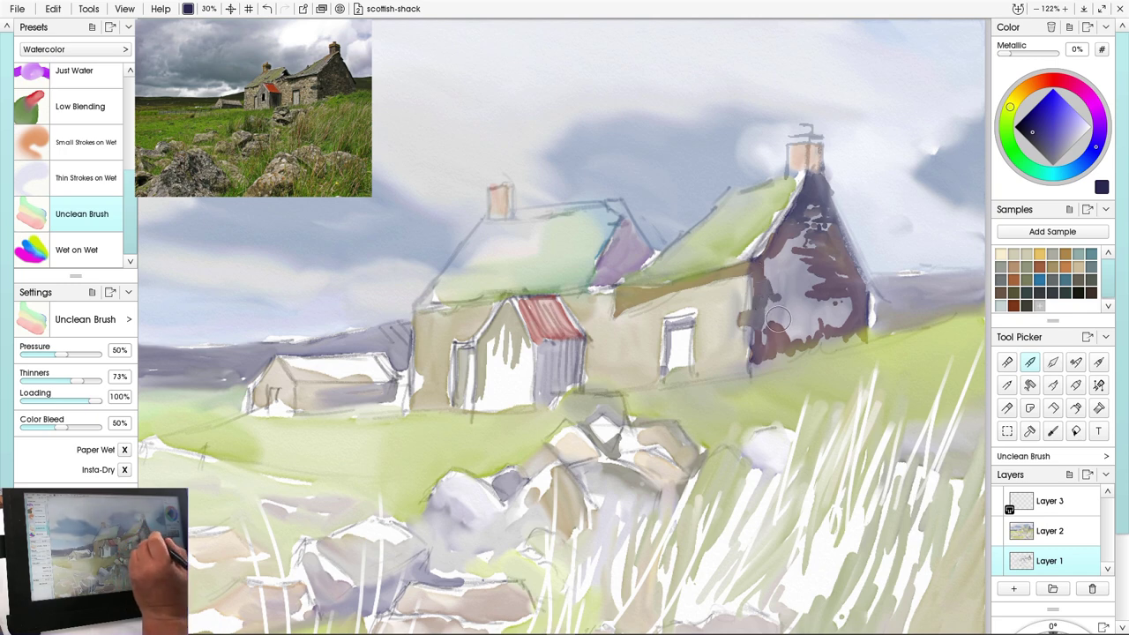
mouse_move(776, 319)
left_mouse_down()
mouse_move(769, 308)
mouse_move(752, 329)
mouse_move(763, 339)
mouse_move(800, 313)
mouse_move(818, 282)
mouse_move(816, 300)
mouse_move(793, 310)
mouse_move(847, 303)
mouse_move(825, 319)
mouse_move(847, 331)
mouse_move(776, 328)
mouse_move(803, 339)
mouse_move(794, 326)
mouse_move(813, 272)
mouse_move(780, 262)
mouse_move(823, 253)
left_mouse_up()
Fill the remaining pale patches of the right gable wall with mid violet and muted ochre
left_click(957, 309, "alt")
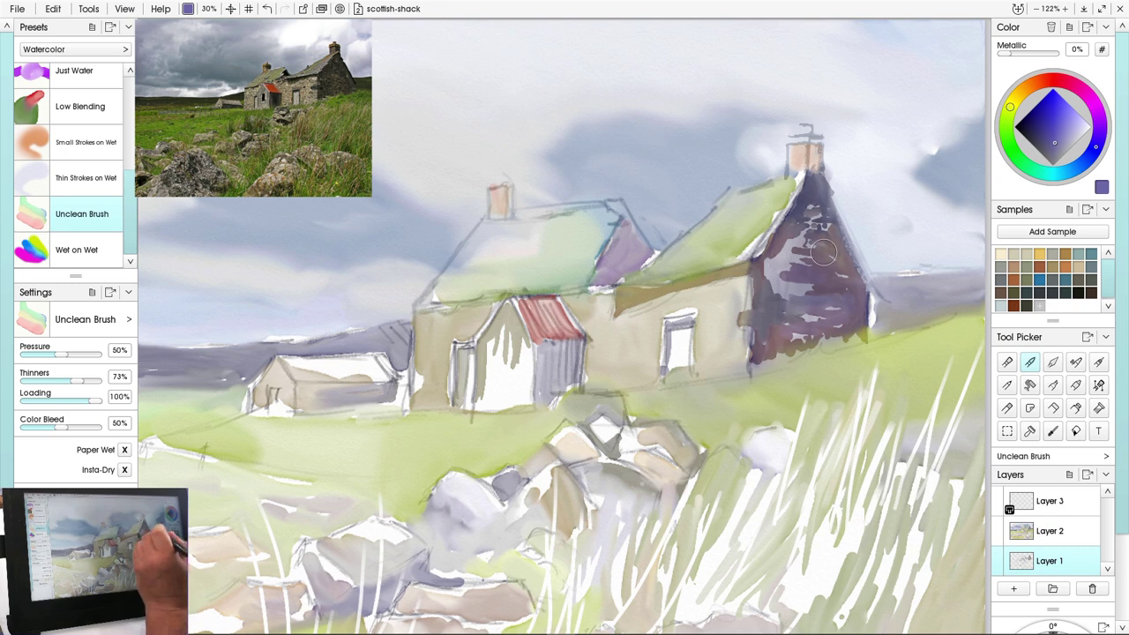
left_click(1022, 91)
mouse_move(800, 295)
left_mouse_down()
mouse_move(785, 257)
mouse_move(806, 256)
mouse_move(772, 269)
mouse_move(787, 287)
mouse_move(812, 288)
mouse_move(785, 287)
mouse_move(798, 292)
mouse_move(776, 289)
mouse_move(785, 294)
mouse_move(769, 266)
mouse_move(807, 238)
mouse_move(801, 218)
mouse_move(823, 223)
mouse_move(808, 220)
mouse_move(783, 282)
mouse_move(764, 263)
mouse_move(781, 266)
mouse_move(784, 302)
left_mouse_up()
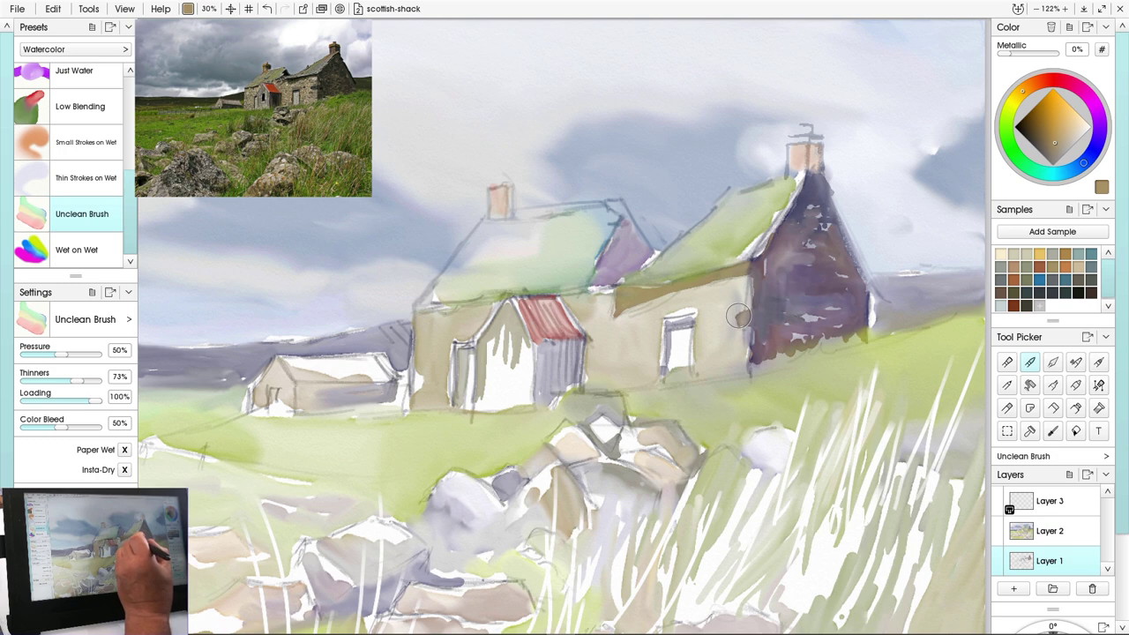
Shade the window recess in the front wall and the small purple gable between the two roofs with dark navy
left_click(1084, 163)
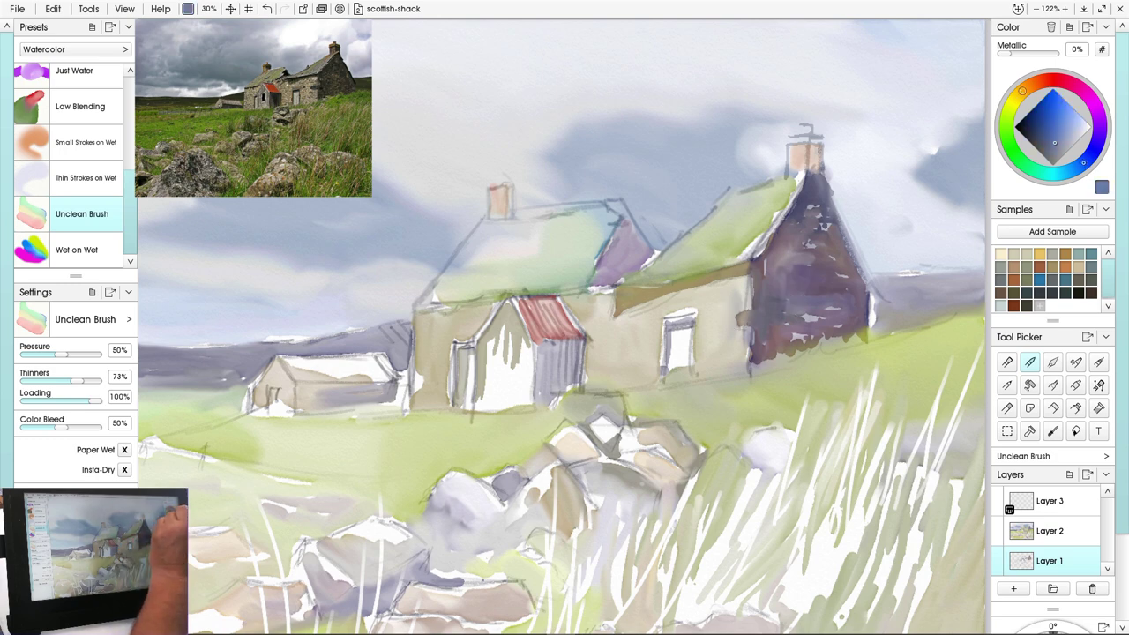
left_click(1025, 126)
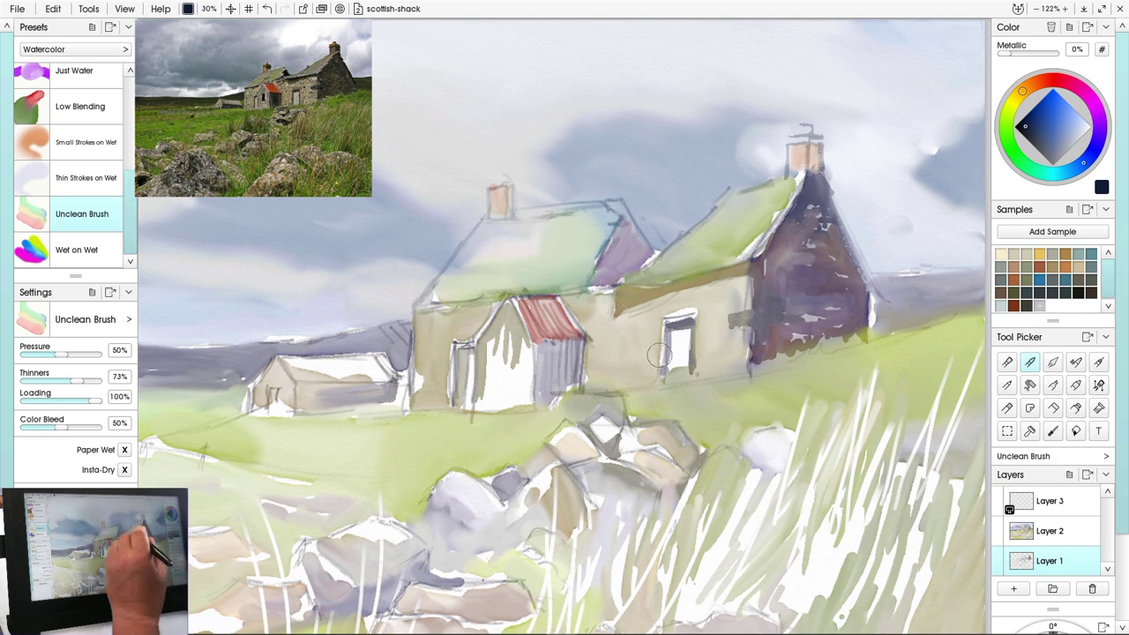
left_click_drag(668, 324, 668, 370)
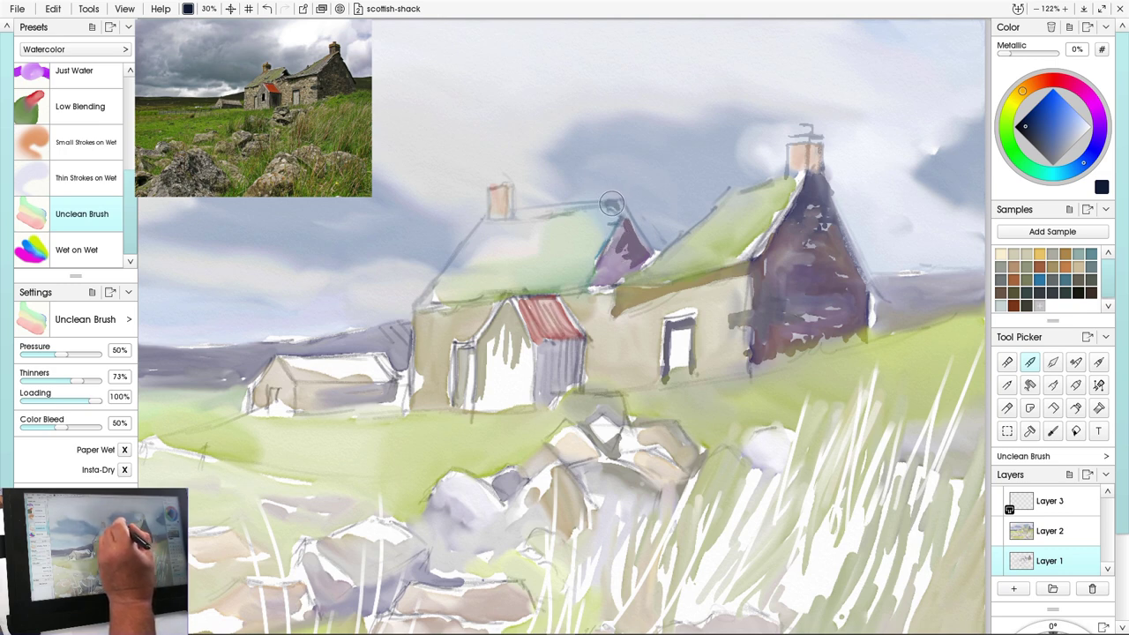
left_click_drag(616, 208, 608, 252)
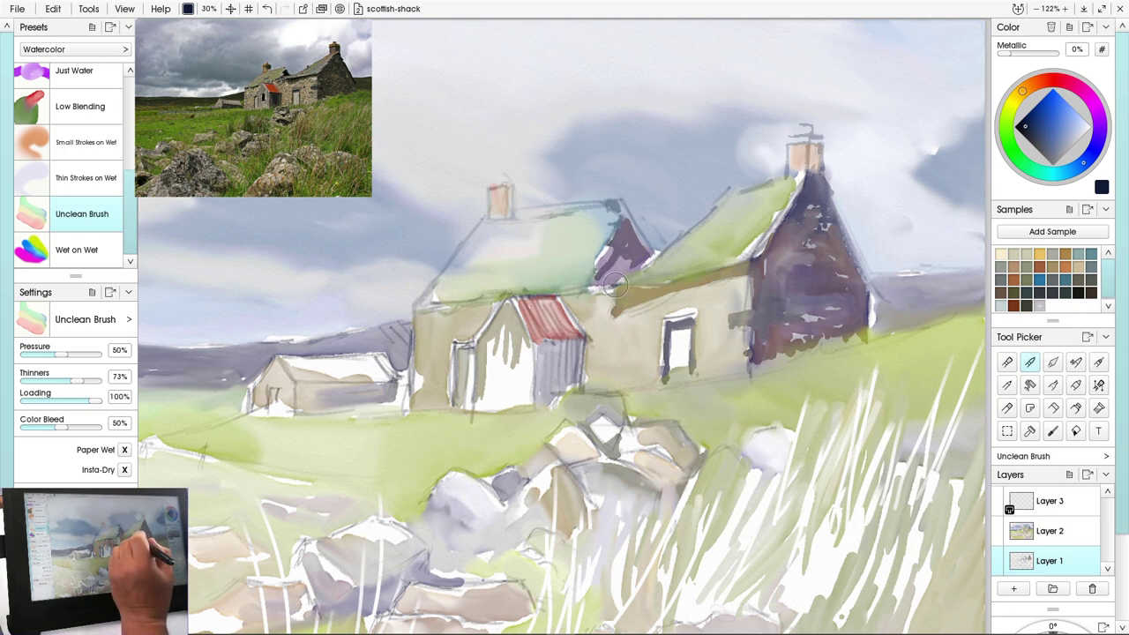
mouse_move(608, 272)
left_mouse_down()
mouse_move(631, 264)
mouse_move(597, 281)
left_mouse_up()
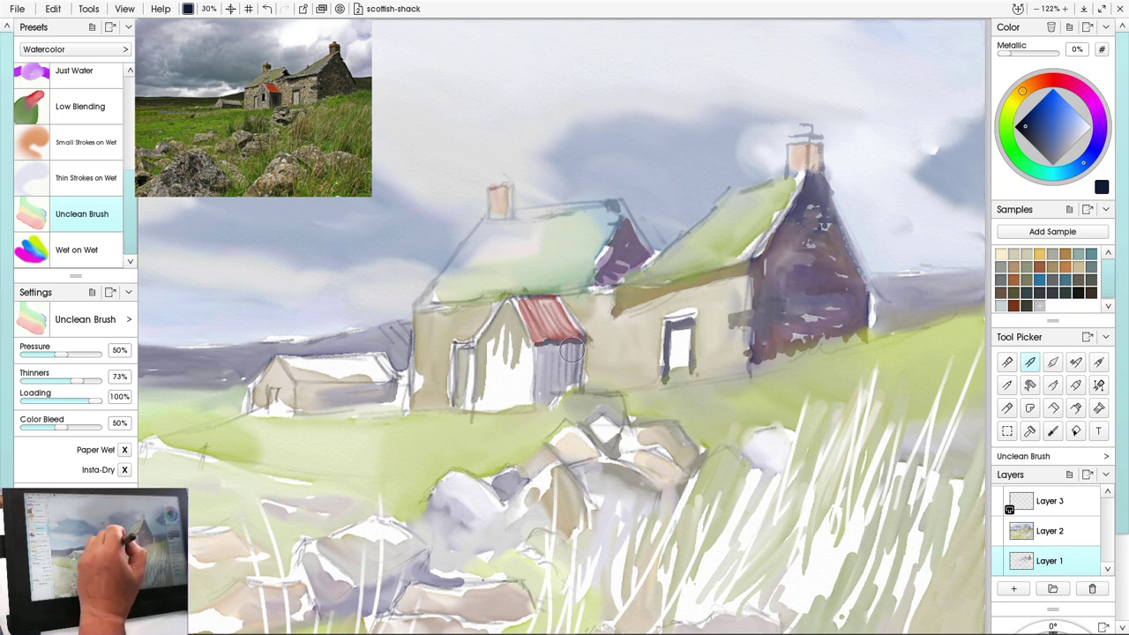
Paint dark navy vertical stripes down the shaded right side of the porch below the red roof
left_click_drag(579, 342, 574, 385)
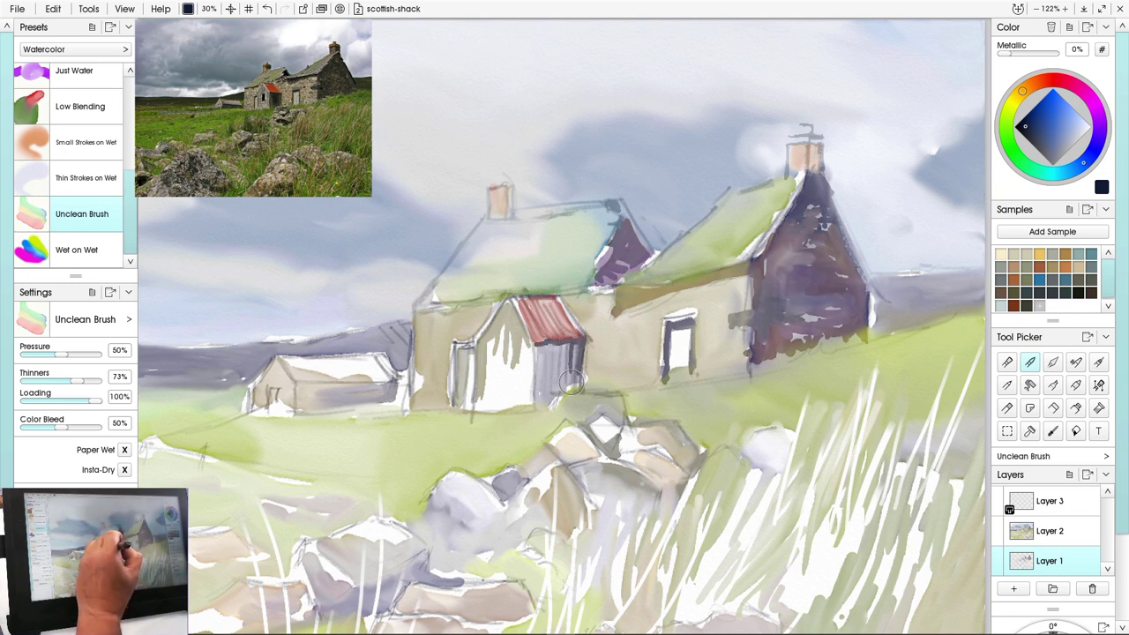
left_click_drag(564, 343, 565, 386)
left_click_drag(560, 342, 558, 391)
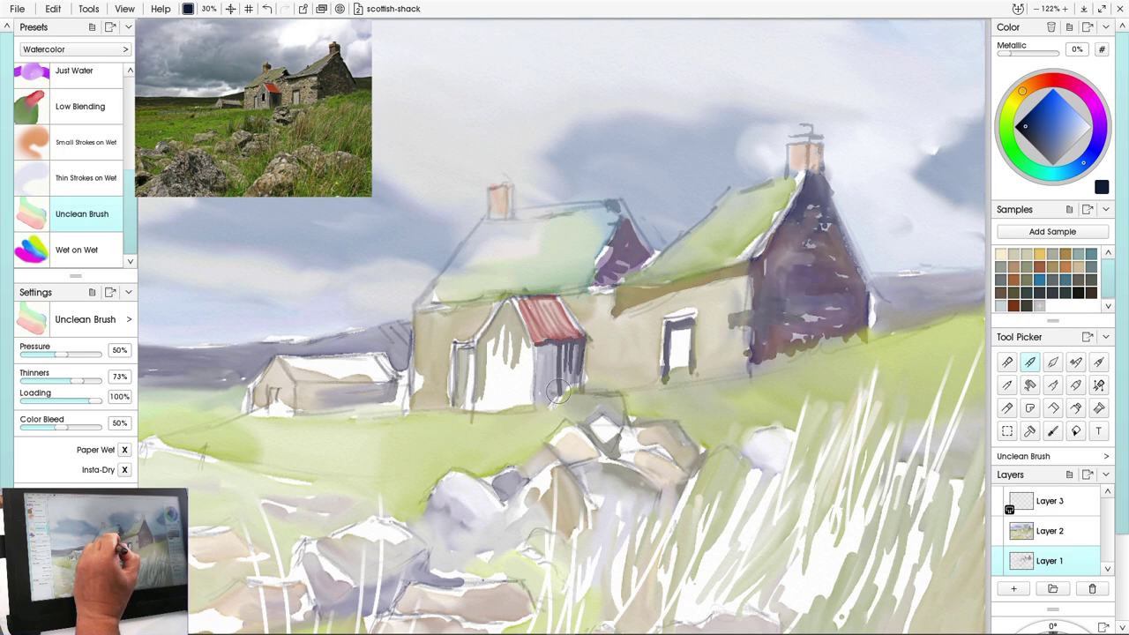
mouse_move(552, 341)
left_mouse_down()
mouse_move(554, 392)
mouse_move(545, 362)
mouse_move(538, 402)
mouse_move(534, 388)
left_mouse_up()
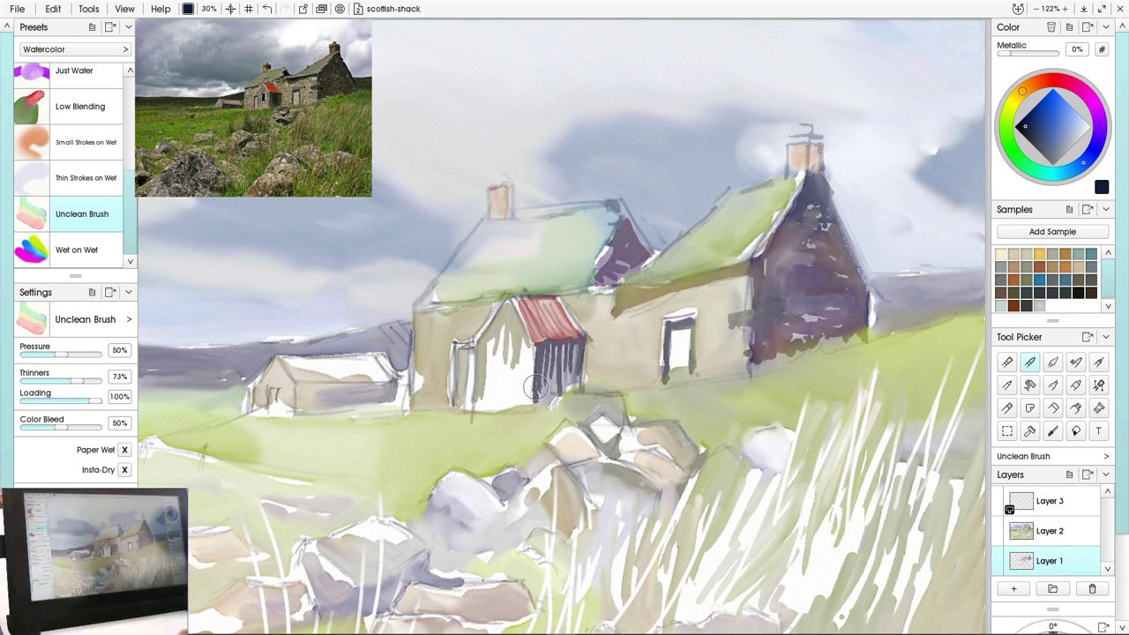
Paint muted brown stone marks on the cottage's front wall along its right corner, around the window and under the eaves
left_click(1082, 126)
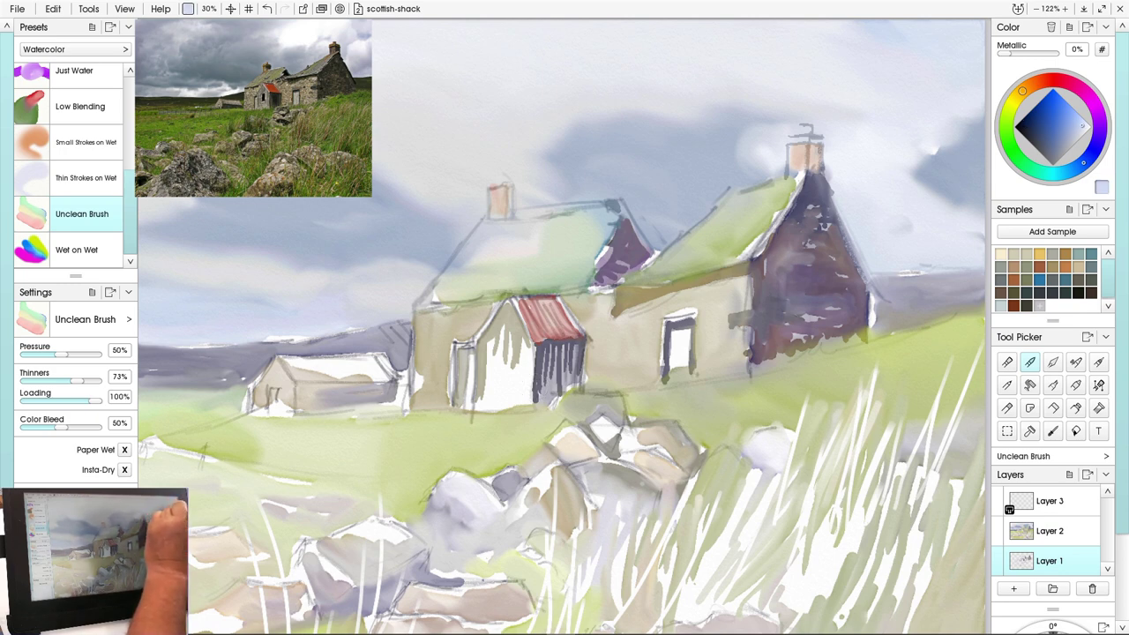
left_click(1017, 97)
left_click(1026, 88)
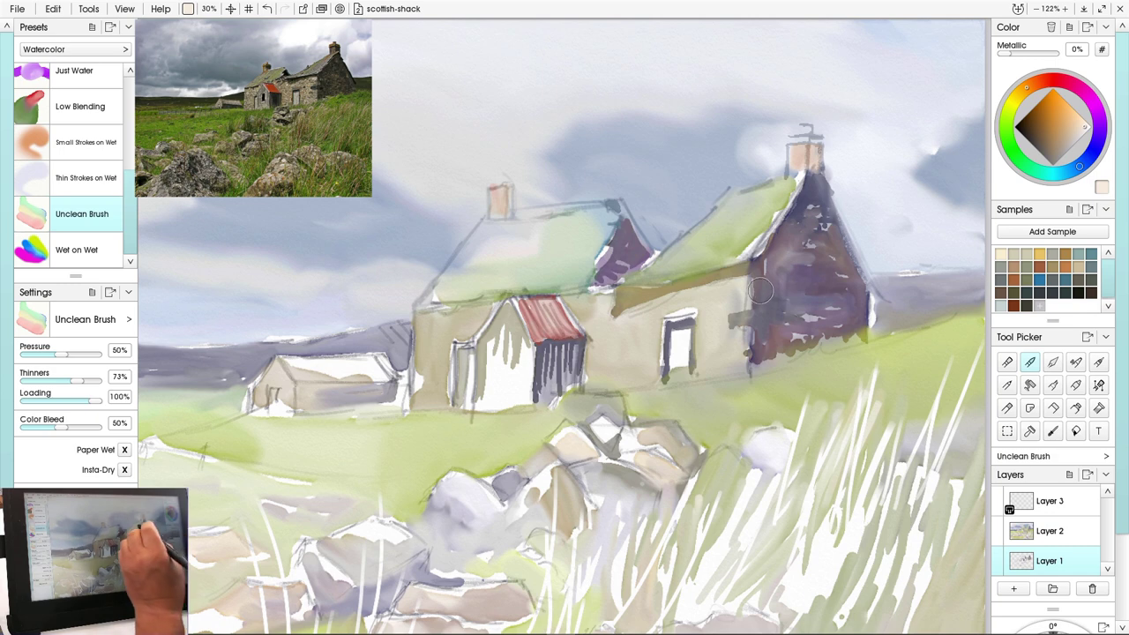
mouse_move(739, 274)
left_mouse_down()
mouse_move(725, 292)
mouse_move(699, 287)
mouse_move(718, 317)
mouse_move(711, 305)
mouse_move(706, 316)
mouse_move(738, 296)
mouse_move(743, 305)
mouse_move(718, 317)
mouse_move(730, 325)
mouse_move(724, 319)
left_mouse_up()
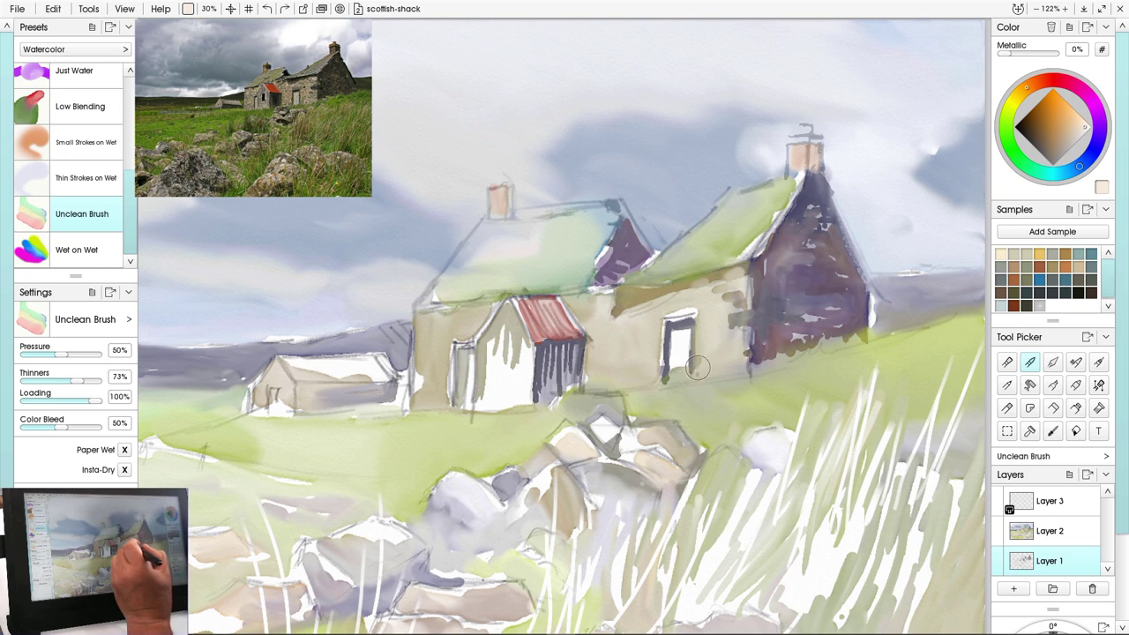
left_click_drag(698, 368, 703, 359)
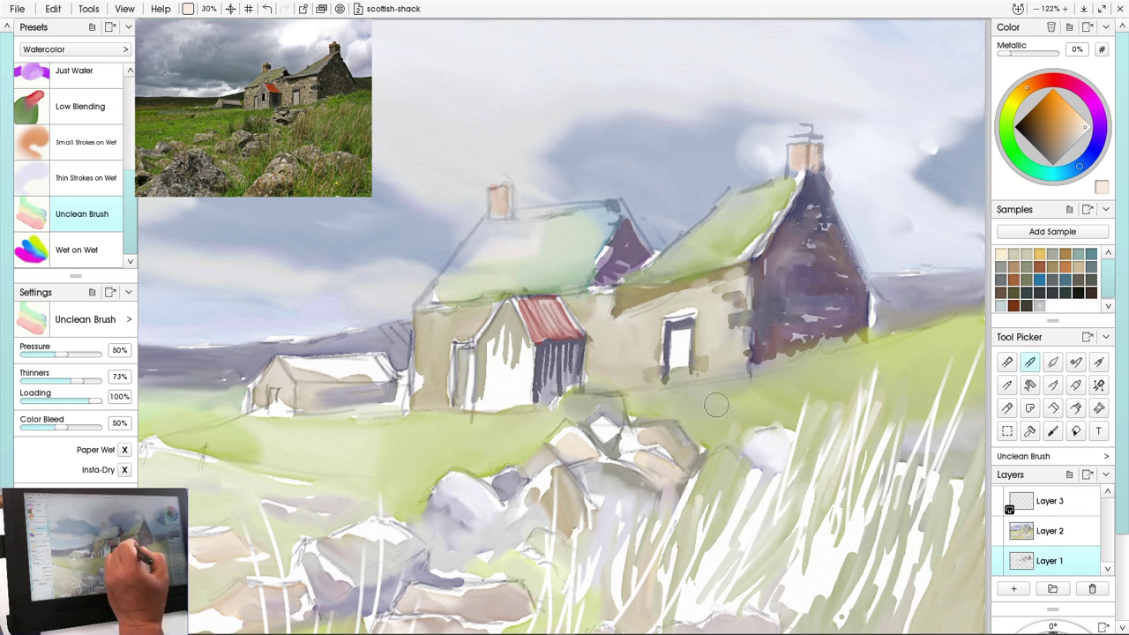
left_click(1041, 81)
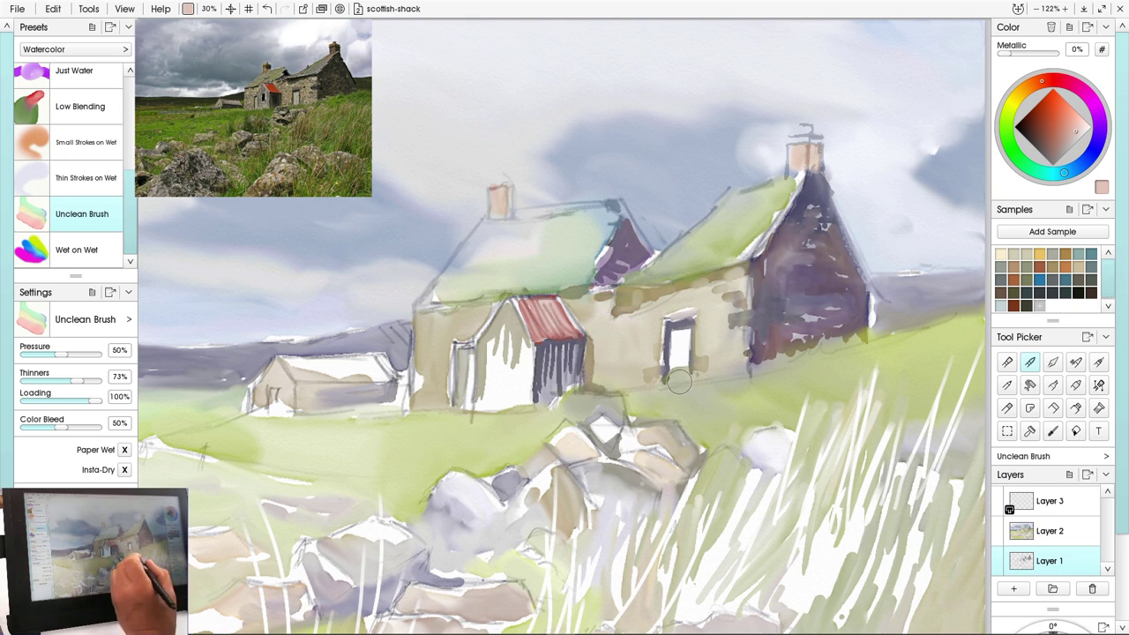
Paint the top rock of the pile and the gap beneath it with dark blue-grey
left_click(1063, 173)
left_click(1078, 167)
left_click(1027, 126)
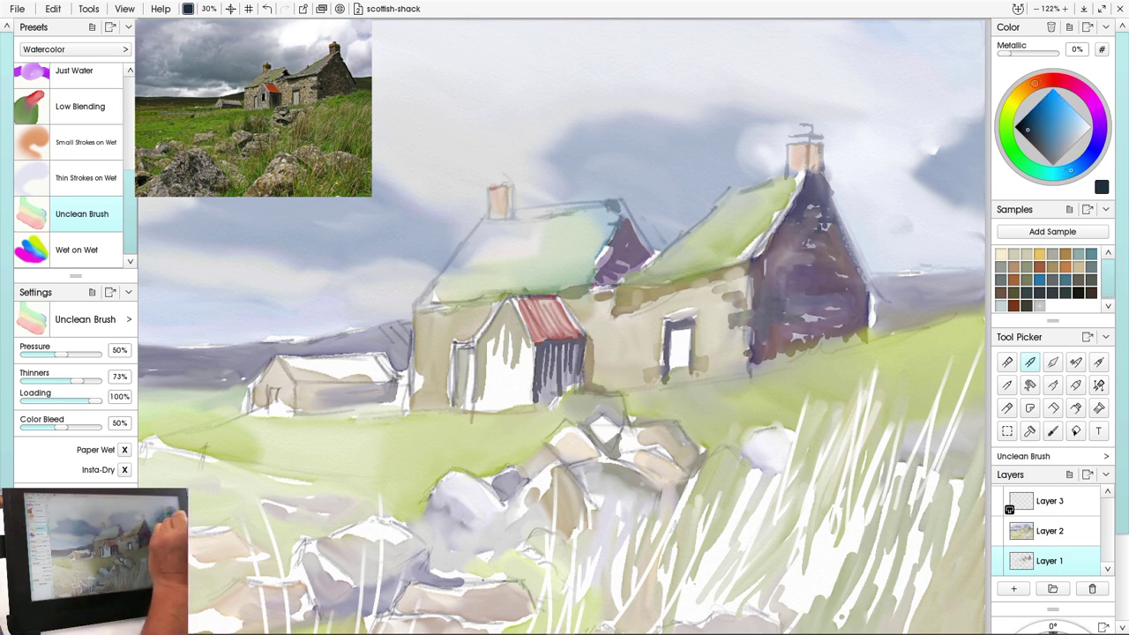
left_click(1036, 126)
mouse_move(586, 393)
left_mouse_down()
mouse_move(624, 422)
mouse_move(630, 397)
mouse_move(615, 438)
mouse_move(592, 385)
mouse_move(591, 435)
mouse_move(631, 425)
mouse_move(593, 402)
mouse_move(623, 401)
mouse_move(585, 394)
mouse_move(585, 409)
mouse_move(584, 394)
mouse_move(562, 406)
mouse_move(580, 412)
mouse_move(557, 400)
mouse_move(593, 333)
mouse_move(614, 390)
mouse_move(583, 392)
mouse_move(622, 401)
mouse_move(569, 409)
left_mouse_up()
left_click(1025, 125)
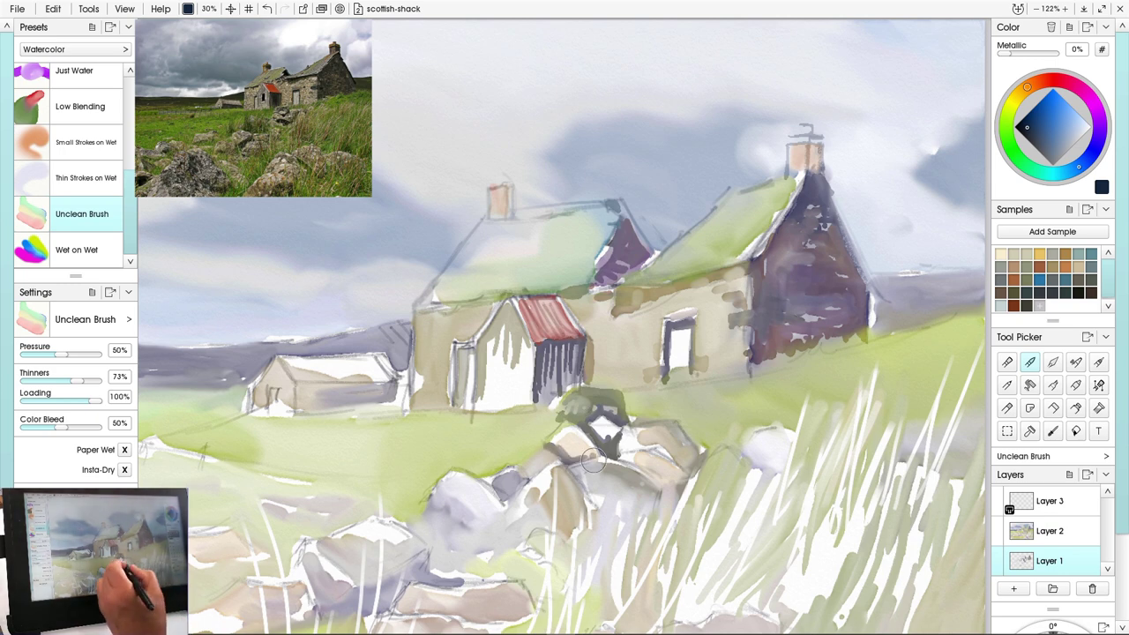
Blend the dark top rock with the Harsh Chaos knife, pulling light tones into its left side and face
left_click(1053, 362)
left_click(77, 167)
left_click_drag(587, 447, 561, 447)
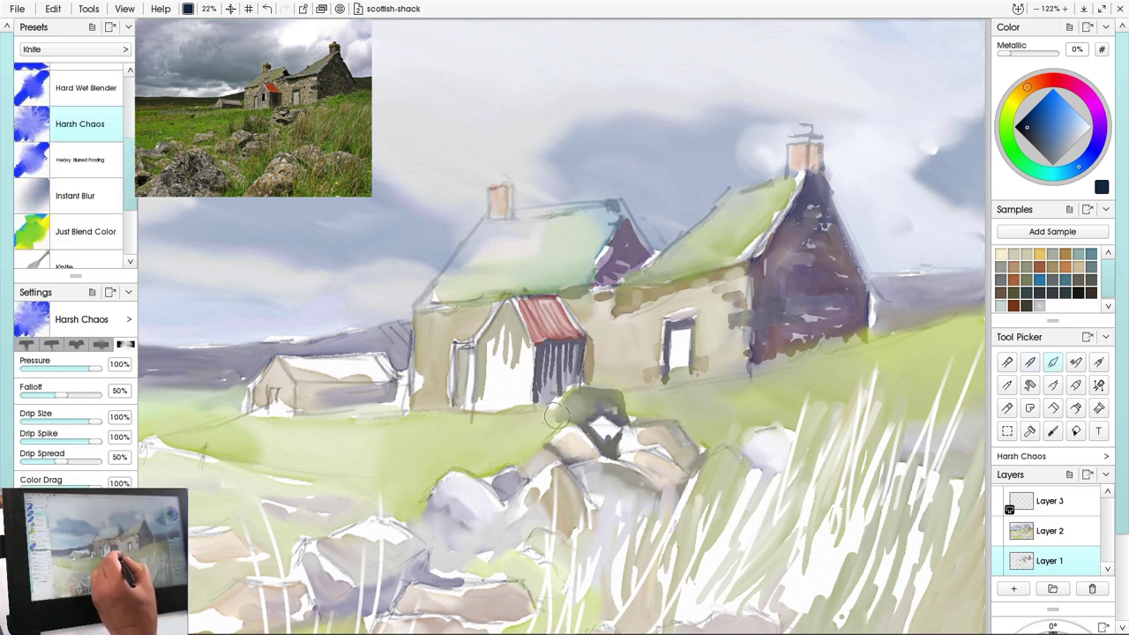
left_click(1049, 530)
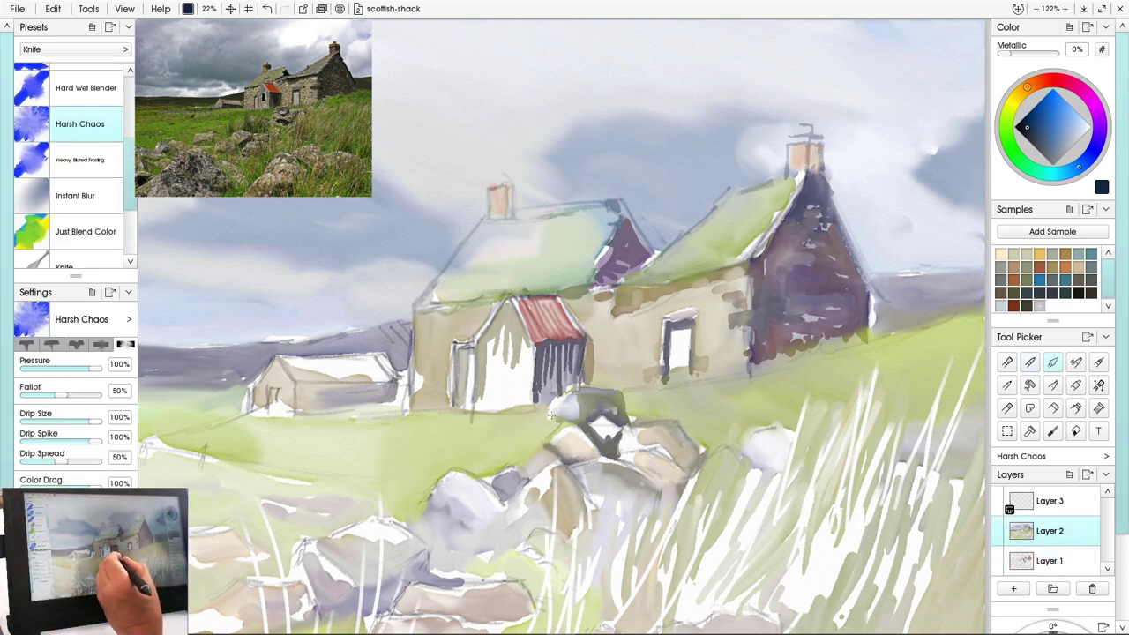
left_click_drag(551, 414, 617, 410)
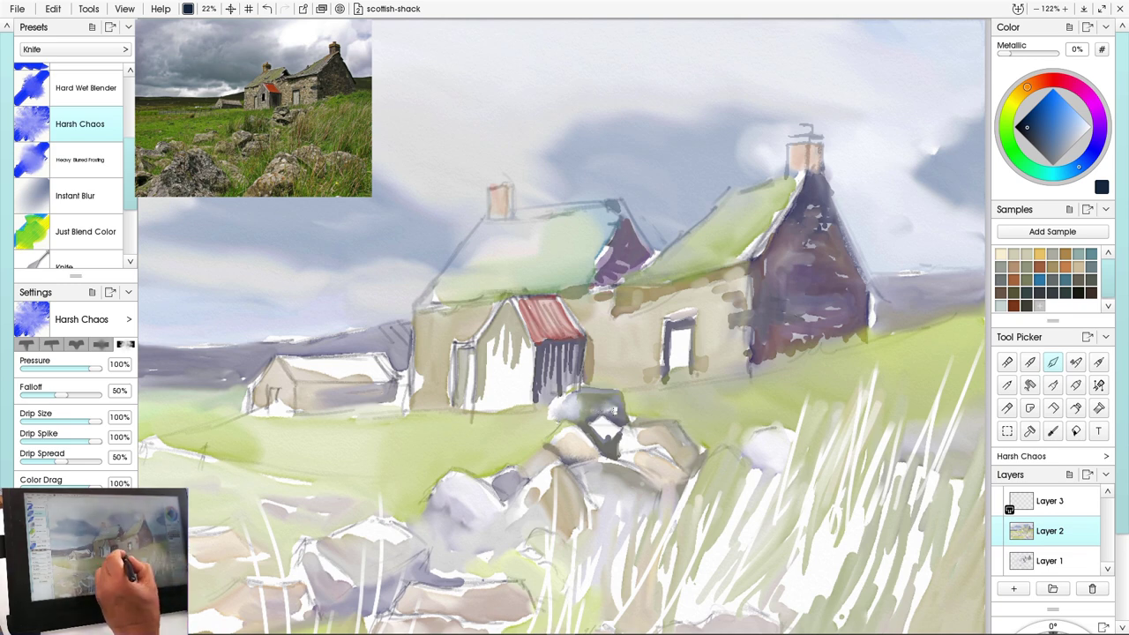
Paint dark navy dripping shadows on Layer 3 beneath the upper rocks of the pile
left_click(1050, 500)
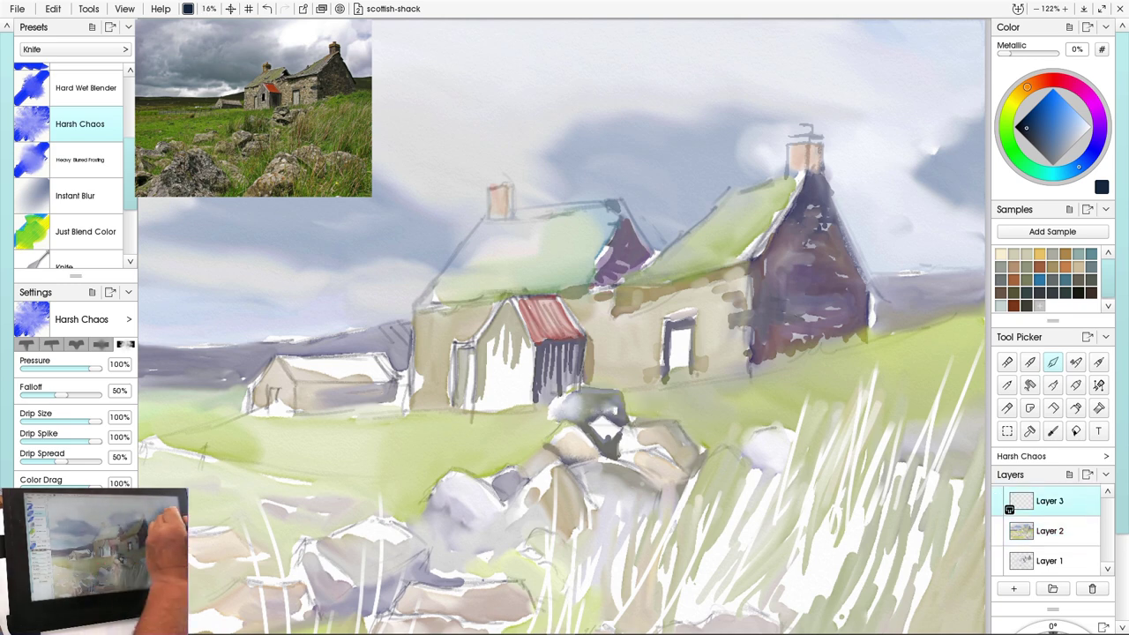
left_click(1031, 361)
left_click_drag(603, 466, 653, 486)
left_click(1044, 135)
mouse_move(585, 468)
left_mouse_down()
mouse_move(615, 488)
mouse_move(595, 474)
mouse_move(593, 483)
mouse_move(649, 520)
mouse_move(641, 493)
mouse_move(598, 470)
mouse_move(636, 514)
left_mouse_up()
Darken the right side of the pile's upper right rock and the lower left edge of the top rock
left_click(1053, 362)
left_click(1053, 132)
left_click(1030, 362)
mouse_move(662, 429)
left_mouse_down()
mouse_move(679, 453)
mouse_move(662, 460)
mouse_move(651, 450)
mouse_move(690, 452)
left_mouse_up()
left_click(1053, 362)
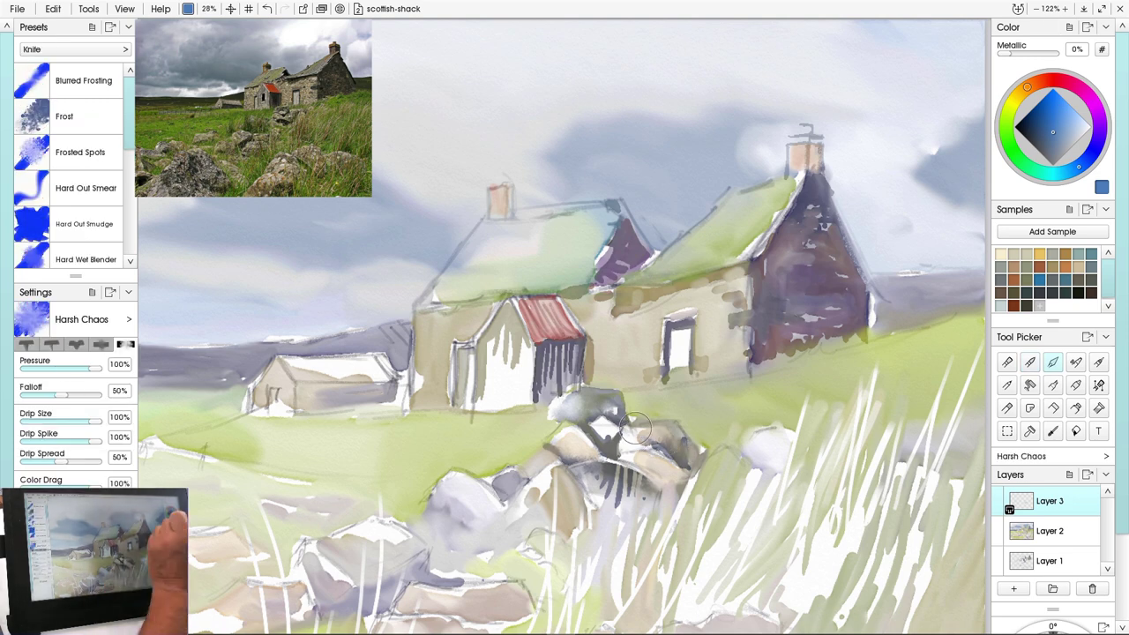
left_click(1031, 362)
left_click_drag(569, 417, 547, 425)
Add a dark stone at the front wall's right corner and dark vertical marks on the small violet rock left of the pile
left_click(1054, 361)
left_click(1030, 362)
left_click_drag(734, 323, 740, 322)
left_click(1053, 361)
left_click(1030, 361)
left_click_drag(517, 483, 494, 487)
key("k")
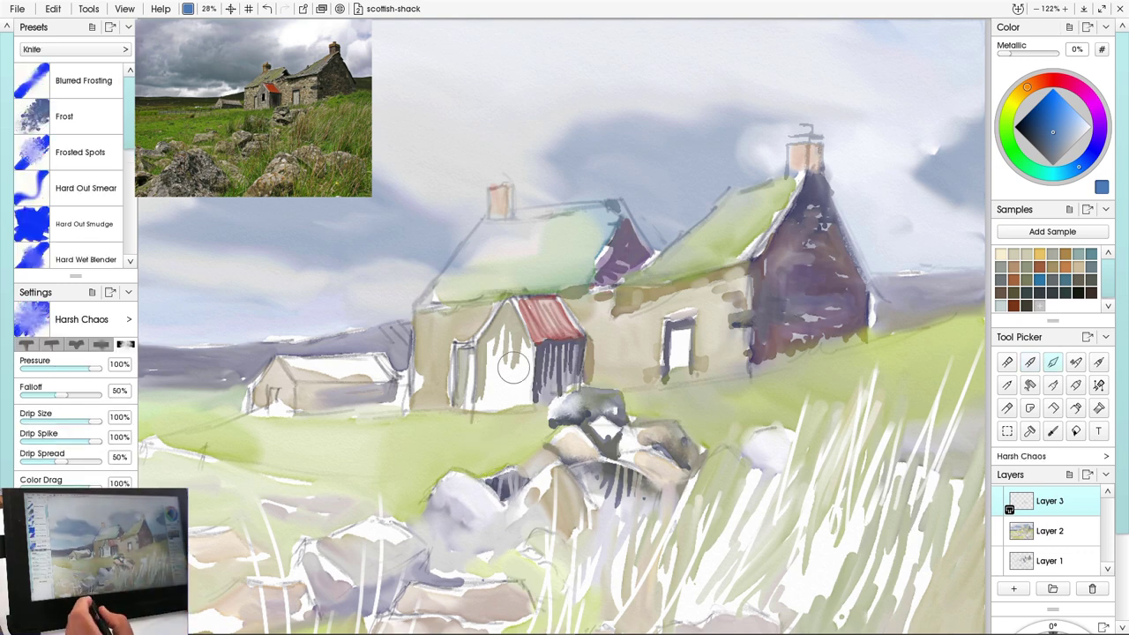
Work a white highlight into the top of the pile's upper right rock on Layer 2 with the Harsh Chaos knife
left_click(1093, 566)
left_click(1094, 537)
mouse_move(635, 416)
left_mouse_down()
mouse_move(656, 415)
mouse_move(631, 415)
left_mouse_up()
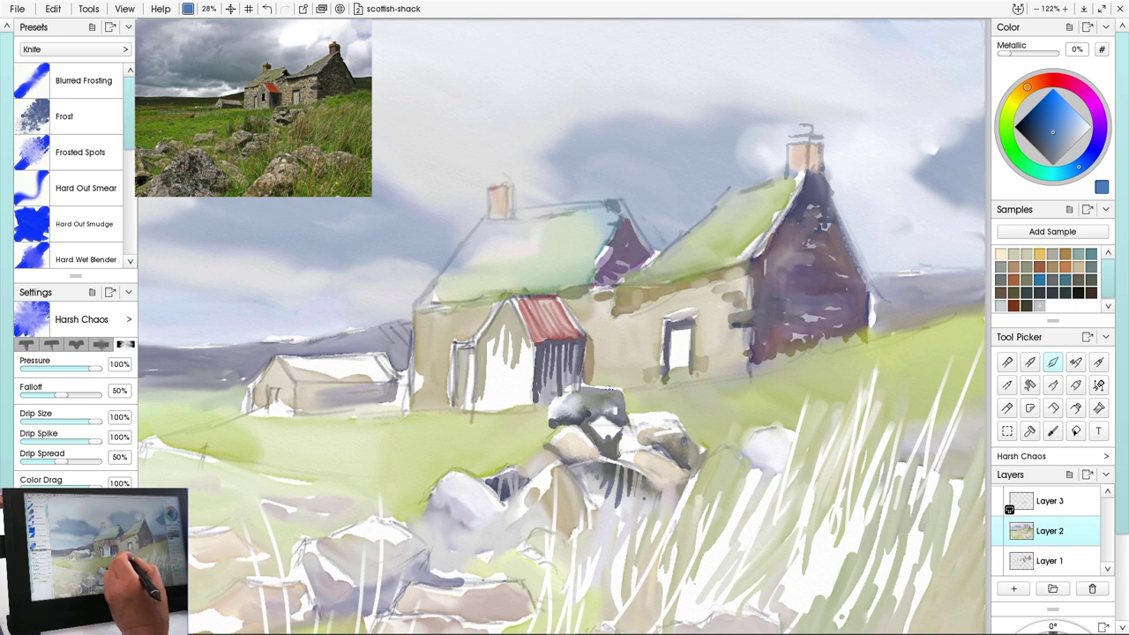
key("Page_Up")
left_click(1049, 531)
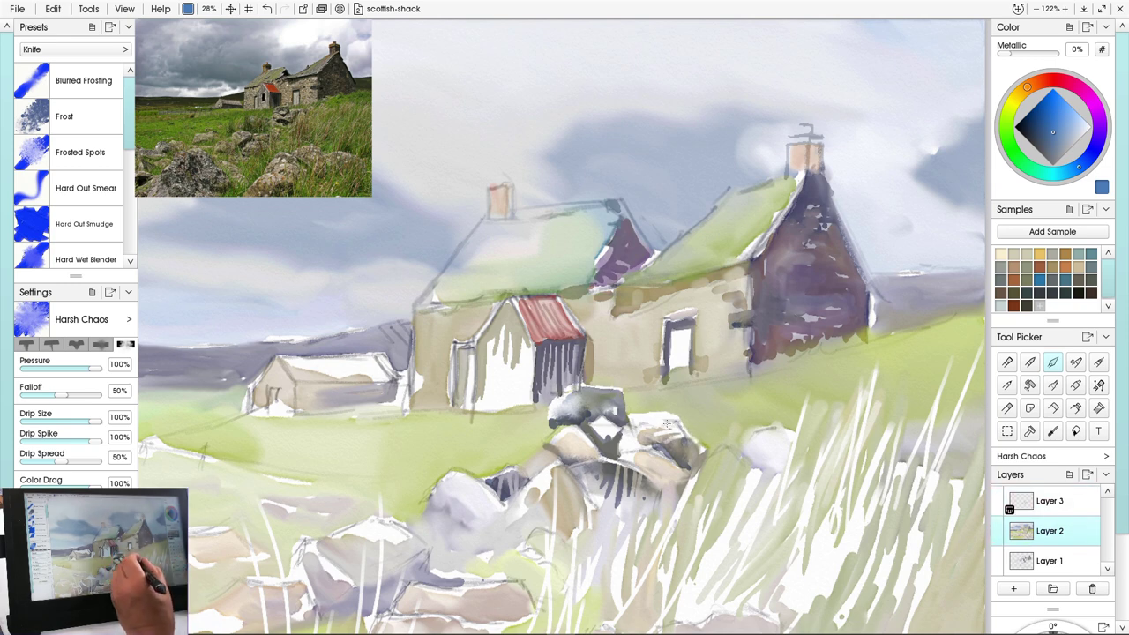
Shade the upper right rock on Layer 3 with blue-grey and near-black watercolor, keeping its top edge light
left_click(1050, 501)
left_click(1031, 362)
mouse_move(660, 425)
left_mouse_down()
mouse_move(679, 441)
mouse_move(642, 431)
left_mouse_up()
left_click(1080, 127)
left_click(1026, 129)
mouse_move(621, 393)
left_mouse_down()
mouse_move(607, 427)
mouse_move(632, 424)
left_mouse_up()
left_click(1050, 531)
key("ctrl+Down")
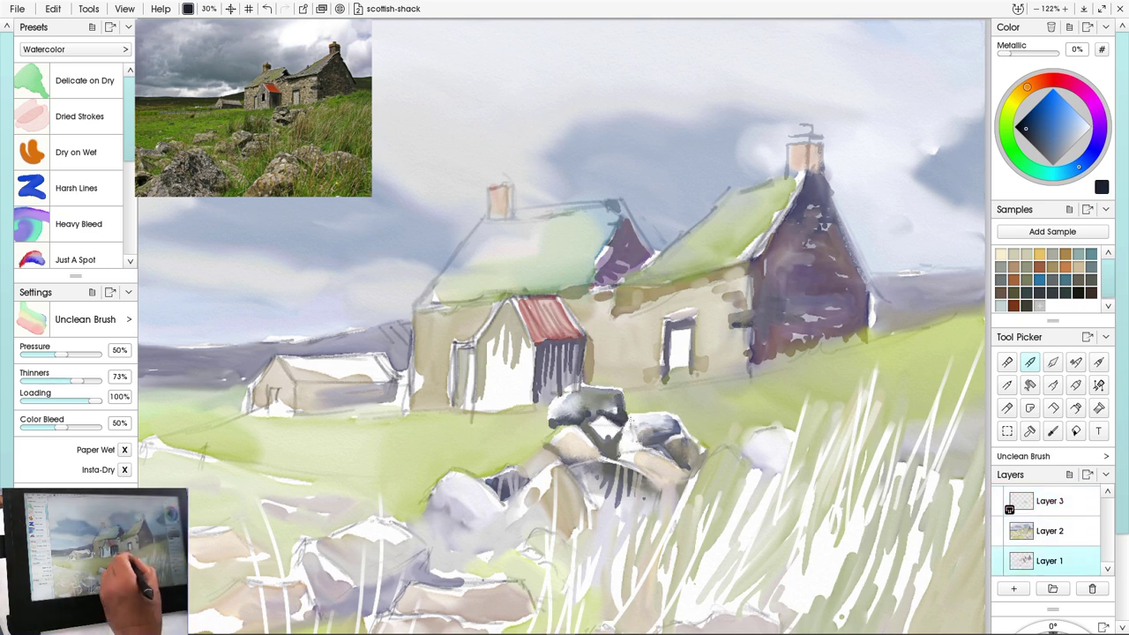
key("ctrl+Down")
key("ctrl+Down")
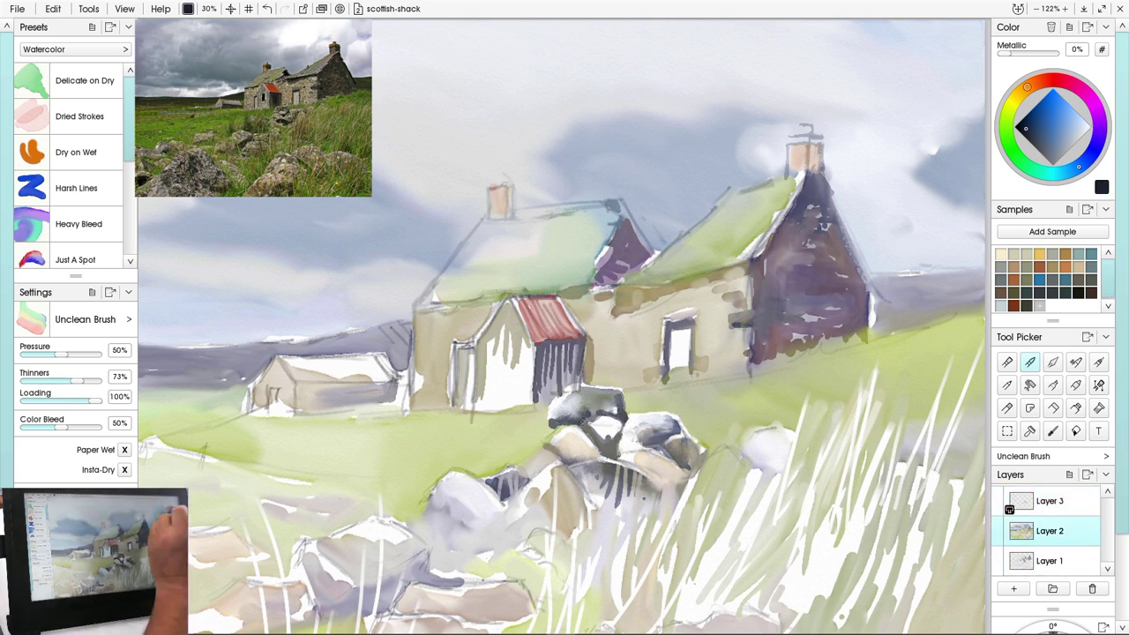
left_click(1001, 254)
left_click_drag(615, 397, 586, 418)
key("ctrl+z")
left_click(1049, 501)
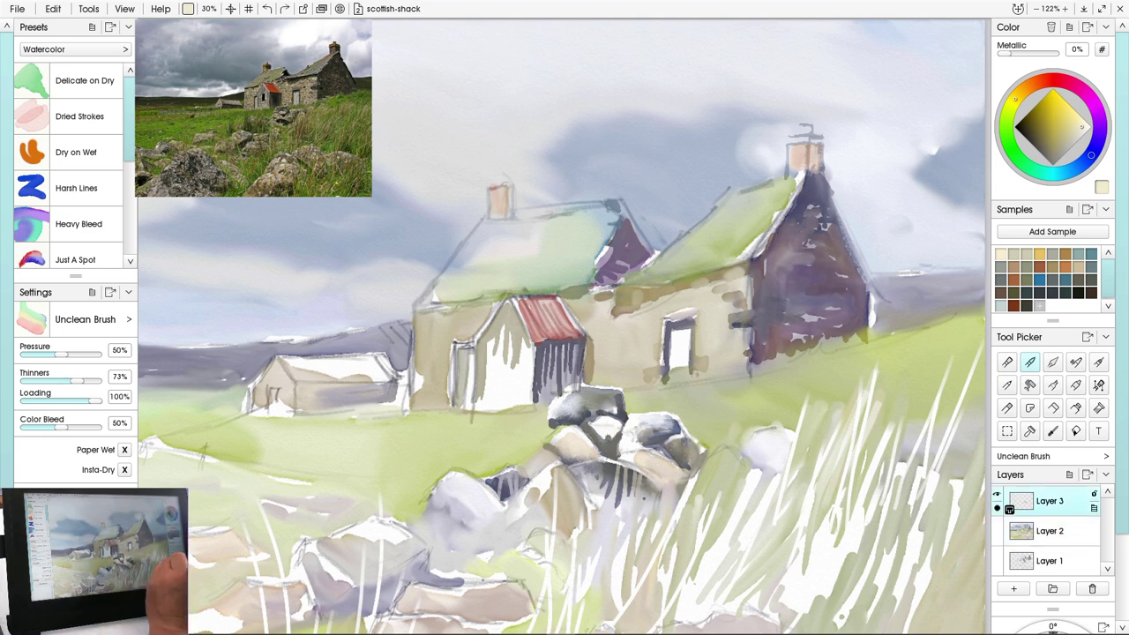
Shade the large boulder below the pile on Layer 3 with dark indigo on its right side and pale violet over its top
key("ctrl+Down")
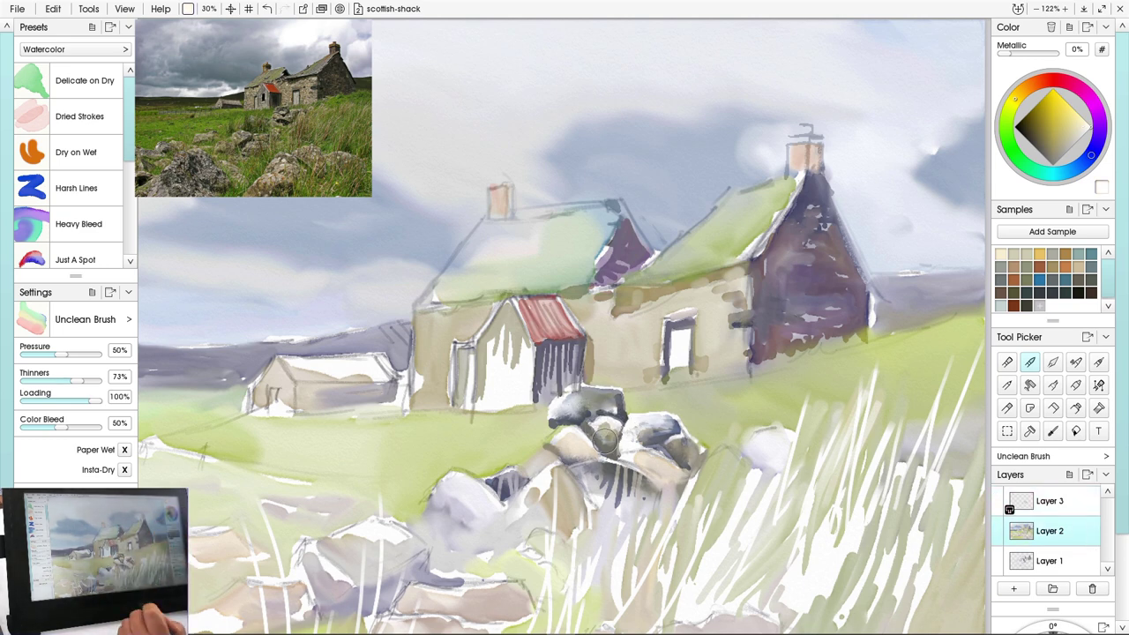
left_click(475, 480, "alt")
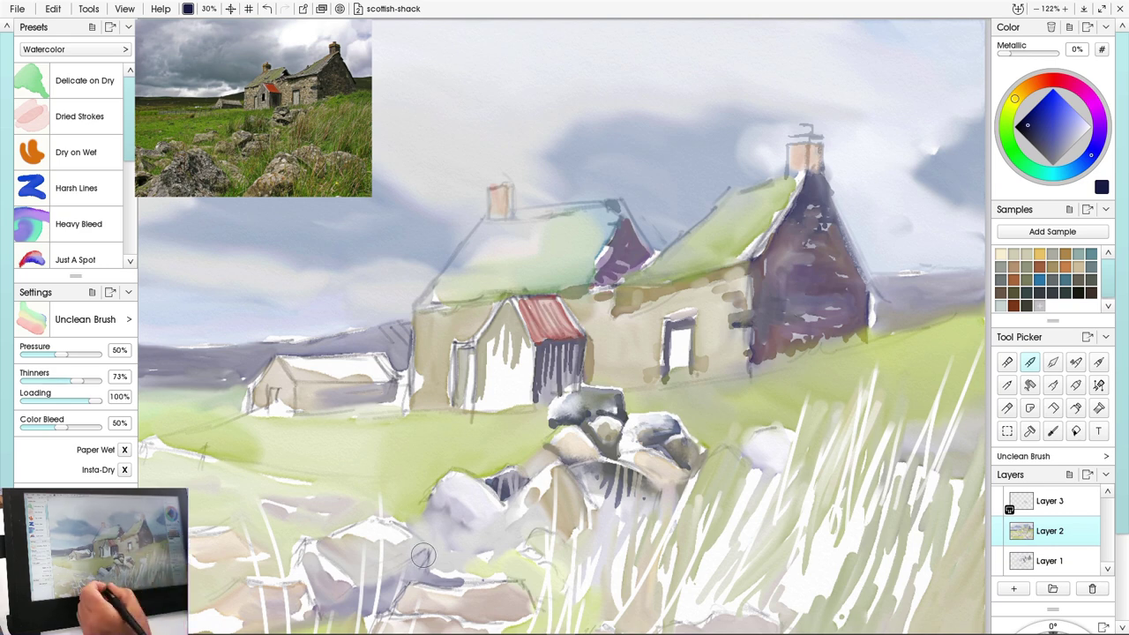
key("ctrl+Up")
mouse_move(422, 554)
left_mouse_down()
mouse_move(398, 582)
mouse_move(311, 614)
mouse_move(345, 610)
left_mouse_up()
mouse_move(397, 574)
left_mouse_down()
mouse_move(376, 578)
mouse_move(402, 584)
left_mouse_up()
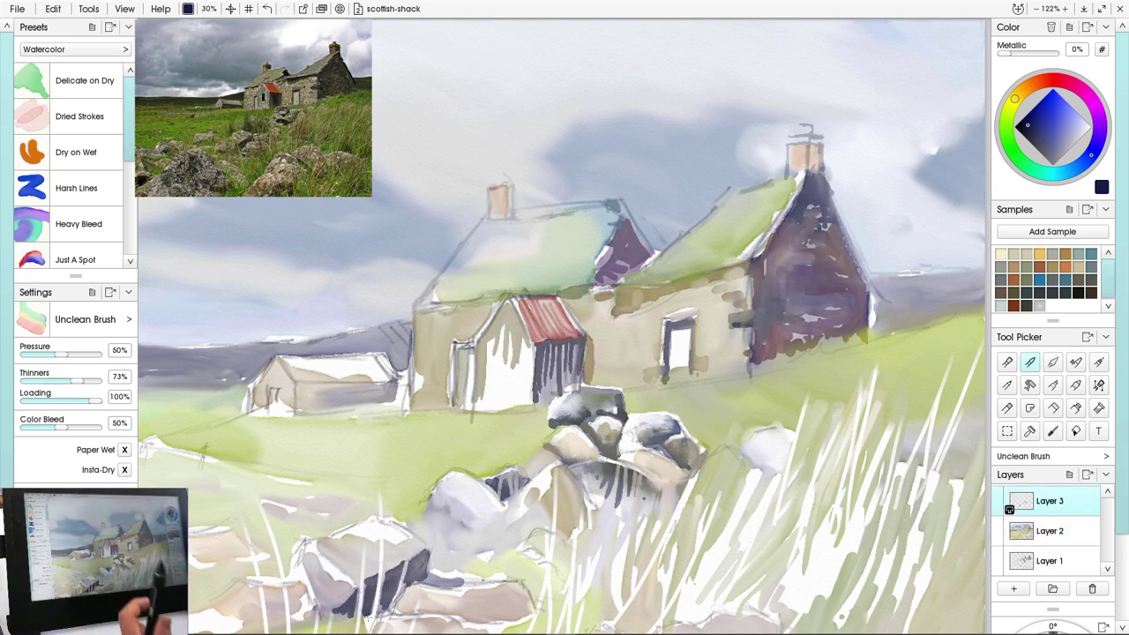
left_click(1083, 129)
mouse_move(411, 530)
left_mouse_down()
mouse_move(439, 524)
mouse_move(372, 556)
mouse_move(399, 551)
mouse_move(392, 562)
mouse_move(356, 540)
left_mouse_up()
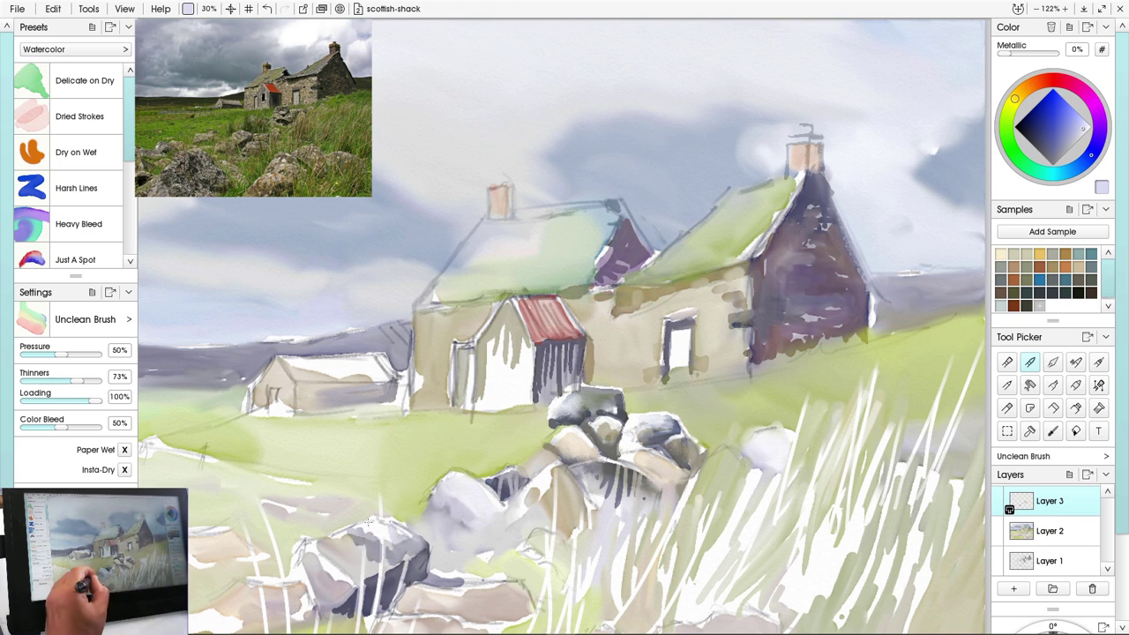
Add violet-grey drips to the rounded rock left of the pile and shadow strokes behind the grass on its right
left_click_drag(471, 480, 466, 480)
left_click(442, 493)
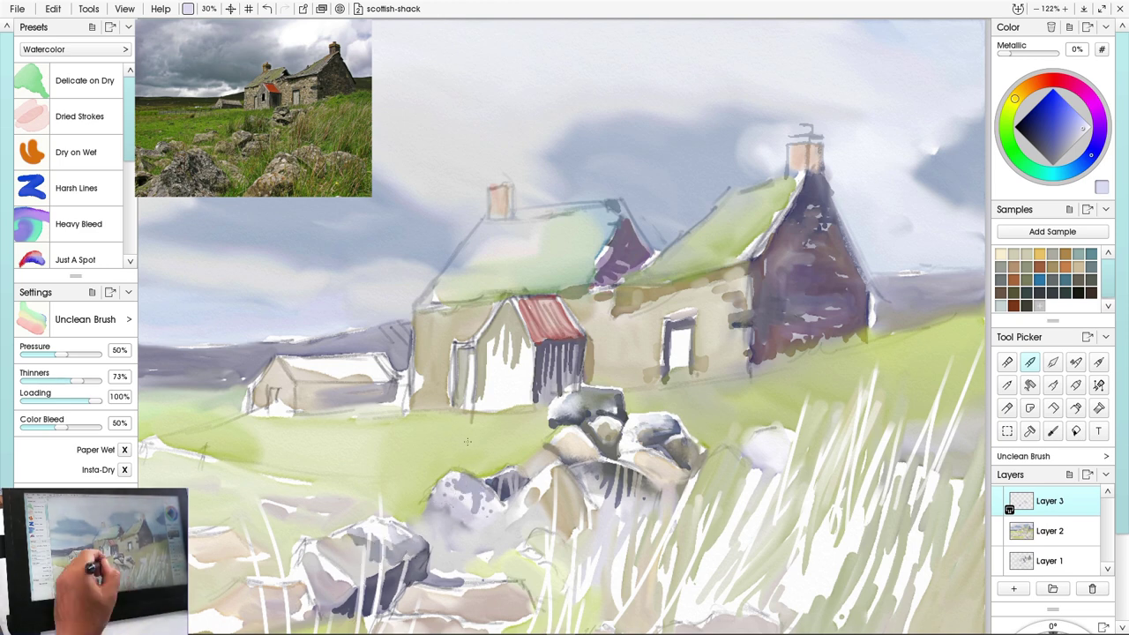
mouse_move(722, 448)
left_mouse_down()
mouse_move(747, 466)
mouse_move(720, 463)
mouse_move(737, 478)
mouse_move(623, 511)
mouse_move(730, 487)
left_mouse_up()
Paint the small rocks under the top rock on Layer 2 with near-white and light orange
left_click(1090, 126)
left_click(1100, 123)
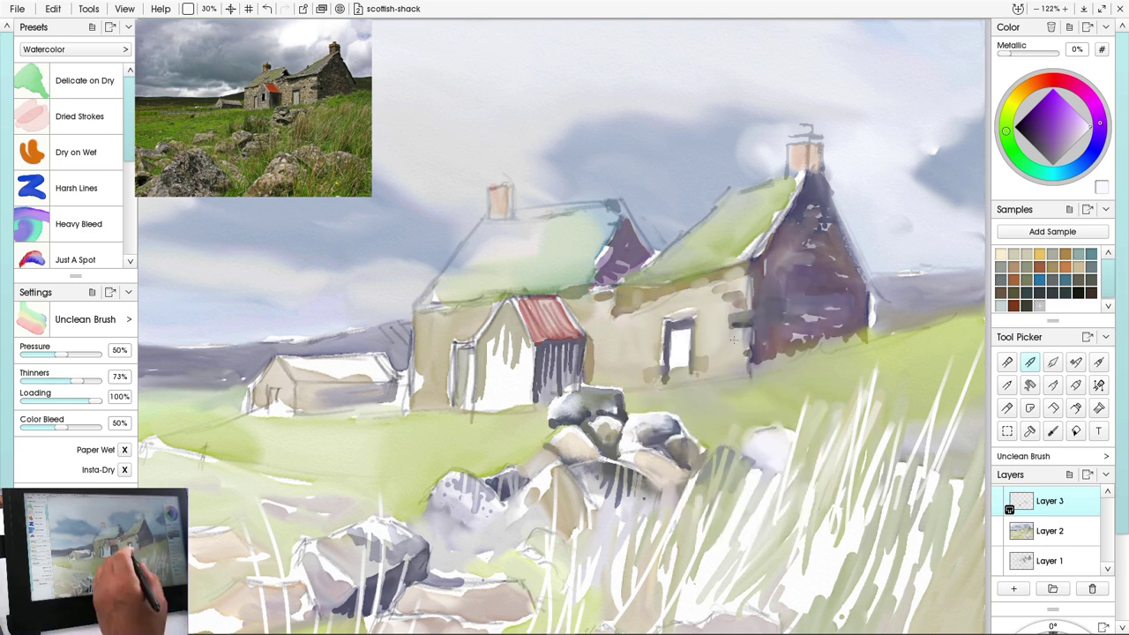
left_click(1063, 530)
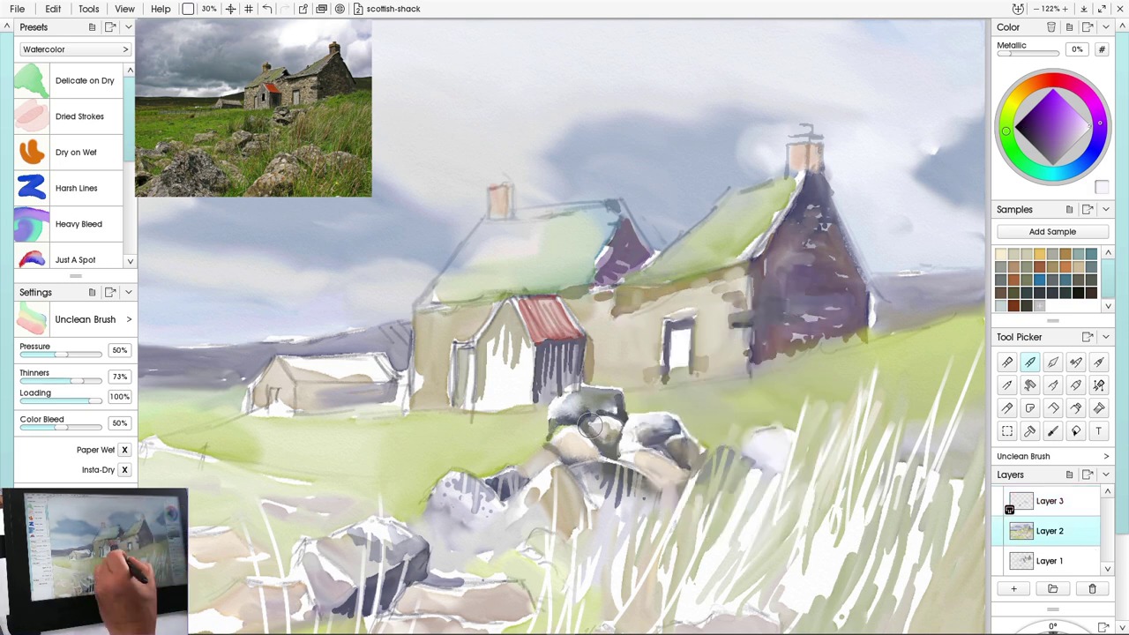
left_click(1030, 85)
left_click(1074, 116)
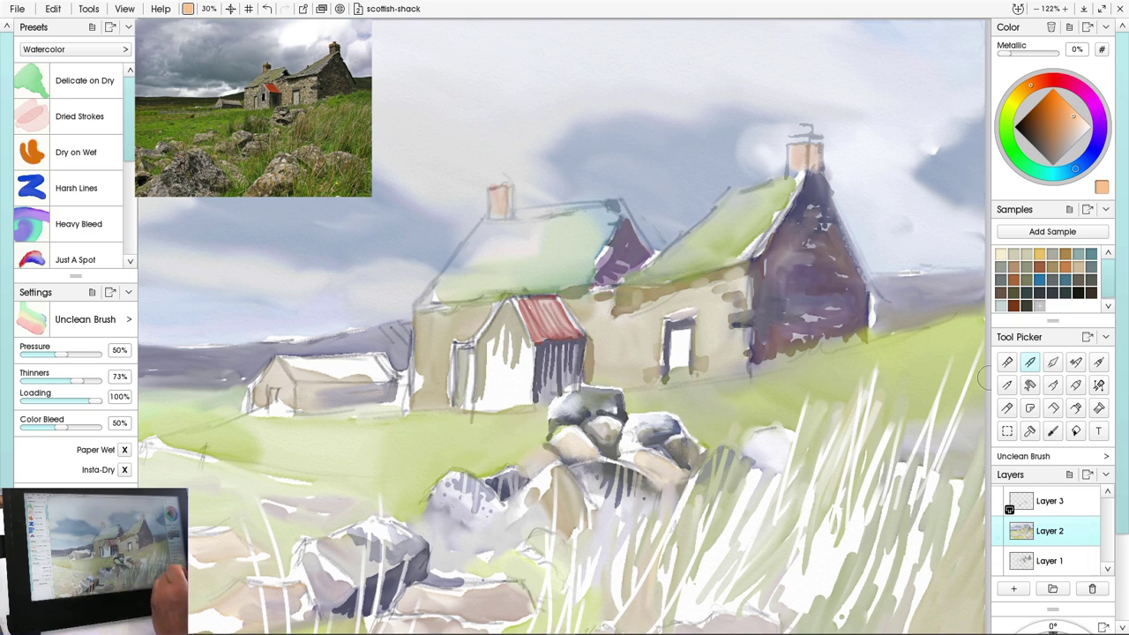
left_click_drag(544, 458, 541, 447)
Lay a pale tan wash on Layer 3 over the rock at the left side of the pile
left_click(1052, 501)
left_click(1052, 561)
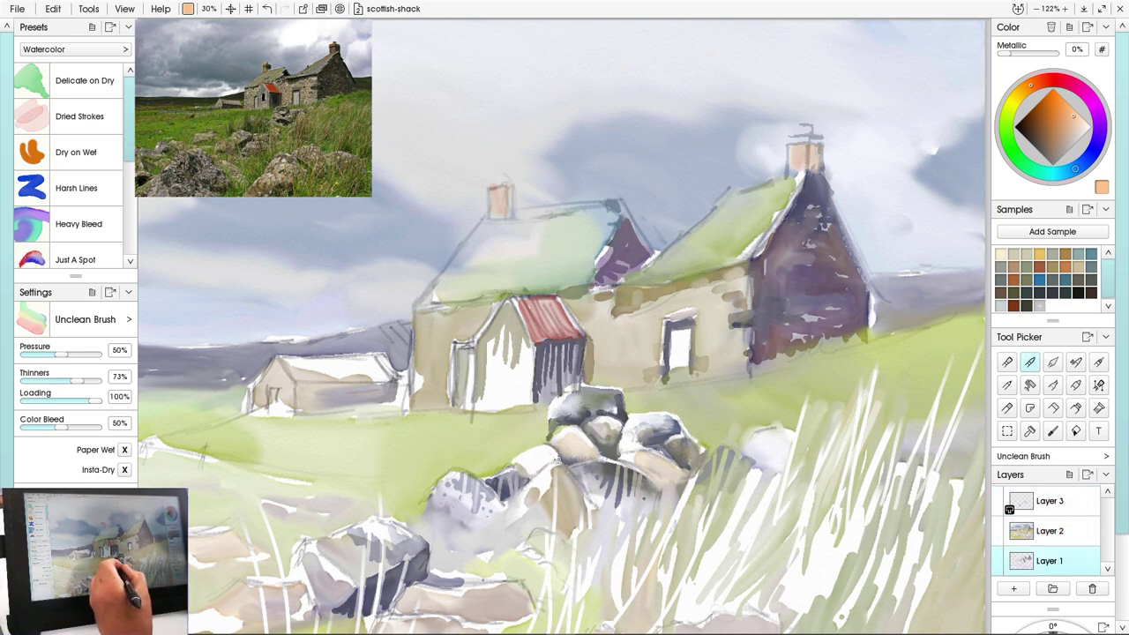
left_click(1051, 501)
left_click(1075, 133)
left_click_drag(541, 457, 534, 467)
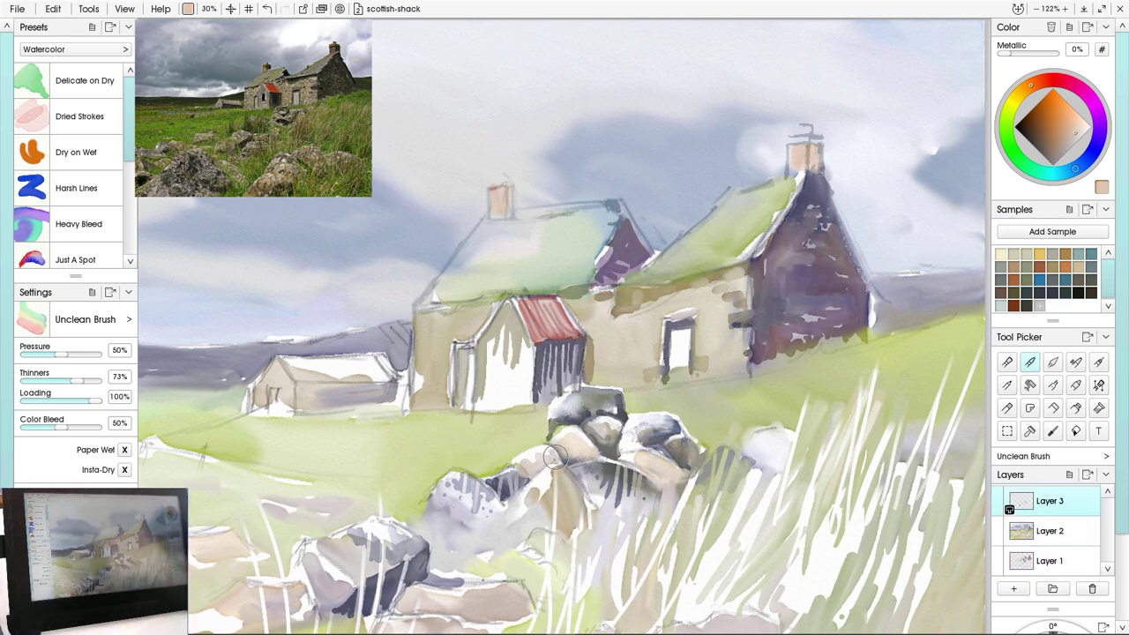
left_click(1094, 536)
key("Page_Up")
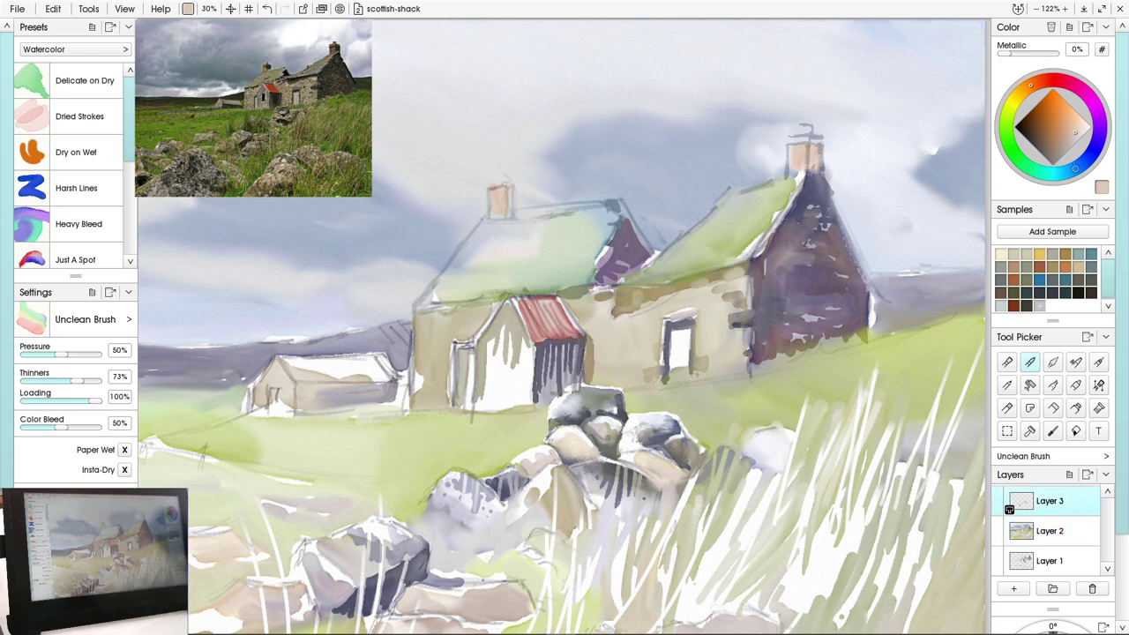
Paint dark indigo shadows around and over the flat rock just below the large boulder
left_click(568, 461, "alt")
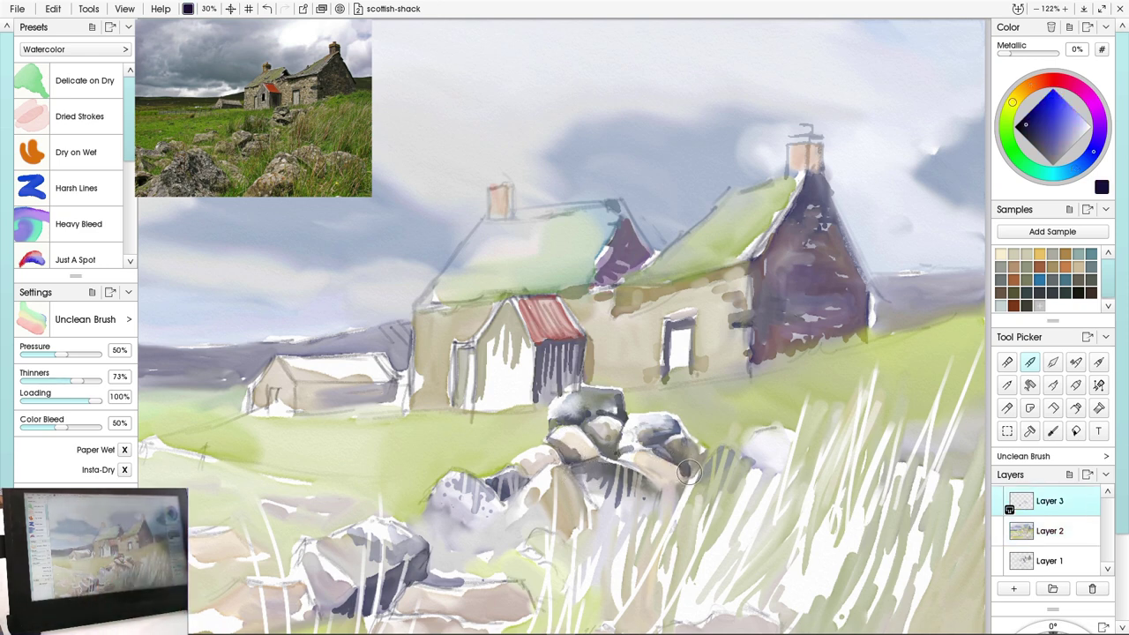
left_click_drag(463, 580, 487, 581)
scroll(514, 591, "down", 5)
scroll(514, 529, "up", 3)
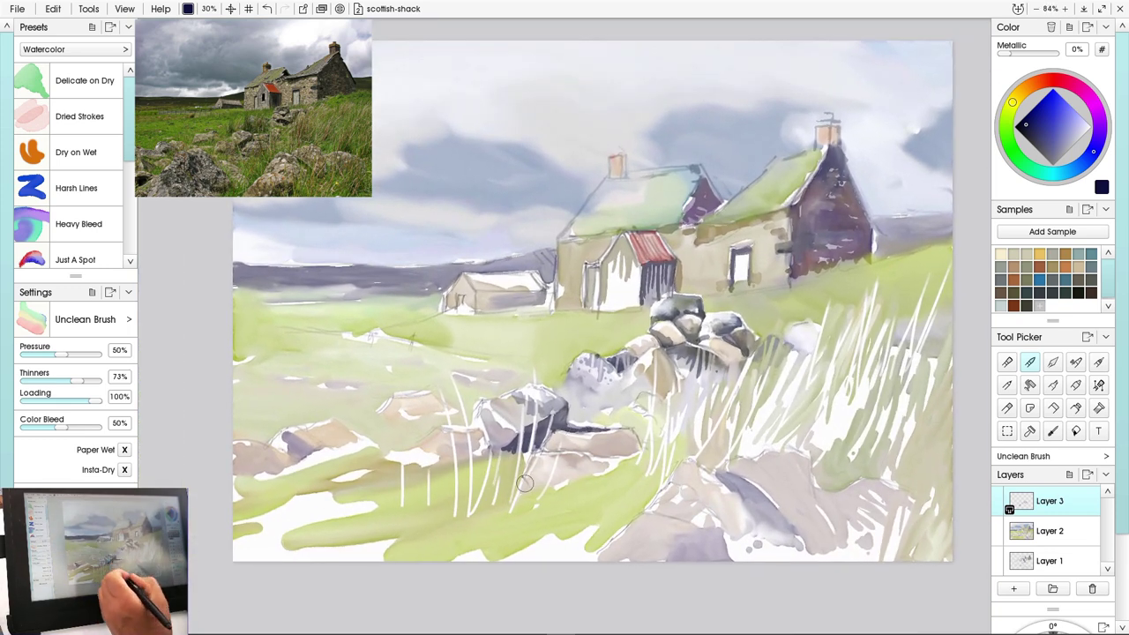
left_click(1090, 128)
mouse_move(548, 447)
left_mouse_down()
mouse_move(622, 455)
mouse_move(554, 445)
left_mouse_up()
left_click(634, 450, "alt")
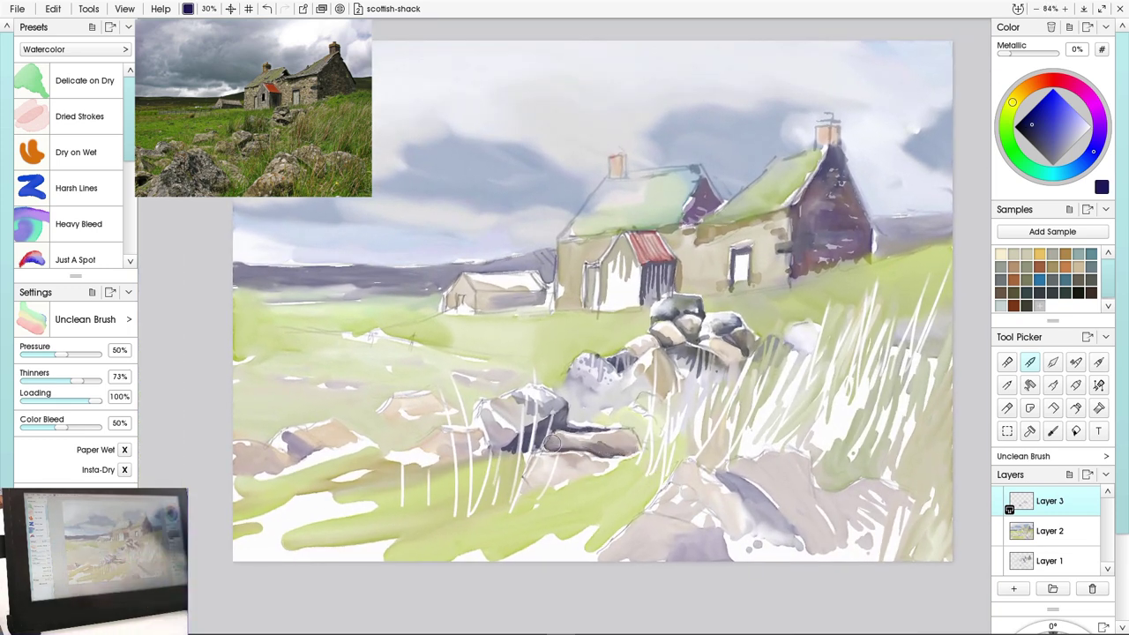
key("Page_Down")
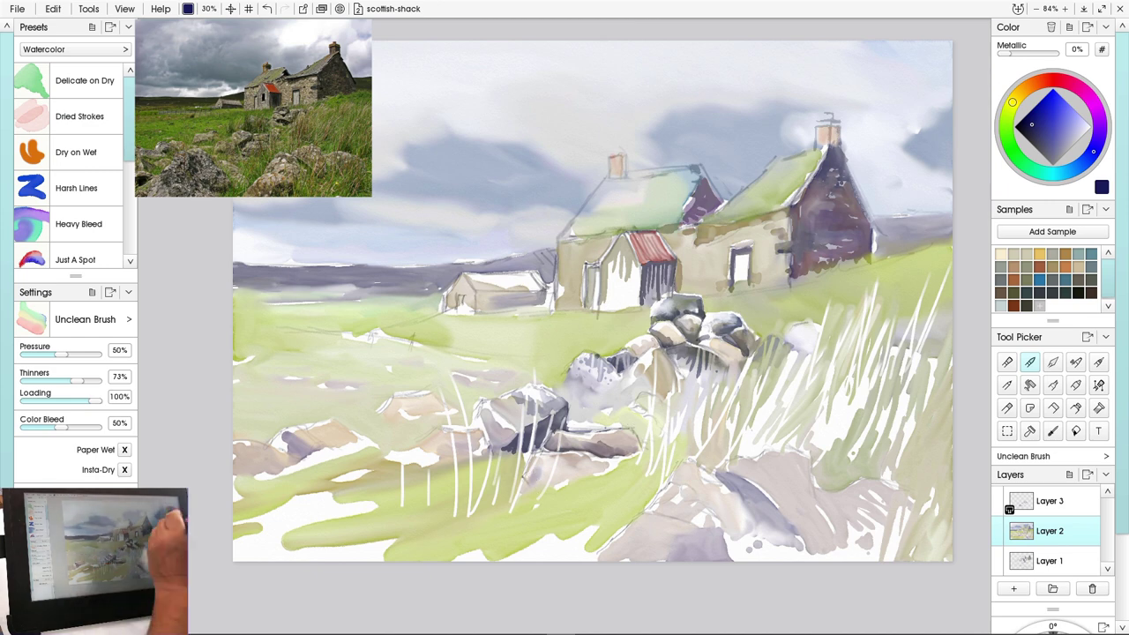
Paint a dark wash on Layer 3 over the lower left part of the big foreground rock
key("alt+bracketright")
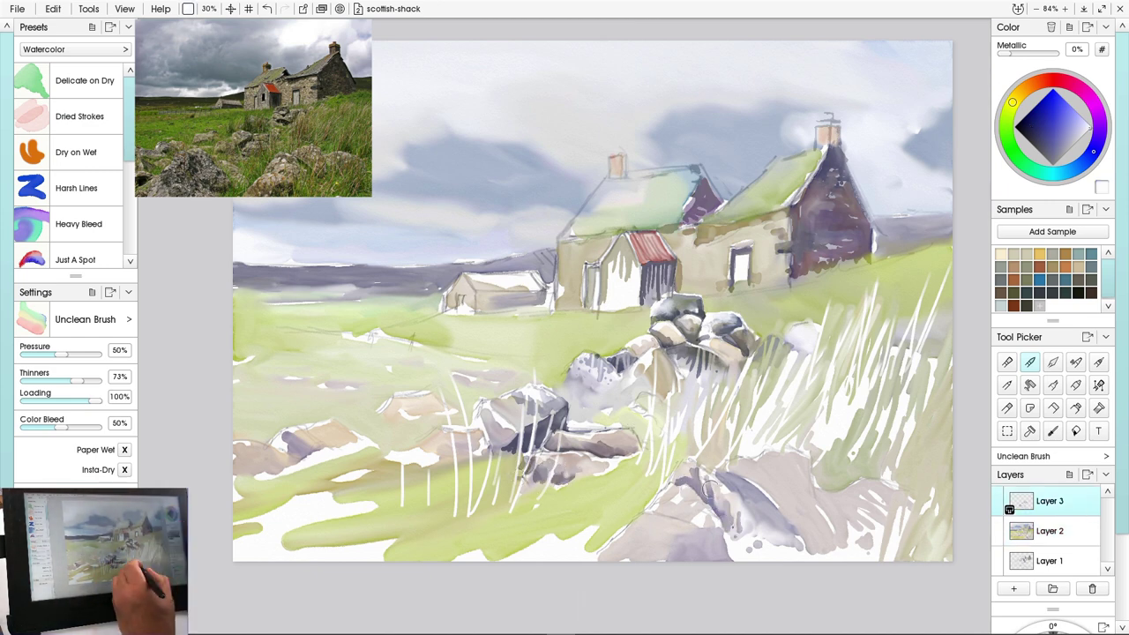
left_click(1010, 109)
left_click(1025, 127)
mouse_move(678, 517)
left_mouse_down()
mouse_move(698, 508)
mouse_move(671, 516)
mouse_move(727, 535)
left_mouse_up()
left_click_drag(650, 532, 625, 556)
mouse_move(688, 540)
left_mouse_down()
mouse_move(721, 555)
mouse_move(692, 552)
left_mouse_up()
Blend orange into the dark wash at the foreground rock's base for a rusty brown tone
left_click(1033, 84)
left_click(1069, 107)
mouse_move(652, 526)
left_mouse_down()
mouse_move(599, 558)
mouse_move(676, 555)
left_mouse_up()
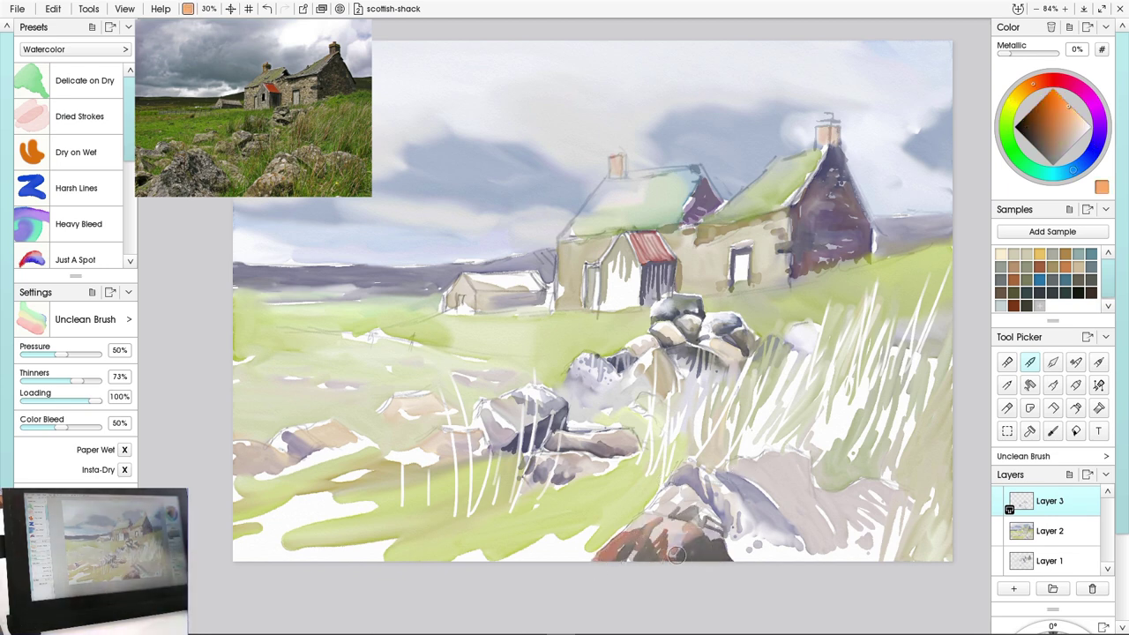
Paint orange and yellow-green washes on Layer 3 over the right side of the big foreground rock for a mottled brown tone
left_click_drag(735, 507, 731, 538)
left_click_drag(766, 483, 784, 505)
mouse_move(789, 471)
left_mouse_down()
mouse_move(824, 517)
mouse_move(822, 499)
mouse_move(800, 496)
left_mouse_up()
left_click(1011, 109)
left_click(1046, 103)
mouse_move(815, 515)
left_mouse_down()
mouse_move(806, 545)
mouse_move(799, 535)
left_mouse_up()
left_click_drag(824, 499, 826, 542)
mouse_move(738, 460)
left_mouse_down()
mouse_move(780, 482)
mouse_move(780, 453)
left_mouse_up()
mouse_move(774, 455)
left_mouse_down()
mouse_move(813, 464)
mouse_move(769, 489)
mouse_move(783, 518)
left_mouse_up()
Erase thin grass-blade lines out of the washes over the right part of the foreground rock, on Layer 3 and Layer 2
left_click(1053, 408)
left_click_drag(801, 468, 792, 523)
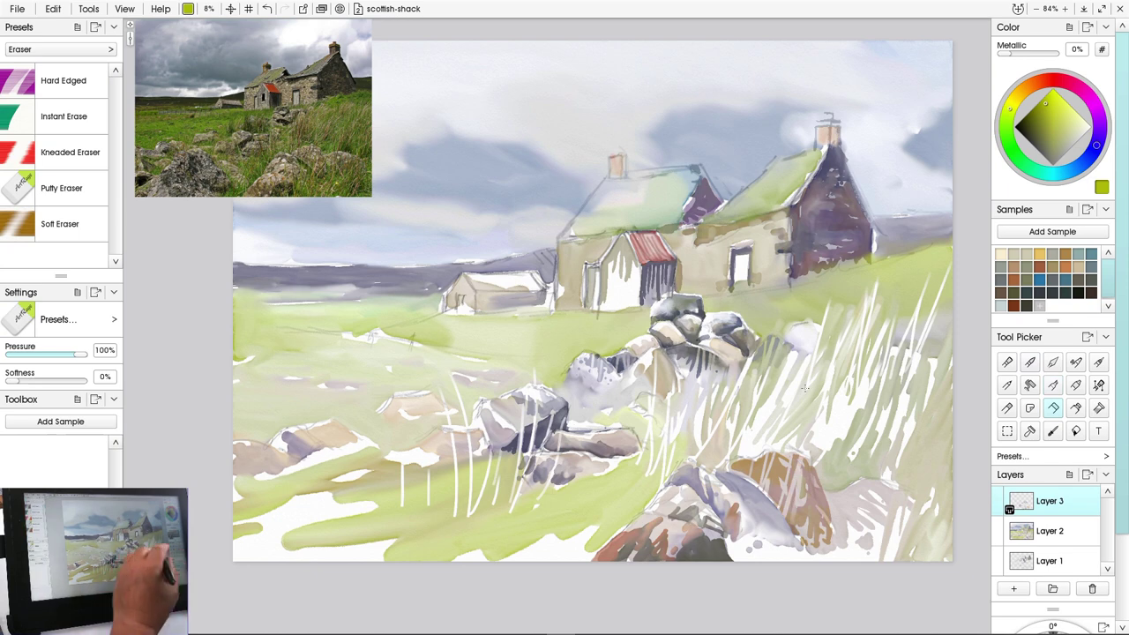
left_click(1050, 531)
left_click_drag(753, 463, 741, 509)
left_click_drag(781, 501, 755, 552)
left_click_drag(795, 482, 770, 542)
left_click_drag(826, 456, 814, 549)
Paint dark indigo marks on Layer 3 over the pale rock to the right of the big foreground rock
left_click(1049, 501)
left_click(1097, 144)
left_click(1032, 129)
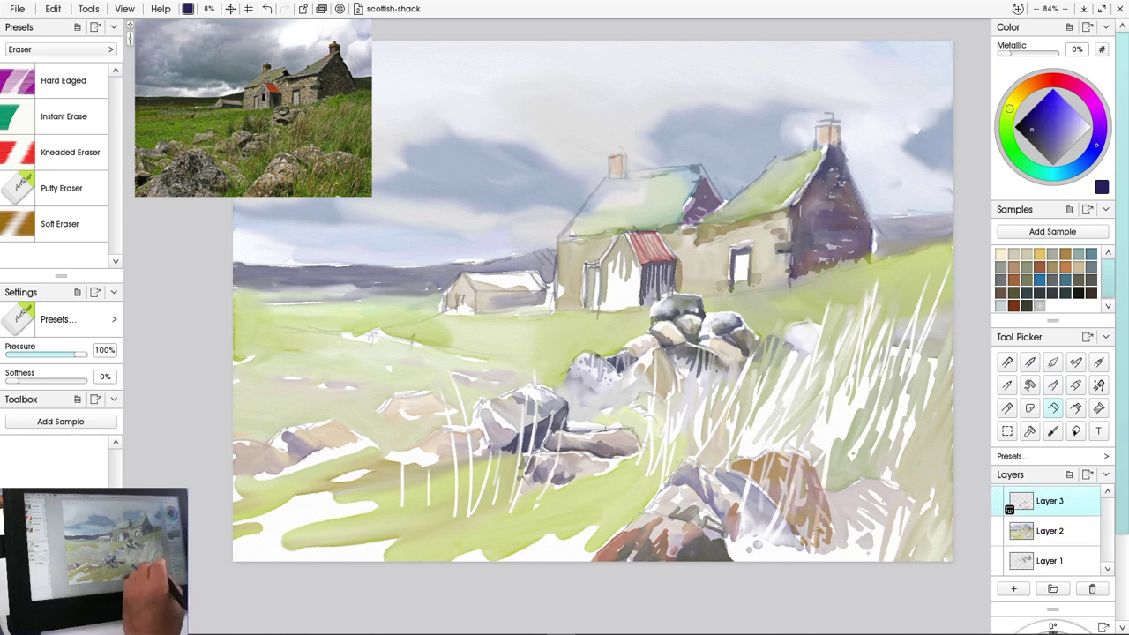
left_click(1030, 363)
mouse_move(836, 505)
left_mouse_down()
mouse_move(835, 546)
mouse_move(859, 544)
left_mouse_up()
mouse_move(867, 494)
left_mouse_down()
mouse_move(866, 538)
mouse_move(877, 488)
mouse_move(860, 538)
left_mouse_up()
Paint light yellow-green washes on Layer 3 through the lower right grass and along the foreground rock's base
left_click(1010, 109)
left_click(1073, 119)
left_click_drag(843, 505, 866, 488)
left_click_drag(868, 528, 873, 557)
left_click_drag(901, 510, 882, 557)
left_click_drag(928, 490, 902, 559)
left_click_drag(767, 528, 755, 549)
left_click_drag(782, 531, 779, 552)
left_click_drag(824, 531, 809, 559)
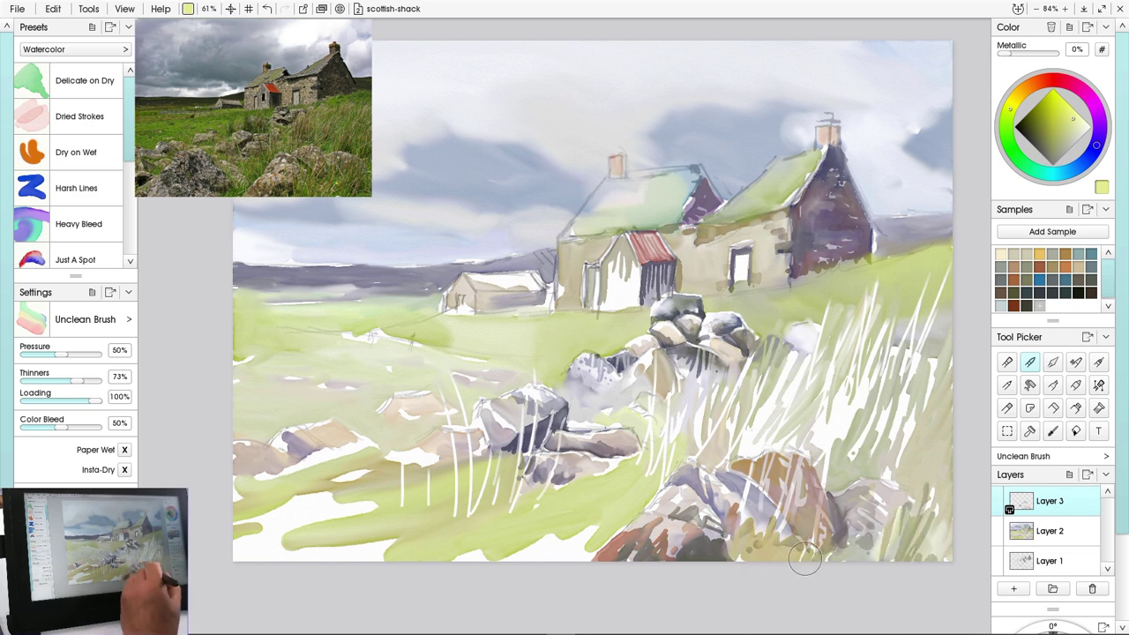
Paint yellow-green grass blades rising behind and across the top of the foreground rock
left_click_drag(829, 466, 824, 499)
left_click_drag(851, 441, 840, 492)
left_click_drag(896, 445, 868, 512)
left_click_drag(806, 394, 801, 478)
left_click_drag(779, 411, 769, 466)
left_click_drag(765, 391, 754, 463)
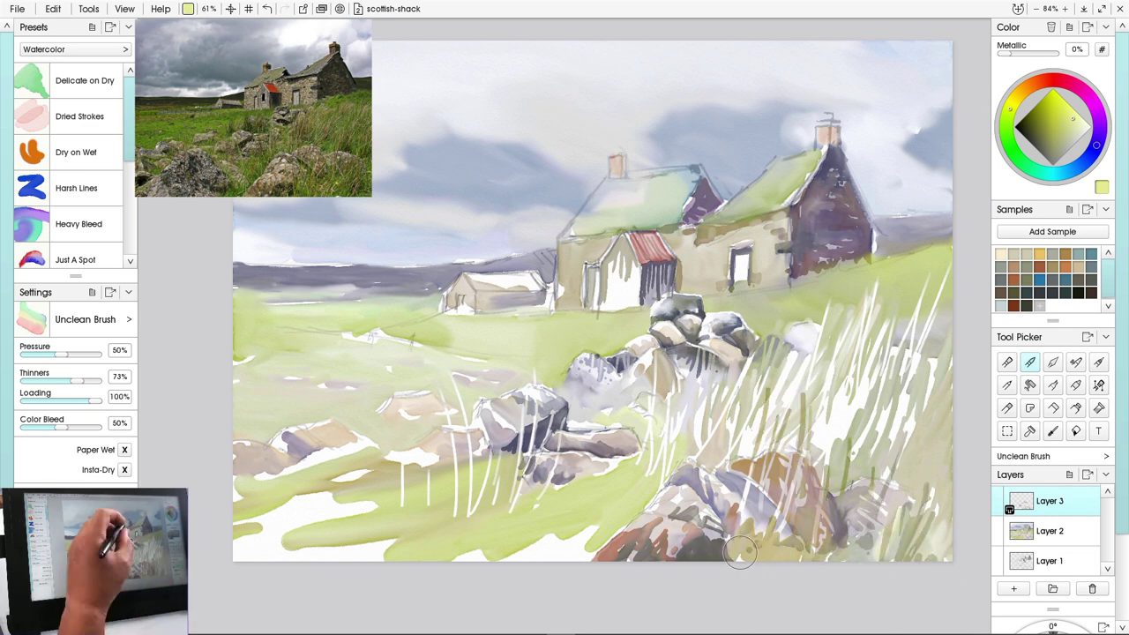
Paint crossing yellow-green grass blades left of the foreground rock and around the large boulder
mouse_move(630, 416)
left_mouse_down()
mouse_move(647, 491)
mouse_move(642, 472)
left_mouse_up()
left_click_drag(632, 462, 629, 520)
mouse_move(607, 484)
left_mouse_down()
mouse_move(606, 541)
mouse_move(593, 441)
left_mouse_up()
left_click_drag(609, 559, 565, 412)
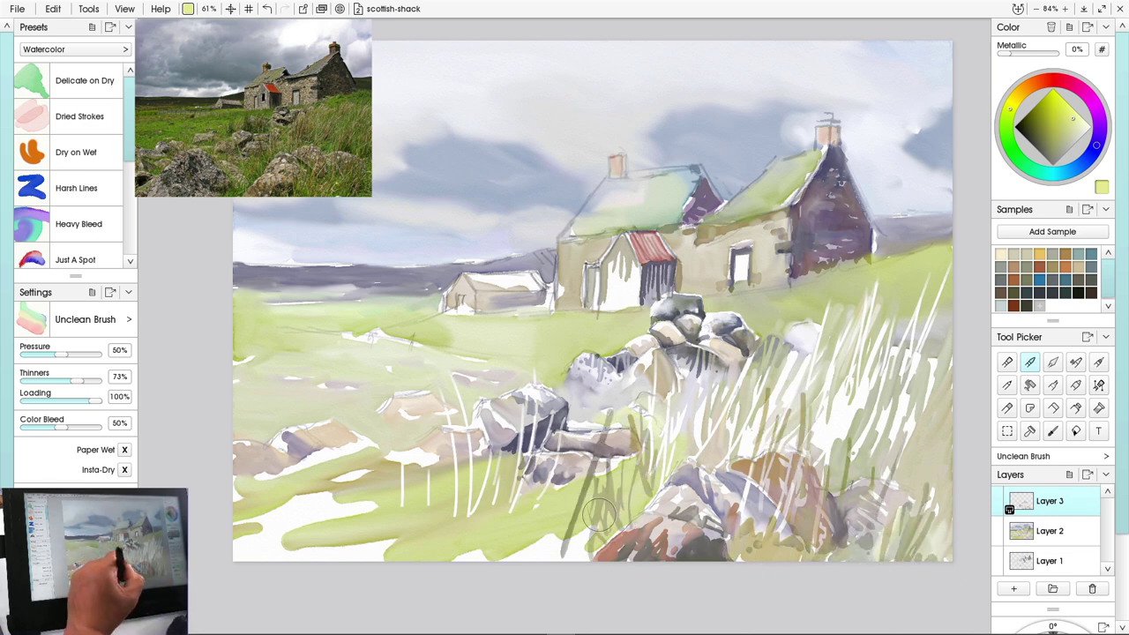
left_click_drag(621, 454, 556, 529)
left_click_drag(582, 484, 501, 561)
left_click_drag(480, 513, 459, 432)
left_click_drag(441, 459, 432, 361)
left_click_drag(487, 471, 476, 387)
left_click_drag(468, 512, 498, 448)
mouse_move(833, 280)
left_mouse_down()
mouse_move(808, 393)
mouse_move(816, 351)
left_mouse_up()
key("ctrl+z")
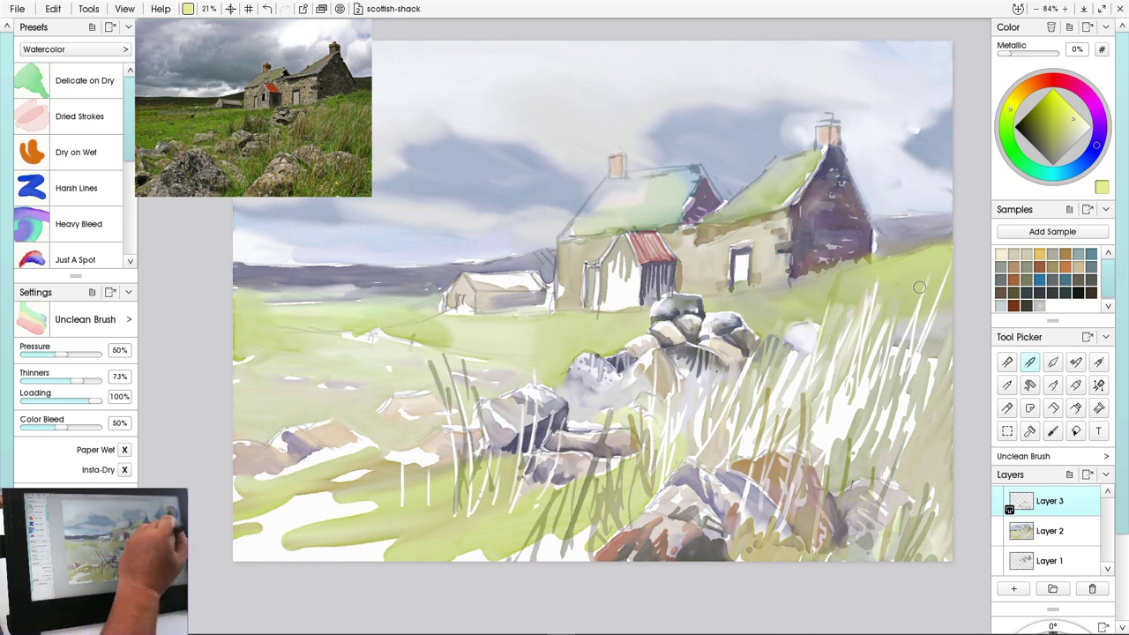
key("ctrl+z")
Paint darker olive grass blades through the tall grass on the slope to the right of the rock pile
left_click(1042, 122)
left_click_drag(843, 269, 829, 317)
mouse_move(875, 268)
left_mouse_down()
mouse_move(854, 370)
mouse_move(875, 358)
left_mouse_up()
left_click_drag(936, 257, 903, 344)
left_click_drag(875, 301, 831, 402)
left_click_drag(836, 330, 798, 395)
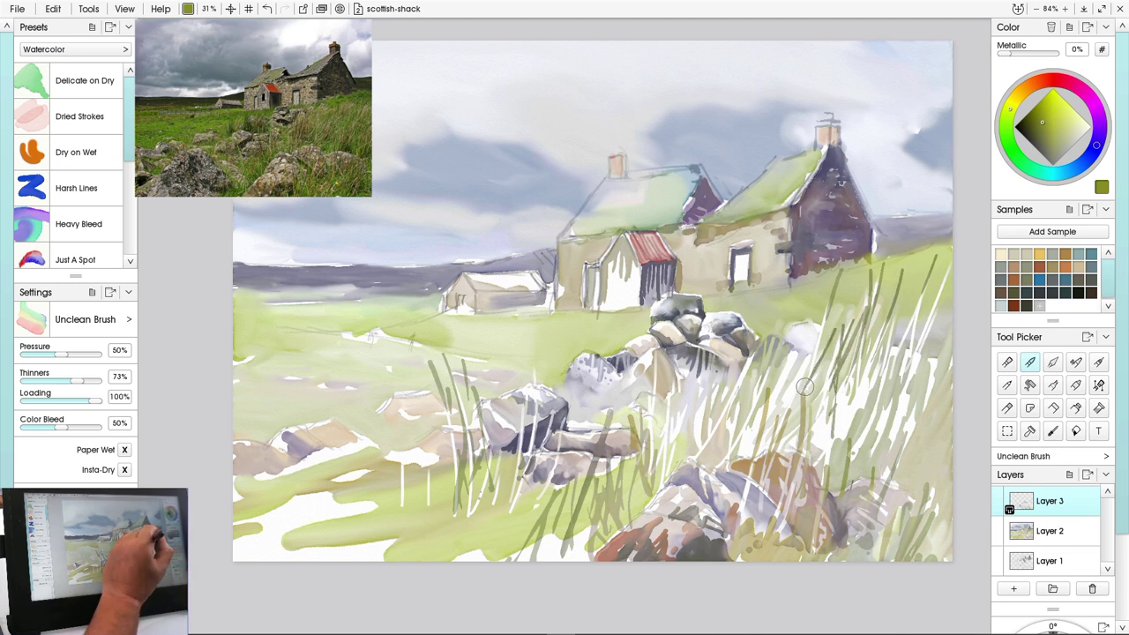
left_click_drag(813, 344, 785, 397)
left_click_drag(911, 309, 865, 457)
Add dark blue-violet blades through the tall grass near the right edge of the painting
left_click(1096, 145)
left_click_drag(884, 345, 848, 430)
left_click_drag(912, 347, 898, 395)
left_click_drag(932, 331, 905, 454)
mouse_move(801, 341)
left_mouse_down()
mouse_move(751, 461)
mouse_move(785, 461)
left_mouse_up()
key("ctrl+z")
Switch to an ochre colour and paint grass blades on both sides of the rock pile below the cottage
left_click(1039, 254)
left_click_drag(731, 360, 706, 464)
left_click_drag(715, 388, 705, 301)
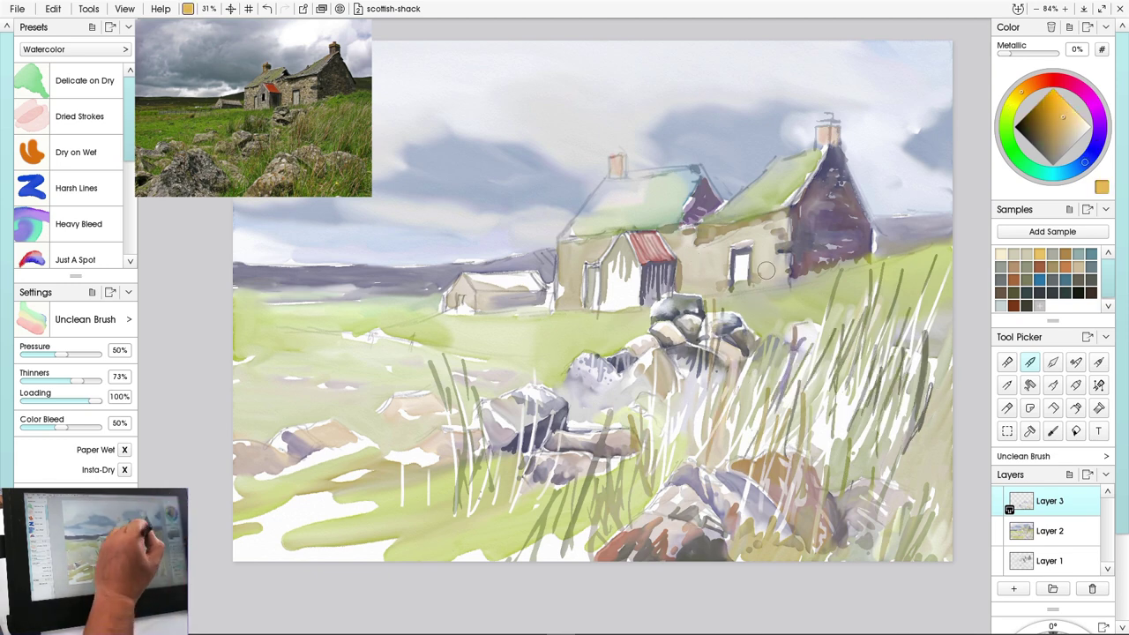
left_click_drag(766, 332, 757, 265)
left_click_drag(626, 415, 617, 335)
mouse_move(609, 409)
left_mouse_down()
mouse_move(601, 375)
mouse_move(571, 342)
left_mouse_up()
left_click_drag(604, 412, 569, 352)
Paint short dark navy grass blades behind the large boulder and in front of the pile's left rocks
left_click(1066, 293)
left_click_drag(515, 393, 518, 374)
mouse_move(490, 397)
left_mouse_down()
mouse_move(493, 351)
mouse_move(499, 360)
left_mouse_up()
mouse_move(501, 392)
left_mouse_down()
mouse_move(509, 375)
mouse_move(489, 358)
mouse_move(490, 394)
left_mouse_up()
left_click_drag(469, 388, 473, 416)
left_click_drag(571, 364, 575, 412)
left_click_drag(555, 340, 566, 407)
left_click_drag(579, 365, 582, 400)
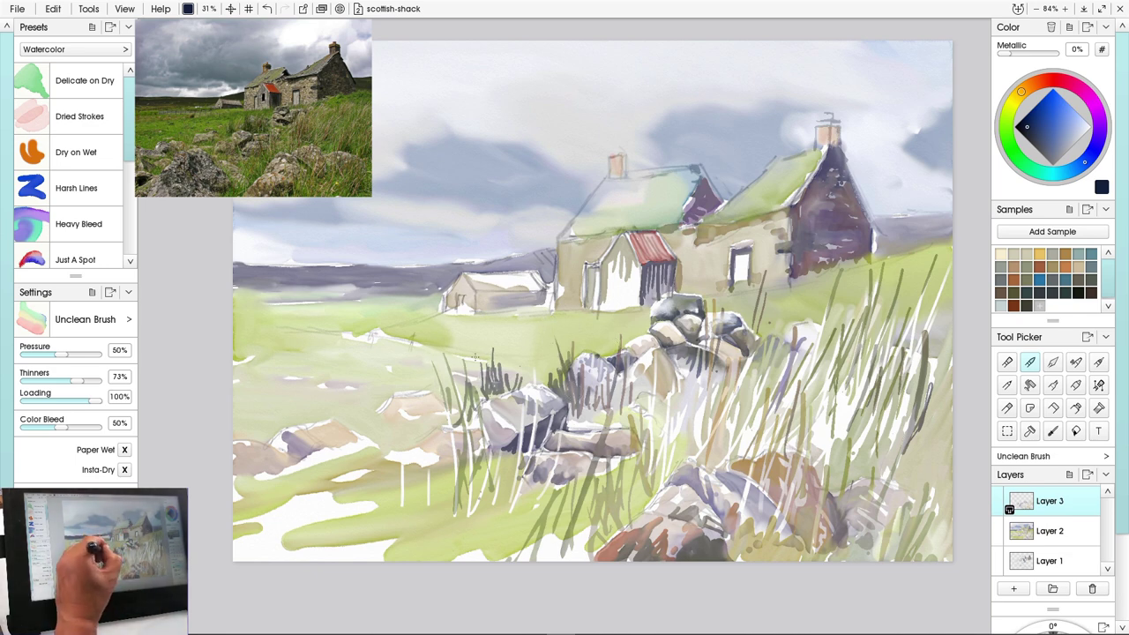
Paint a navy shadow down the middle of the foreground rock and dark grass blades on the bank to its right
mouse_move(741, 478)
left_mouse_down()
mouse_move(764, 510)
mouse_move(750, 506)
mouse_move(785, 528)
left_mouse_up()
mouse_move(732, 489)
left_mouse_down()
mouse_move(743, 513)
mouse_move(745, 505)
left_mouse_up()
left_click_drag(834, 484, 820, 441)
mouse_move(852, 482)
left_mouse_down()
mouse_move(855, 450)
mouse_move(806, 464)
mouse_move(852, 460)
mouse_move(854, 430)
left_mouse_up()
mouse_move(882, 497)
left_mouse_down()
mouse_move(868, 432)
mouse_move(891, 449)
left_mouse_up()
left_click_drag(908, 508, 895, 459)
left_click_drag(842, 499, 850, 456)
left_click_drag(854, 489, 860, 464)
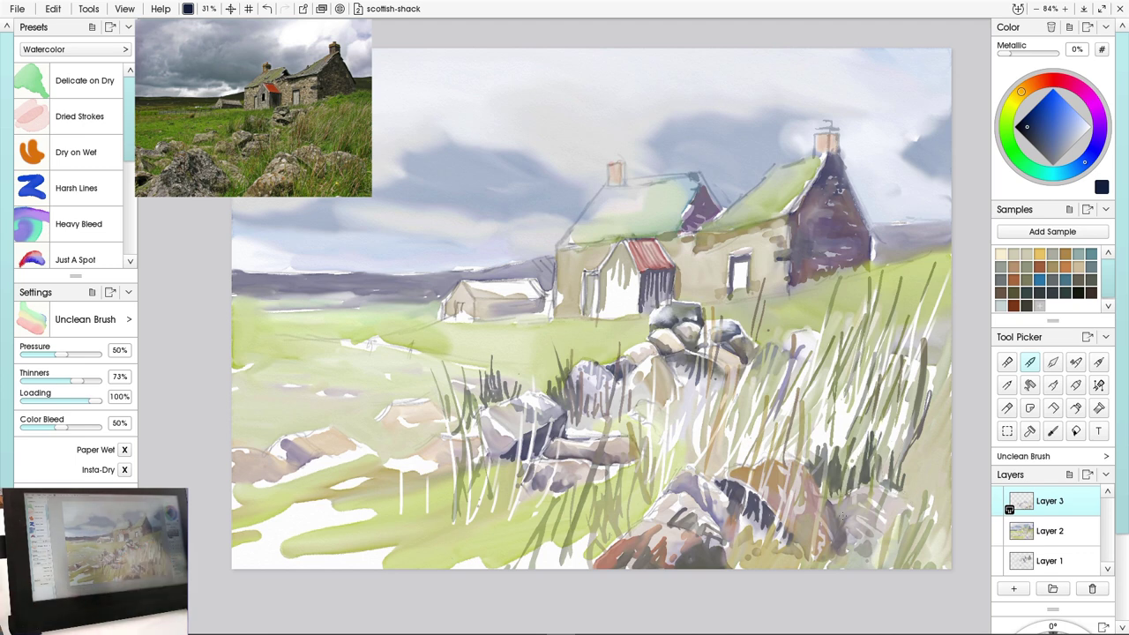
left_click_drag(820, 510, 830, 461)
left_click_drag(836, 492, 840, 457)
Add a few more navy blades left of the rock pile and above the large boulder
left_click_drag(572, 421, 549, 345)
left_click_drag(579, 424, 573, 383)
left_click_drag(503, 403, 492, 373)
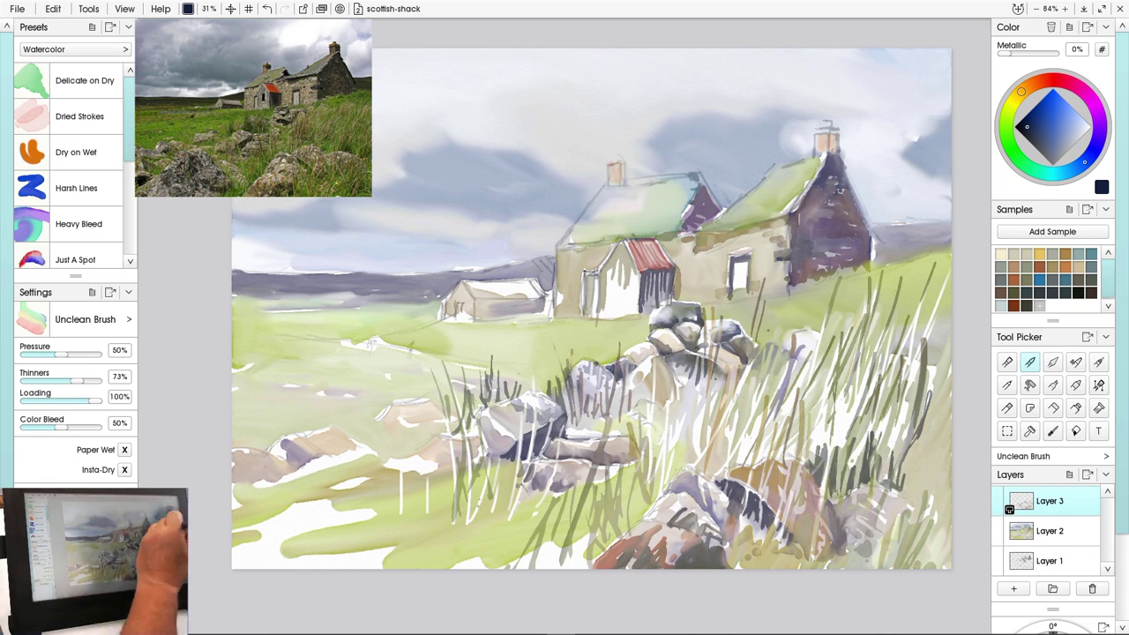
Pick an ochre colour and add a new layer above Layer 2 with the Watercolor blend mode
left_click(1039, 254)
left_click(1050, 531)
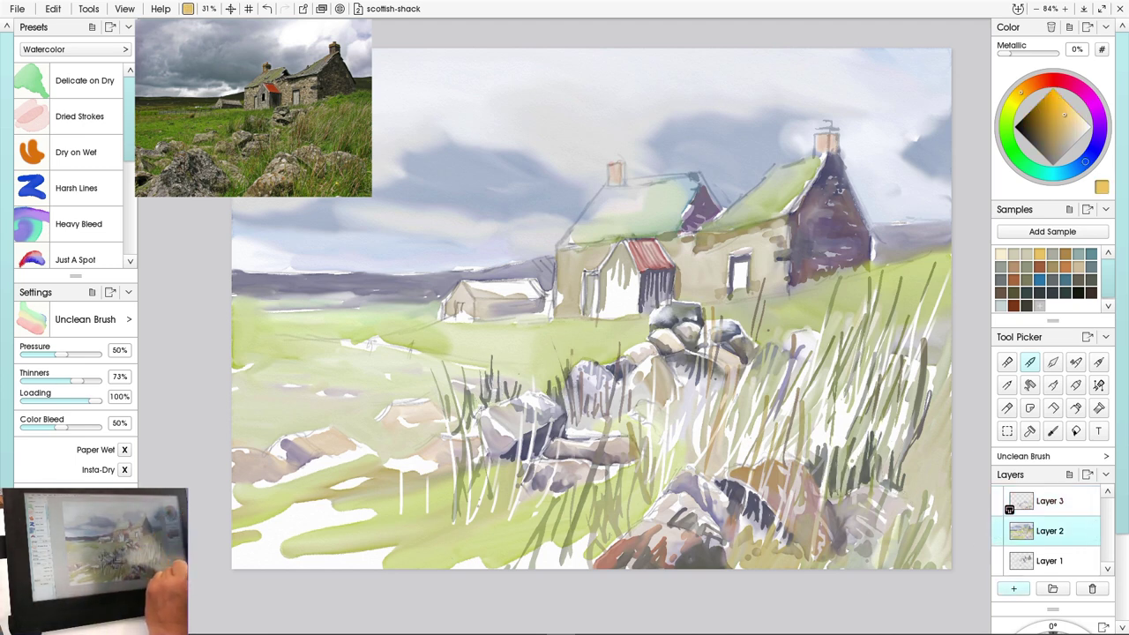
left_click(1013, 589)
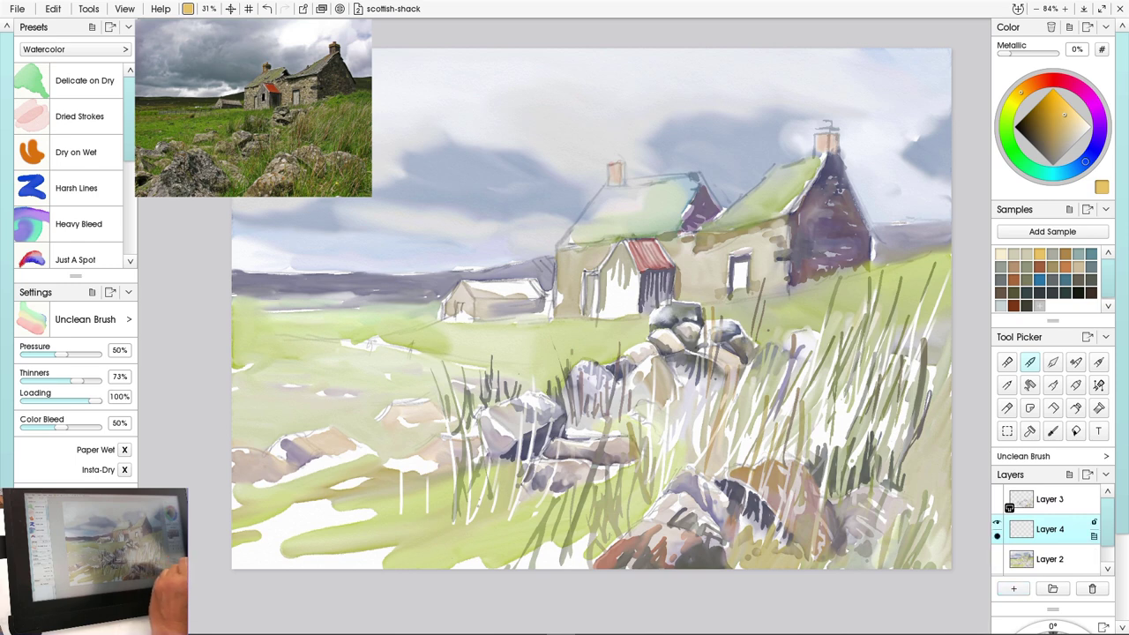
right_click(1049, 530)
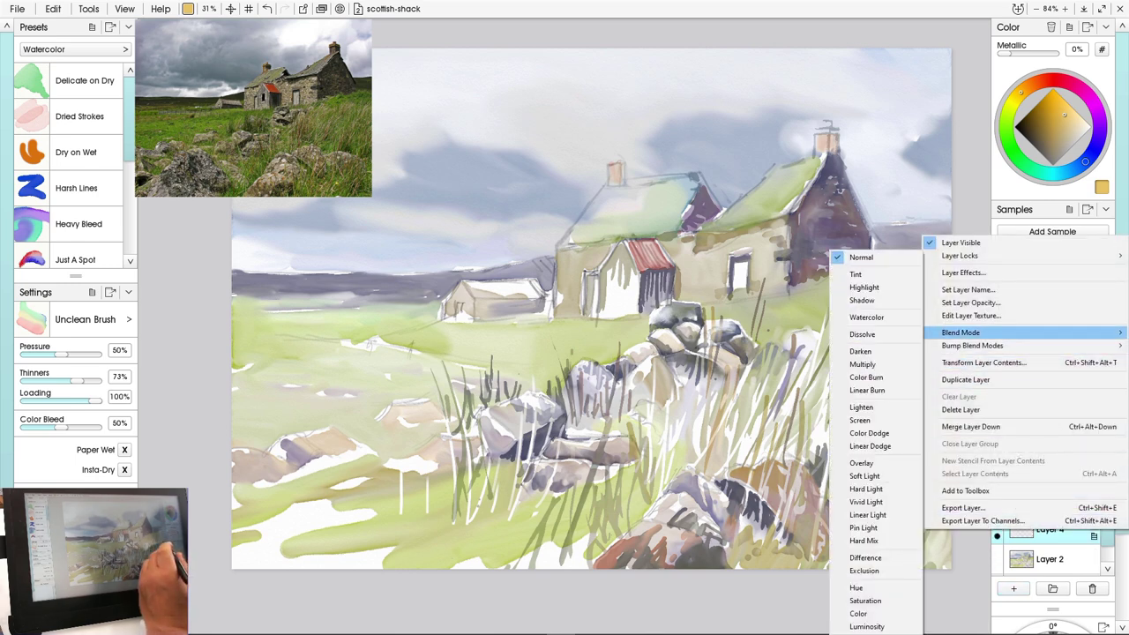
mouse_move(961, 333)
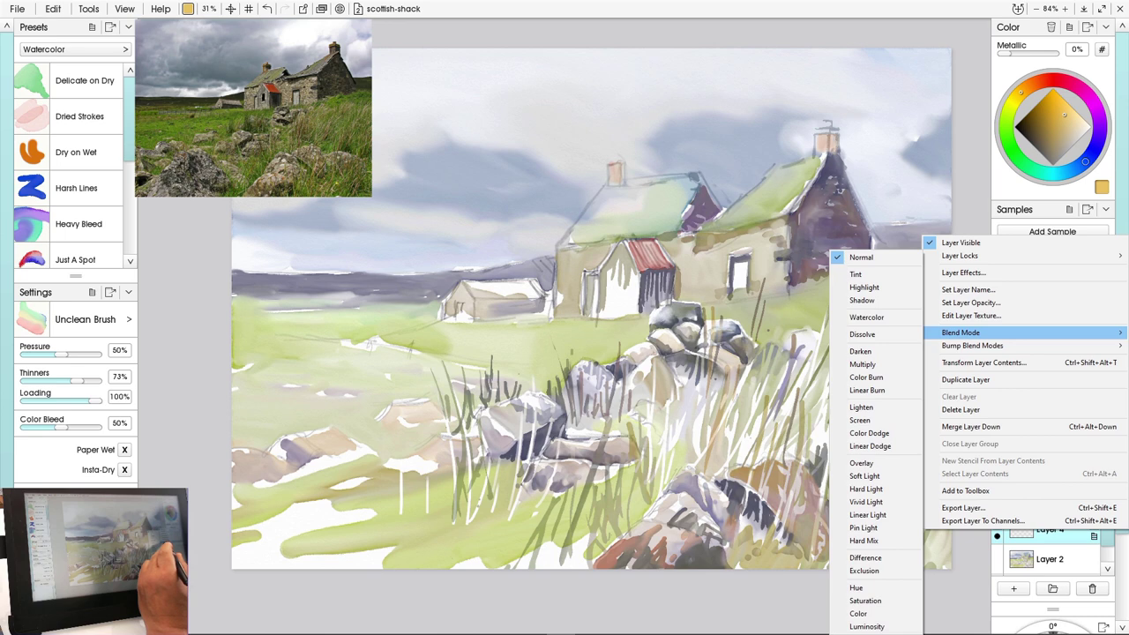
left_click(866, 317)
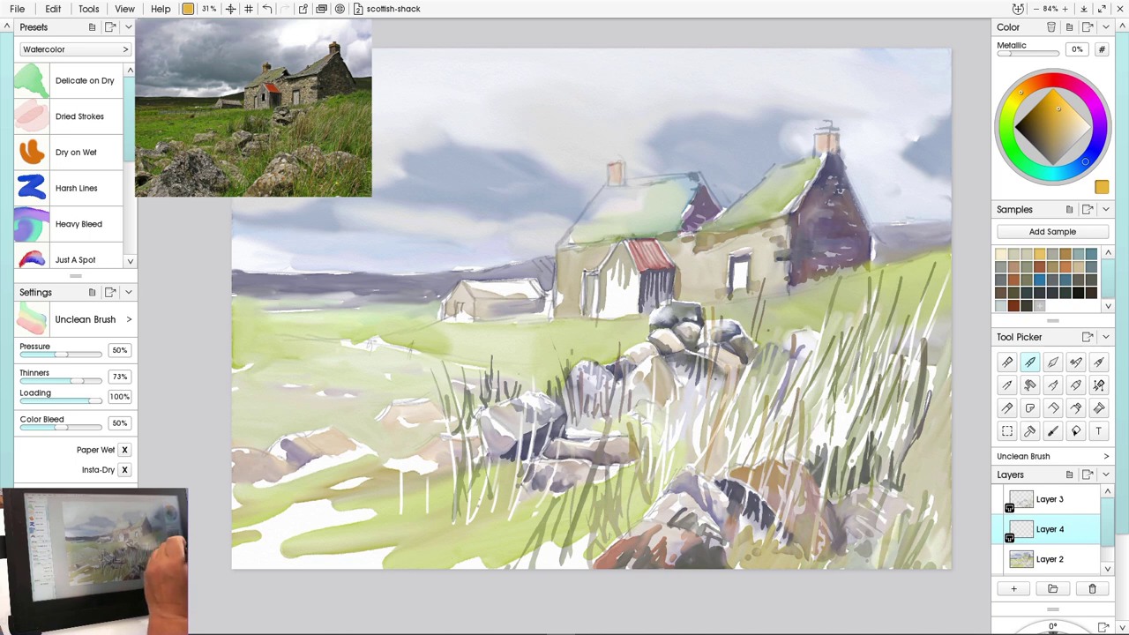
Lay a broad ochre wash over the tall grass and rocks on Layer 4 with a 291% watercolor brush
left_click(1030, 362)
mouse_move(603, 430)
left_mouse_down("shift")
mouse_move(654, 437)
mouse_move(653, 416)
left_mouse_up("shift")
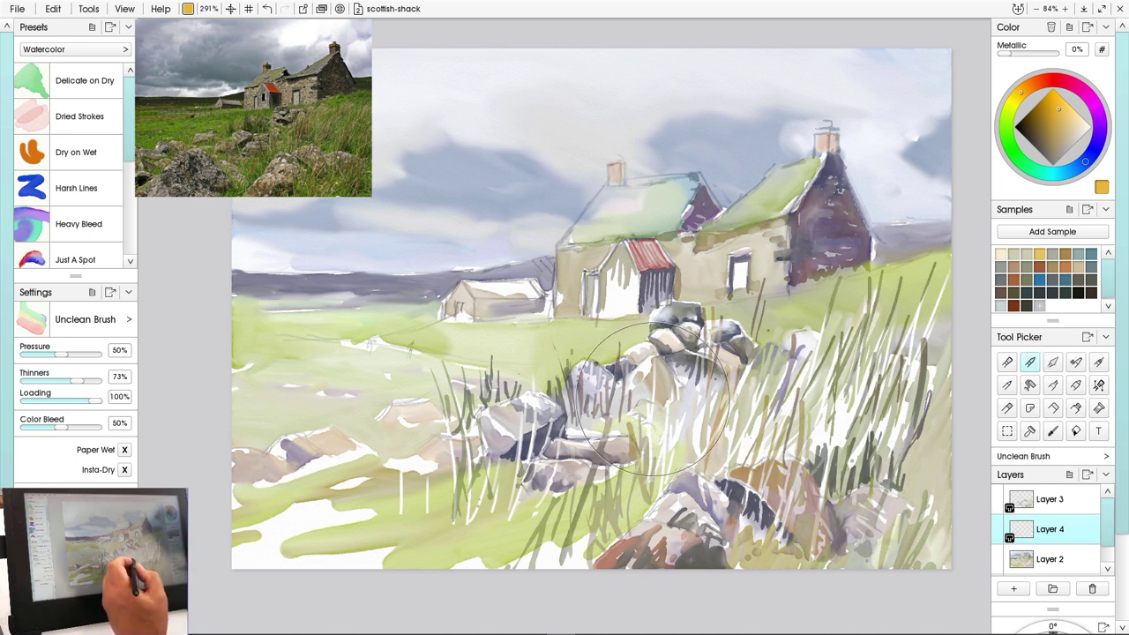
mouse_move(723, 405)
left_mouse_down()
mouse_move(718, 427)
mouse_move(730, 404)
mouse_move(785, 388)
mouse_move(803, 441)
mouse_move(689, 464)
mouse_move(714, 472)
mouse_move(618, 463)
mouse_move(891, 353)
mouse_move(915, 365)
mouse_move(917, 415)
mouse_move(891, 494)
mouse_move(908, 353)
mouse_move(897, 333)
mouse_move(945, 324)
mouse_move(841, 320)
mouse_move(697, 388)
mouse_move(652, 379)
mouse_move(674, 407)
mouse_move(583, 503)
mouse_move(791, 454)
mouse_move(850, 471)
mouse_move(923, 445)
mouse_move(920, 466)
left_mouse_up()
Switch to white and soften the ochre wash over the tall grass on Layer 4
left_click(1091, 127)
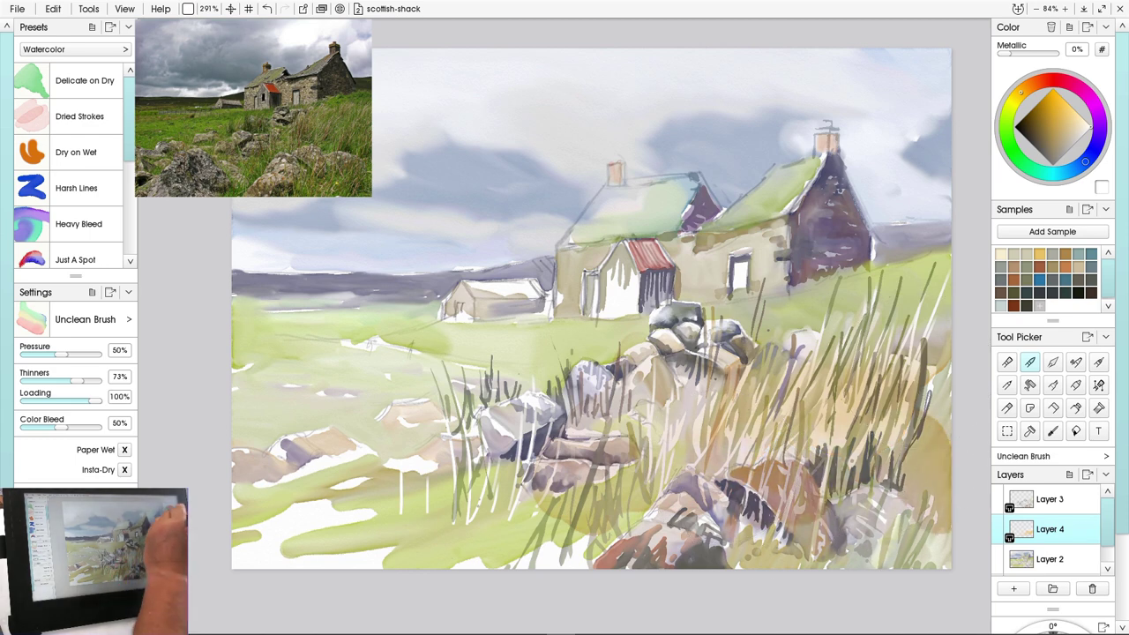
mouse_move(849, 450)
left_mouse_down()
mouse_move(918, 542)
mouse_move(938, 532)
mouse_move(958, 359)
mouse_move(813, 583)
mouse_move(825, 476)
mouse_move(800, 473)
mouse_move(803, 536)
left_mouse_up()
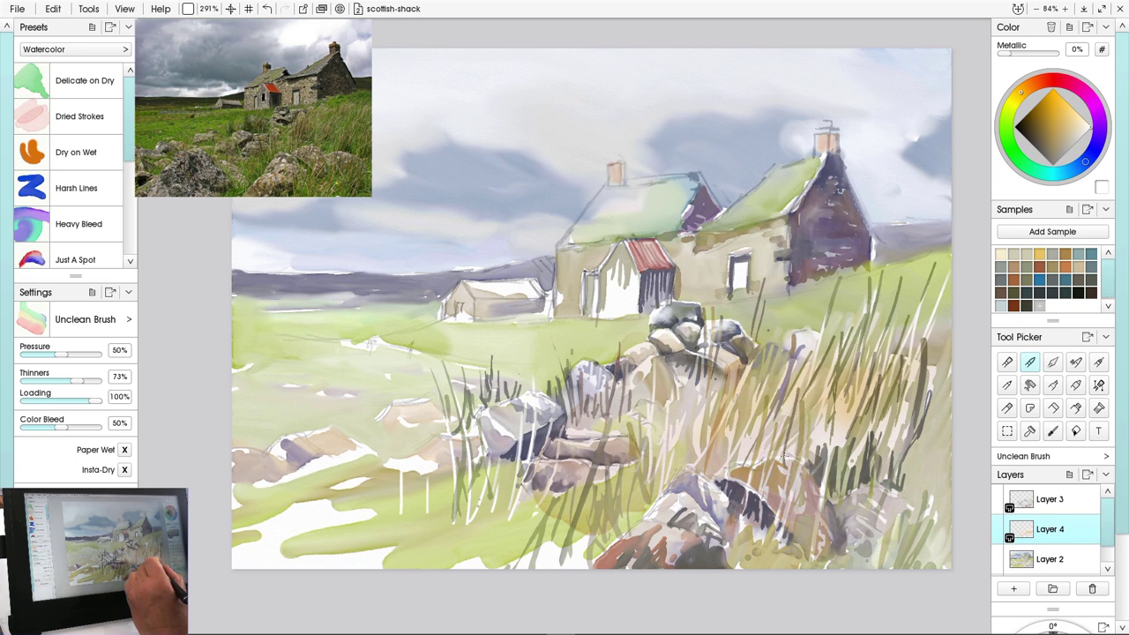
right_click(760, 493)
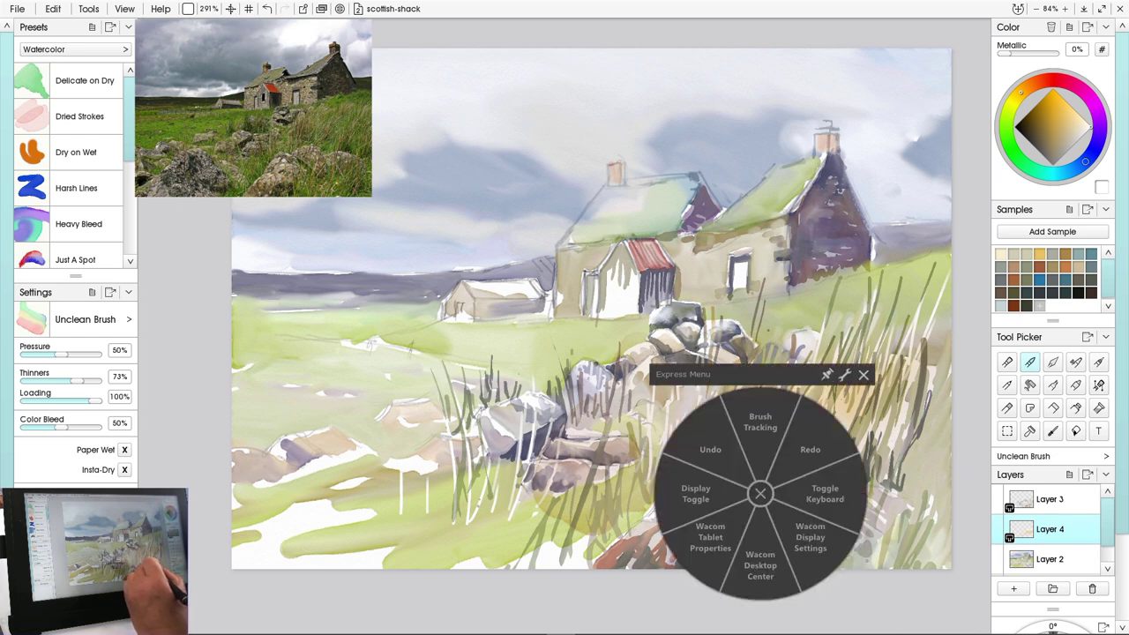
left_click(760, 494)
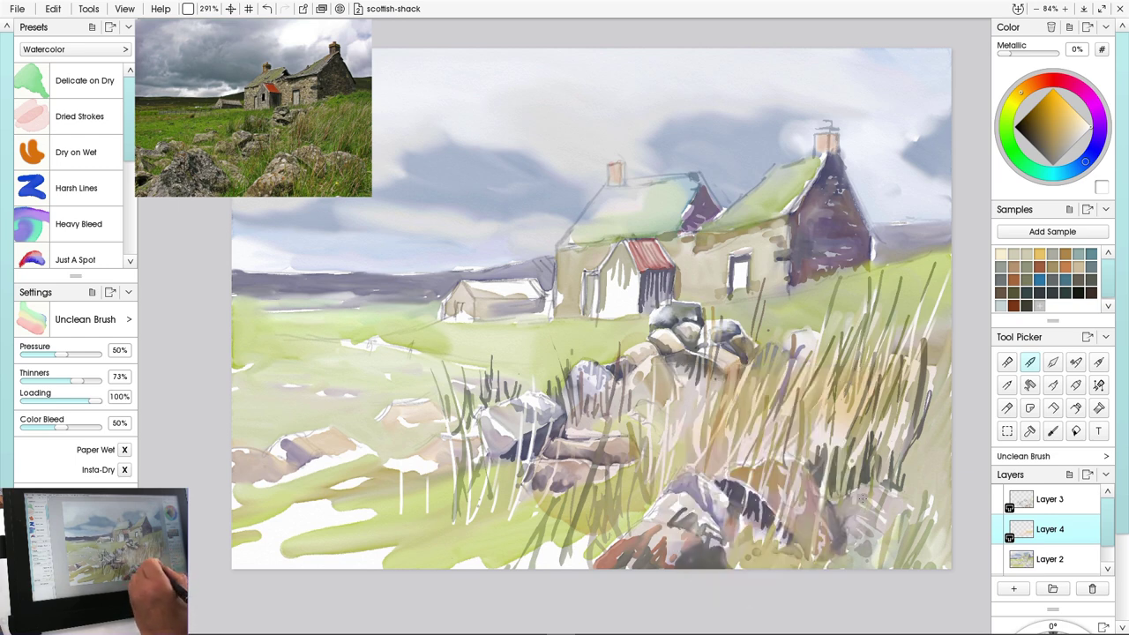
middle_click(846, 496)
left_click(949, 376)
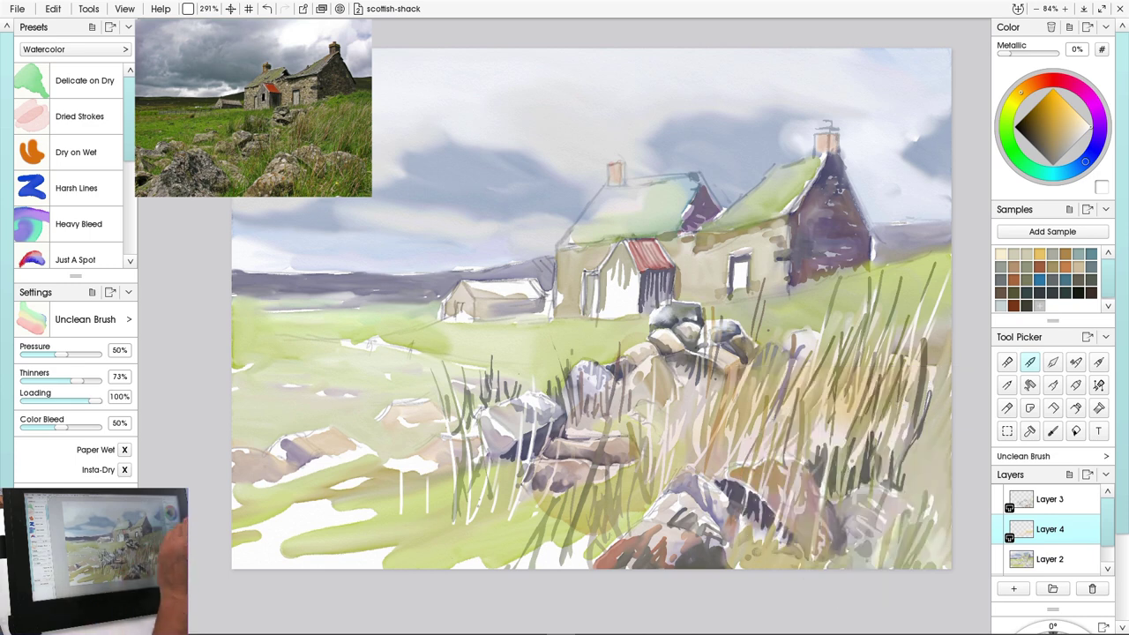
Sweep the large white brush over the rocks, grass and lower left meadow to spread a pale warm tint
mouse_move(564, 476)
left_mouse_down()
mouse_move(479, 537)
mouse_move(580, 541)
mouse_move(630, 511)
left_mouse_up()
left_click_drag(497, 508, 526, 494)
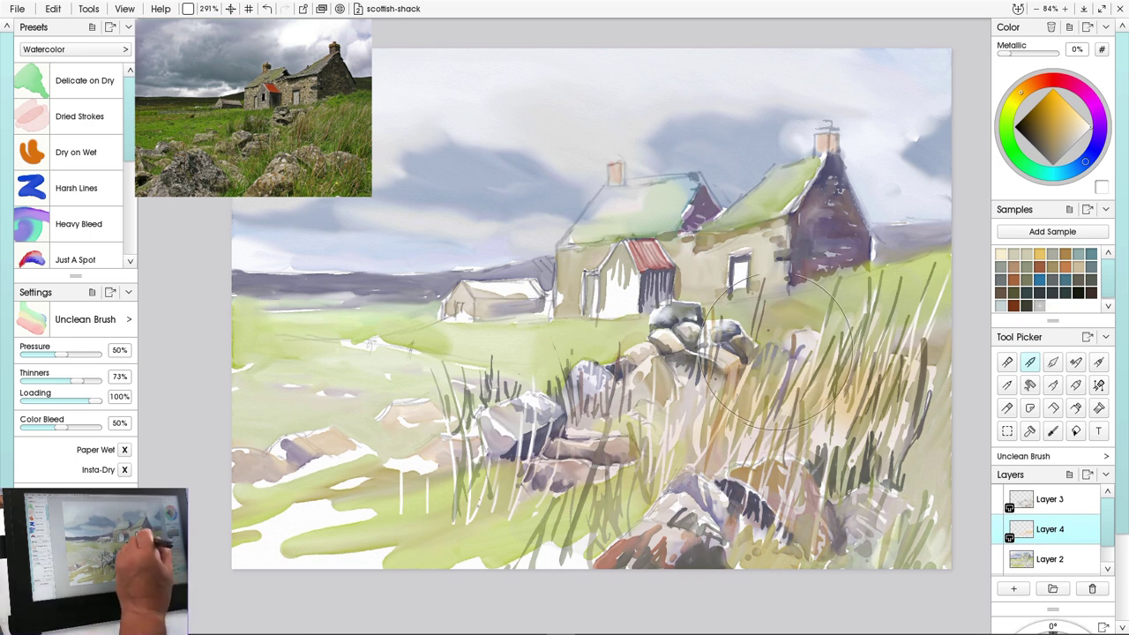
mouse_move(767, 366)
left_mouse_down()
mouse_move(846, 371)
mouse_move(935, 300)
mouse_move(935, 337)
left_mouse_up()
mouse_move(702, 369)
left_mouse_down()
mouse_move(672, 384)
mouse_move(687, 386)
left_mouse_up()
left_click_drag(670, 438, 691, 409)
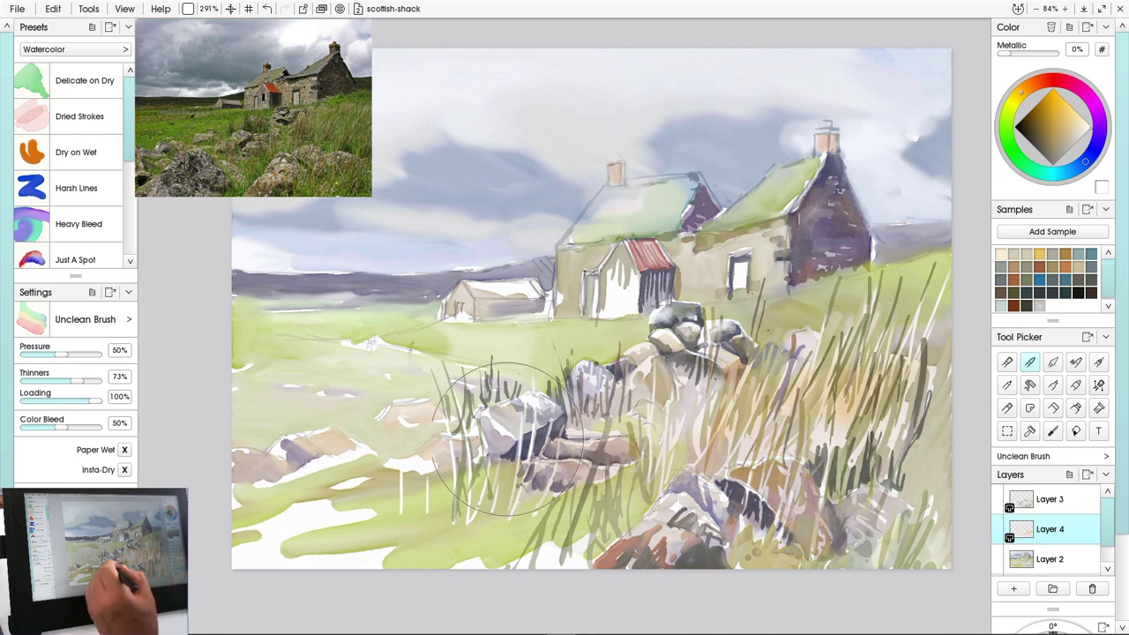
mouse_move(404, 462)
left_mouse_down()
mouse_move(282, 476)
mouse_move(344, 450)
mouse_move(489, 454)
left_mouse_up()
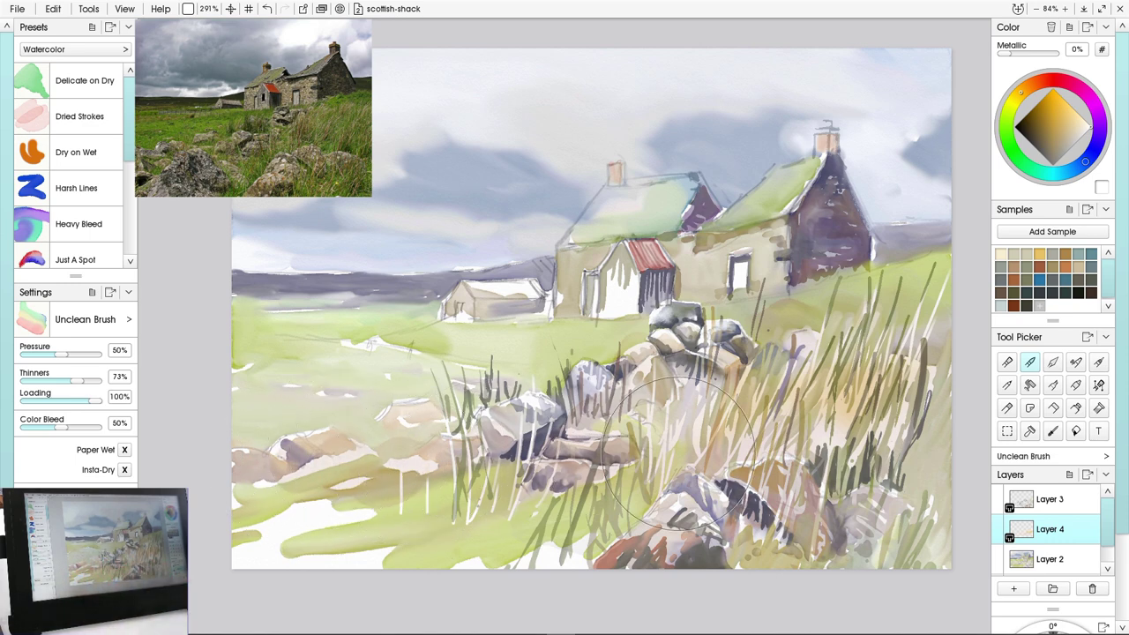
mouse_move(291, 503)
left_mouse_down()
mouse_move(259, 542)
mouse_move(365, 555)
mouse_move(391, 530)
mouse_move(337, 564)
mouse_move(255, 586)
mouse_move(373, 557)
mouse_move(538, 582)
mouse_move(476, 549)
left_mouse_up()
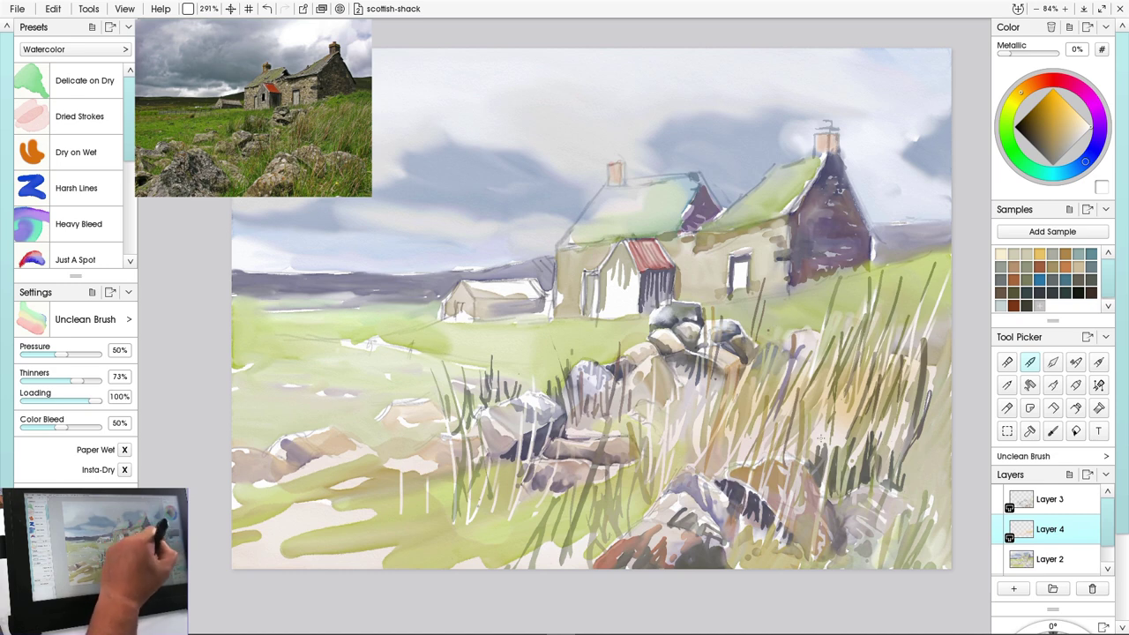
Blend the ochre in the tall grass right of the rock pile with further white strokes
left_click_drag(873, 351, 837, 441)
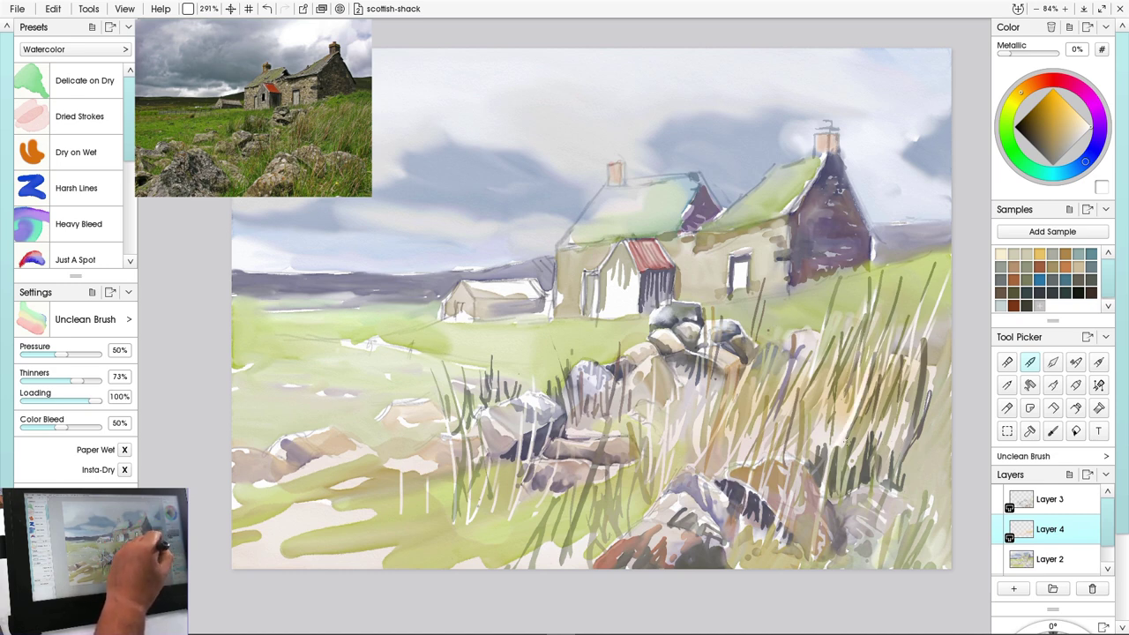
left_click_drag(836, 339, 813, 429)
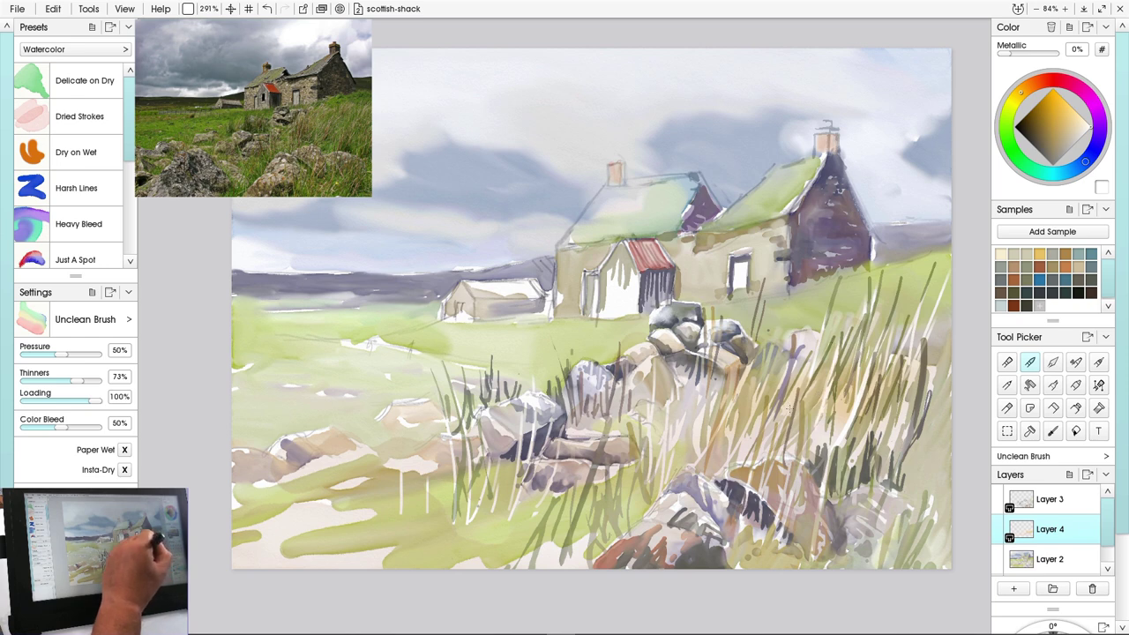
left_click_drag(880, 348, 853, 432)
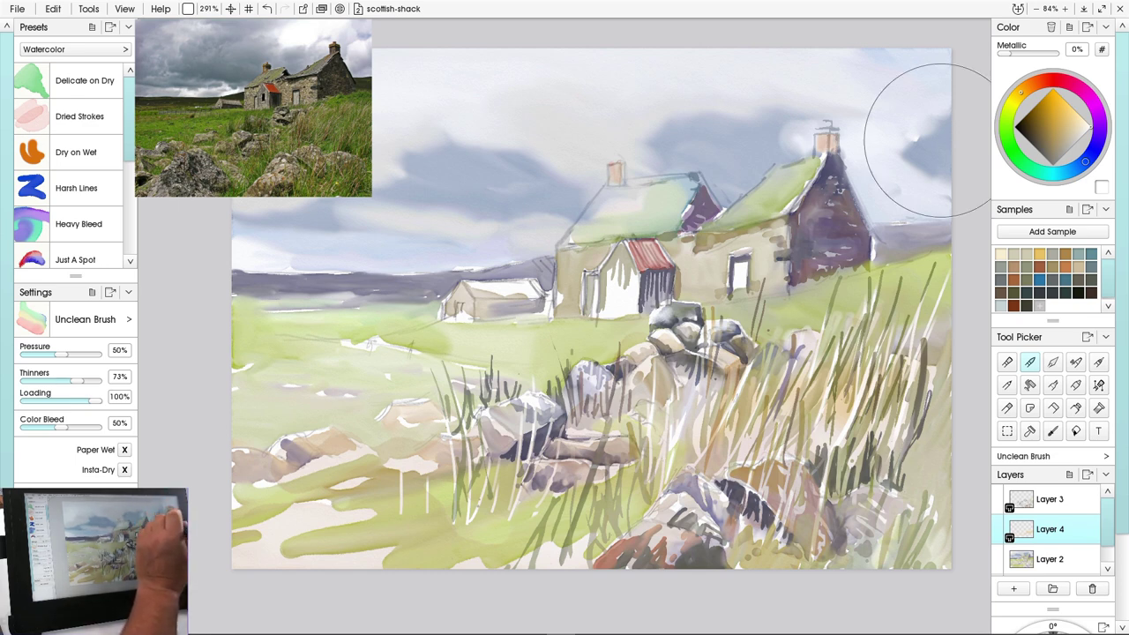
Tint the cottage's window and white porch front pale lavender-blue on Layer 4 with a smaller brush
left_click(1085, 162)
left_click(1077, 132)
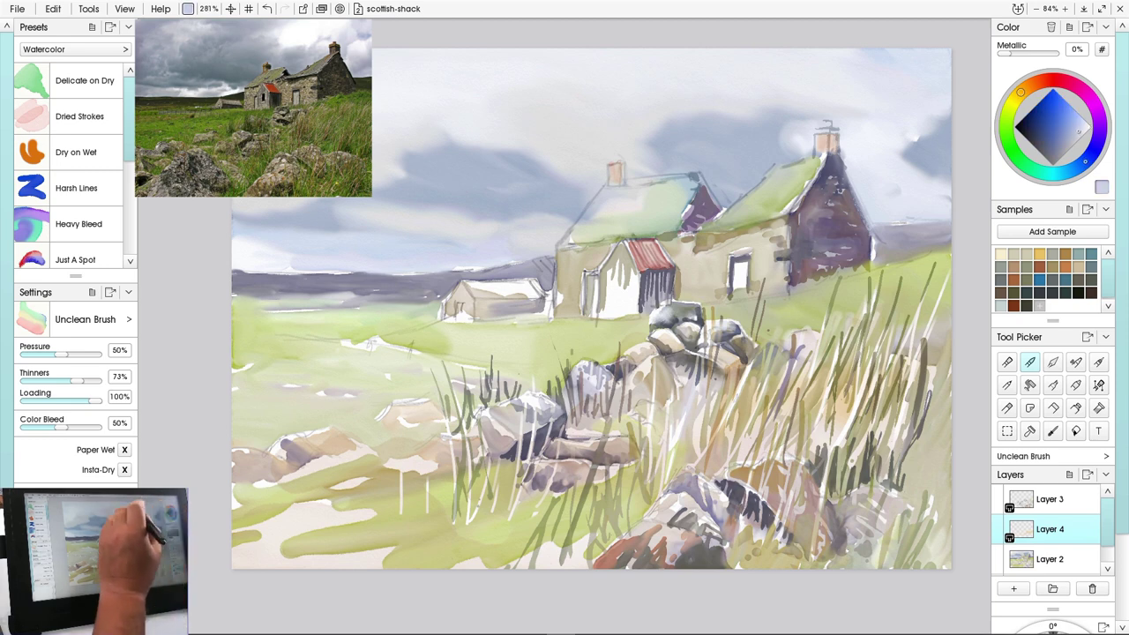
mouse_move(734, 271)
left_mouse_down()
mouse_move(768, 331)
mouse_move(735, 273)
left_mouse_up()
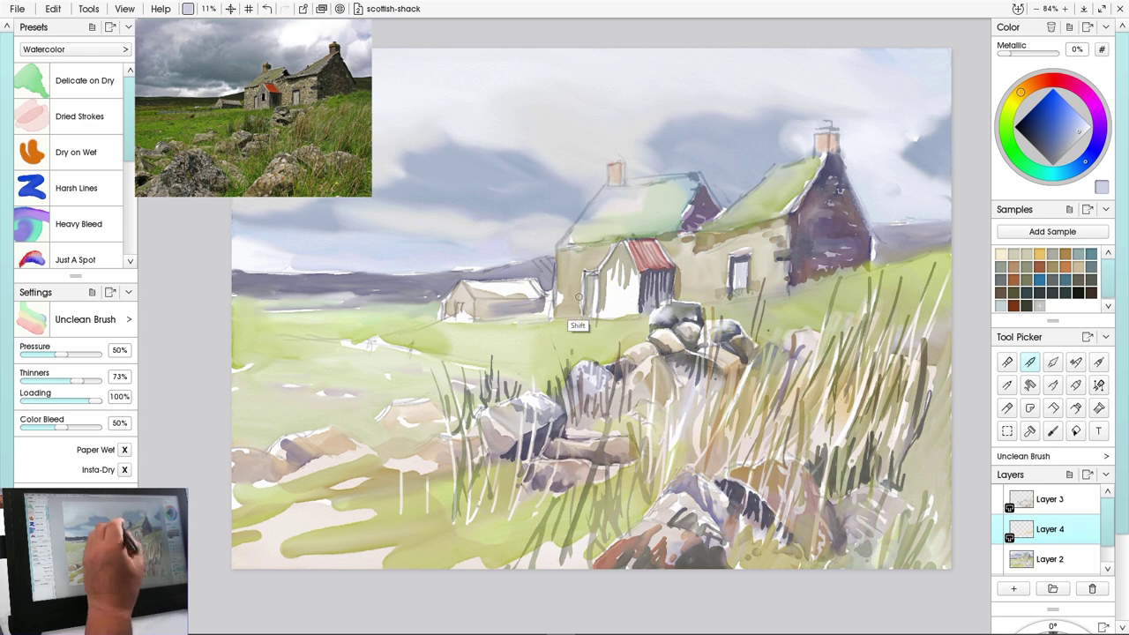
key("bracketright")
mouse_move(626, 279)
left_mouse_down()
mouse_move(634, 306)
mouse_move(622, 262)
mouse_move(605, 313)
mouse_move(621, 313)
mouse_move(585, 305)
mouse_move(597, 284)
mouse_move(613, 309)
left_mouse_up()
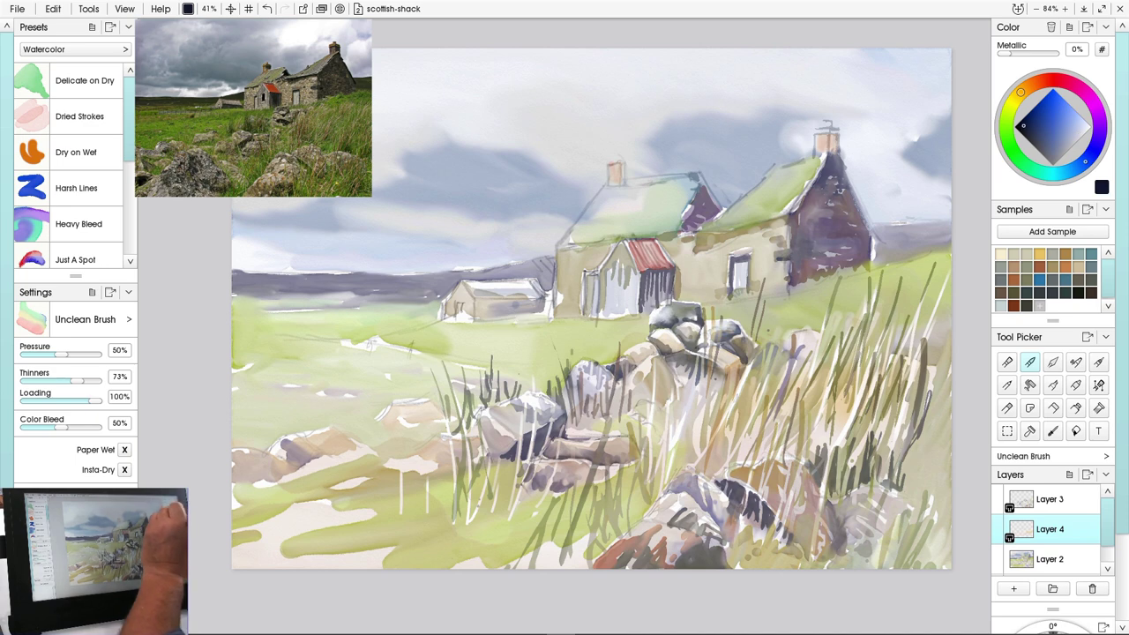
Darken the gable's outer roof edge and the main chimney's shaded side on Layer 4 with navy Heavy Bleed strokes
left_click(1021, 126)
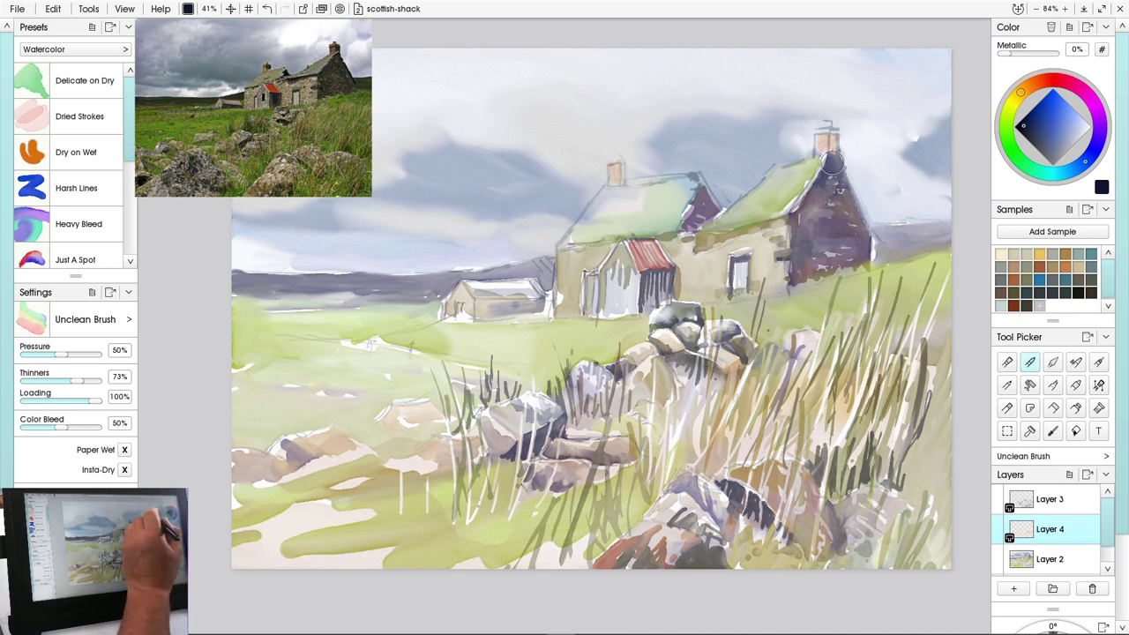
key("[")
key("[")
key("bracketleft")
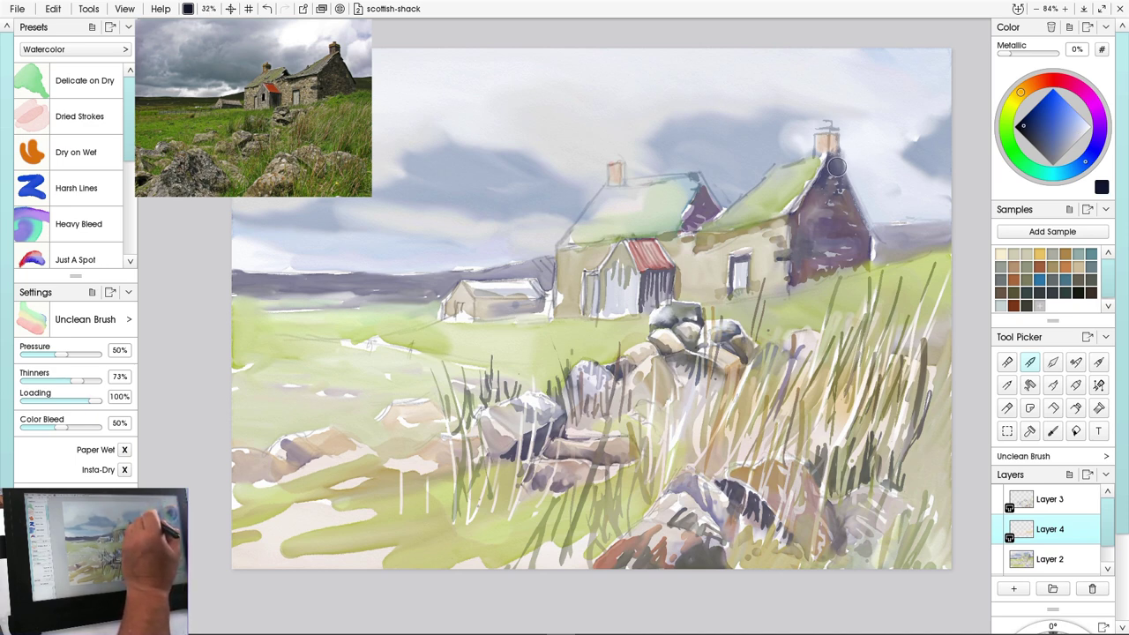
key("bracketleft")
key("bracketleft")
key("bracketleft")
key("bracketleft")
key("bracketleft")
key("bracketleft")
key("bracketleft")
key("bracketleft")
key("bracketleft")
key("bracketleft")
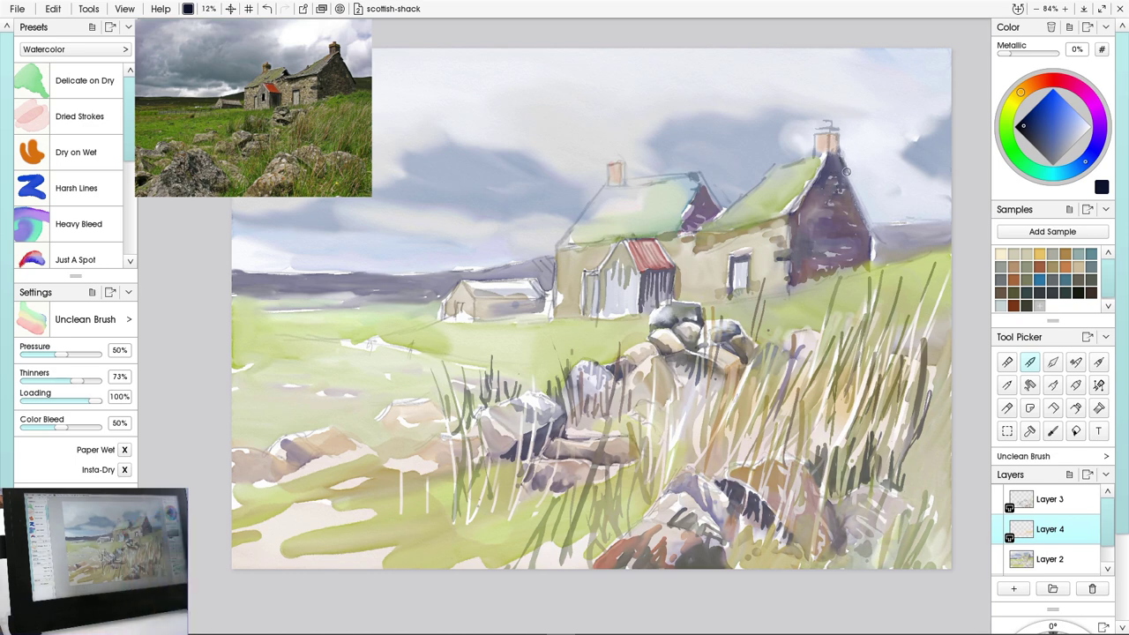
left_click(78, 224)
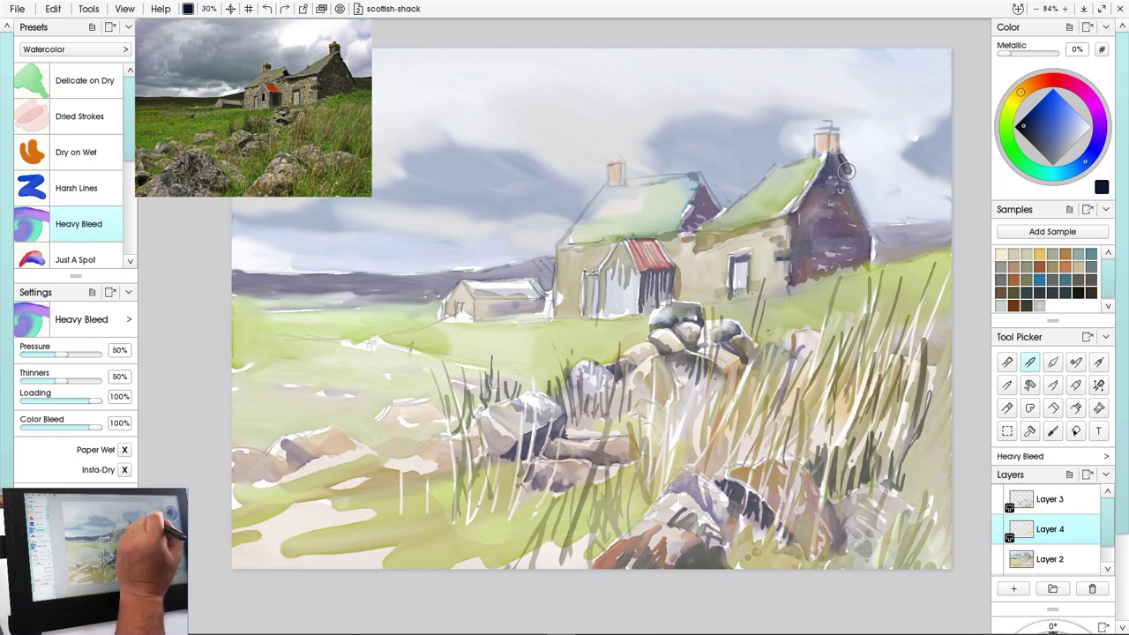
key("ctrl")
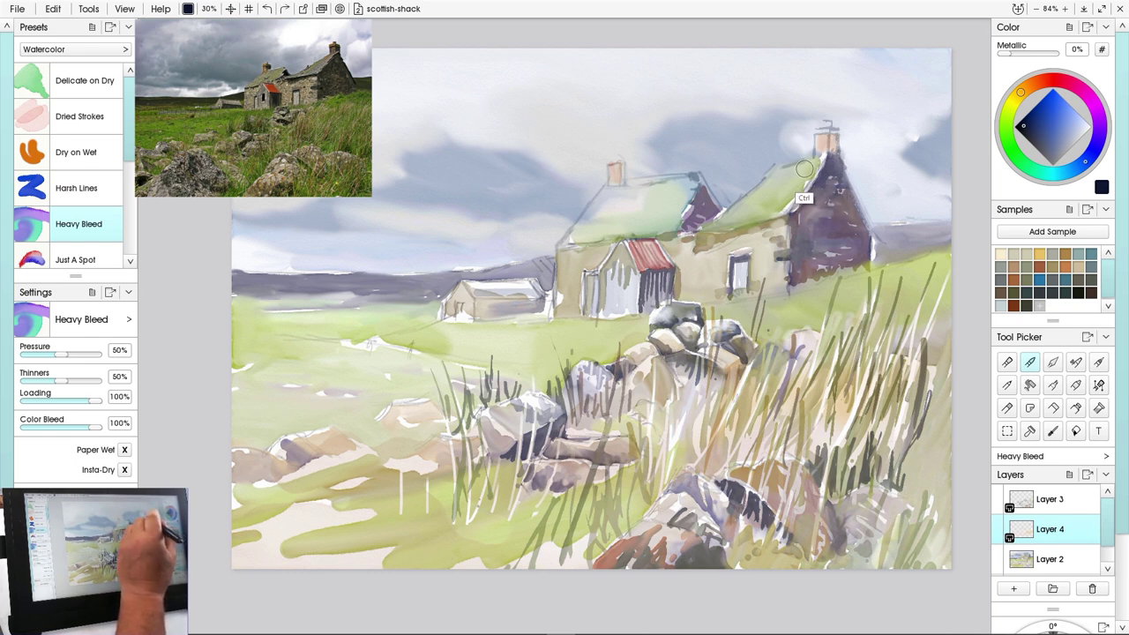
left_click(1034, 128)
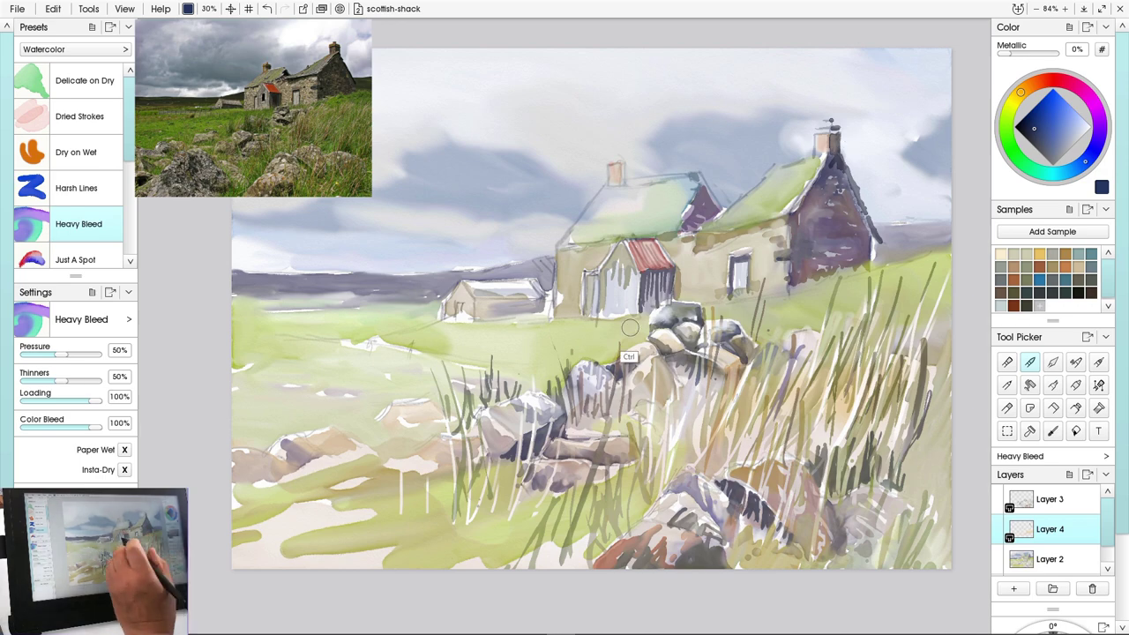
Paint a dark navy shadow beneath the sloping roof edge between the green roof and the purple gable wall
left_click_drag(629, 356, 718, 358)
left_click_drag(706, 278, 461, 360)
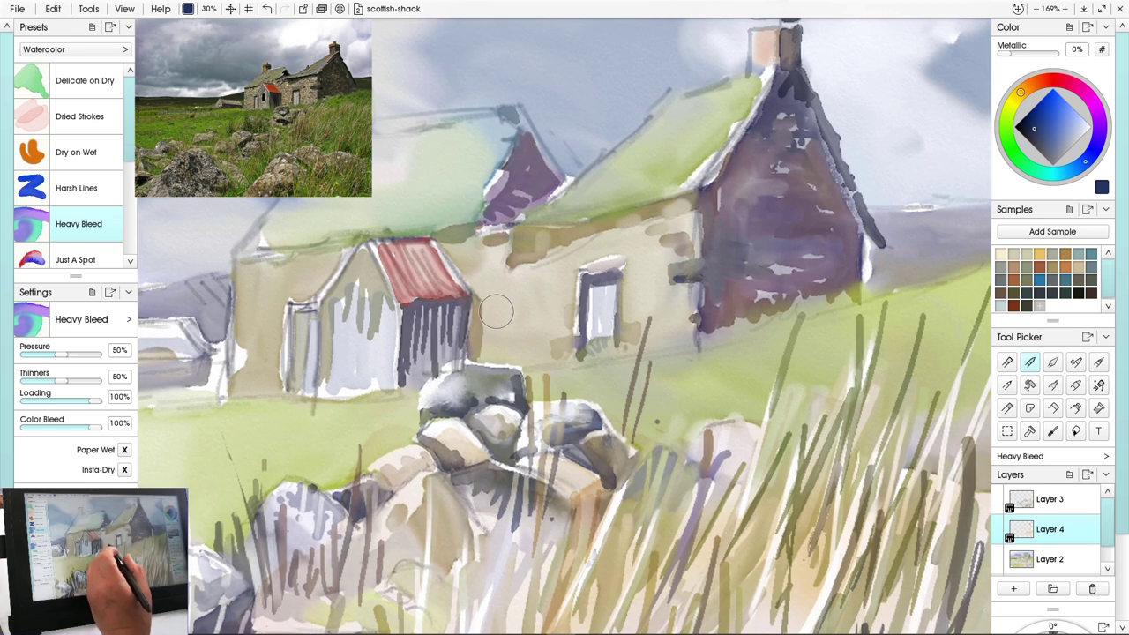
left_click_drag(776, 88, 715, 187)
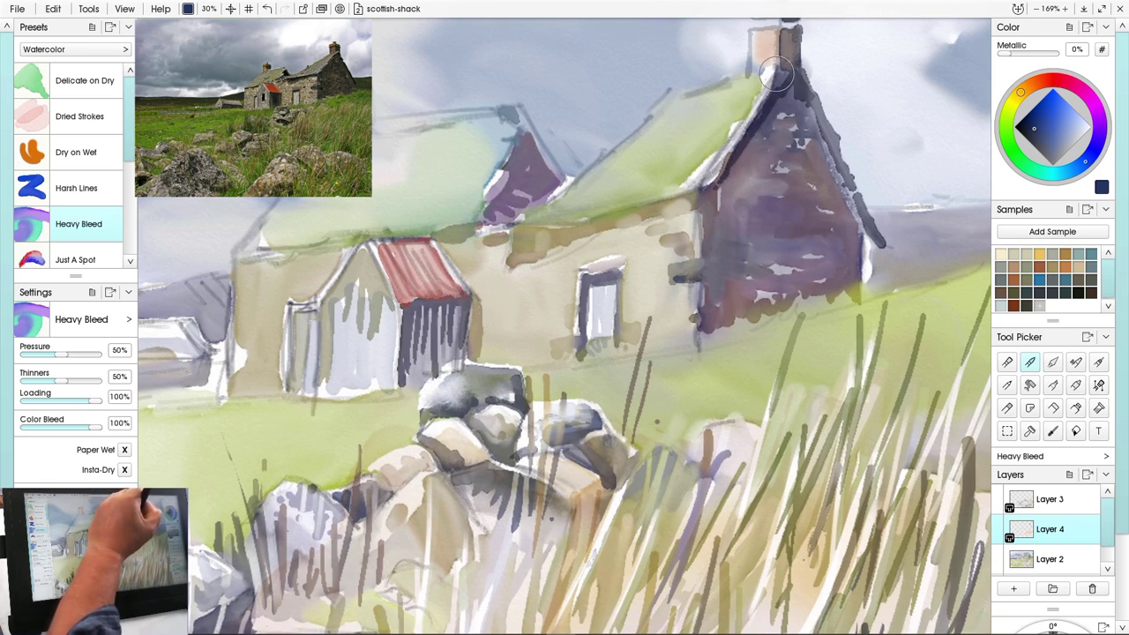
left_click_drag(785, 69, 707, 188)
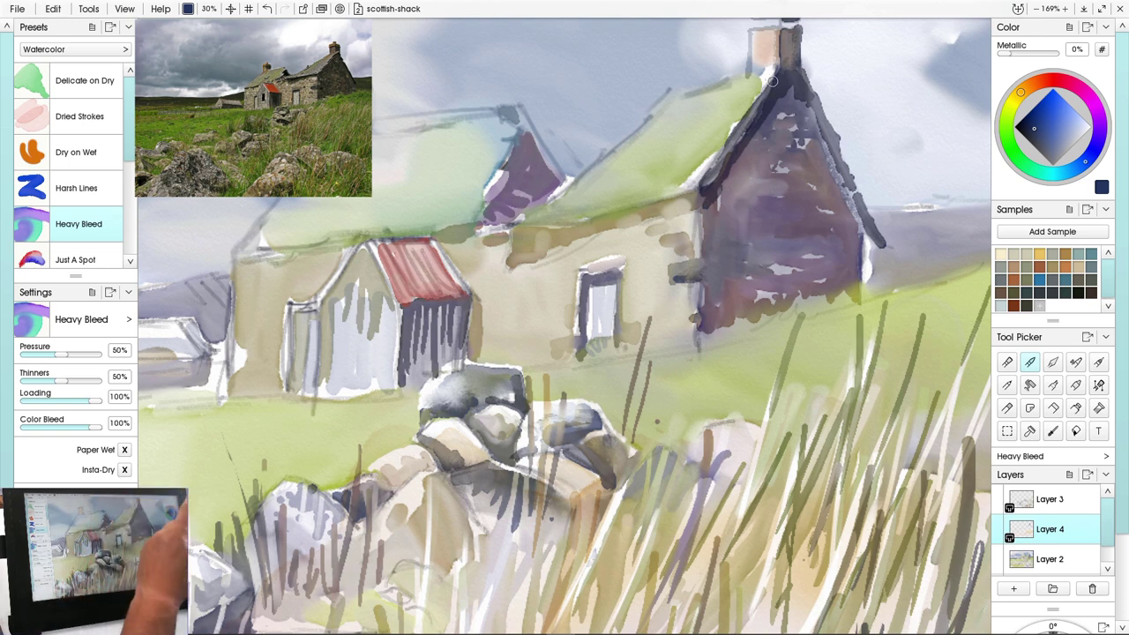
Erase a thin highlight along the gable's dark roof edge on Layer 2 with a 1% eraser
key("e")
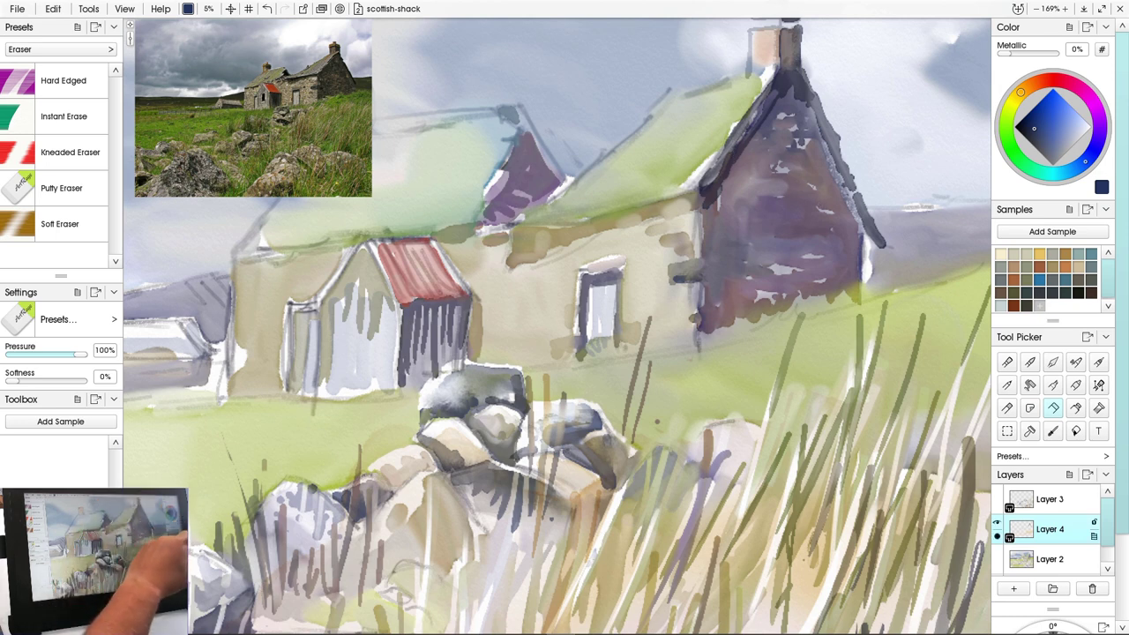
left_click(1050, 560)
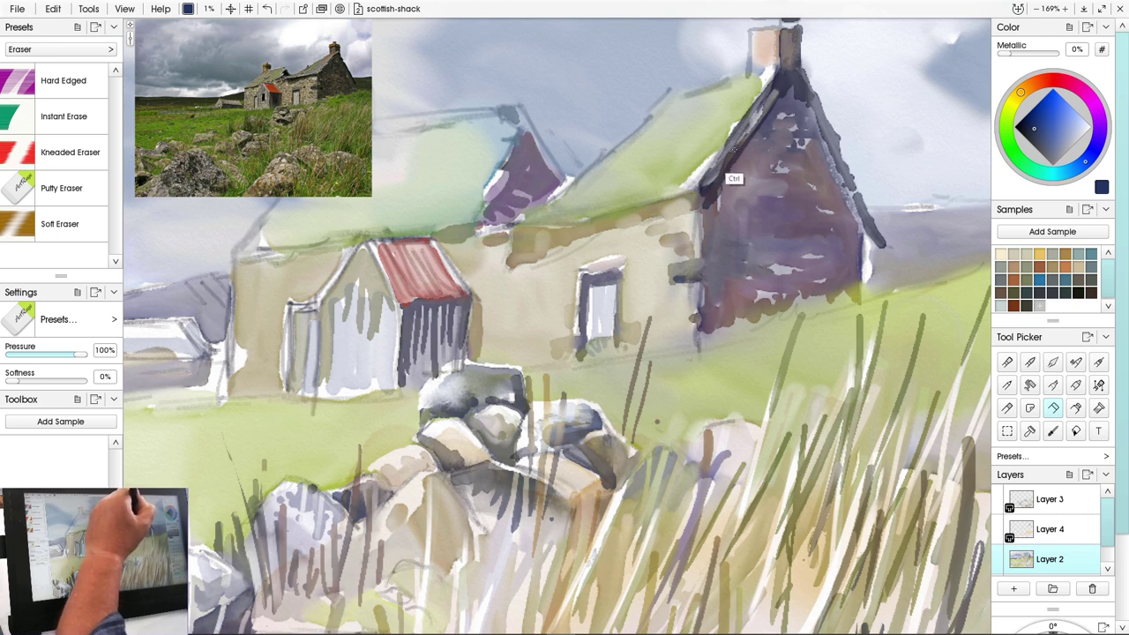
key("ctrl+z")
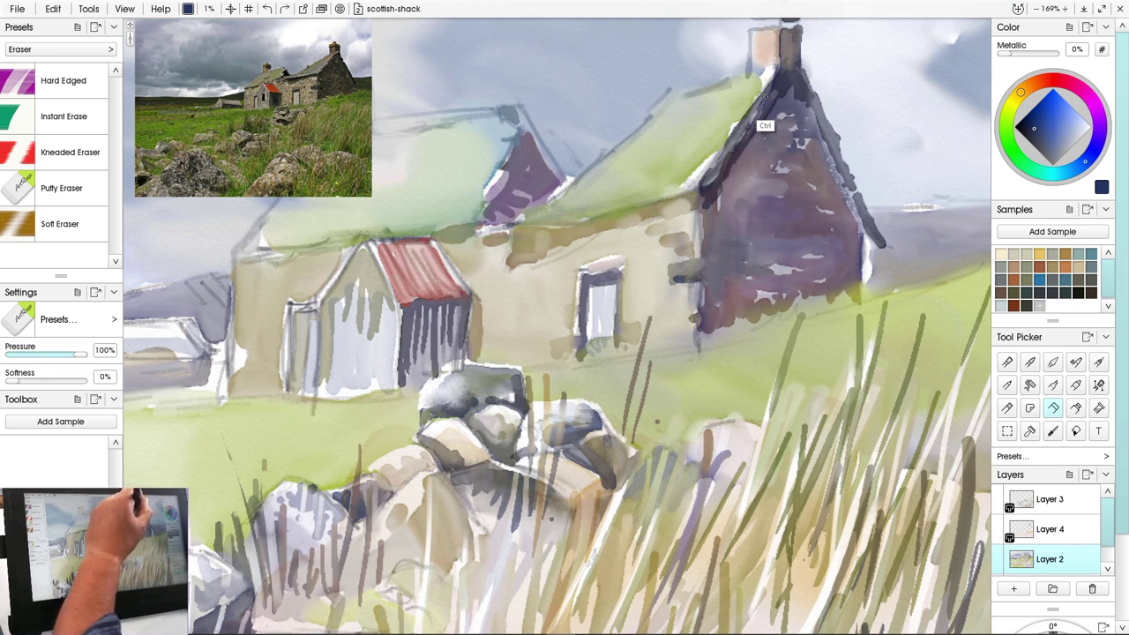
scroll(1050, 529, "down", 1)
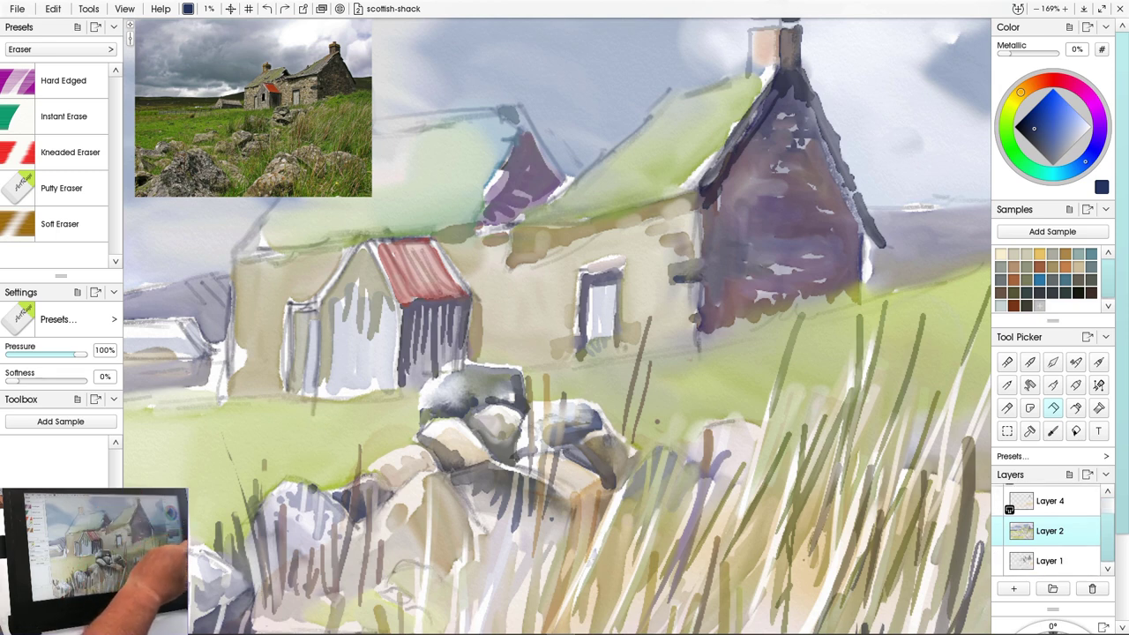
mouse_move(1049, 530)
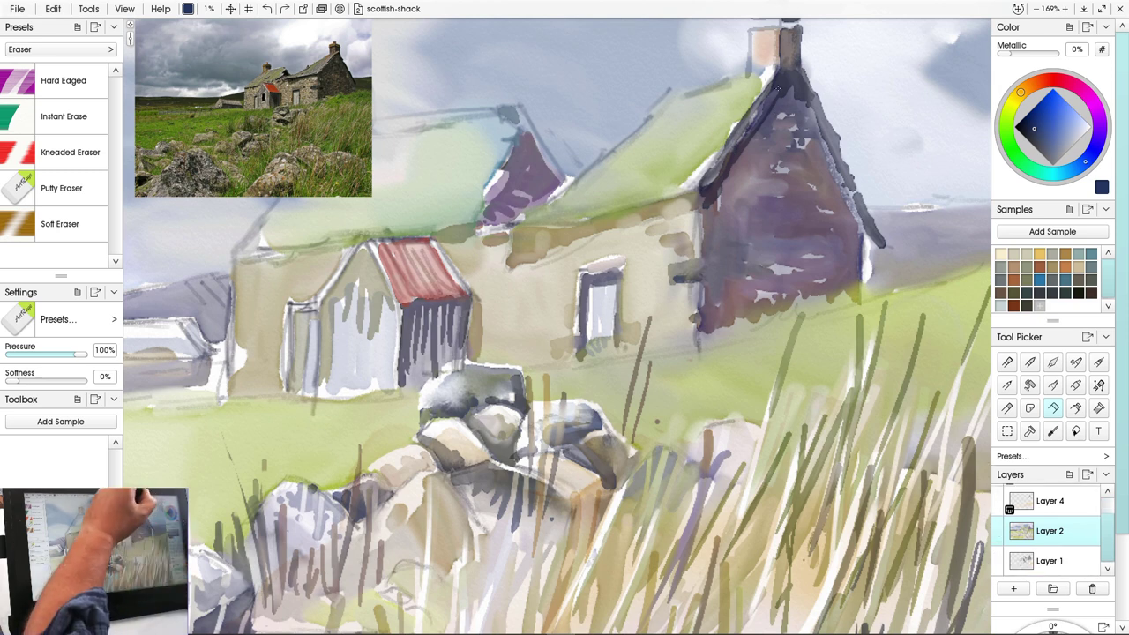
left_click_drag(762, 110, 750, 128)
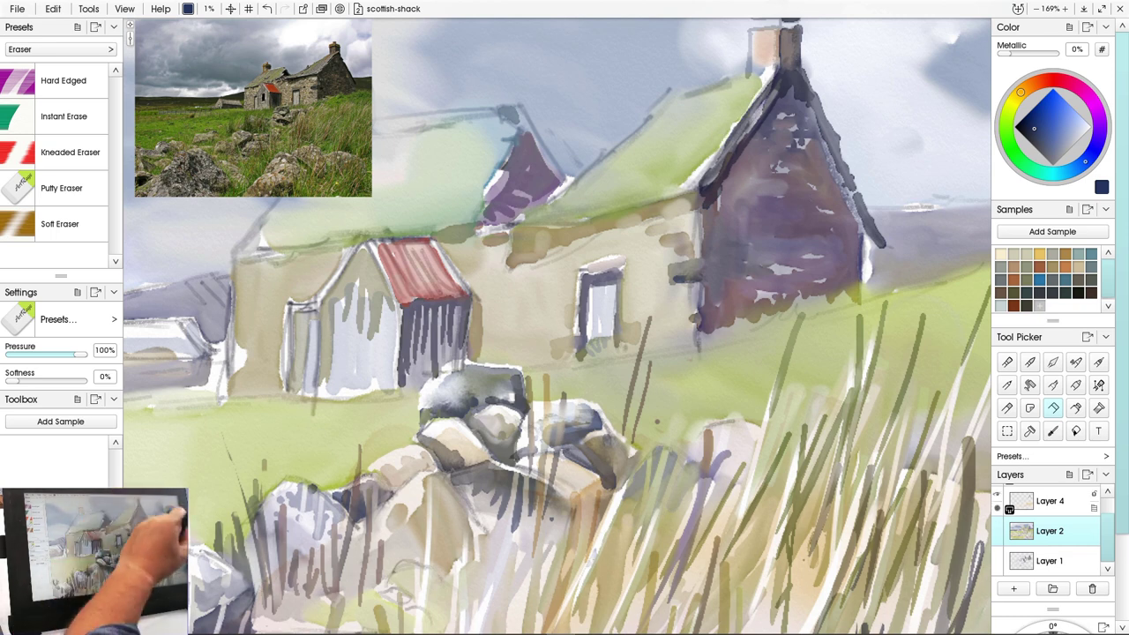
Merge Layer 3 down into Layer 4
left_click(1094, 507)
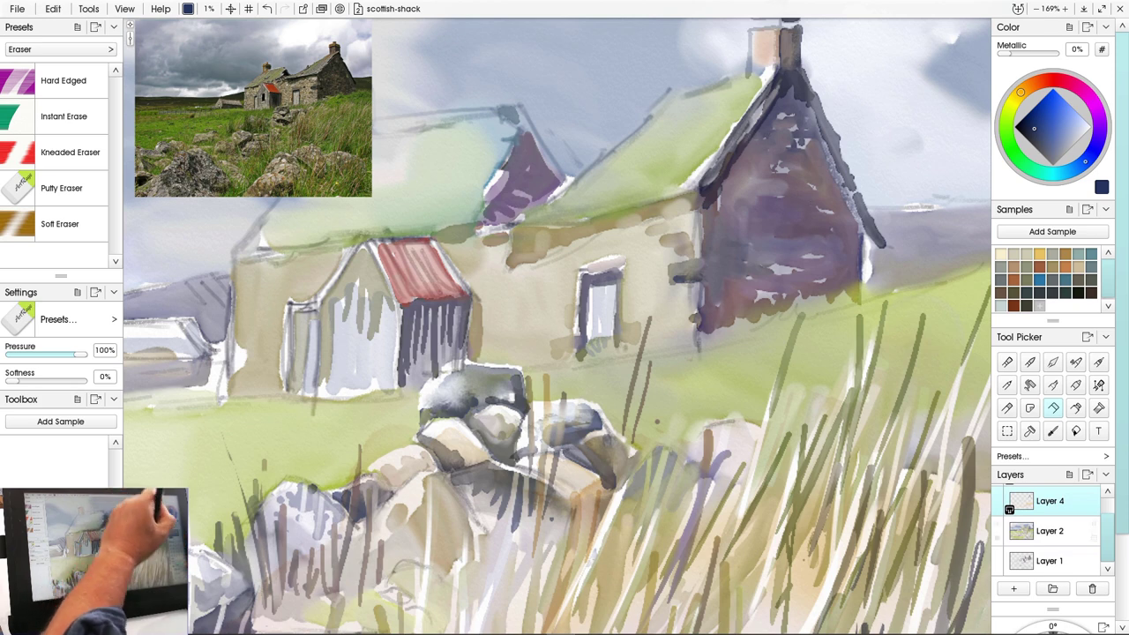
mouse_move(1108, 534)
left_mouse_down()
mouse_move(1108, 517)
mouse_move(1108, 545)
left_mouse_up()
left_click(1058, 500)
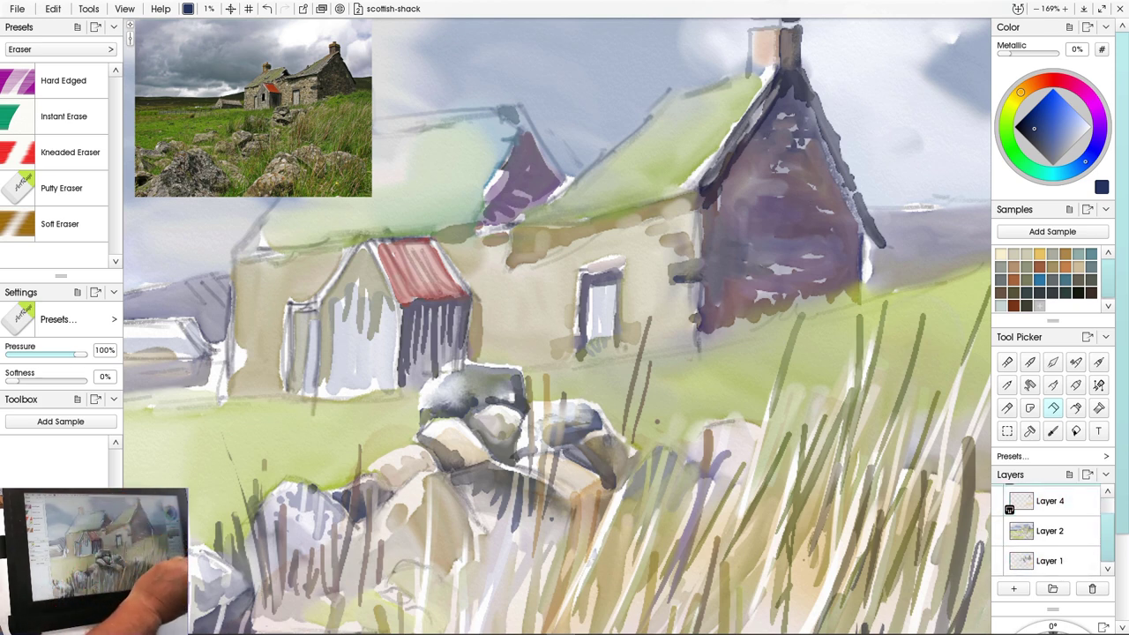
scroll(1050, 530, "up", 1)
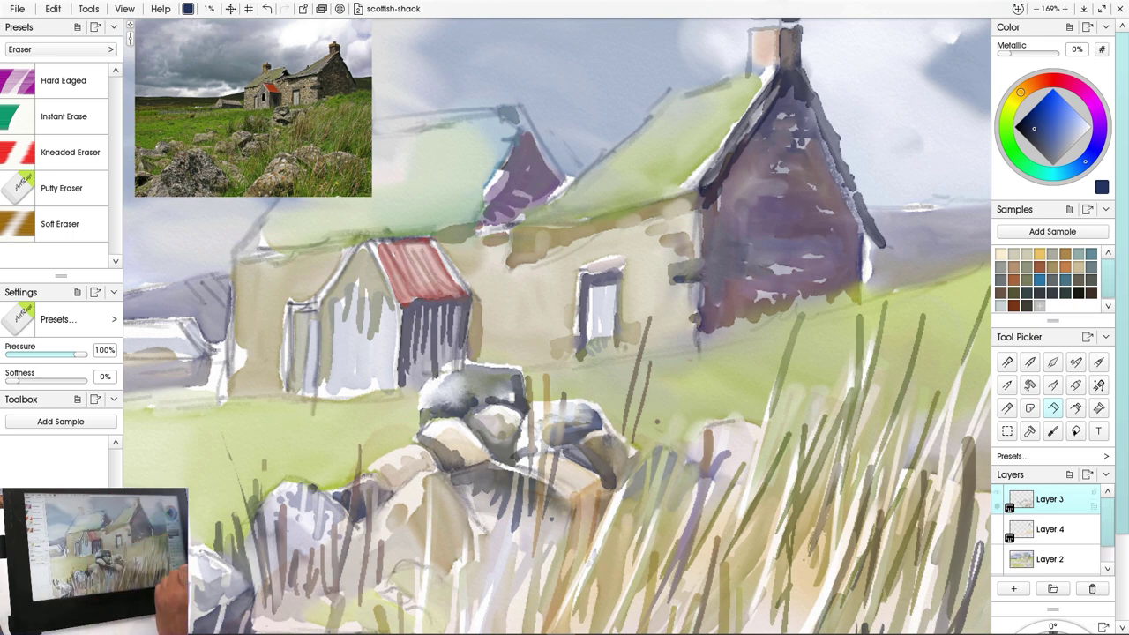
mouse_move(1050, 499)
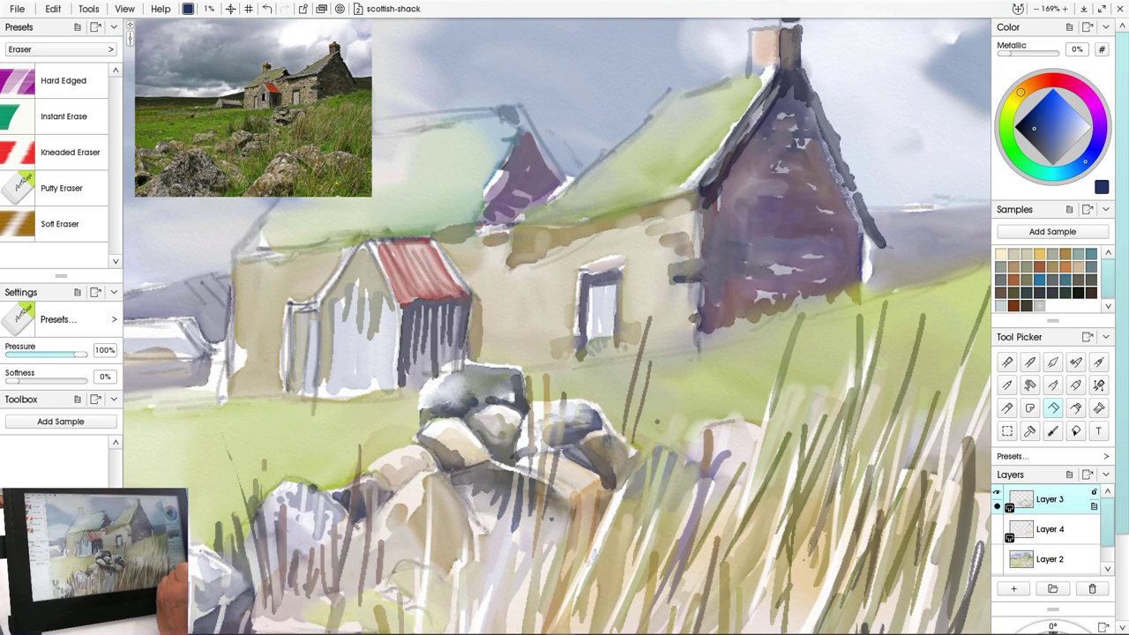
right_click(1050, 499)
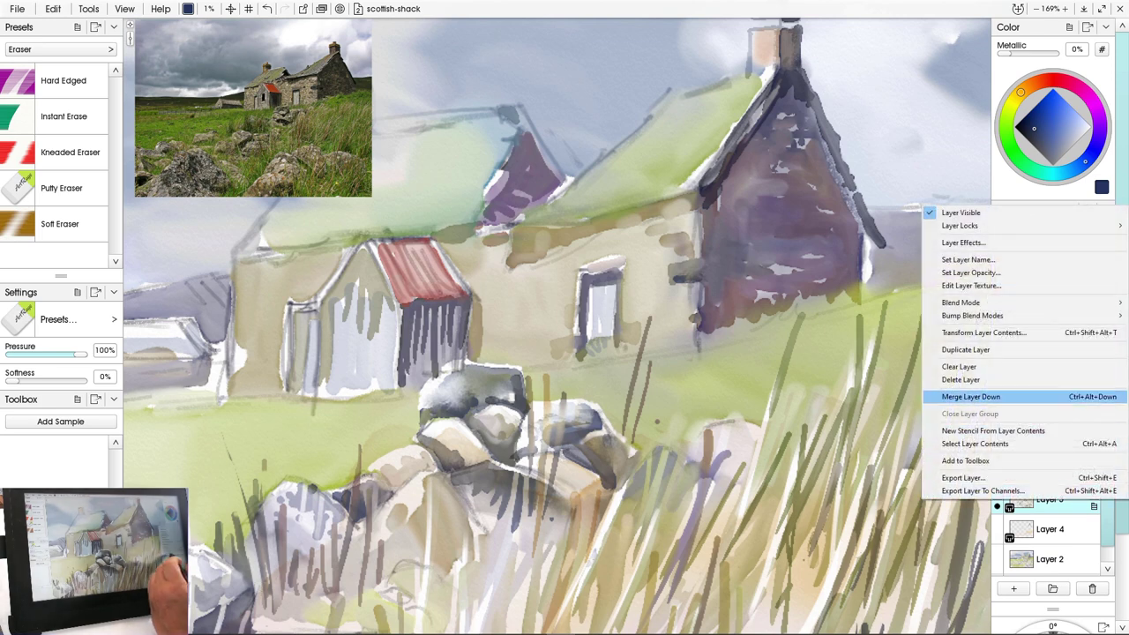
left_click(970, 396)
Merge Layer 4 into Layer 2, and the combined result down into Layer 1
mouse_move(1009, 509)
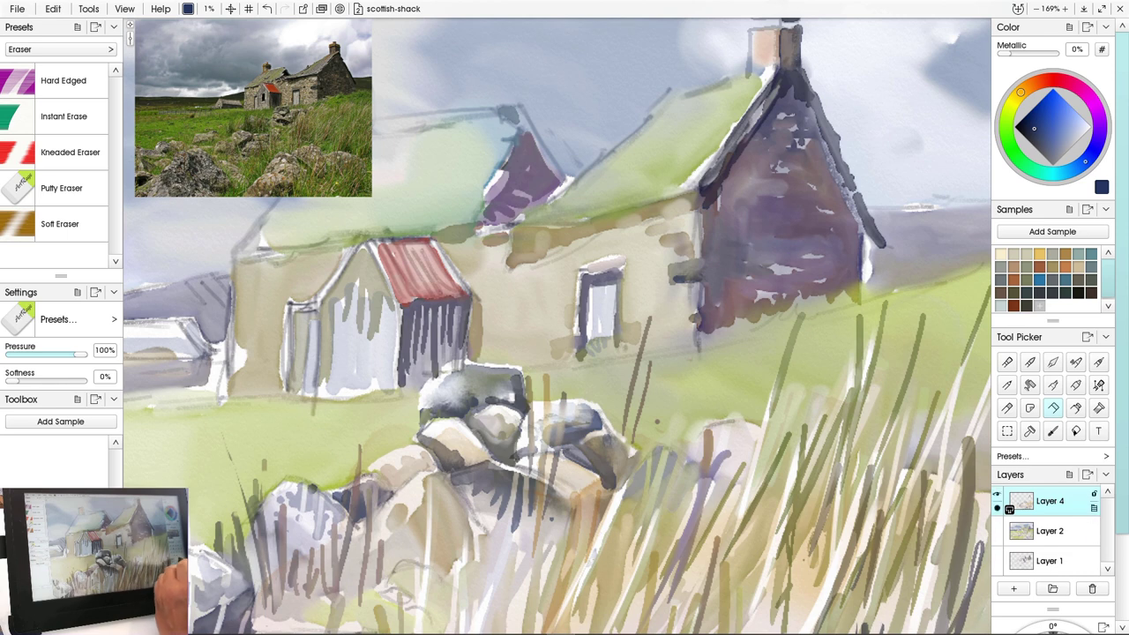
right_click(1009, 509)
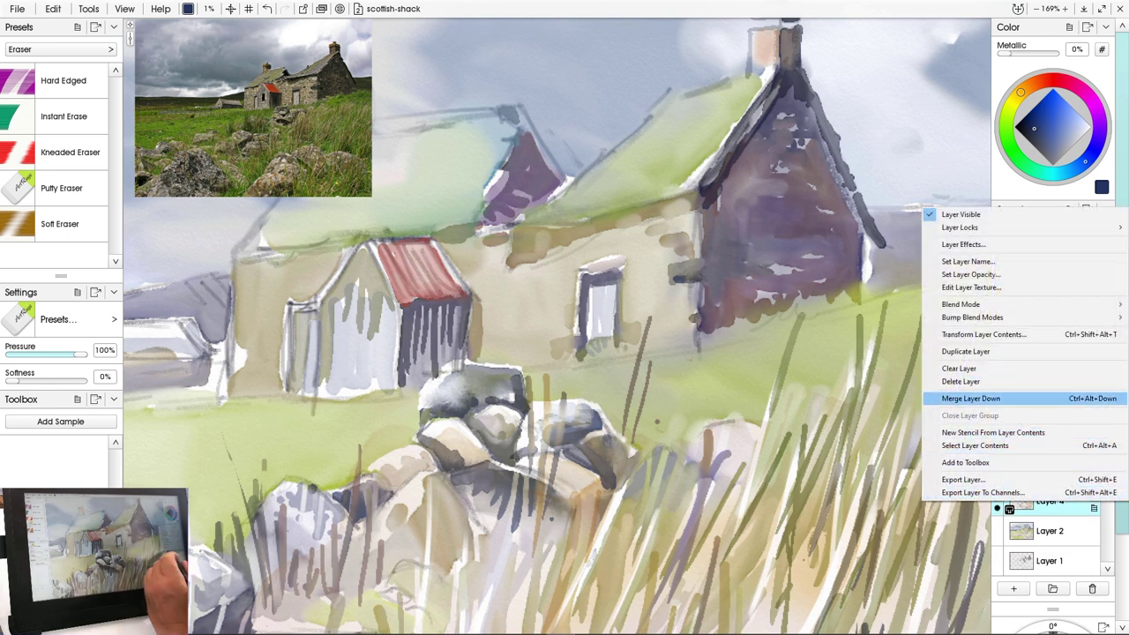
left_click(962, 396)
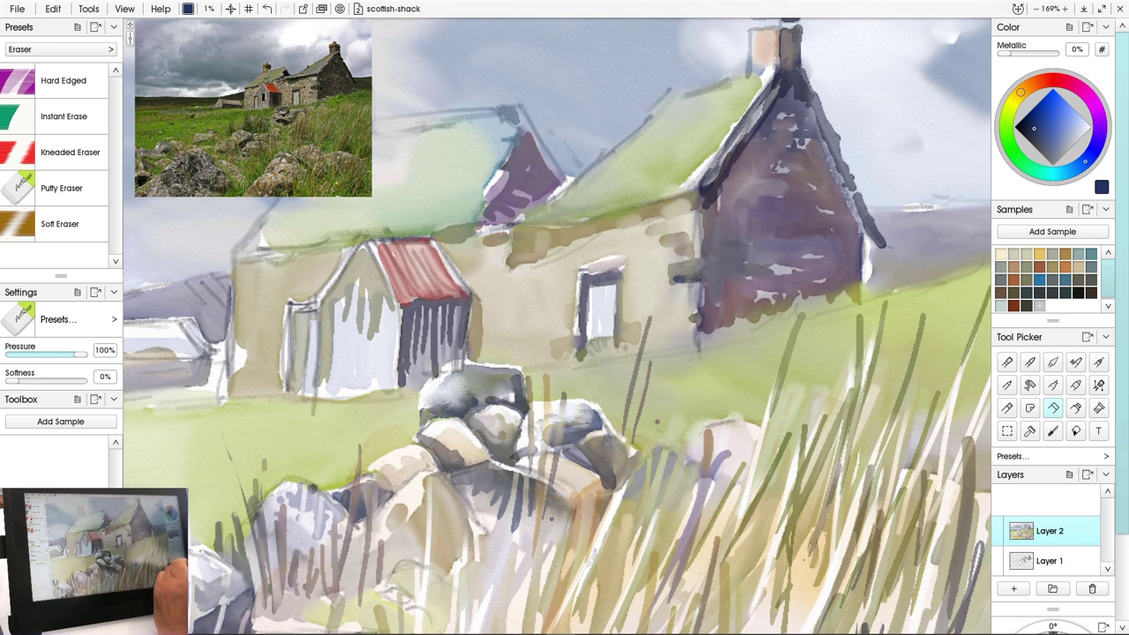
left_click(1094, 537)
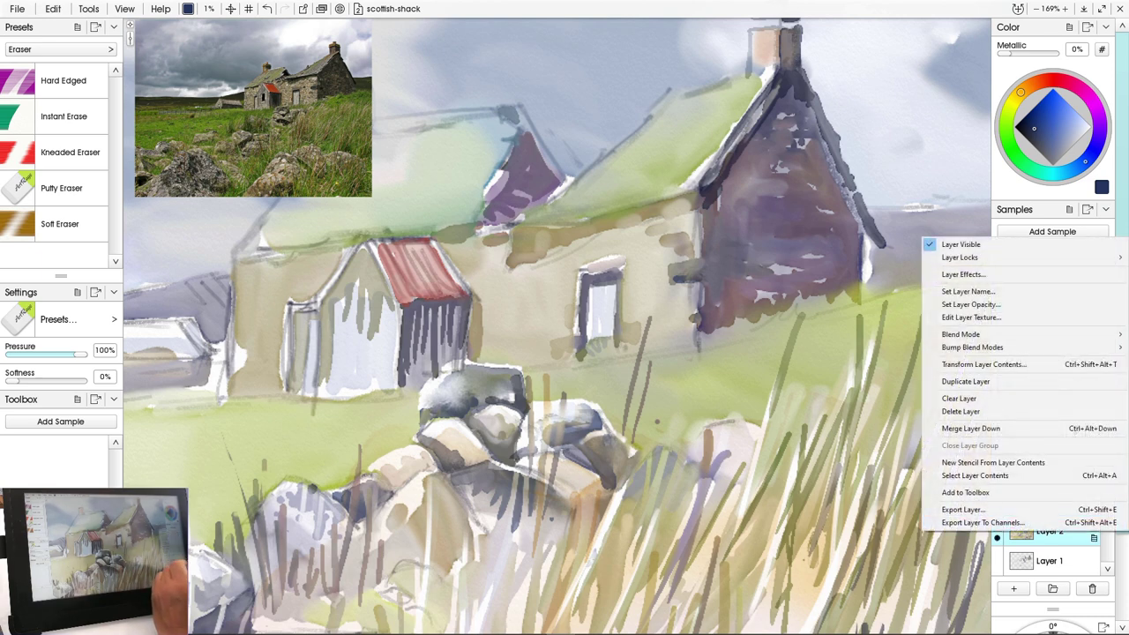
left_click(953, 428)
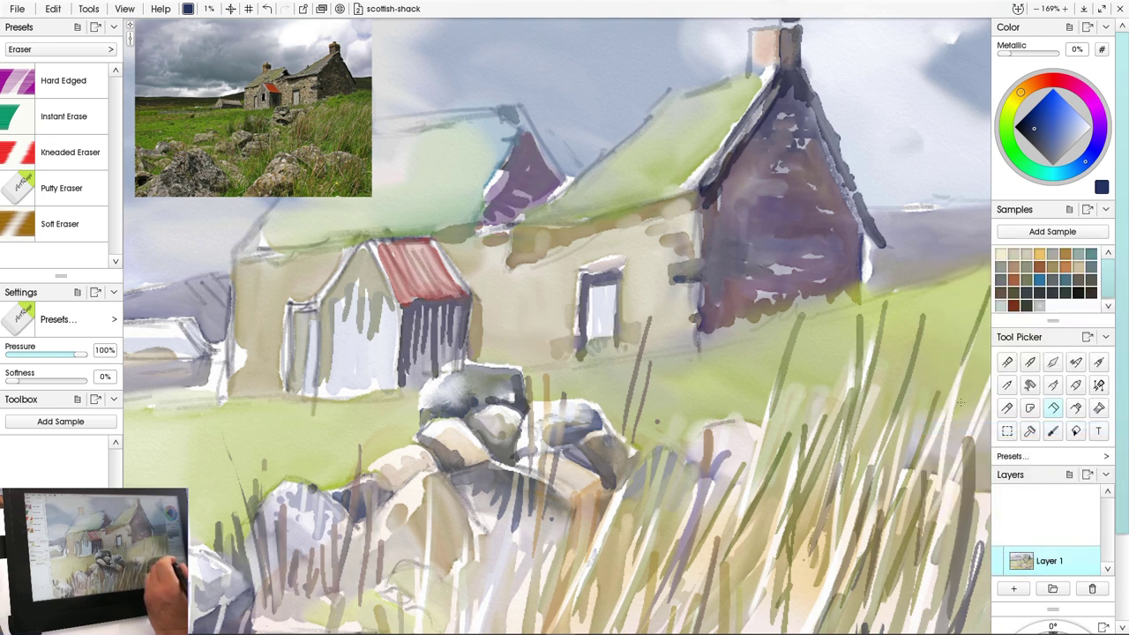
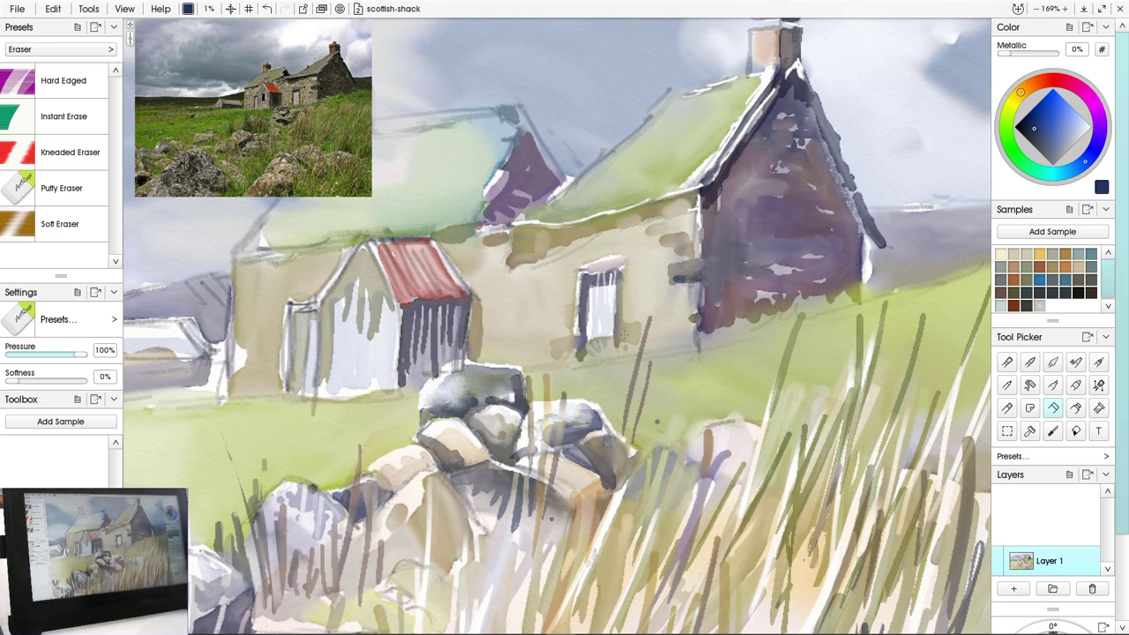
Tint the upper roof corner and the main chimney's light side orange with the Heavy Bleed watercolor brush
left_click(1030, 361)
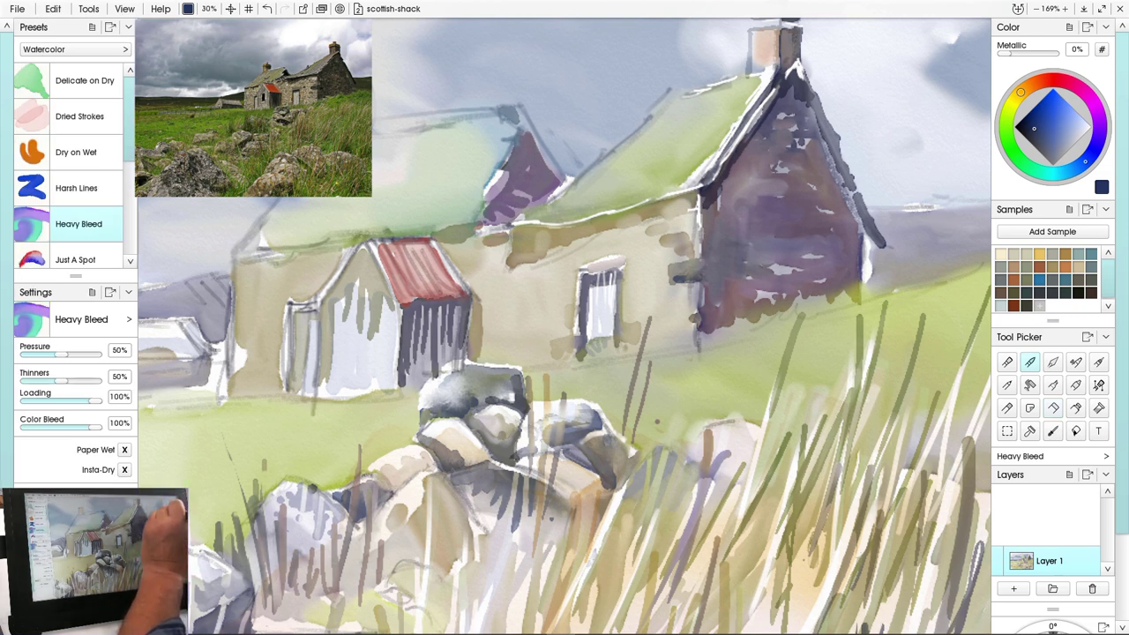
left_click(1032, 85)
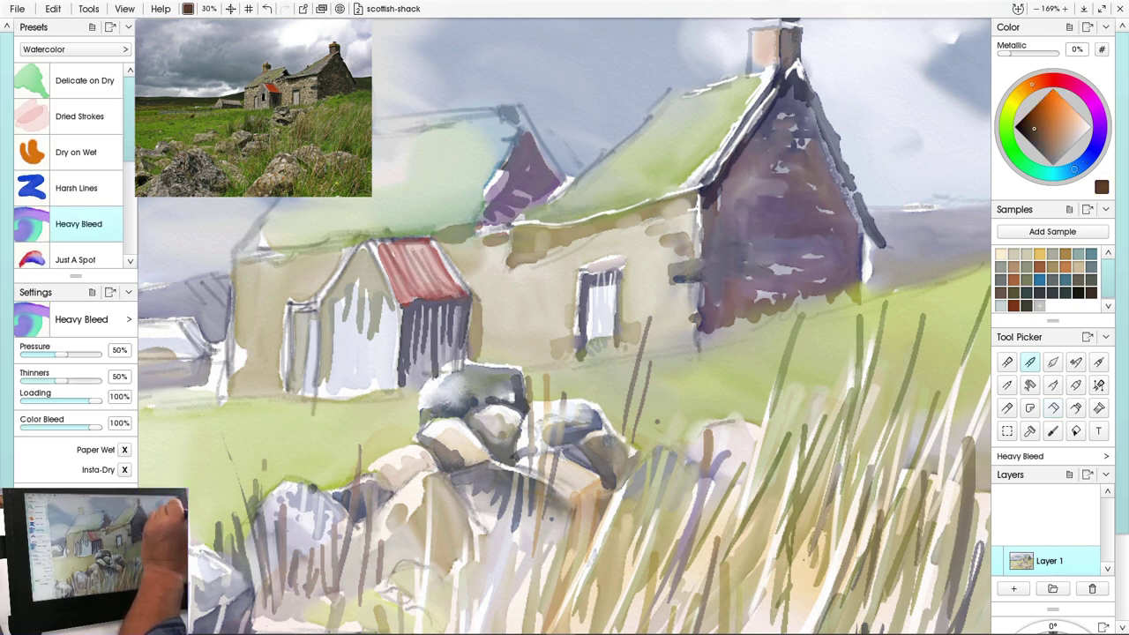
left_click(1055, 118)
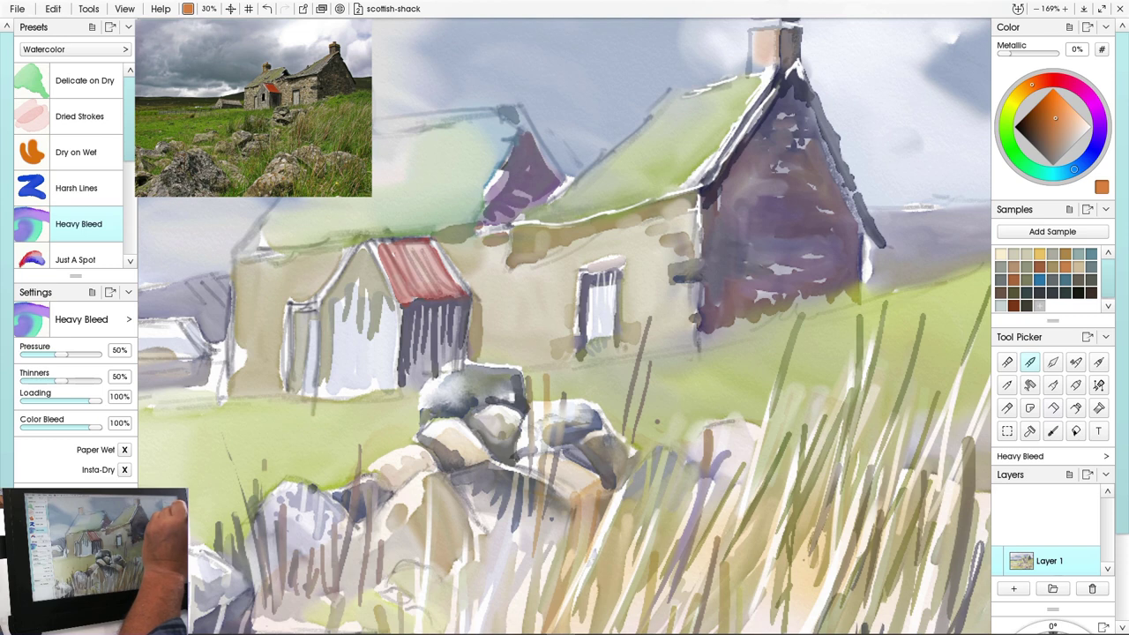
mouse_move(755, 80)
left_mouse_down()
mouse_move(728, 93)
mouse_move(751, 96)
mouse_move(740, 98)
mouse_move(754, 82)
mouse_move(740, 112)
mouse_move(735, 97)
mouse_move(702, 101)
mouse_move(764, 91)
left_mouse_up()
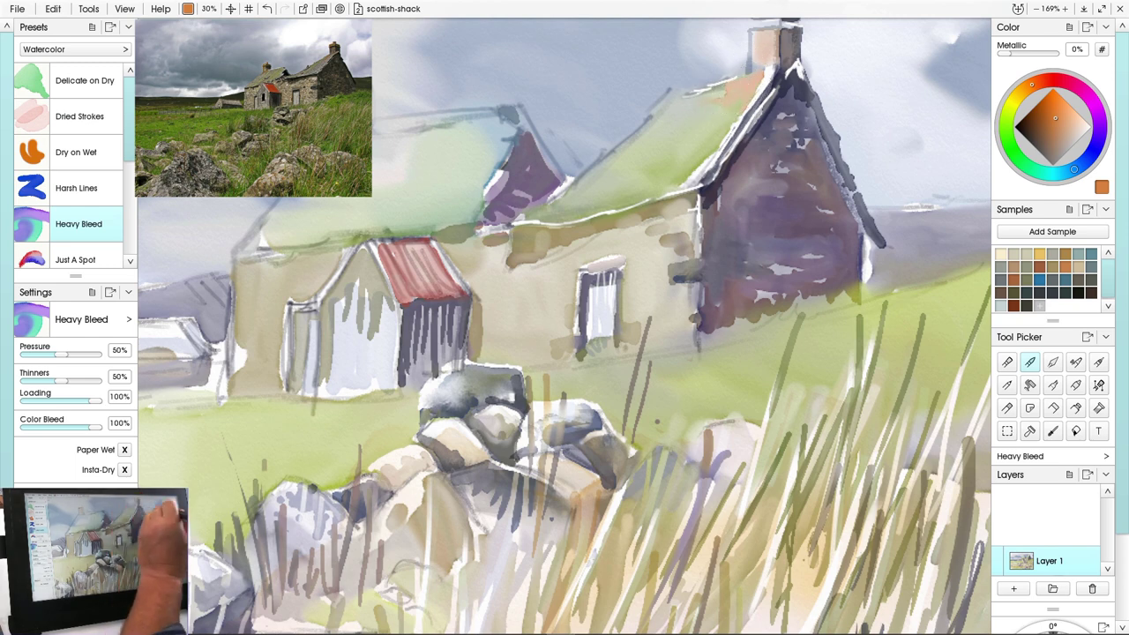
left_click(1049, 104)
mouse_move(765, 41)
left_mouse_down()
mouse_move(768, 54)
mouse_move(752, 43)
left_mouse_up()
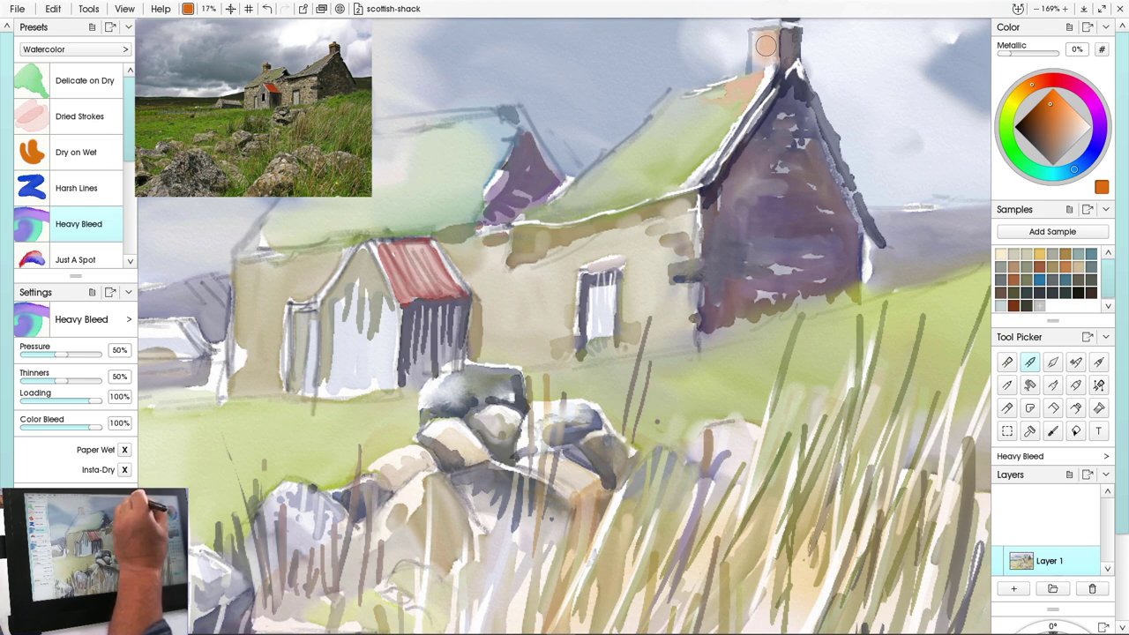
Switch to the Unclean Brush watercolor preset and try an orange stroke on the main chimney's light side
scroll(75, 165, "down", 5)
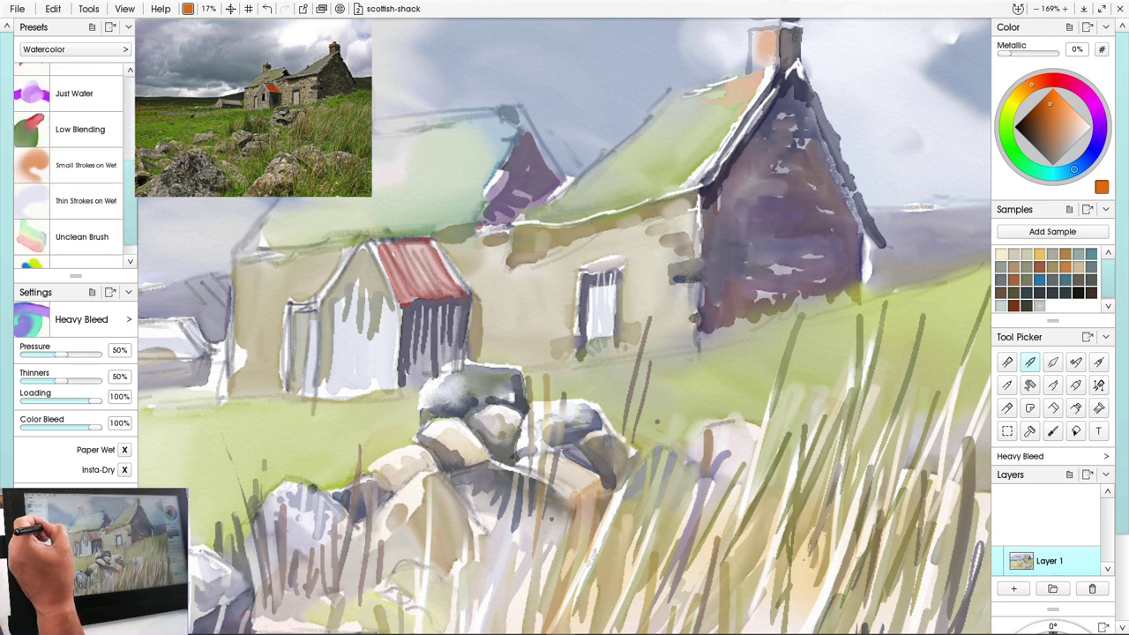
mouse_move(131, 203)
left_mouse_down()
mouse_move(130, 213)
mouse_move(130, 179)
mouse_move(131, 208)
left_mouse_up()
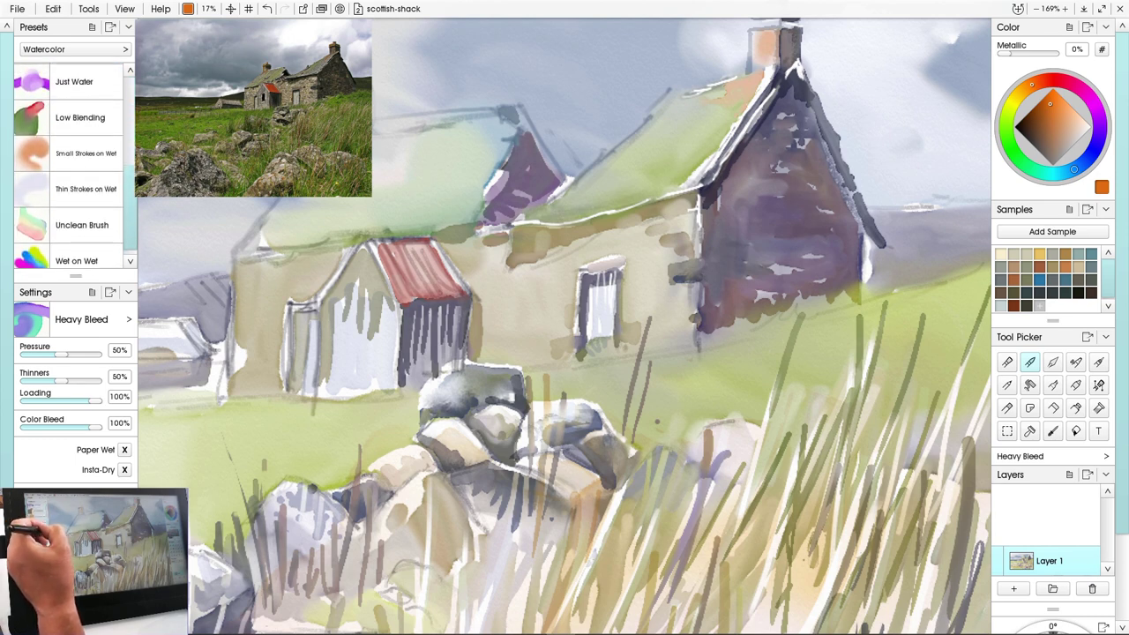
scroll(75, 165, "up", 1)
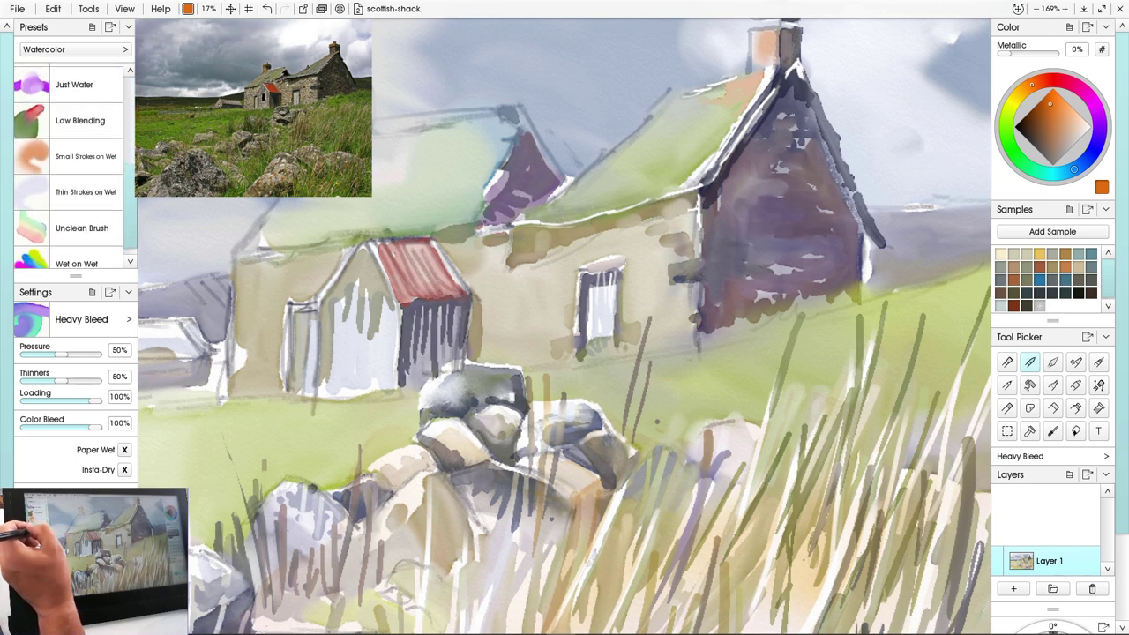
left_click(82, 229)
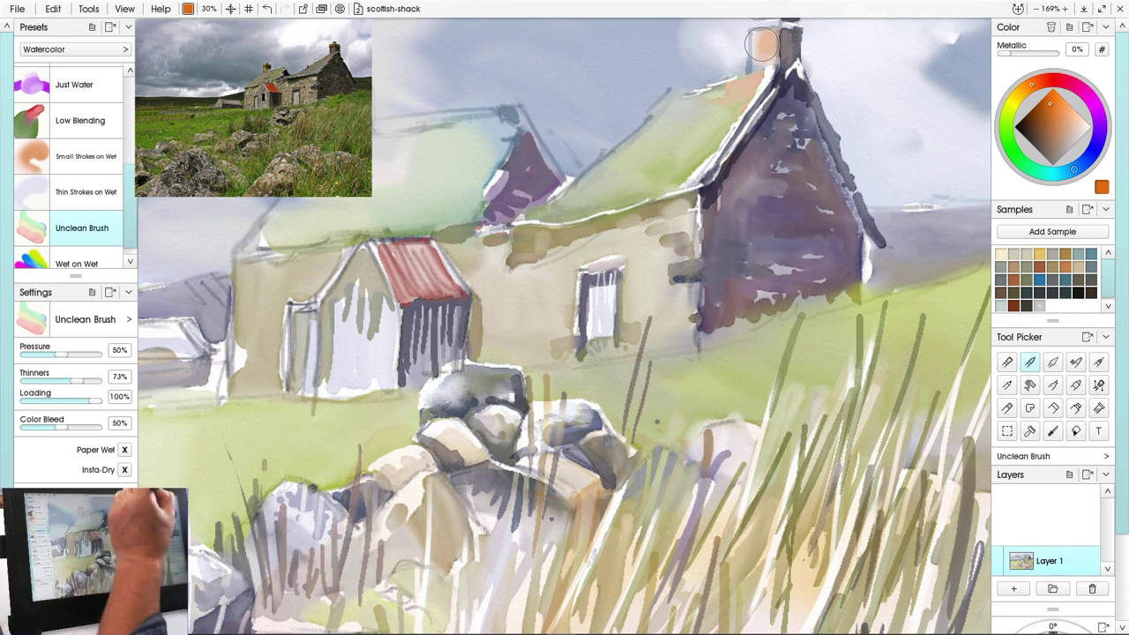
mouse_move(763, 45)
left_mouse_down()
mouse_move(758, 70)
mouse_move(736, 84)
mouse_move(713, 51)
mouse_move(692, 55)
left_mouse_up()
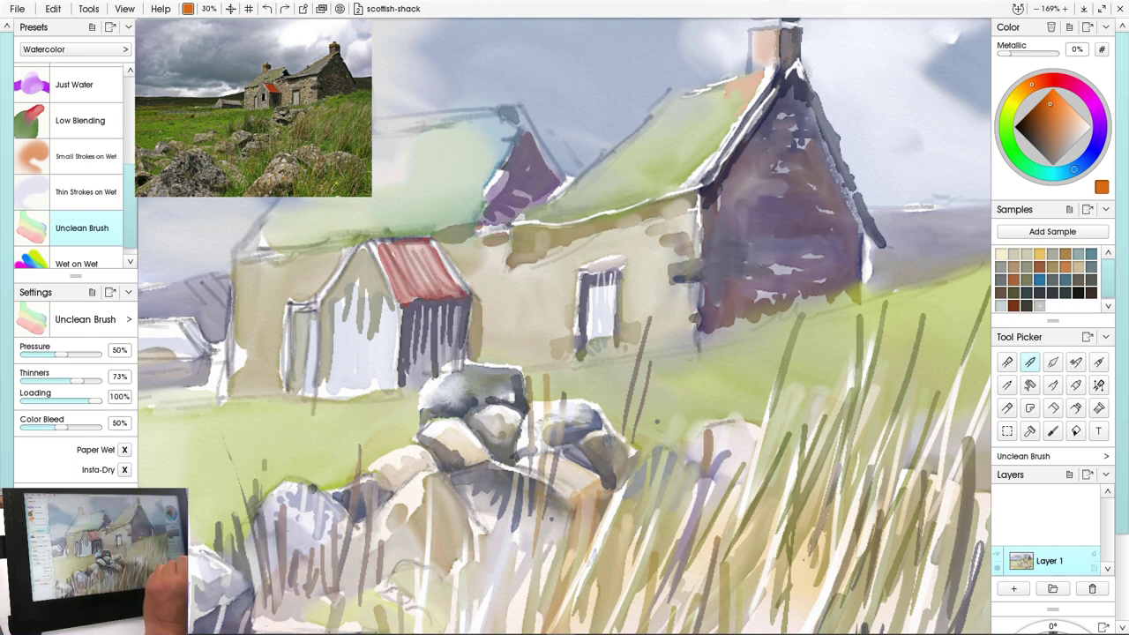
Add a new layer above Layer 1 and change its blend mode
left_click(1014, 588)
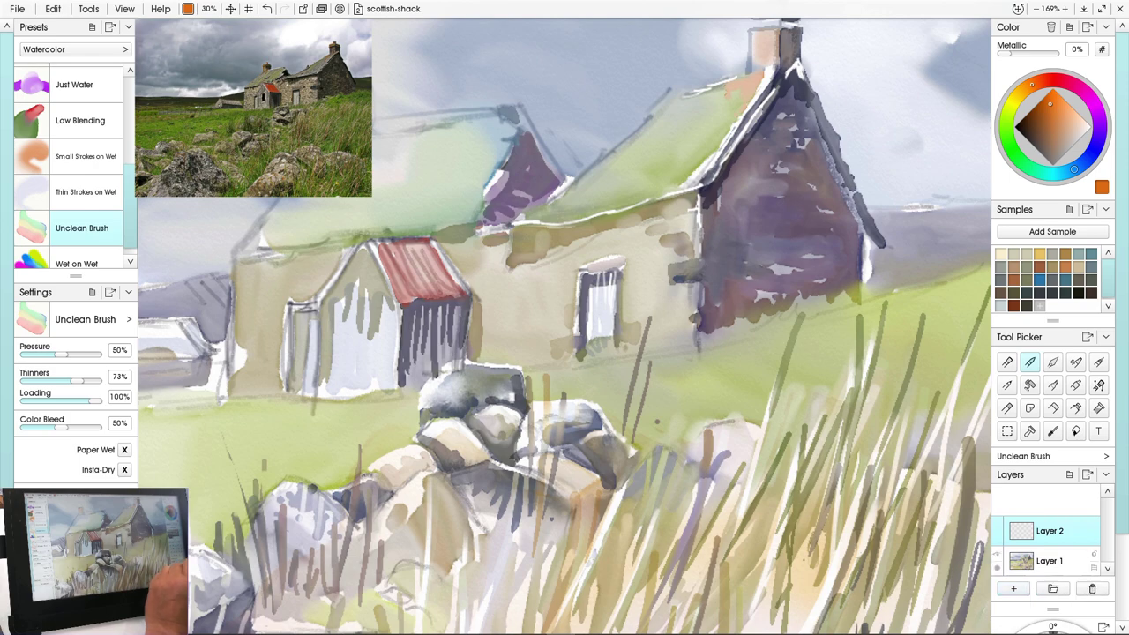
right_click(1032, 532)
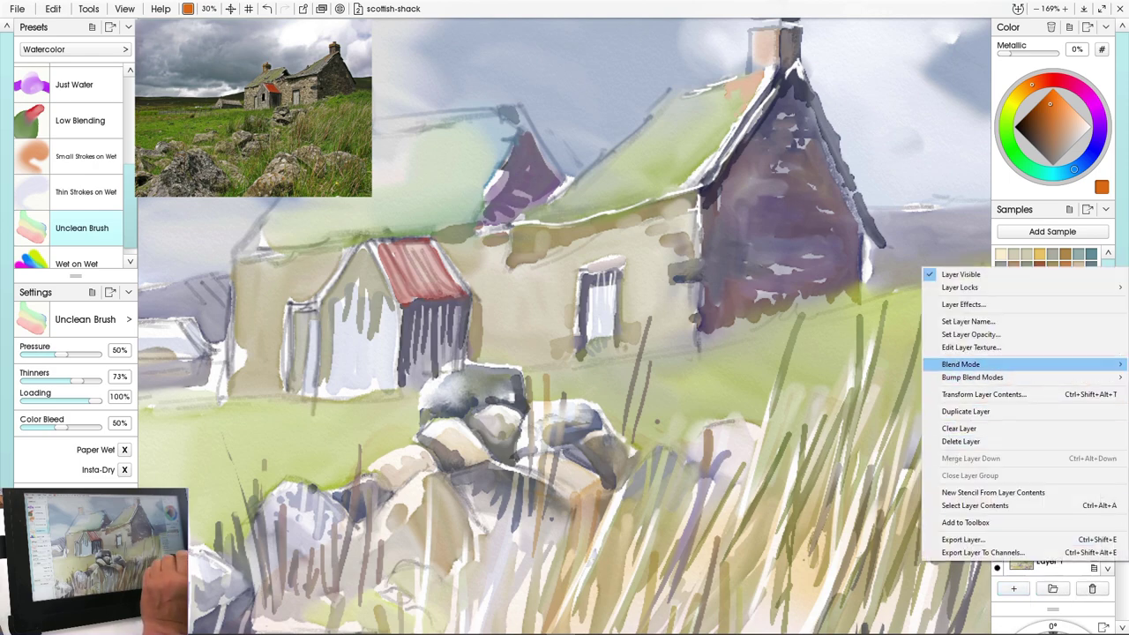
mouse_move(970, 364)
left_click(866, 317)
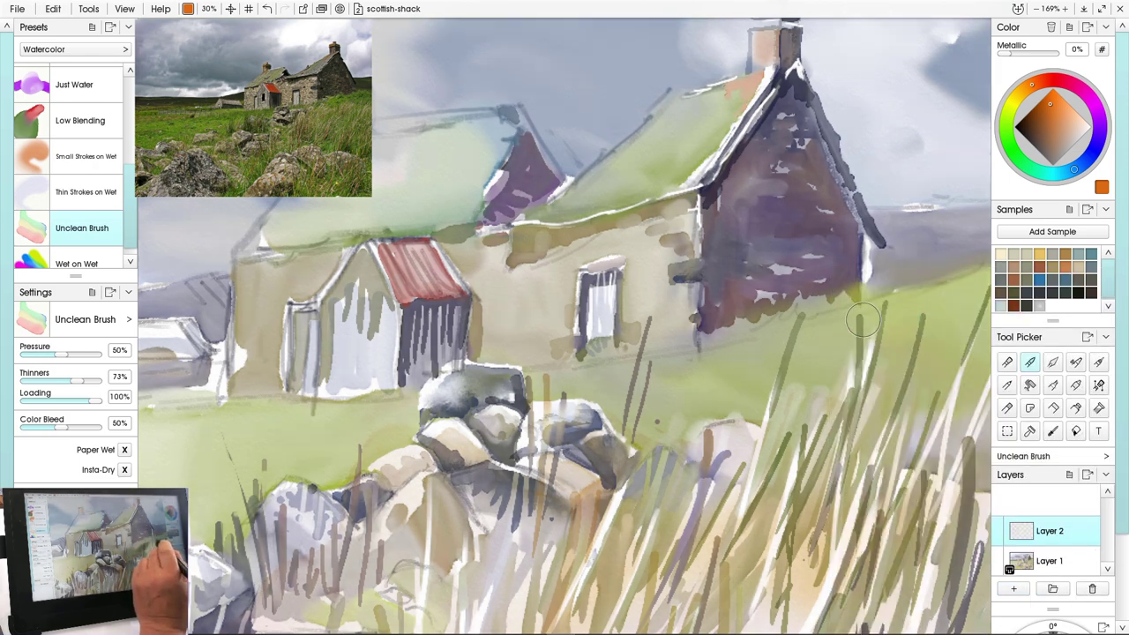
Glaze the main chimney's light side orange and the main roof's upper corner red-orange with the Unclean Brush
mouse_move(748, 94)
left_mouse_down()
mouse_move(770, 38)
mouse_move(771, 54)
mouse_move(742, 26)
mouse_move(750, 40)
mouse_move(774, 32)
mouse_move(755, 33)
mouse_move(756, 62)
mouse_move(753, 30)
mouse_move(757, 63)
left_mouse_up()
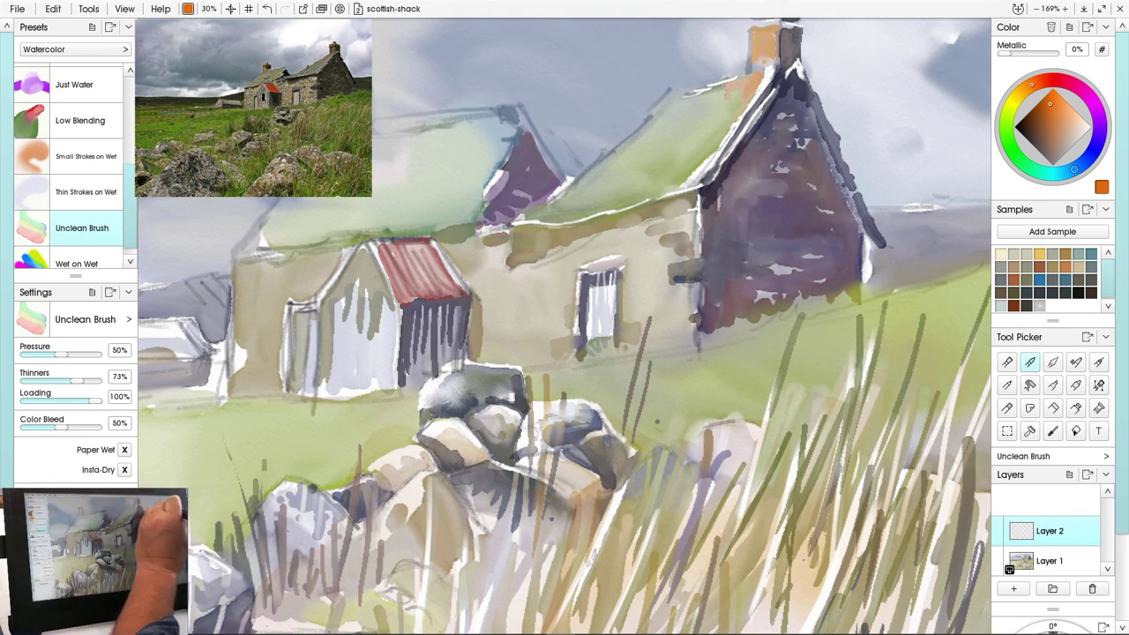
left_click(1043, 81)
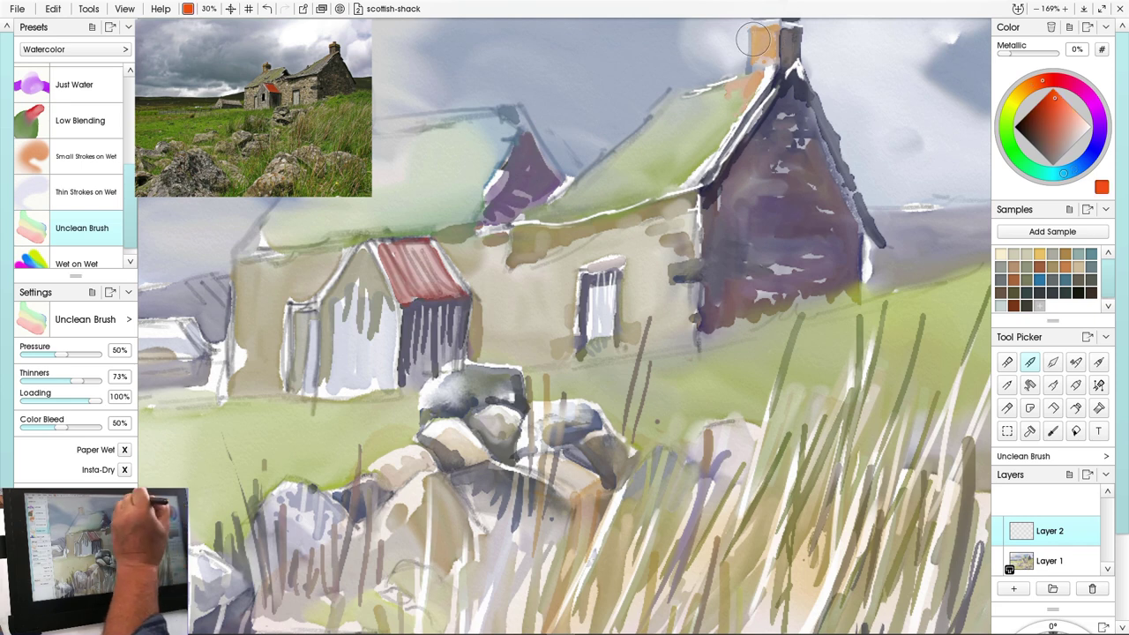
mouse_move(754, 33)
left_mouse_down()
mouse_move(757, 55)
mouse_move(750, 44)
left_mouse_up()
mouse_move(715, 84)
left_mouse_down()
mouse_move(749, 78)
mouse_move(746, 89)
mouse_move(760, 75)
mouse_move(753, 88)
mouse_move(764, 71)
mouse_move(751, 95)
mouse_move(694, 107)
mouse_move(721, 96)
mouse_move(711, 107)
mouse_move(764, 109)
left_mouse_up()
Add yellow strokes around the orange patch at the main roof's upper corner
left_click(1006, 121)
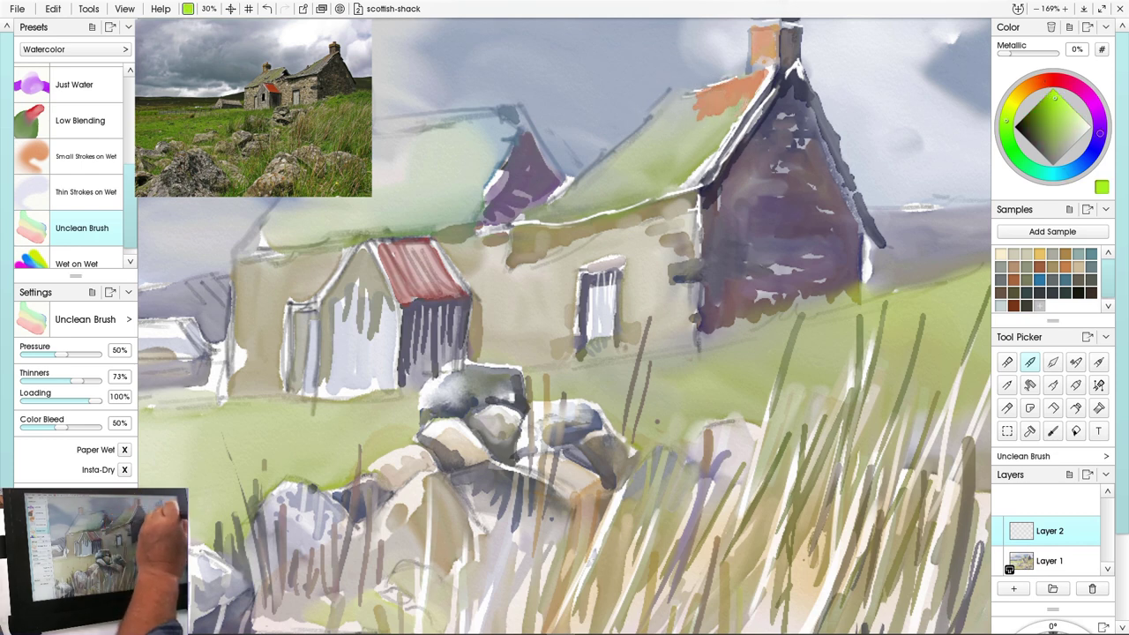
left_click_drag(1006, 121, 1015, 101)
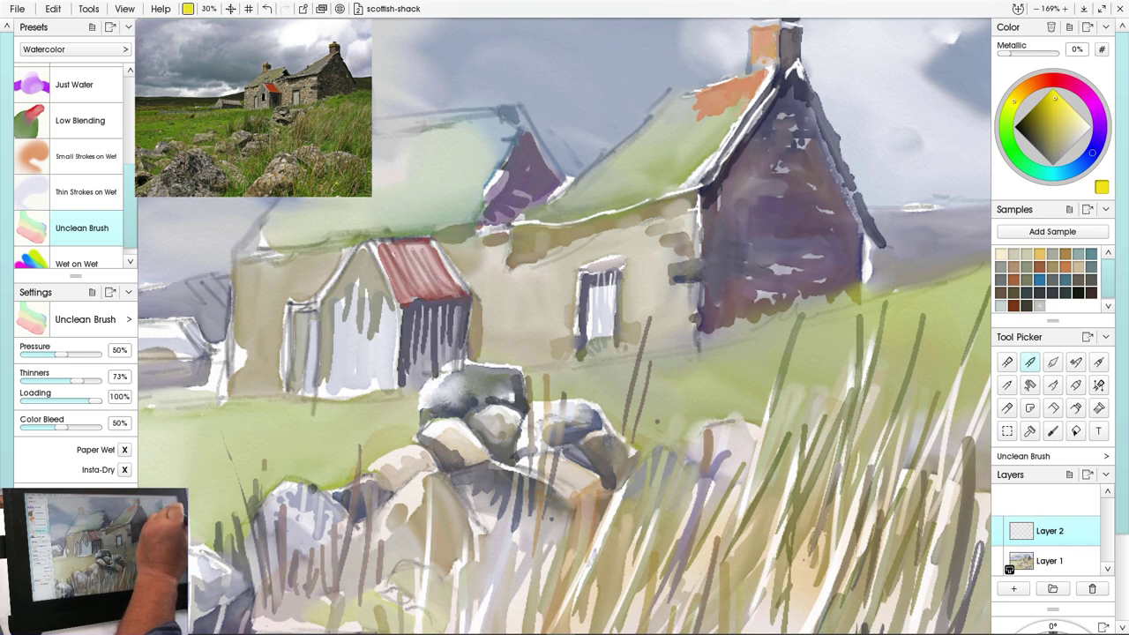
mouse_move(741, 123)
left_mouse_down()
mouse_move(710, 113)
mouse_move(690, 124)
mouse_move(694, 104)
mouse_move(710, 115)
mouse_move(743, 96)
mouse_move(707, 136)
mouse_move(684, 105)
left_mouse_up()
Glaze the main roof below the orange patch and along its slope with muted blue
left_click(1095, 148)
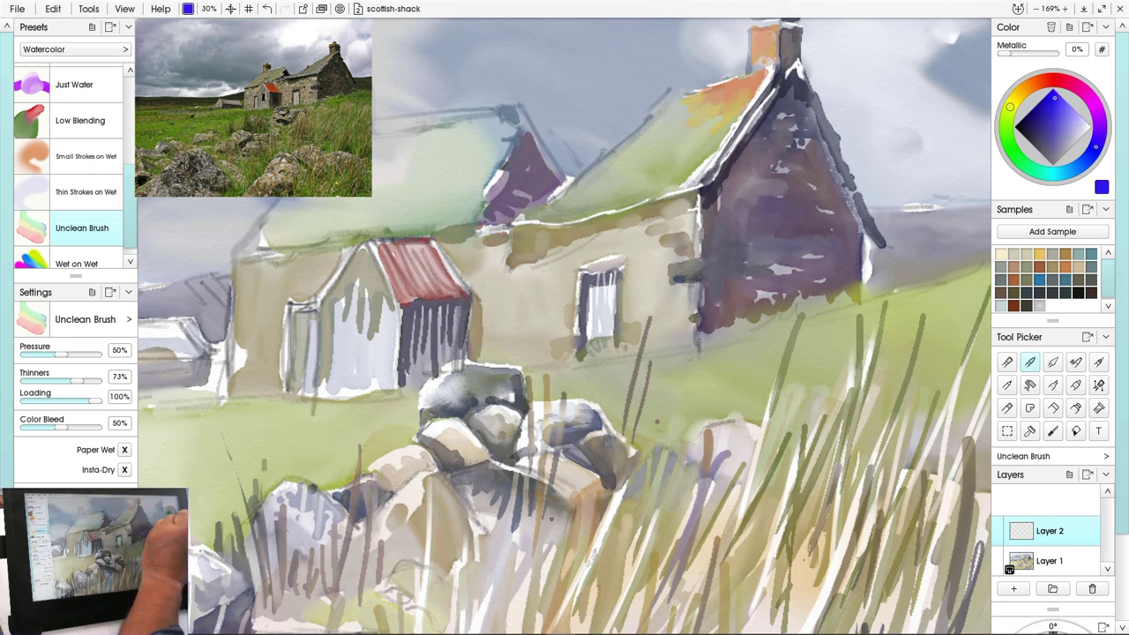
left_click_drag(1096, 148, 1085, 162)
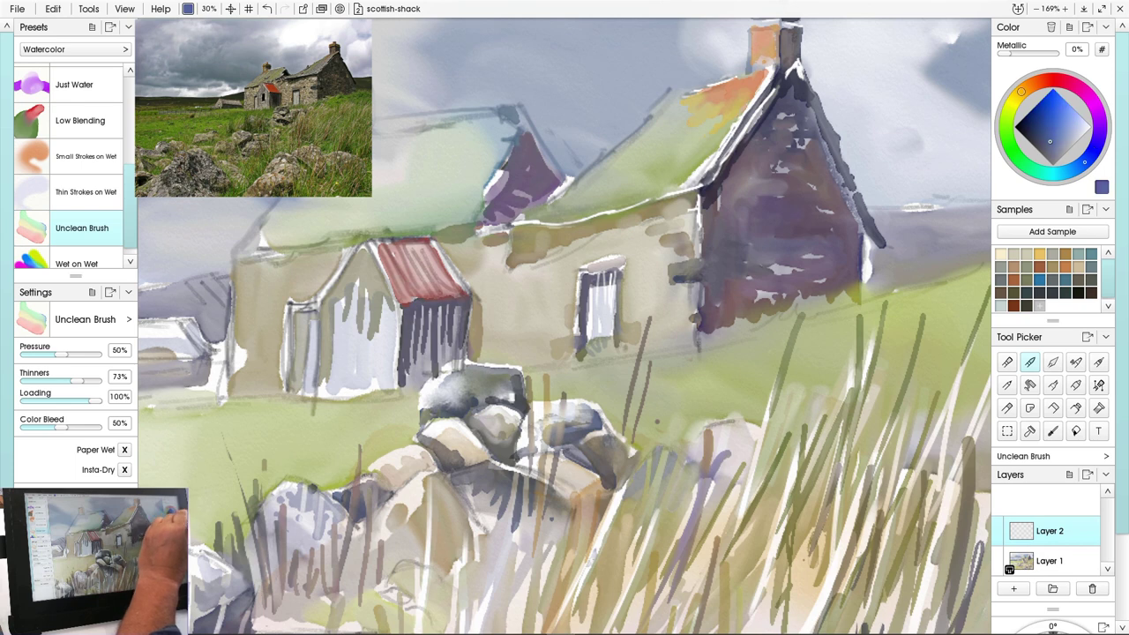
mouse_move(737, 111)
left_mouse_down()
mouse_move(688, 130)
mouse_move(686, 110)
mouse_move(672, 116)
mouse_move(676, 165)
mouse_move(716, 115)
mouse_move(703, 143)
left_mouse_up()
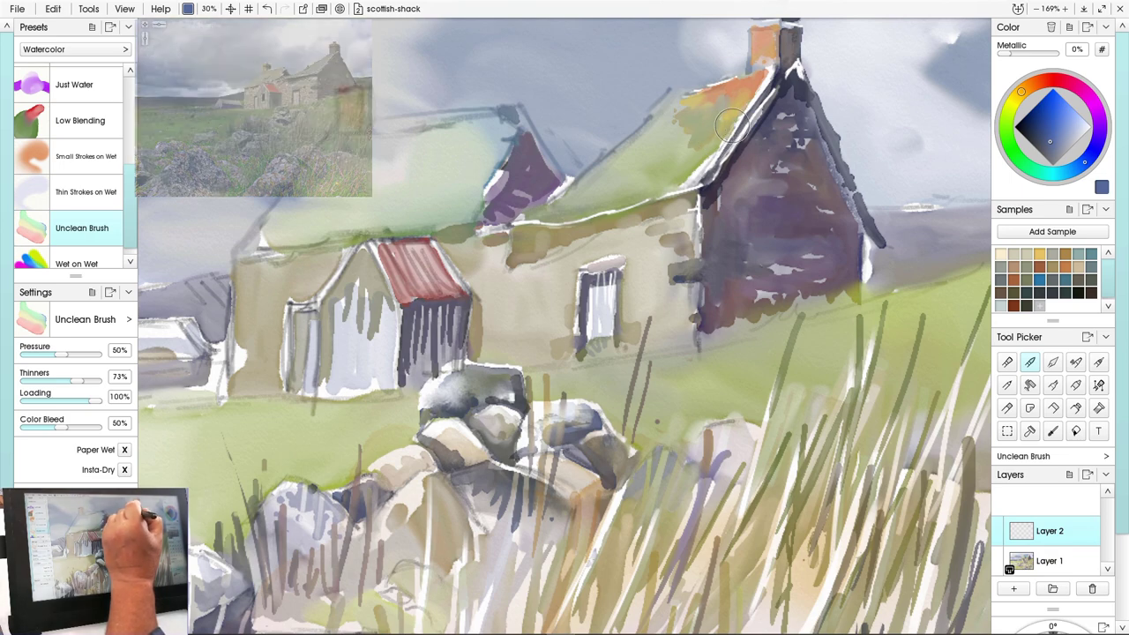
mouse_move(657, 105)
left_mouse_down()
mouse_move(626, 141)
mouse_move(568, 196)
mouse_move(670, 158)
mouse_move(629, 176)
mouse_move(700, 161)
mouse_move(683, 181)
mouse_move(597, 205)
left_mouse_up()
Wash the left building's roof with yellow-green and blue tones using the Unclean Brush
scroll(618, 411, "down", 5)
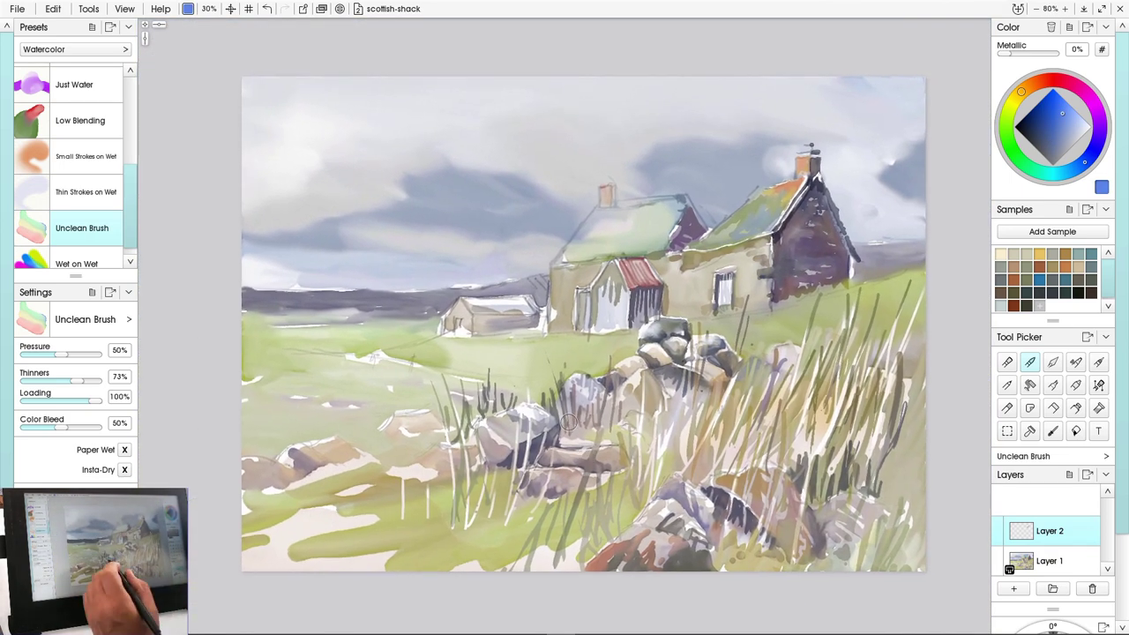
left_click(1008, 113)
left_click(1098, 142)
mouse_move(648, 206)
left_mouse_down()
mouse_move(637, 221)
mouse_move(610, 210)
mouse_move(604, 231)
left_mouse_up()
left_click(1077, 168)
left_click(1033, 126)
mouse_move(618, 186)
left_mouse_down()
mouse_move(589, 239)
mouse_move(563, 250)
mouse_move(636, 232)
mouse_move(581, 239)
mouse_move(642, 238)
mouse_move(573, 253)
mouse_move(659, 242)
mouse_move(588, 251)
mouse_move(689, 204)
mouse_move(688, 234)
mouse_move(703, 227)
mouse_move(686, 240)
mouse_move(696, 226)
mouse_move(667, 309)
left_mouse_up()
Darken the left building's gable and its roof edge with near-black navy strokes
left_click(1086, 126)
left_click(684, 224, "alt")
scroll(689, 234, "up", 8)
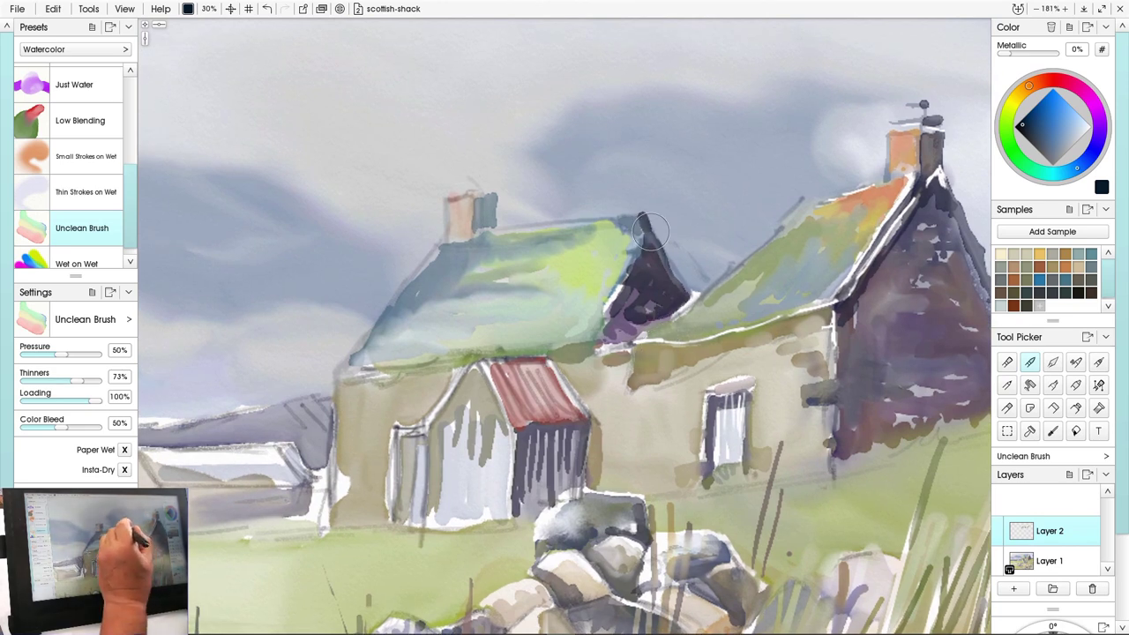
left_click_drag(646, 226, 667, 271)
Tint the left chimney's light side red and merge Layer 2 down into Layer 1
left_click_drag(483, 206, 480, 199)
mouse_move(470, 185)
left_mouse_down()
mouse_move(496, 187)
mouse_move(450, 191)
mouse_move(466, 223)
mouse_move(447, 231)
mouse_move(468, 236)
mouse_move(447, 280)
left_mouse_up()
left_click(1029, 86)
left_click(1042, 81)
left_click(1042, 109)
key("ctrl+e")
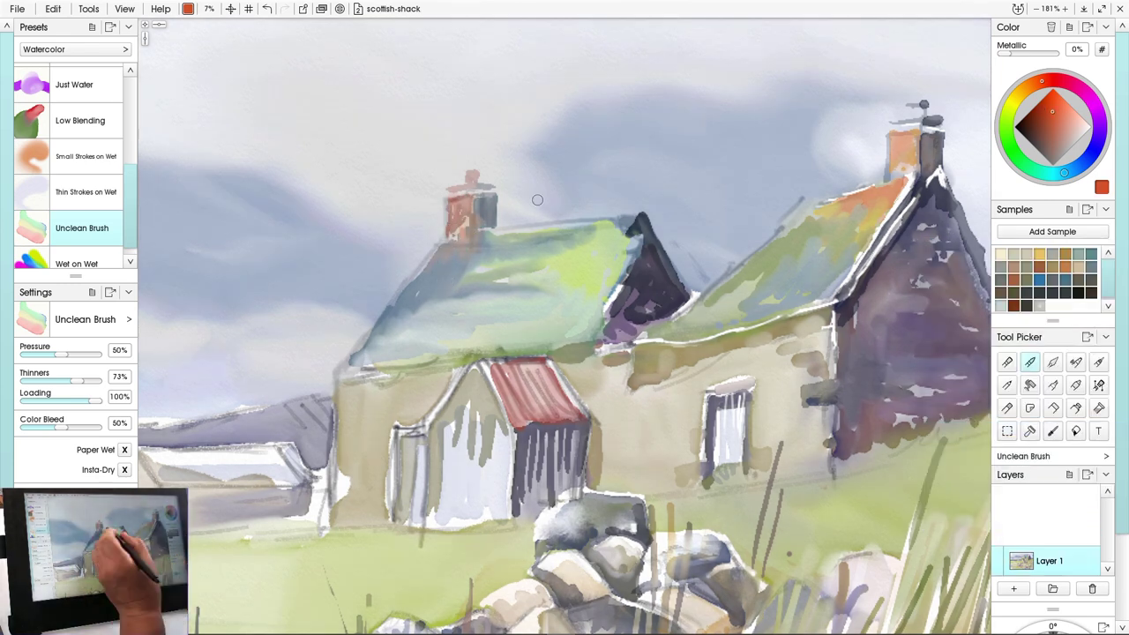
Erase a thin white highlight along the left roof's ridge
key("e")
left_click_drag(516, 229, 499, 231)
key("ctrl+z")
key("[")
left_click_drag(603, 217, 550, 224)
Erase highlights on the left chimney's cap and along the left roof's gable edge with a 2% eraser
key("bracketleft")
key("bracketleft")
key("bracketleft")
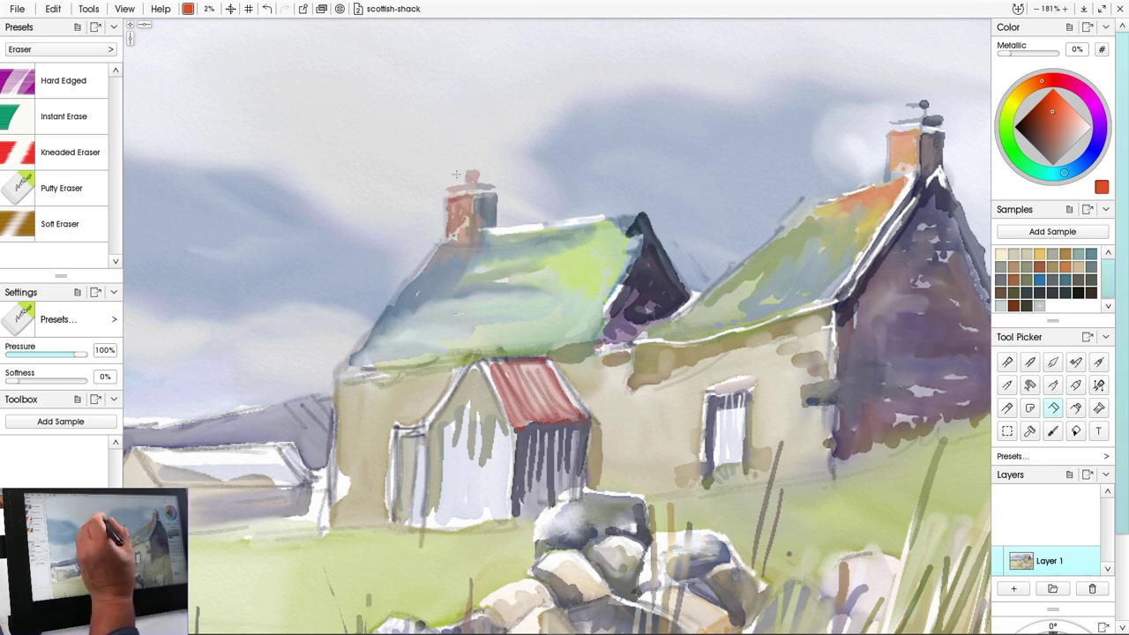
left_click_drag(465, 172, 478, 171)
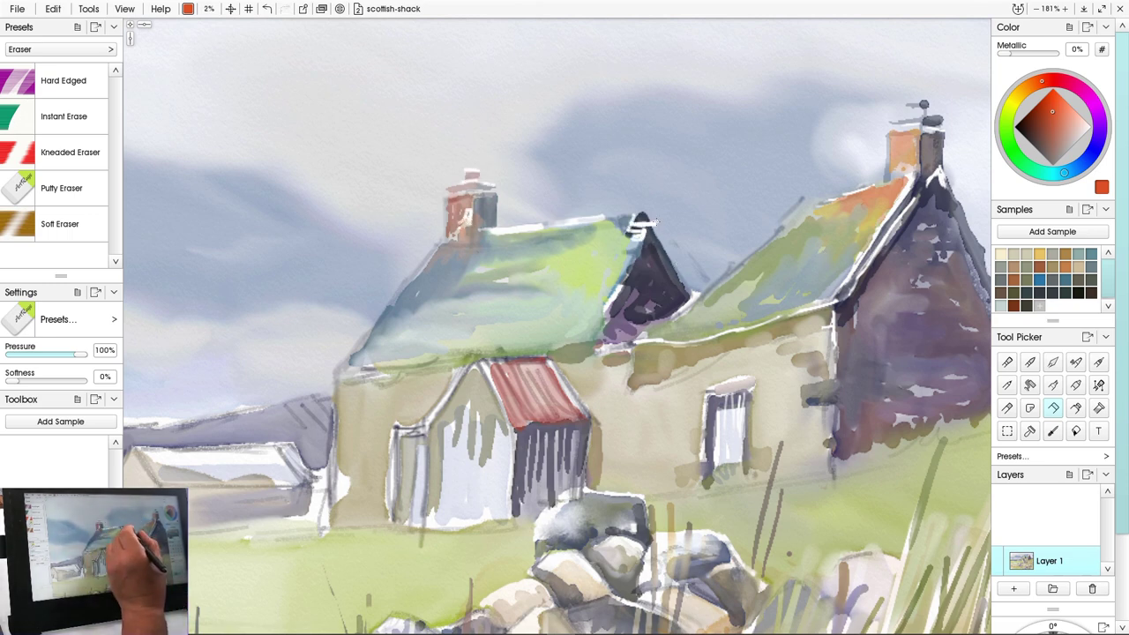
mouse_move(628, 259)
left_mouse_down()
mouse_move(647, 275)
mouse_move(594, 335)
left_mouse_up()
Roughen the left roof's gable edge with the Harsh Chaos knife and erase thin beam lines in the dark gable
left_click(1053, 362)
key("bracketleft")
key("bracketleft")
key("bracketleft")
mouse_move(614, 289)
left_mouse_down()
mouse_move(590, 331)
mouse_move(631, 242)
left_mouse_up()
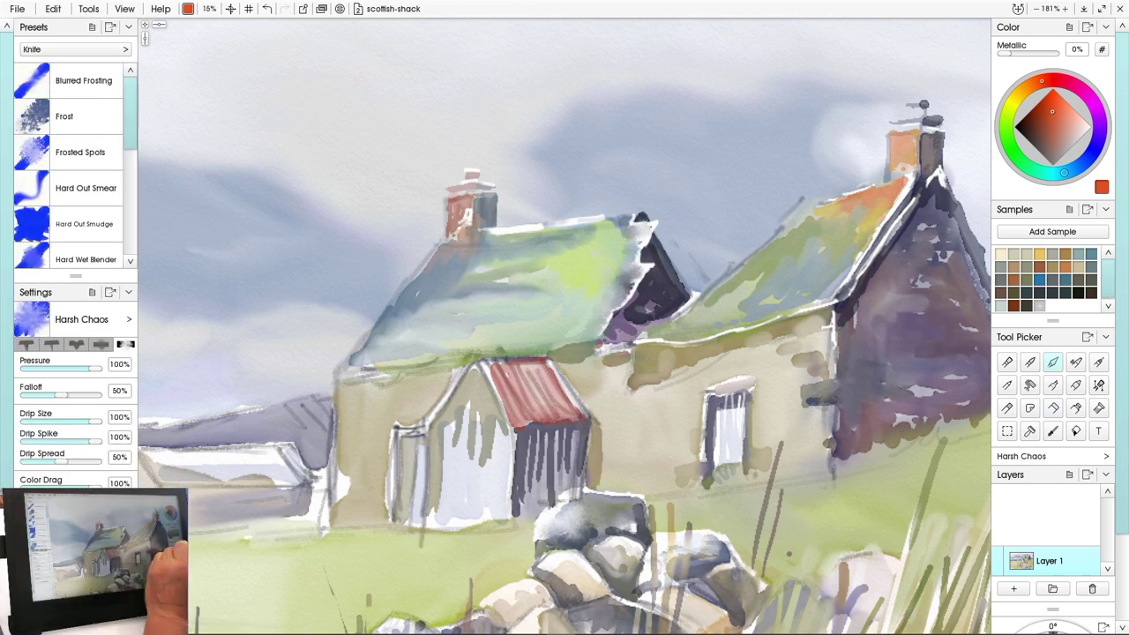
key("e")
mouse_move(609, 316)
left_mouse_down()
mouse_move(641, 339)
mouse_move(663, 300)
left_mouse_up()
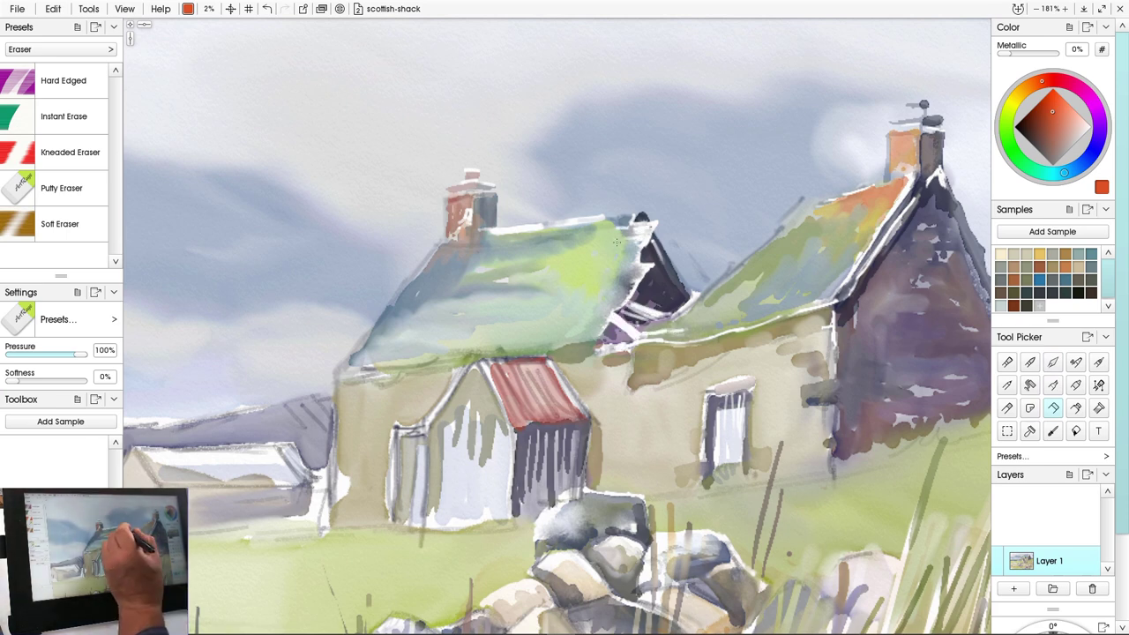
Add a layer beneath Layer 1 and paint dark teal behind the erased gable gaps with the Unclean Brush
left_click(1013, 588)
left_click_drag(1050, 531, 1050, 569)
left_click(1031, 362)
left_click(1064, 173)
left_click(1034, 130)
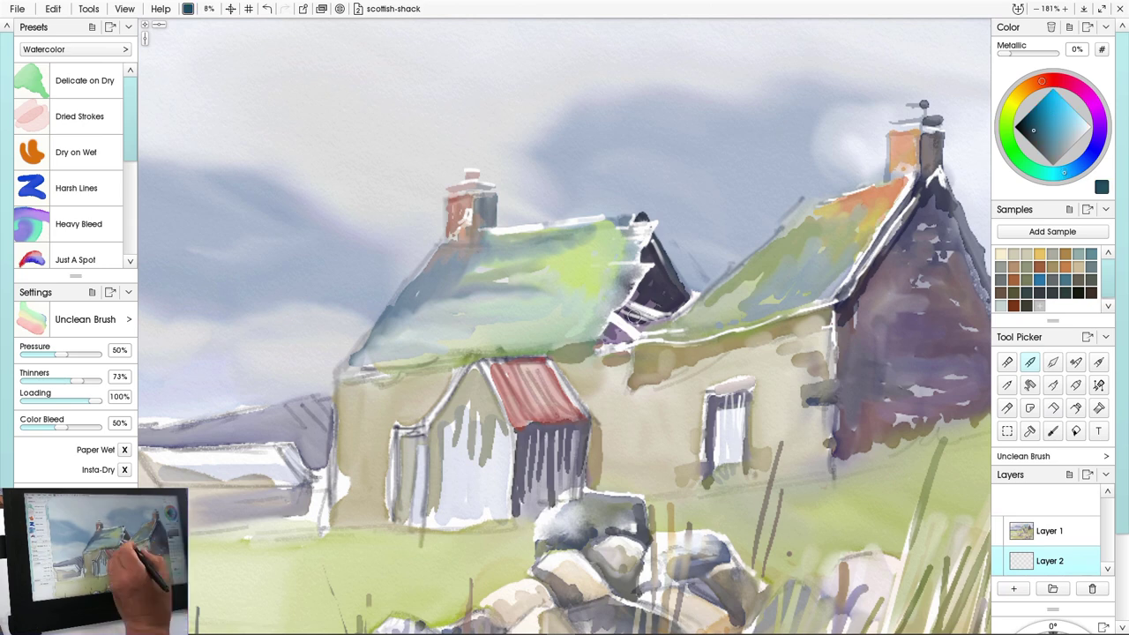
mouse_move(637, 312)
left_mouse_down()
mouse_move(627, 329)
mouse_move(621, 304)
left_mouse_up()
Add Layer 3 above Layer 1 and touch up the left chimney with blue
left_click(1049, 531)
left_click(1013, 588)
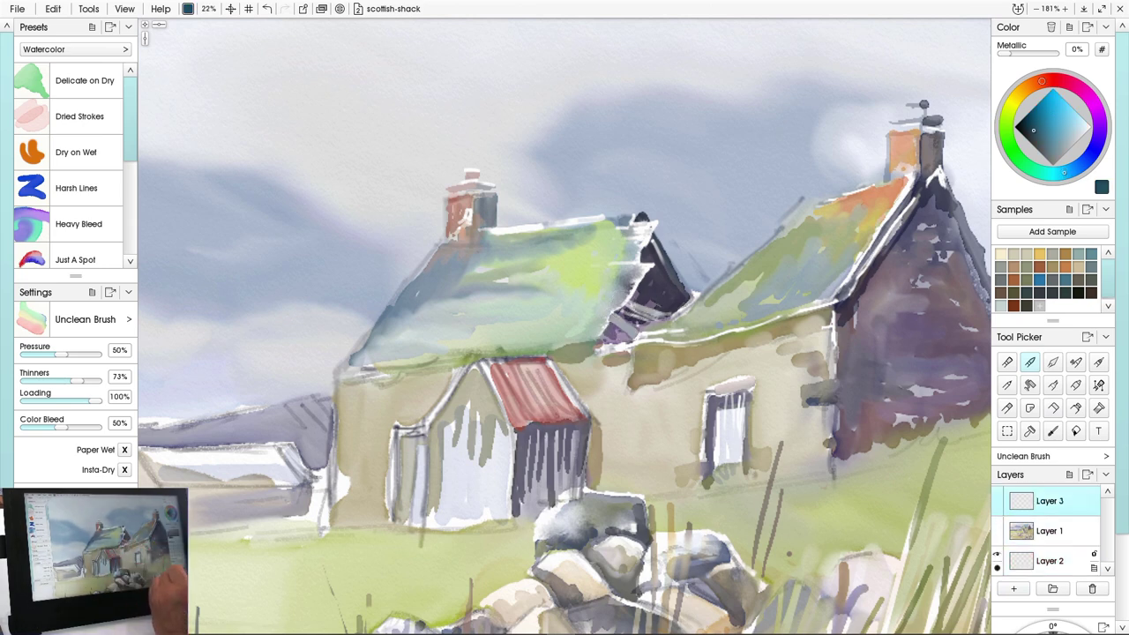
left_click(1075, 168)
mouse_move(492, 196)
left_mouse_down()
mouse_move(490, 212)
mouse_move(470, 195)
left_mouse_up()
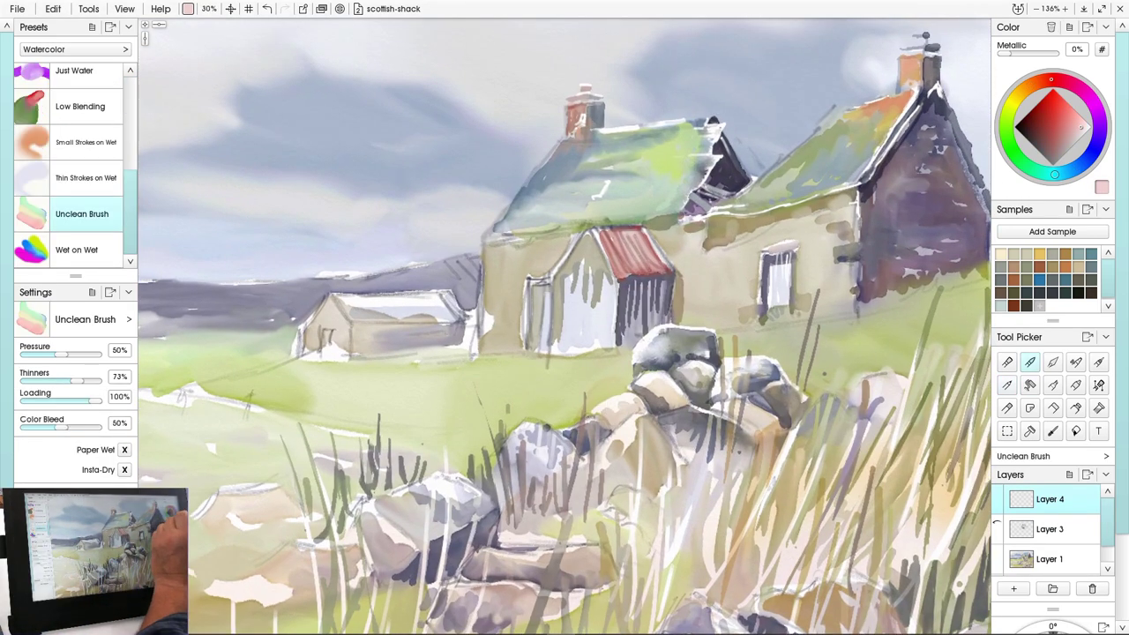
Paint dark navy shadow strokes along the left roof's eaves on Layer 4
left_click(1089, 159)
left_click(1028, 125)
left_click_drag(573, 232, 497, 239)
left_click_drag(674, 218, 668, 211)
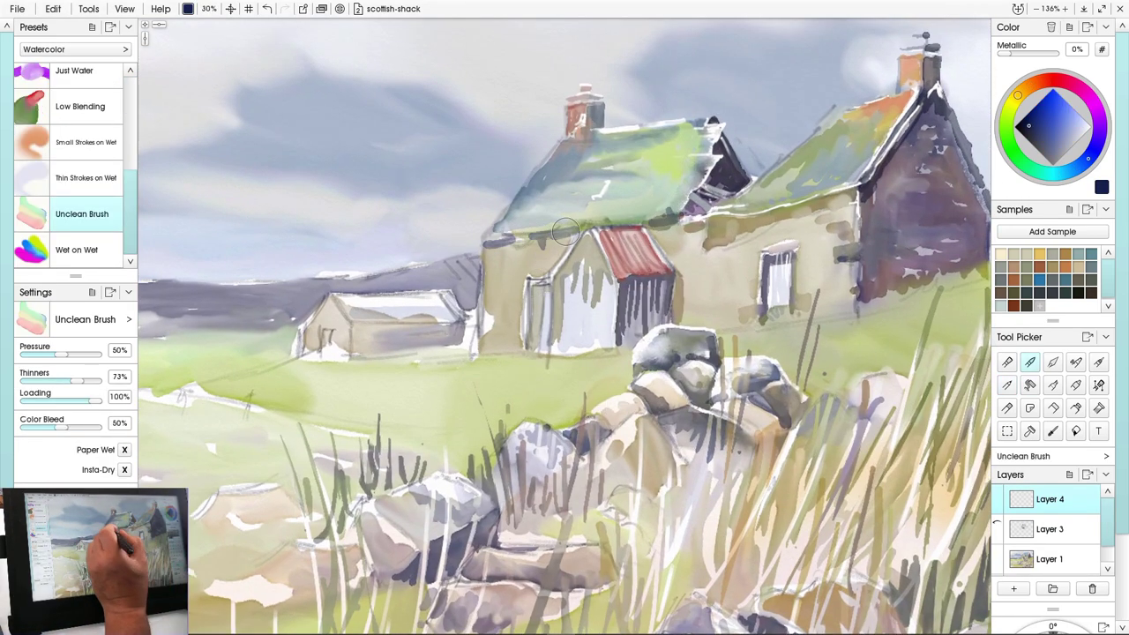
Paint a dark window opening in the white porch wall with the Heavy Bleed and Harsh Lines brushes
left_click(1021, 124)
left_click_drag(586, 286, 586, 308)
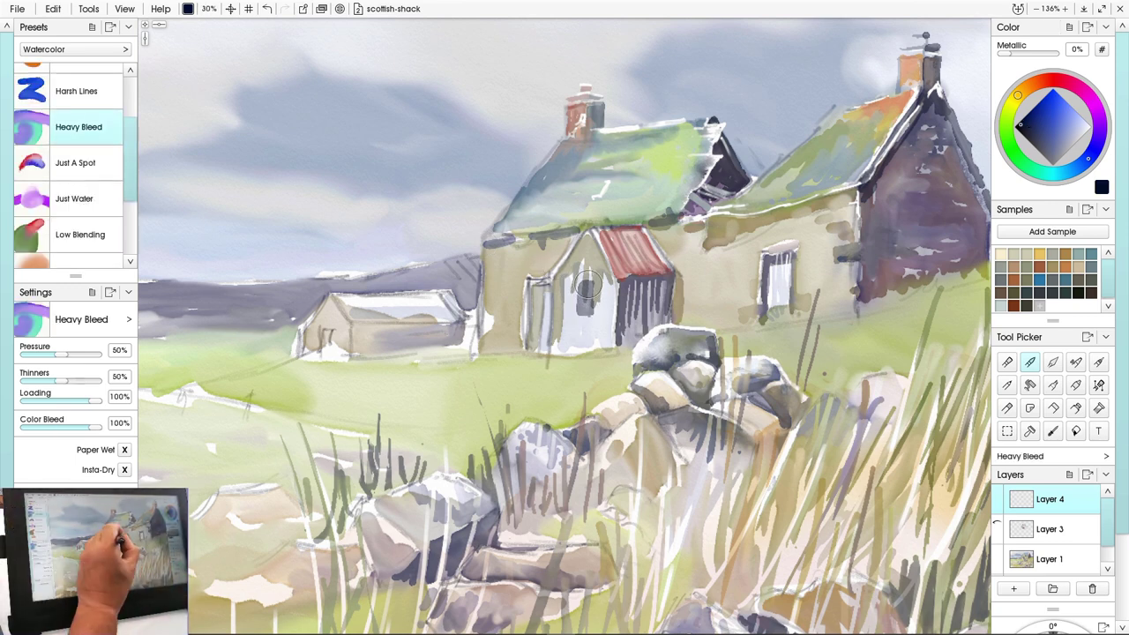
left_click(77, 91)
left_click_drag(586, 284, 584, 301)
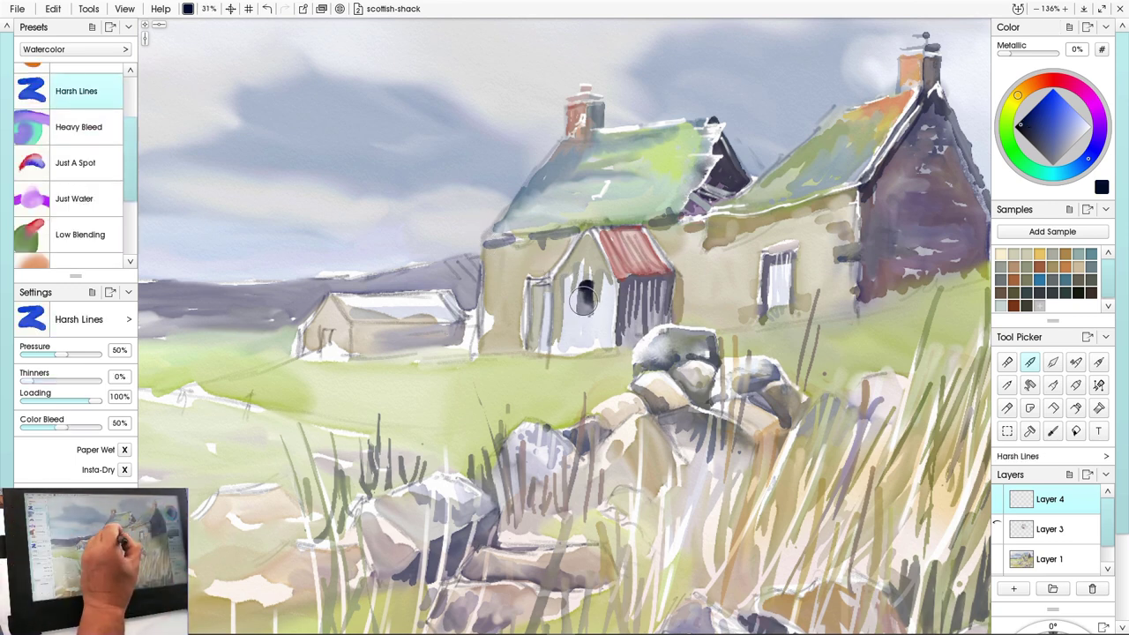
Darken the porch's shaded side beneath the red roof and the narrow doorway beside it with navy Harsh Lines strokes
left_click(1045, 141)
mouse_move(593, 233)
left_mouse_down()
mouse_move(609, 282)
mouse_move(661, 277)
mouse_move(638, 300)
left_mouse_up()
left_click(1025, 127)
left_click_drag(619, 307, 616, 284)
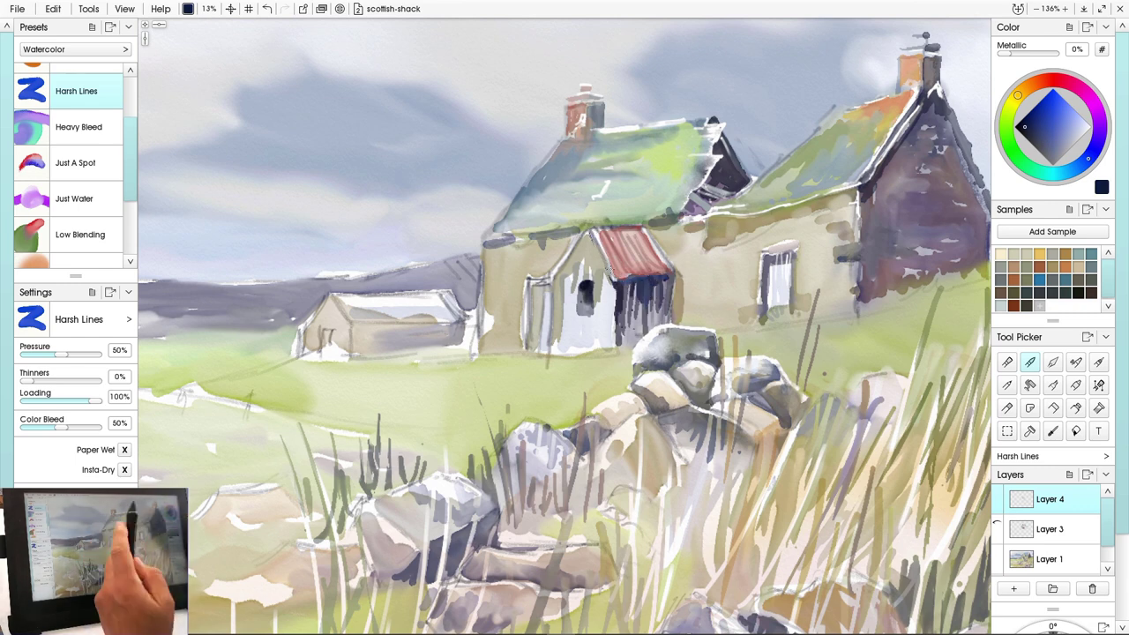
left_click_drag(538, 280, 527, 346)
Paint ragged navy strokes along the eaves above the red porch roof and outline the skylight in blue-grey
mouse_move(638, 224)
left_mouse_down()
mouse_move(676, 217)
mouse_move(621, 222)
left_mouse_up()
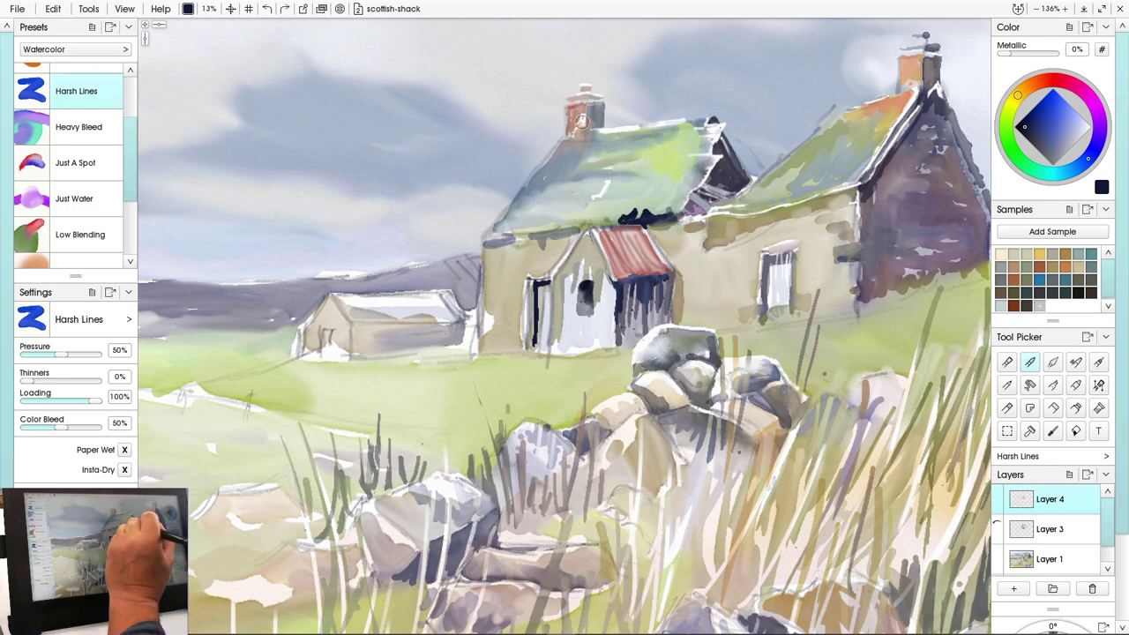
left_click(1050, 146)
left_click_drag(611, 181, 597, 197)
Shade the left chimney's cap, pot and dark side with navy Harsh Lines strokes
left_click(1032, 128)
left_click_drag(597, 104, 580, 103)
key("ctrl+z")
scroll(581, 277, "up", 5)
mouse_move(566, 176)
left_mouse_down()
mouse_move(619, 167)
mouse_move(560, 169)
left_mouse_up()
mouse_move(608, 165)
left_mouse_down()
mouse_move(627, 189)
mouse_move(622, 214)
left_mouse_up()
left_click_drag(601, 141, 602, 149)
Paint a broken navy shadow line under the left roof's eaves, from the outer corner to the porch roof
left_click_drag(441, 456, 388, 467)
left_click_drag(576, 439, 443, 459)
left_click_drag(499, 453, 503, 473)
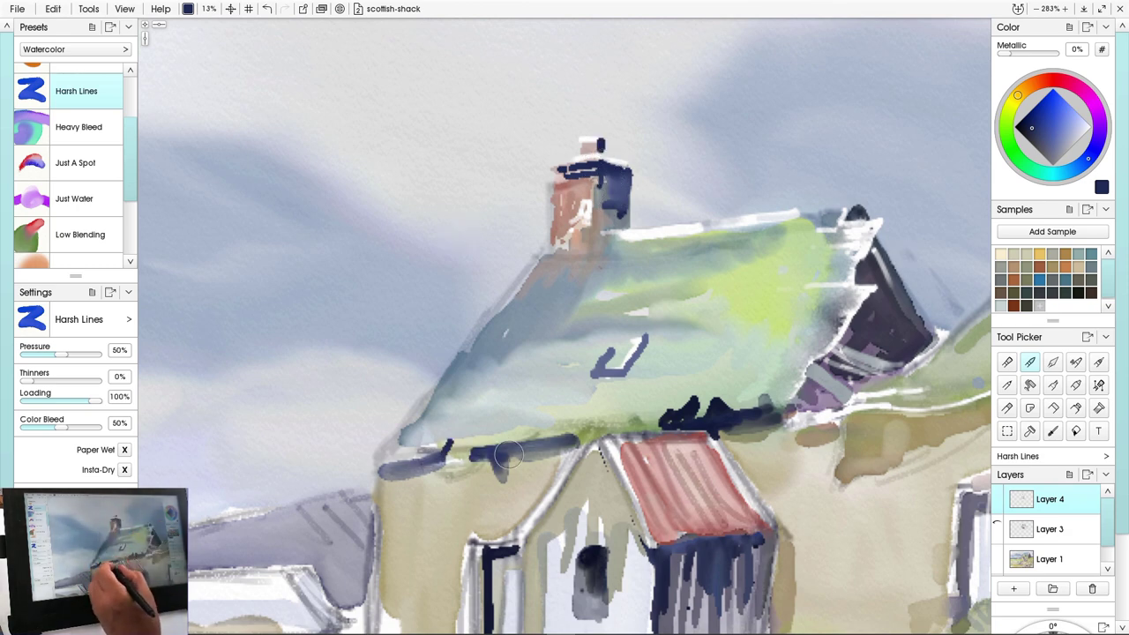
left_click_drag(577, 441, 595, 433)
left_click_drag(707, 435, 603, 436)
scroll(484, 389, "down", 10)
scroll(530, 475, "up", 4)
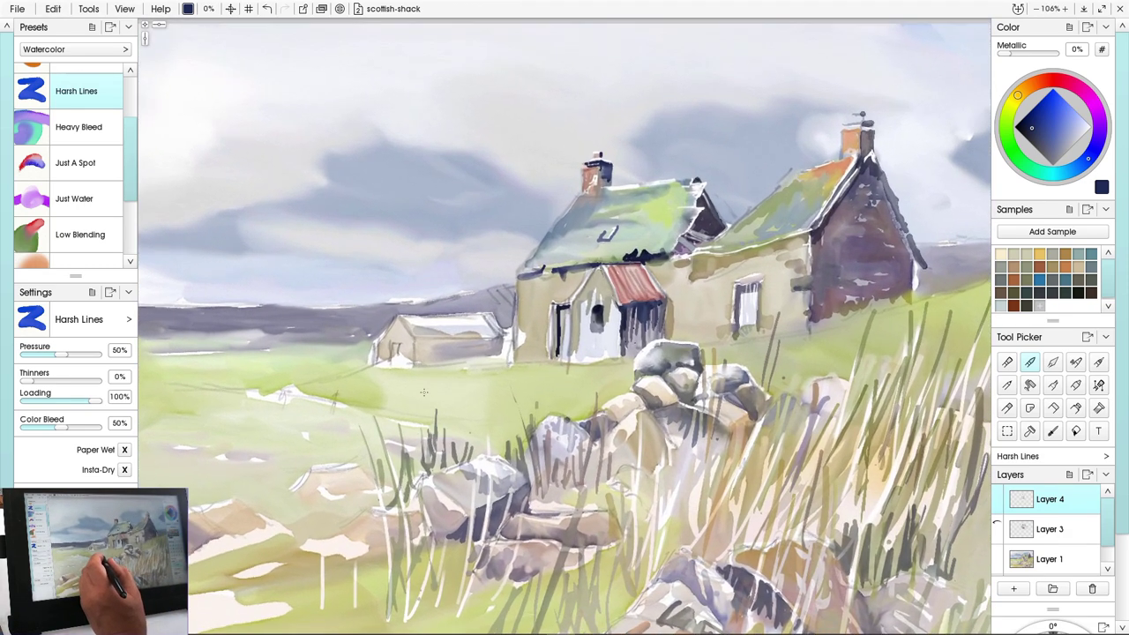
Wash the small outbuilding's long wall with navy shadow using the Unclean Brush
scroll(87, 199, "down", 4)
left_click(84, 214)
mouse_move(479, 347)
left_mouse_down()
mouse_move(423, 353)
mouse_move(492, 344)
mouse_move(456, 354)
left_mouse_up()
Add darker navy accents under the outbuilding's roof and at its near corner with the Harsh Lines brush
left_click_drag(130, 212, 131, 152)
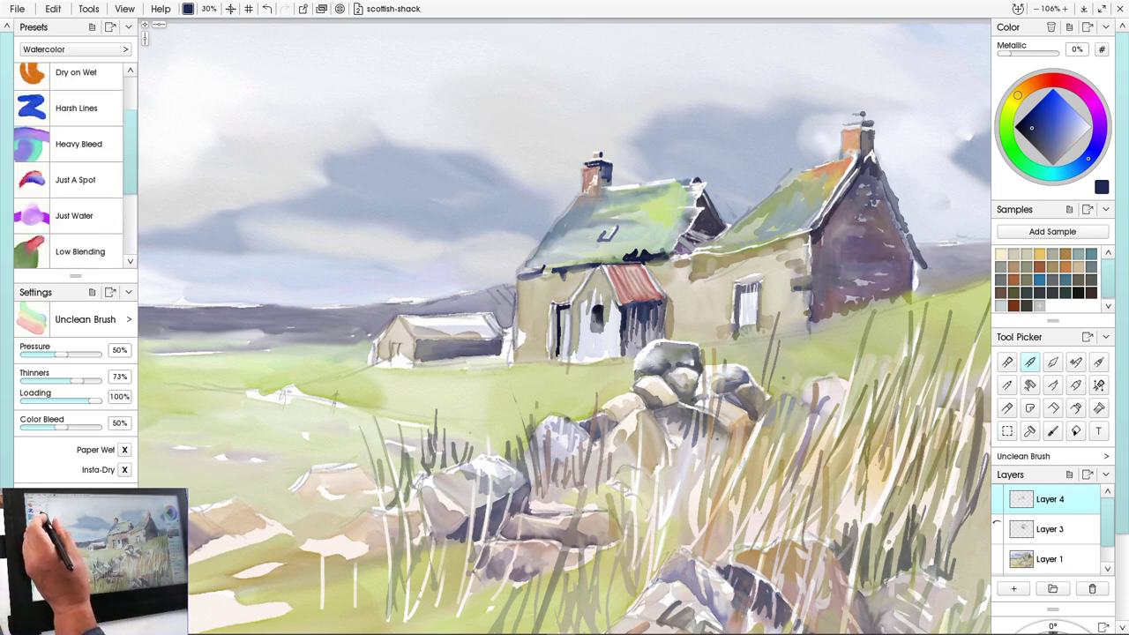
left_click(77, 109)
mouse_move(419, 342)
left_mouse_down()
mouse_move(459, 334)
mouse_move(429, 342)
mouse_move(419, 314)
mouse_move(369, 362)
left_mouse_up()
Draw a thin grey-blue fence line with posts from the outbuilding across the field with a 7% Harsh Lines brush
left_click(1065, 130)
left_click_drag(342, 412, 324, 423)
key("ctrl+z")
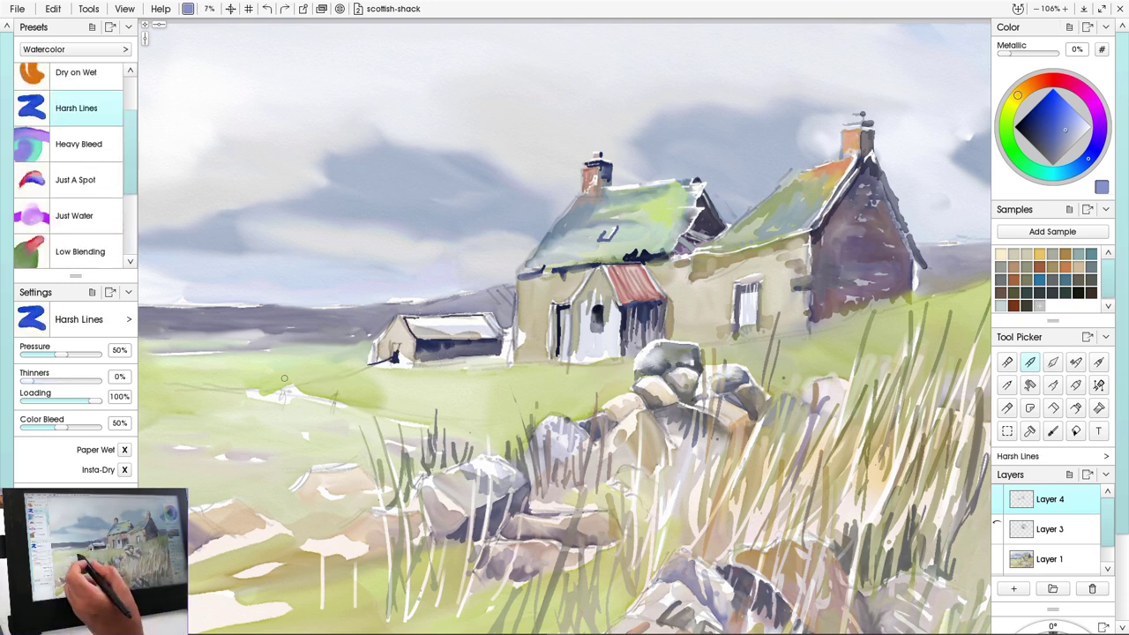
left_click_drag(367, 363, 284, 381)
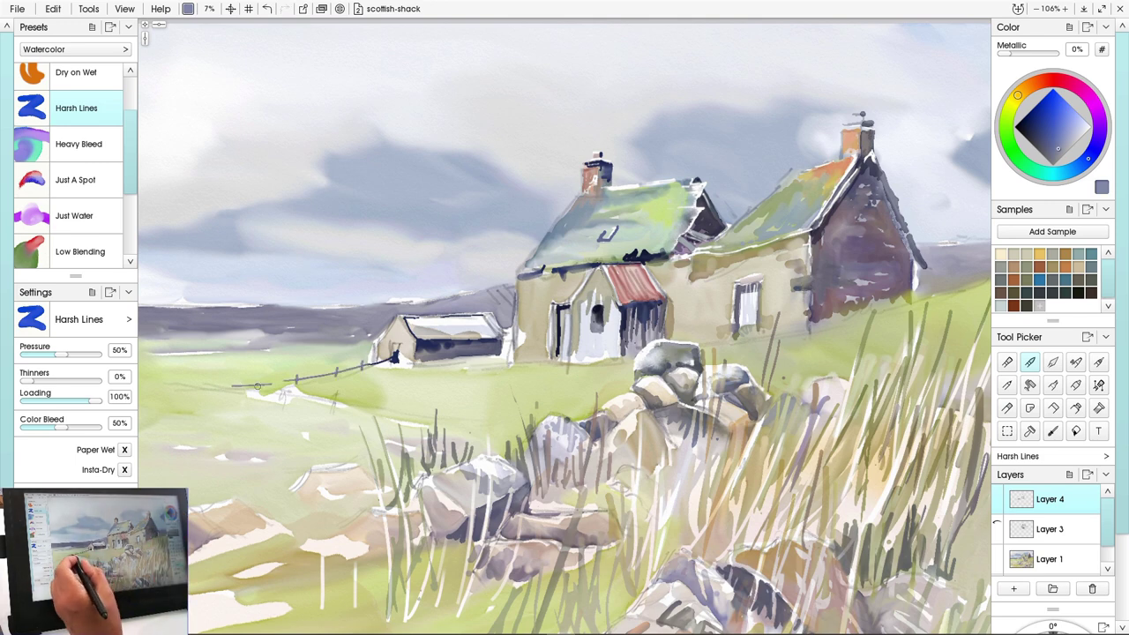
Merge the upper painting layers into Layer 1 and erase a white post-and-rail fence into the field towards the foreground rocks
left_click(1053, 408)
right_click(1049, 504)
left_click(1005, 379)
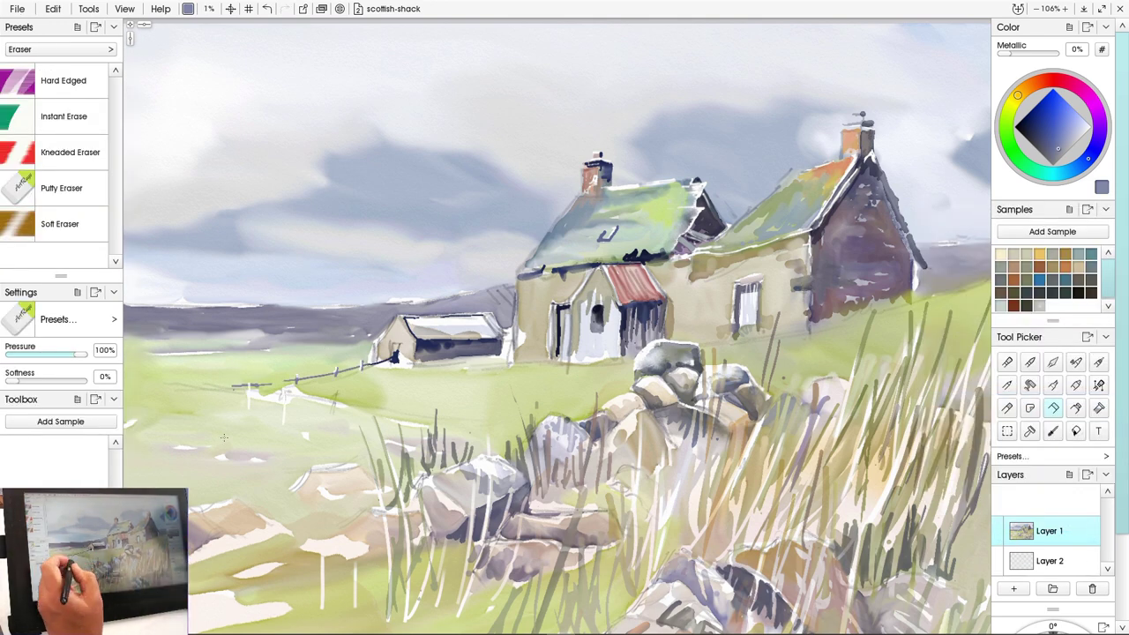
left_click_drag(333, 394, 336, 417)
key("ctrl+z")
key("ctrl+z")
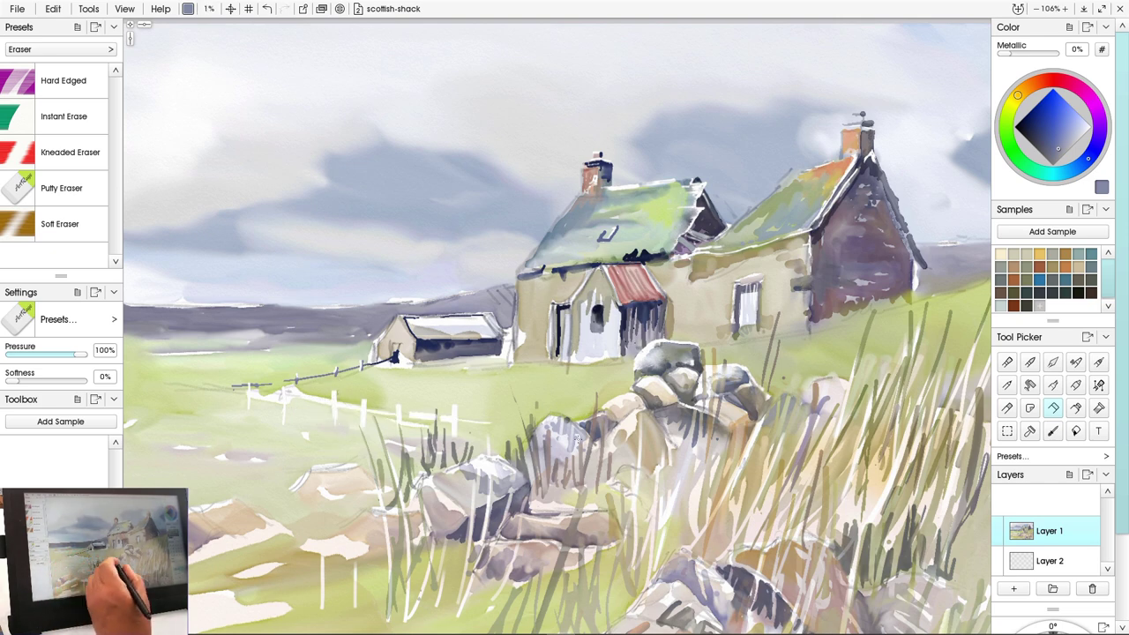
left_click_drag(289, 401, 396, 428)
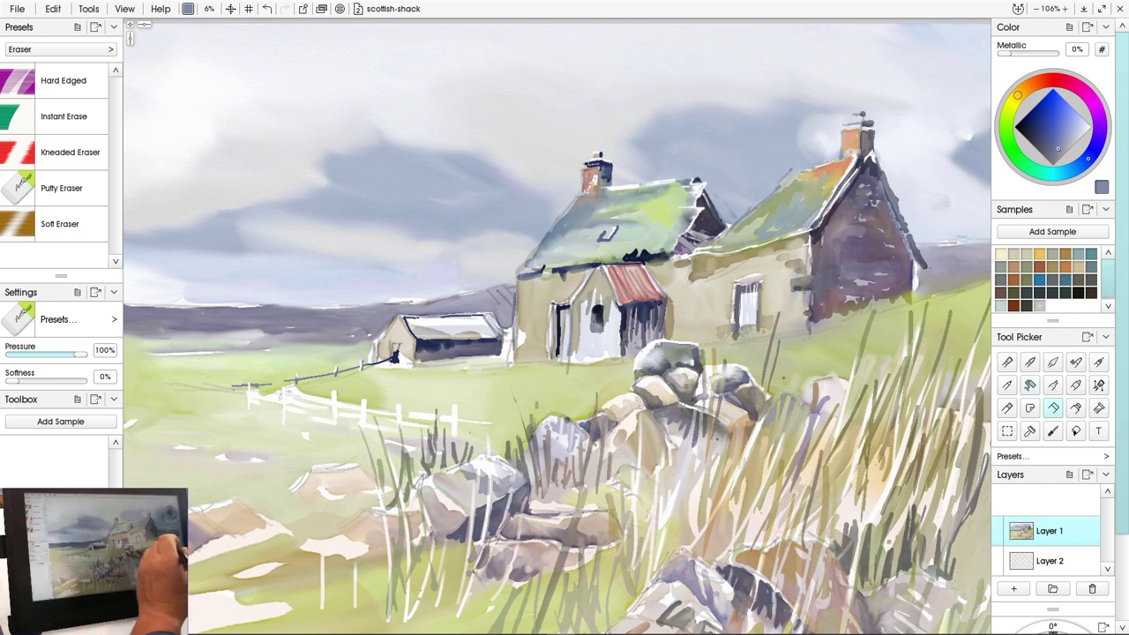
Fill the white gap between the outbuilding and the cottage on Layer 1 with sampled grass green using the Unclean Brush
left_click(1030, 363)
left_click(347, 383, "alt")
left_click(347, 383, "alt")
key("ctrl+shift+l")
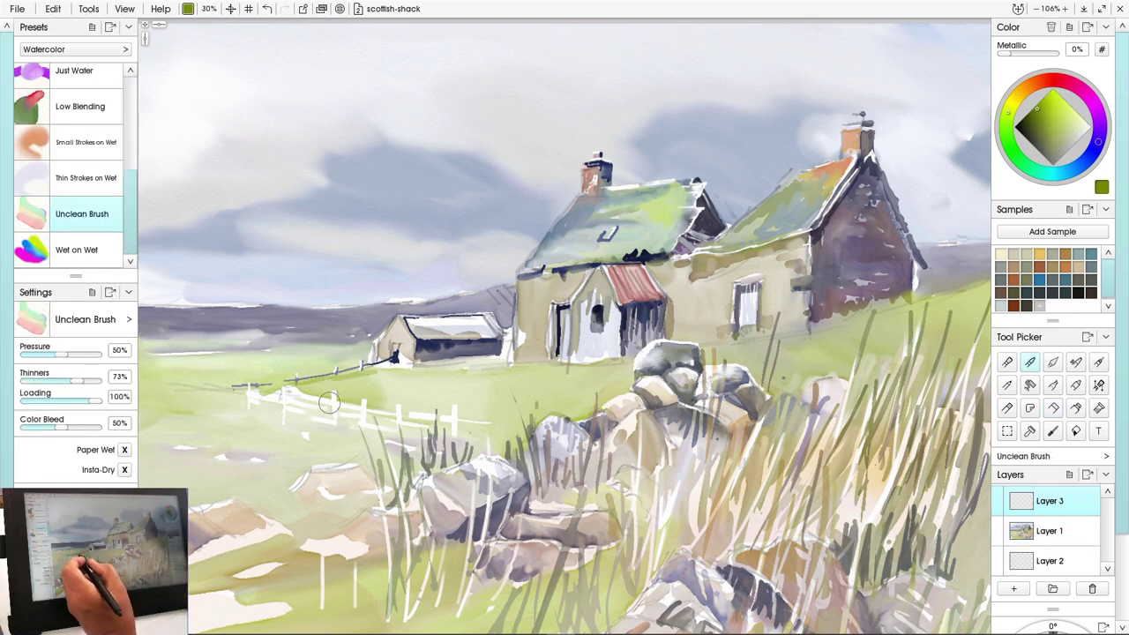
left_click_drag(427, 362, 509, 355)
key("ctrl+z")
left_click(1050, 531)
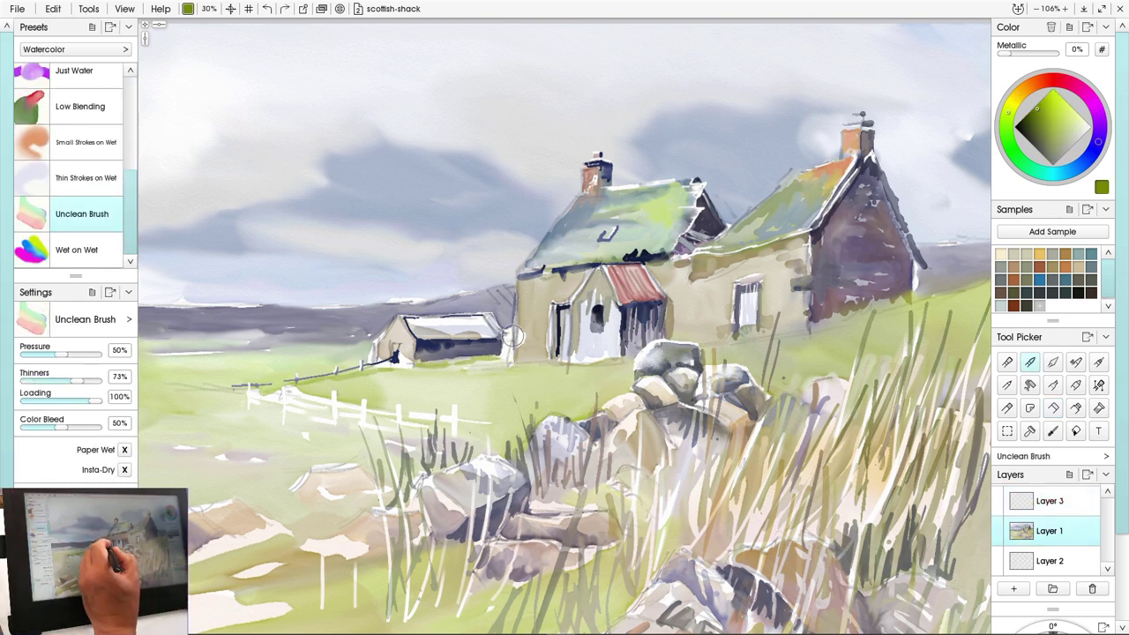
Deepen the outbuilding's long wall and the distant hills behind it with sampled navy and blue washes on Layer 3
left_click(498, 351, "alt")
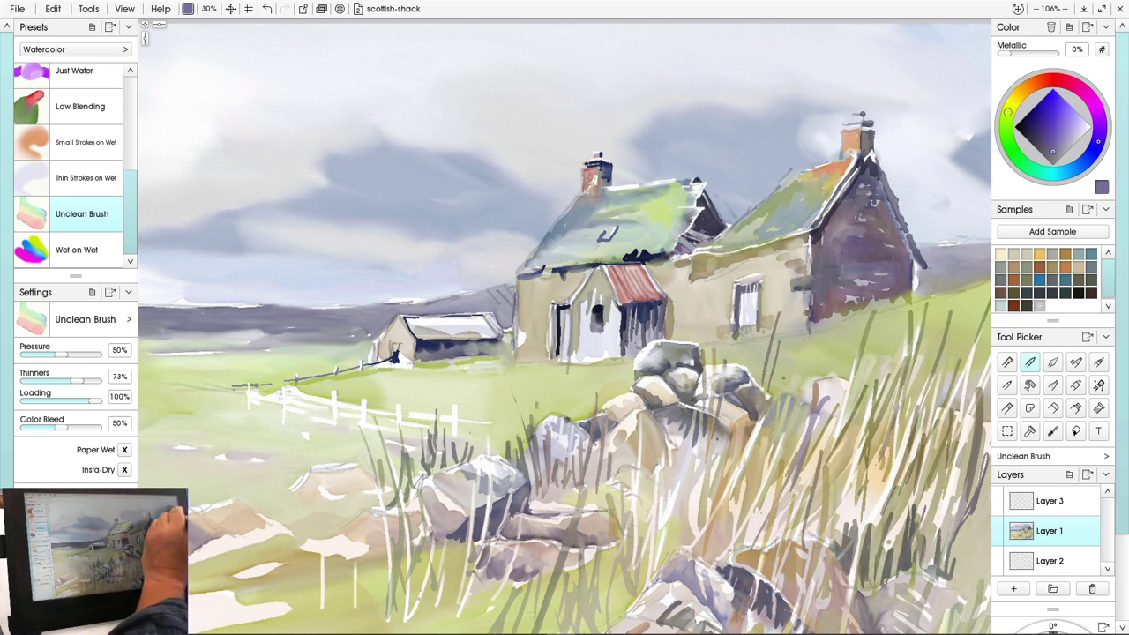
left_click(495, 351, "alt")
left_click(485, 350, "alt")
key("Page_Up")
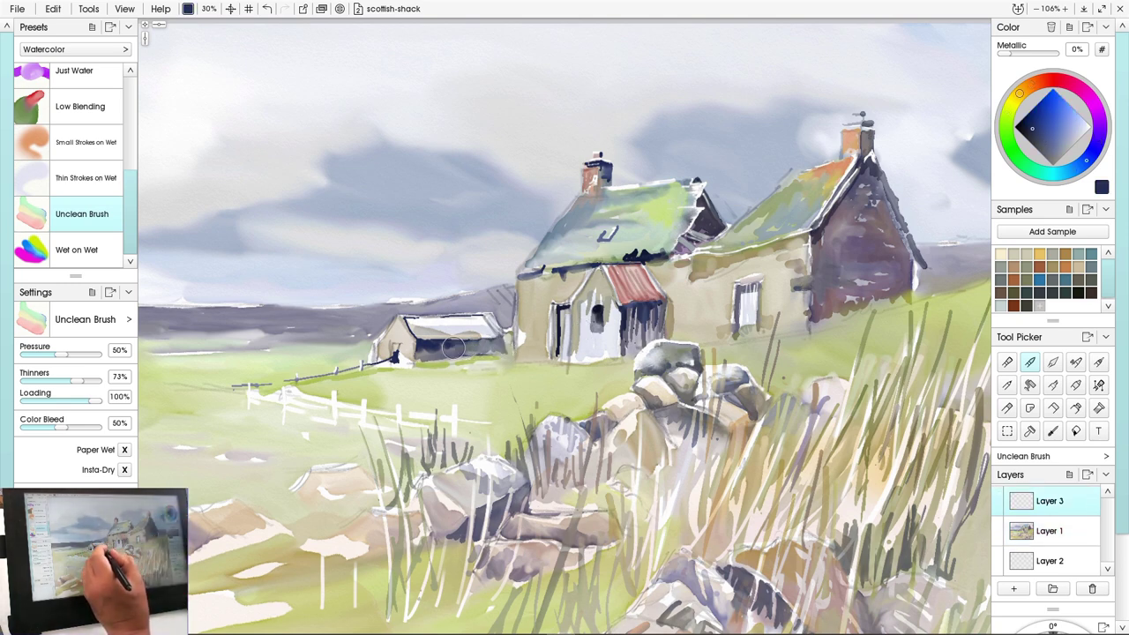
left_click_drag(453, 347, 420, 353)
mouse_move(506, 309)
left_mouse_down()
mouse_move(453, 308)
mouse_move(494, 298)
mouse_move(375, 314)
mouse_move(364, 331)
mouse_move(199, 330)
left_mouse_up()
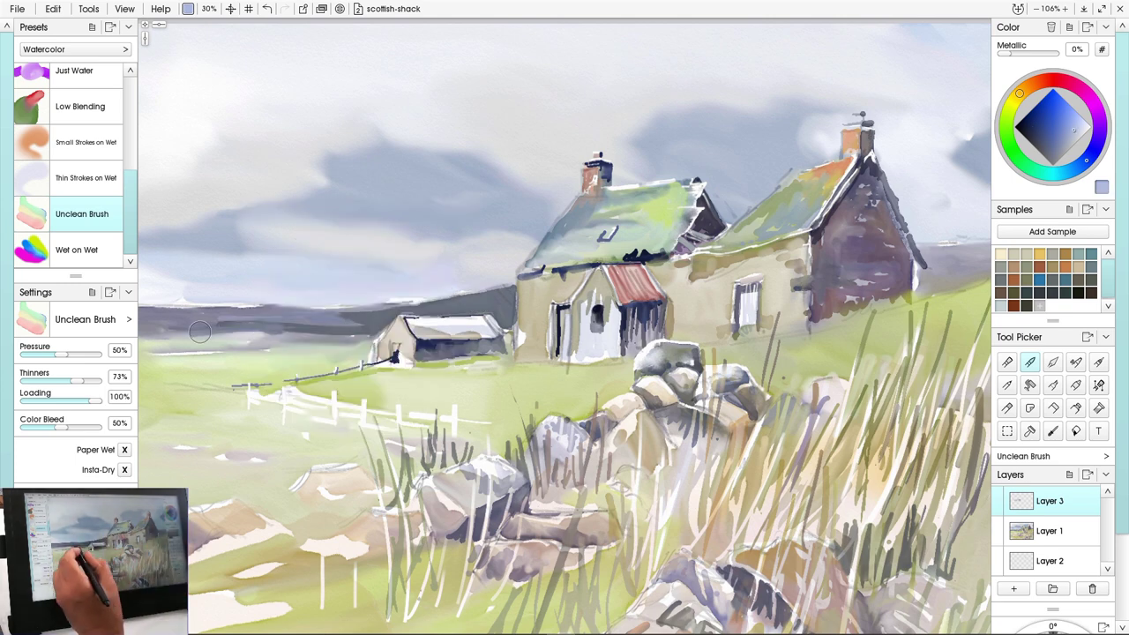
Darken the distant hill beside the cottage's shaded gable with a dark blue-grey wash
left_click(509, 327, "alt")
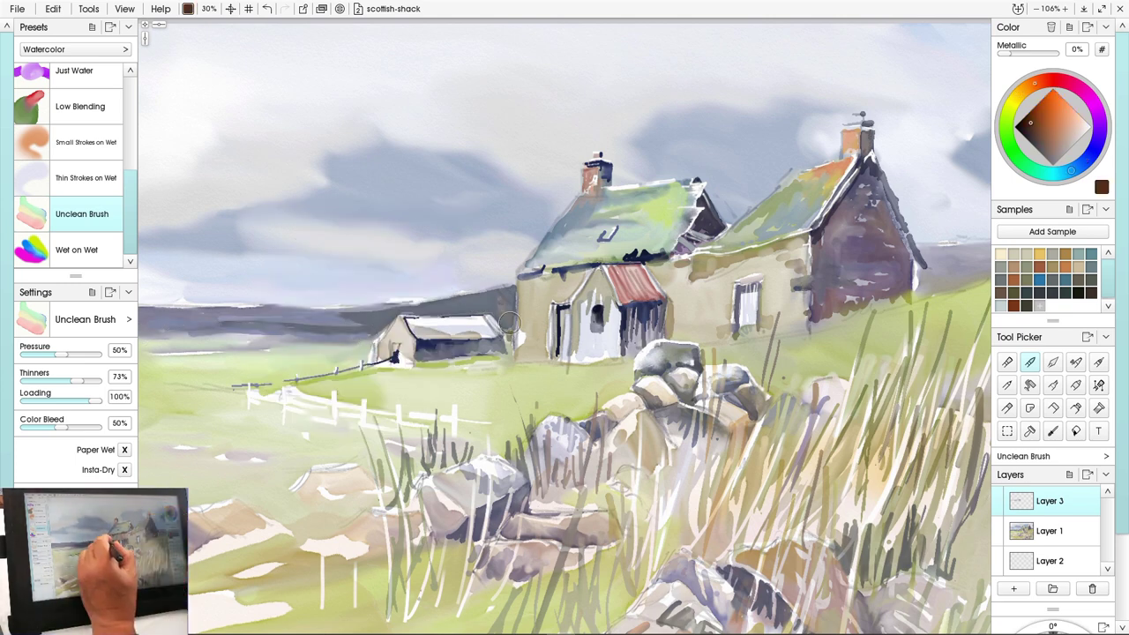
mouse_move(919, 254)
left_mouse_down()
mouse_move(933, 270)
mouse_move(926, 280)
mouse_move(960, 261)
left_mouse_up()
scroll(840, 521, "down", 3)
mouse_move(845, 275)
left_mouse_down()
mouse_move(866, 295)
mouse_move(829, 294)
mouse_move(899, 265)
mouse_move(826, 304)
left_mouse_up()
key("k")
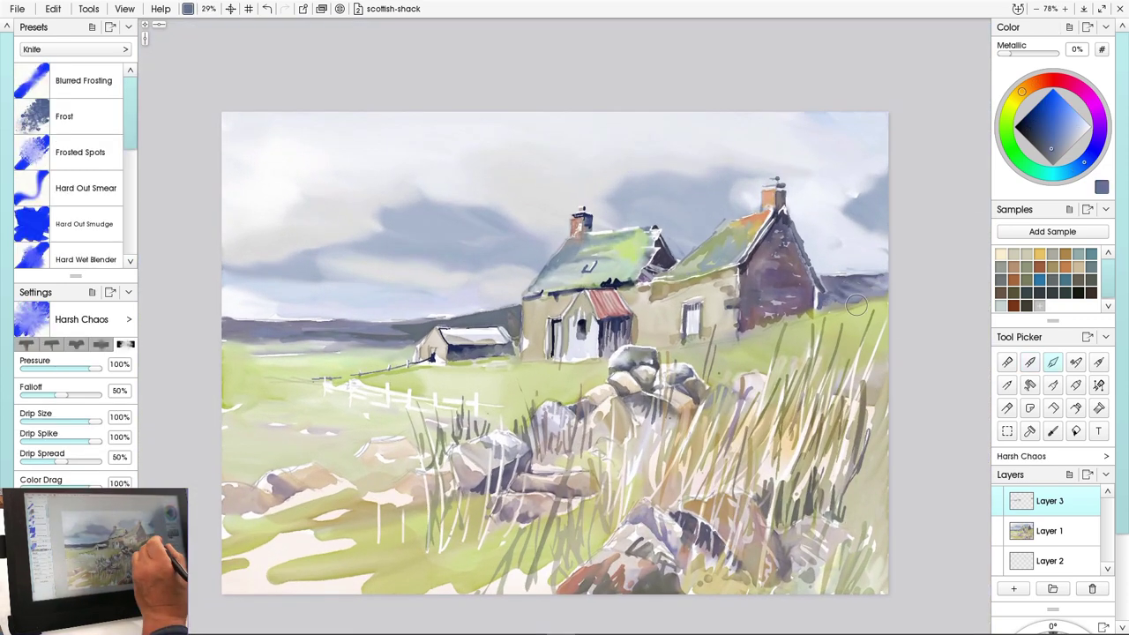
Glaze muted shadow over the porch front and outbuilding roof, and lay a shadow strip along the cottage's base
left_click(497, 426, "alt")
key("w")
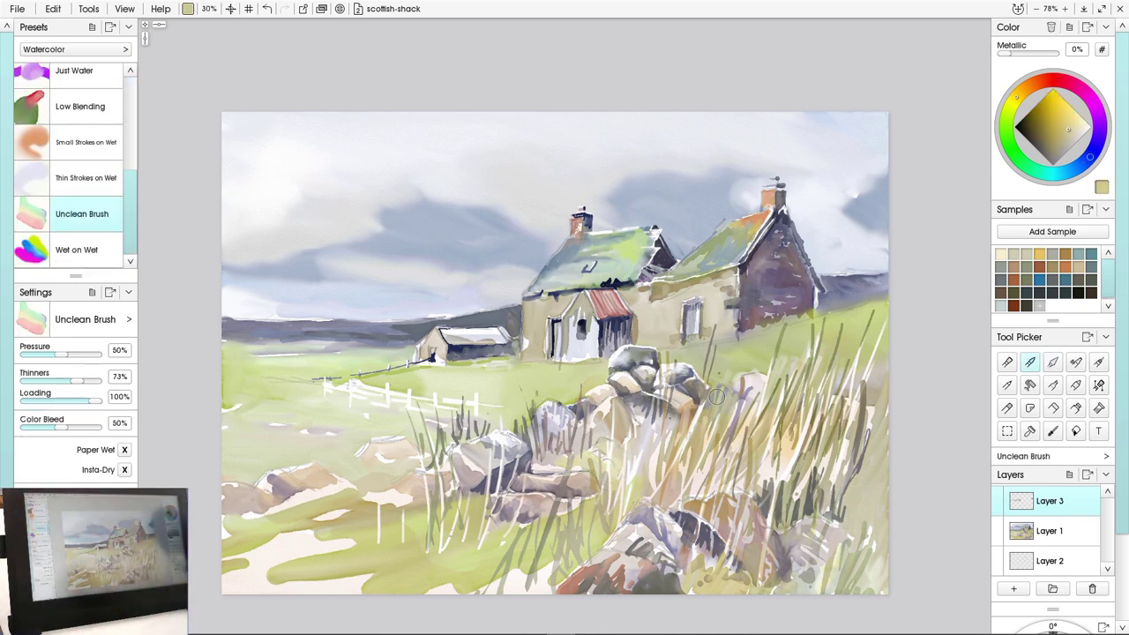
mouse_move(593, 317)
left_mouse_down()
mouse_move(571, 362)
mouse_move(580, 357)
left_mouse_up()
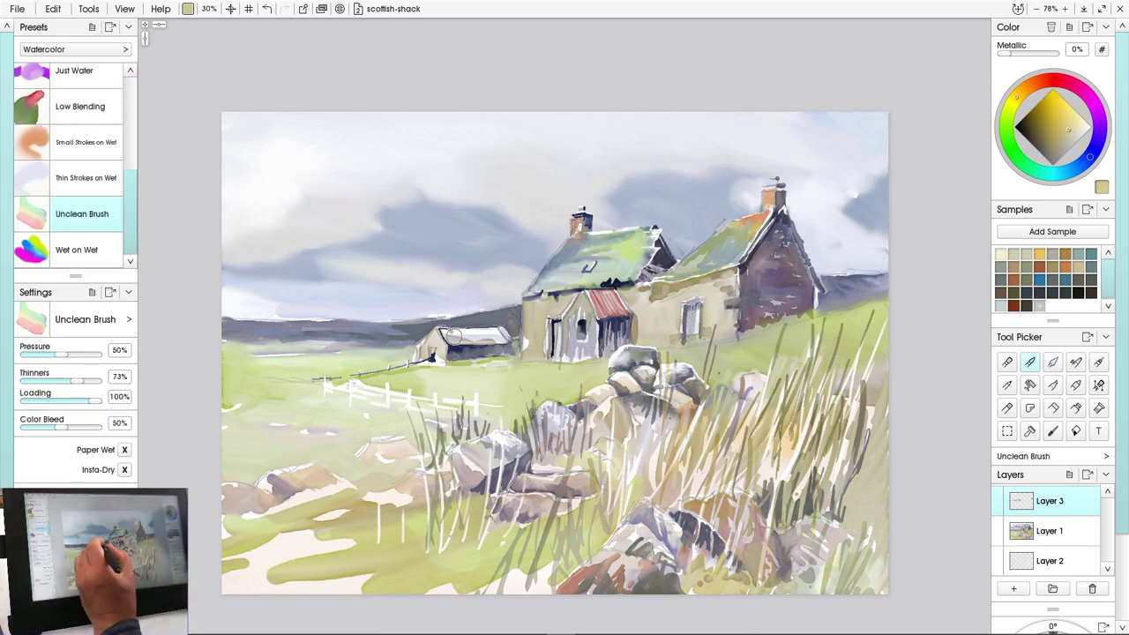
mouse_move(451, 335)
left_mouse_down()
mouse_move(469, 349)
mouse_move(608, 364)
left_mouse_up()
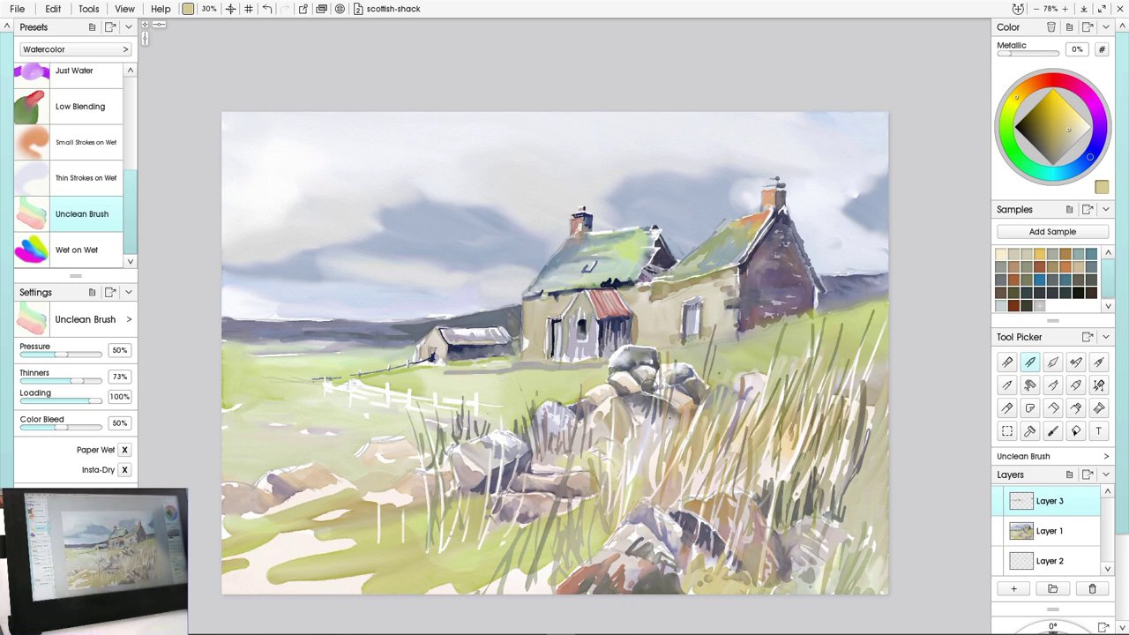
Dab ochre stone marks onto the cottage's front walls and add dark shadow beneath the right roof's eaves
left_click(1049, 127)
left_click_drag(646, 321, 661, 319)
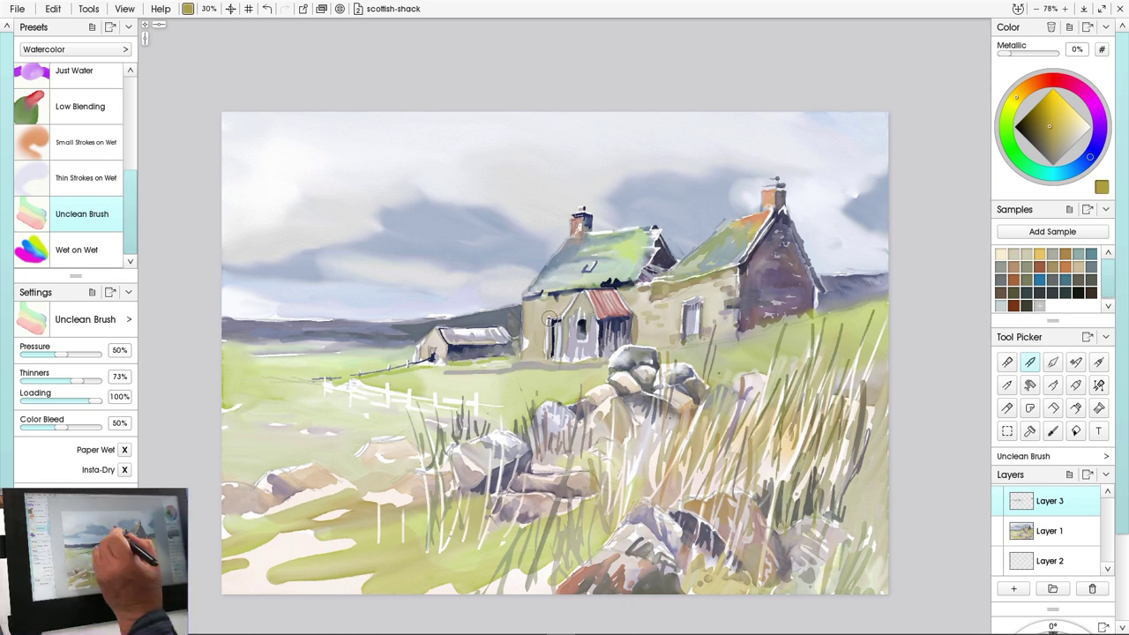
left_click(537, 315, "alt")
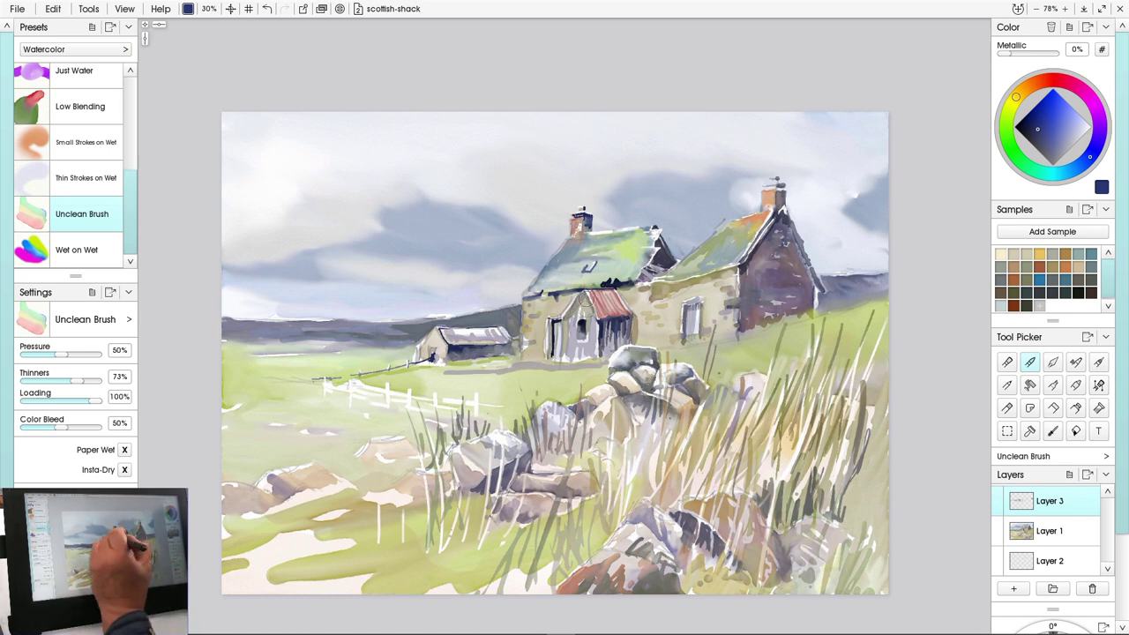
left_click(625, 300, "alt")
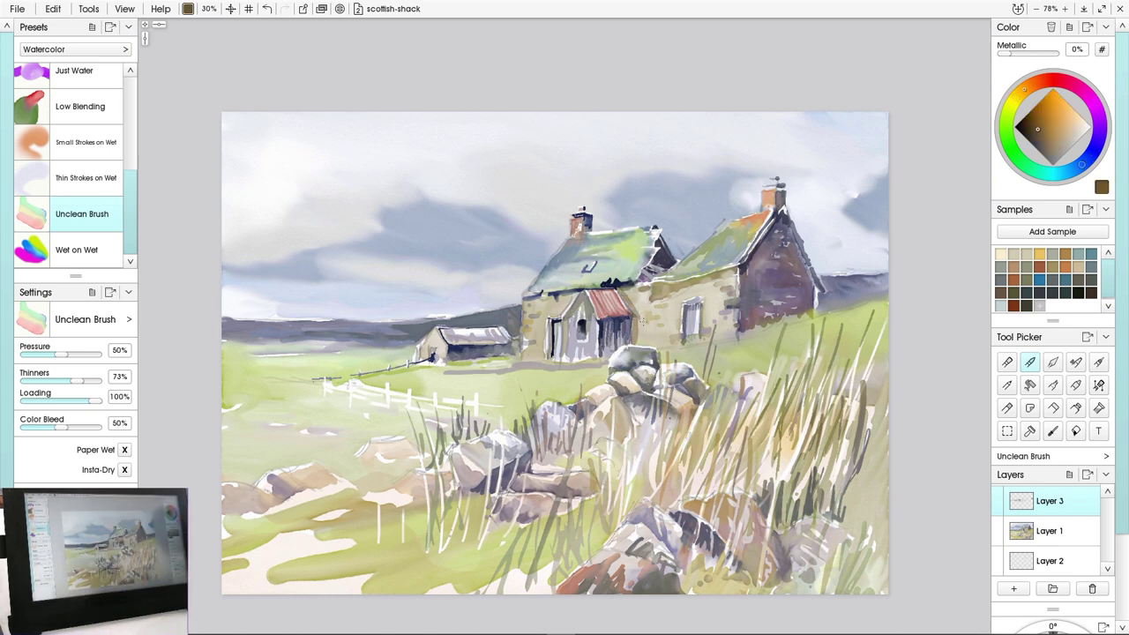
left_click(654, 275, "alt")
left_click_drag(739, 269, 646, 291)
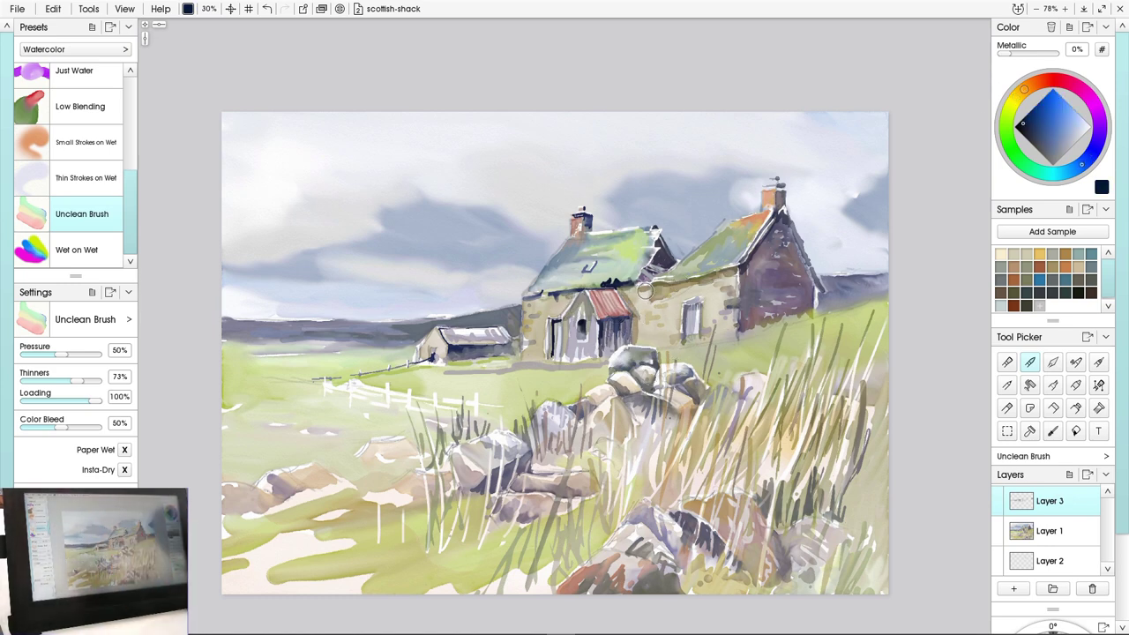
Warm the right chimney with orange-red strokes of the Unclean Brush
left_click(1069, 120)
left_click(1041, 116)
left_click_drag(777, 183, 769, 222)
Paint broken blue-violet tile strokes across the cottage roofs
left_click(1094, 149)
left_click(751, 222, "alt")
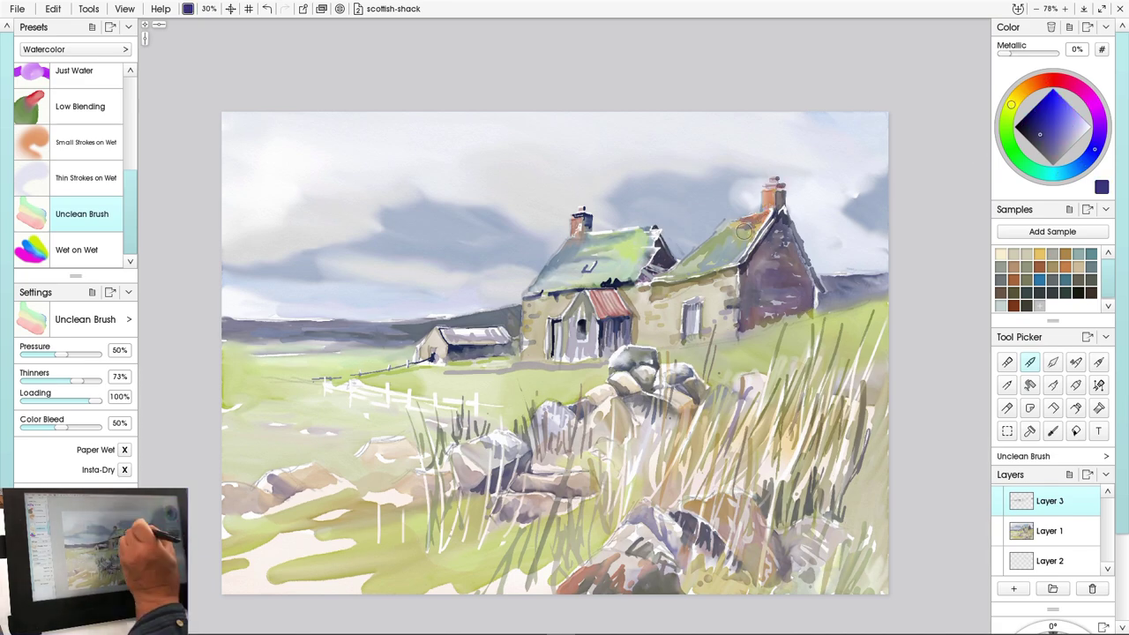
scroll(708, 253, "up", 5)
mouse_move(494, 160)
left_mouse_down()
mouse_move(416, 187)
mouse_move(504, 174)
mouse_move(407, 169)
mouse_move(344, 192)
mouse_move(289, 250)
left_mouse_up()
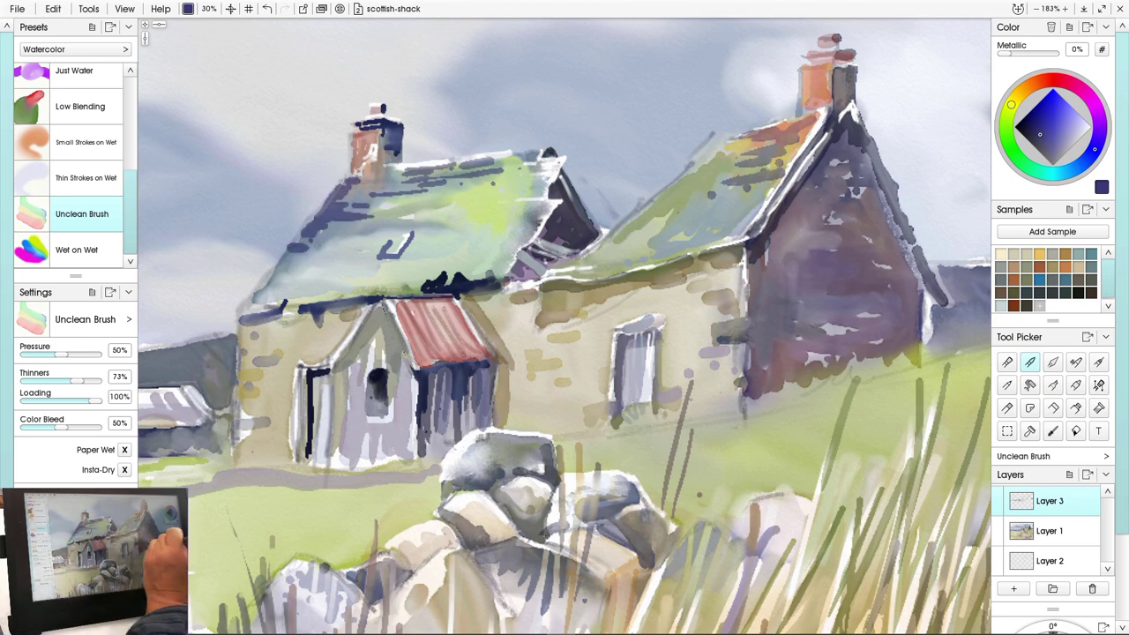
Add a new layer with the Multiply blend mode and choose a very dark navy for the Unclean Brush
left_click(1053, 362)
scroll(768, 170, "down", 5)
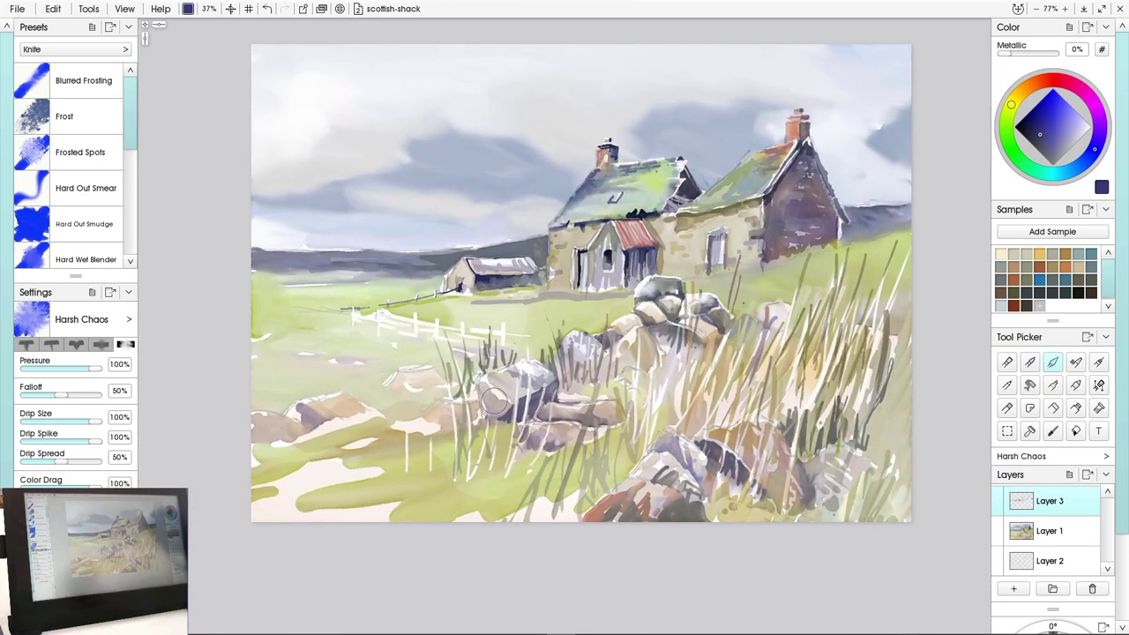
key("ctrl+shift+n")
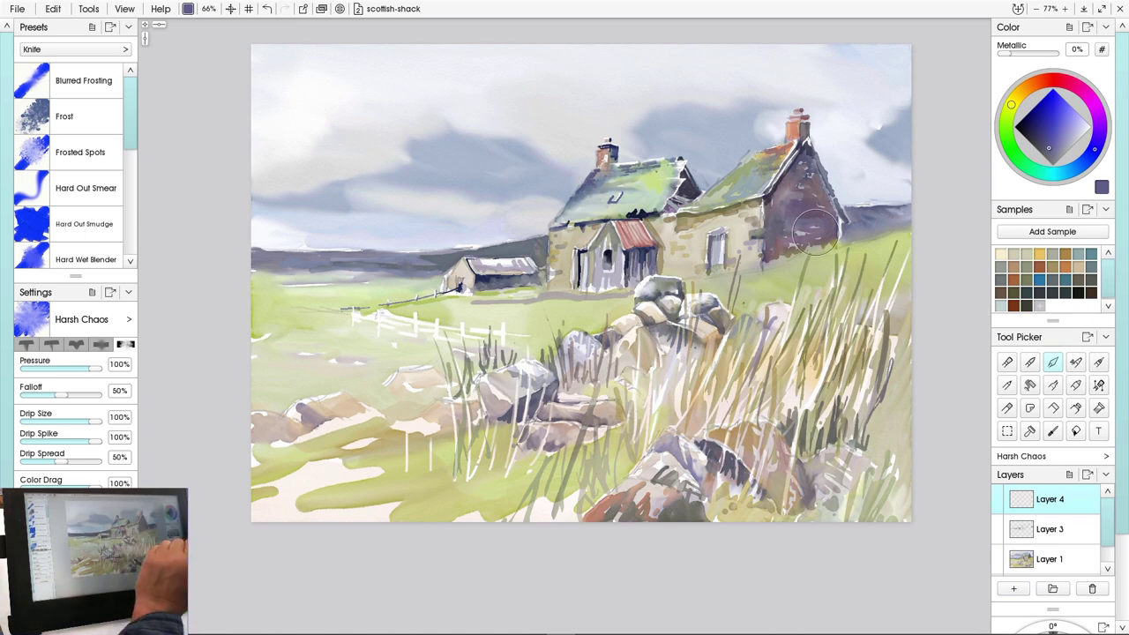
key("w")
left_click_drag(800, 198, 808, 196)
left_click_drag(808, 152, 821, 196)
left_click(1028, 127)
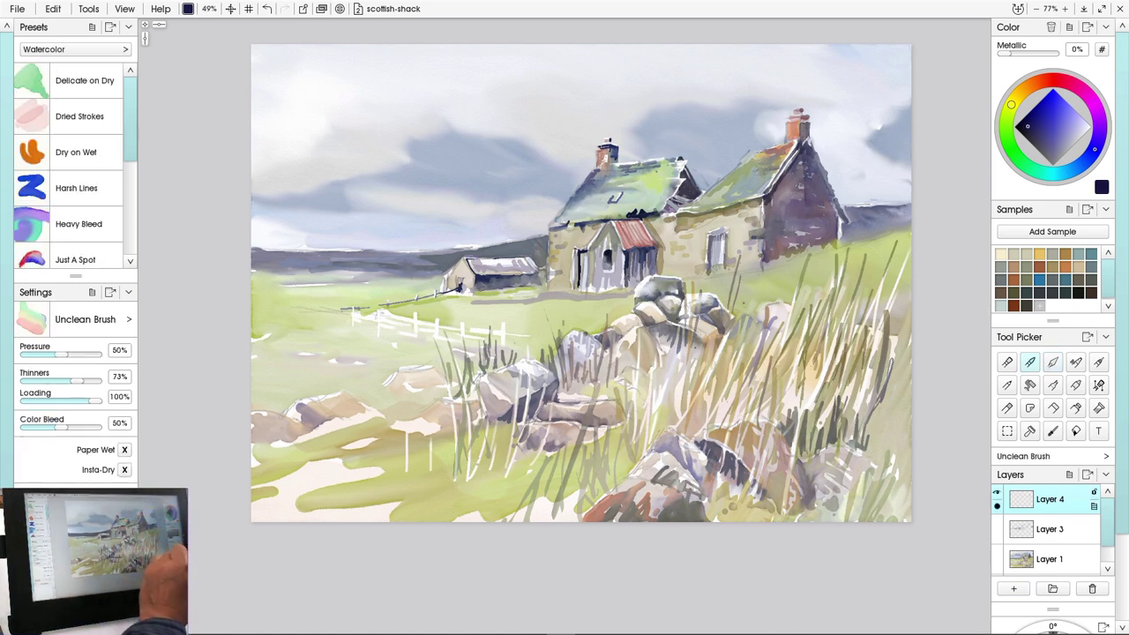
left_click(1093, 507)
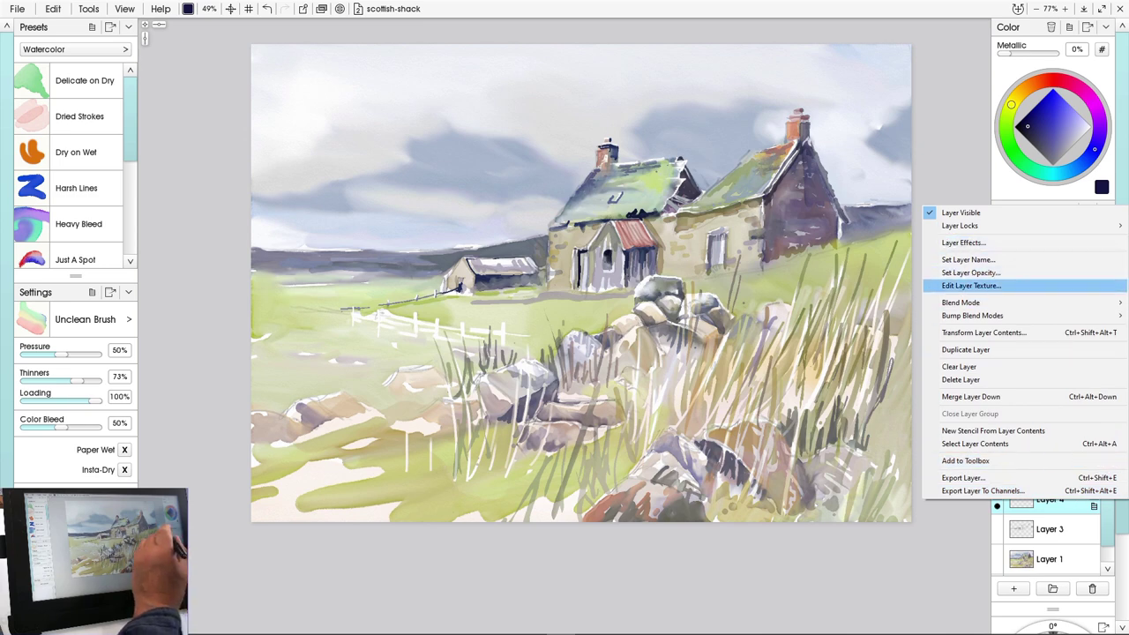
mouse_move(960, 302)
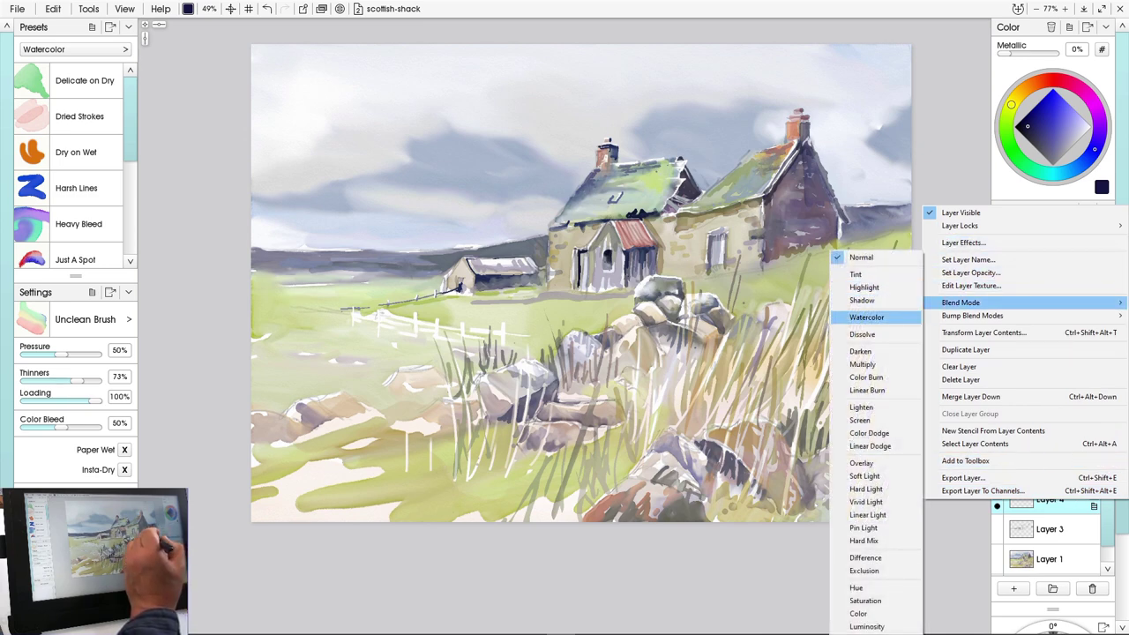
left_click(861, 365)
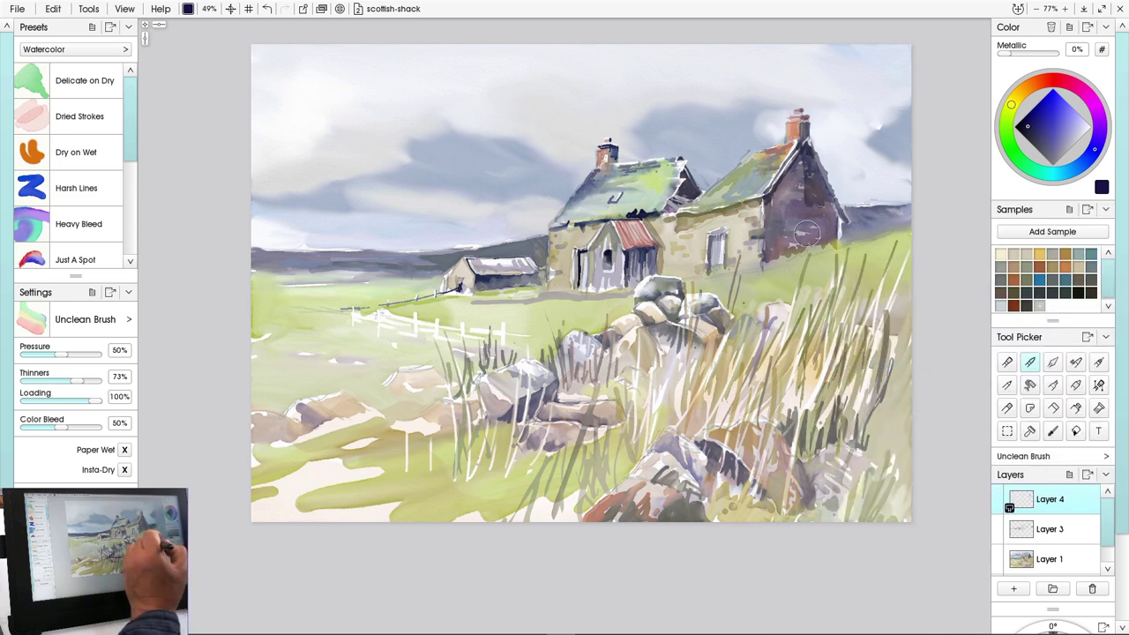
Darken the cottage's shaded gable wall with dark navy washes on the Multiply layer
mouse_move(807, 232)
left_mouse_down()
mouse_move(822, 196)
mouse_move(835, 201)
mouse_move(827, 211)
left_mouse_up()
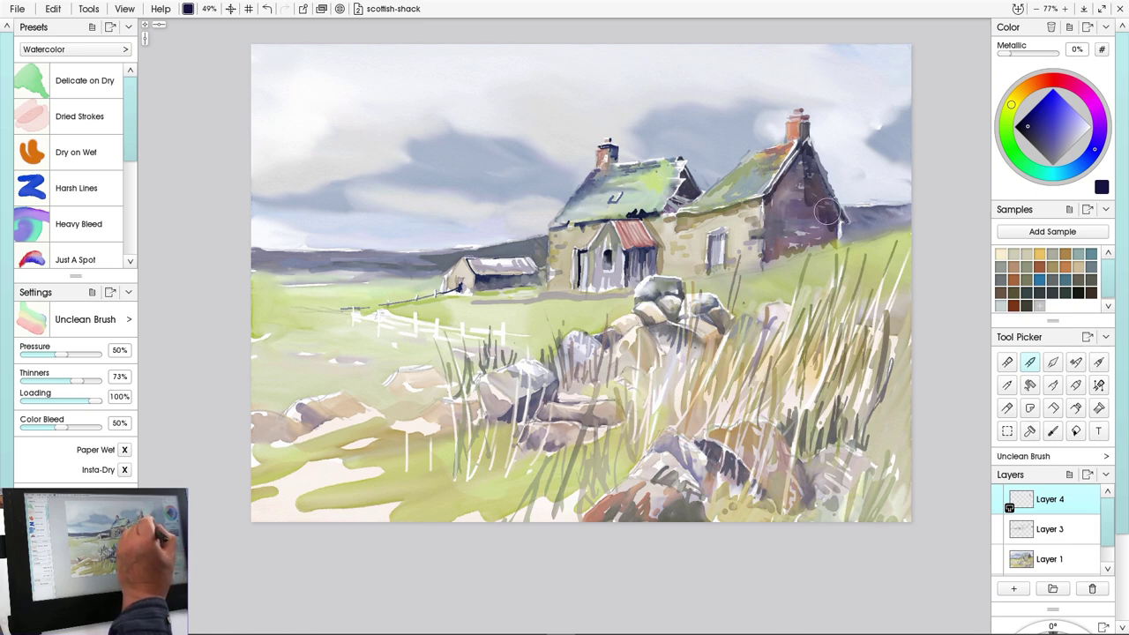
mouse_move(803, 169)
left_mouse_down()
mouse_move(784, 190)
mouse_move(795, 175)
mouse_move(831, 228)
mouse_move(813, 240)
mouse_move(829, 258)
mouse_move(847, 226)
mouse_move(843, 235)
mouse_move(897, 228)
mouse_move(801, 236)
mouse_move(818, 226)
mouse_move(799, 218)
mouse_move(783, 237)
mouse_move(764, 205)
mouse_move(783, 210)
mouse_move(769, 256)
mouse_move(758, 232)
left_mouse_up()
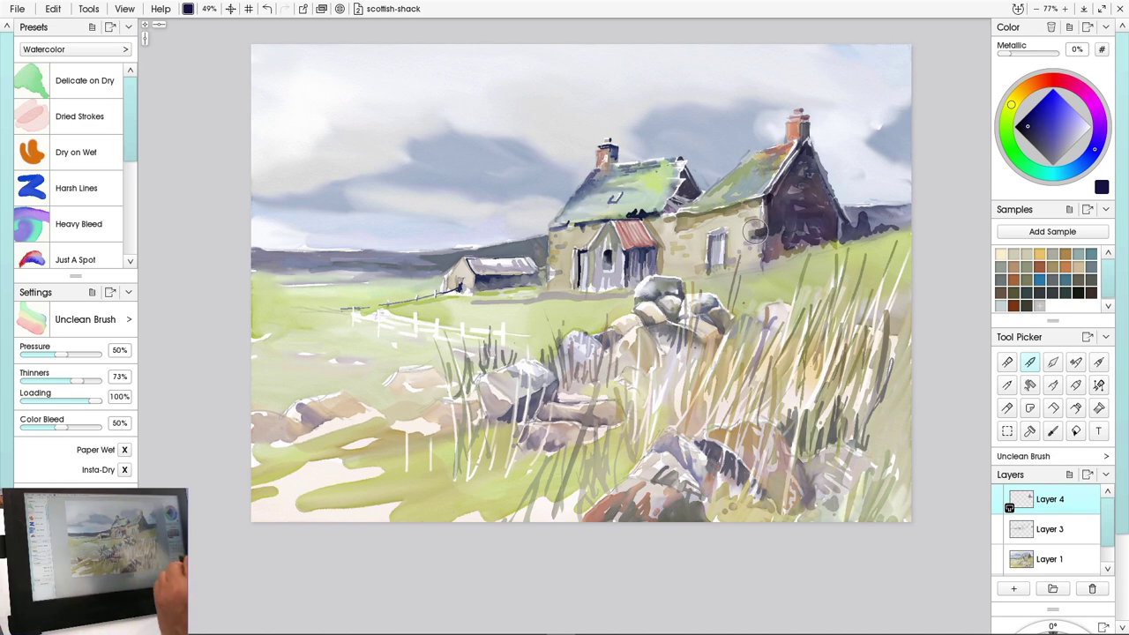
key("k")
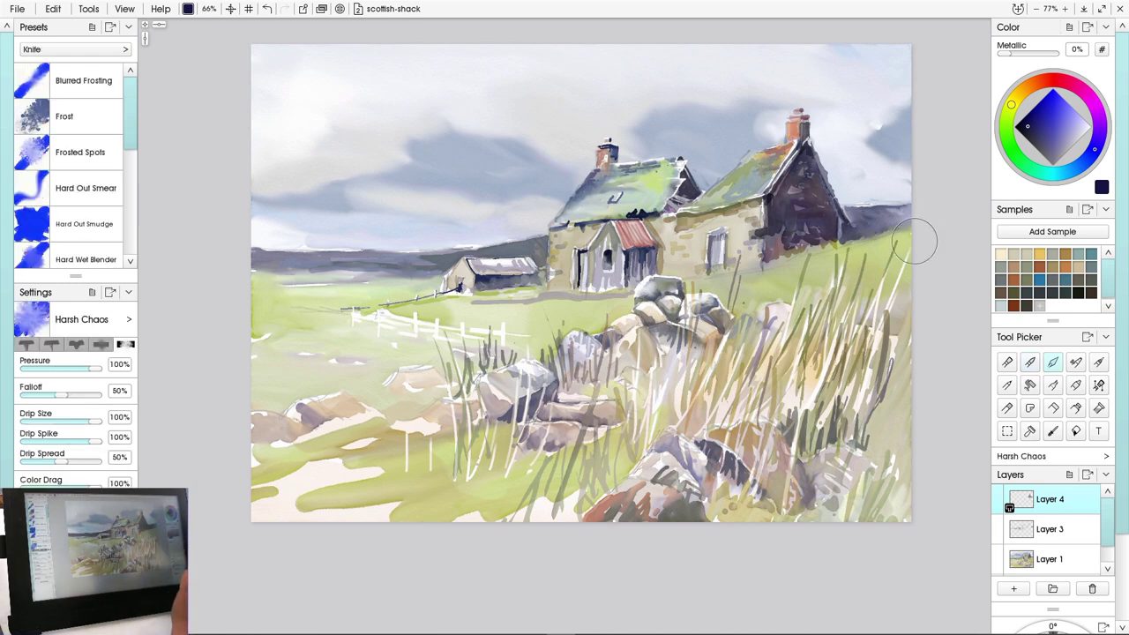
Add dark navy shadow beneath the right roof's eaves and inside the front wall's window
key("w")
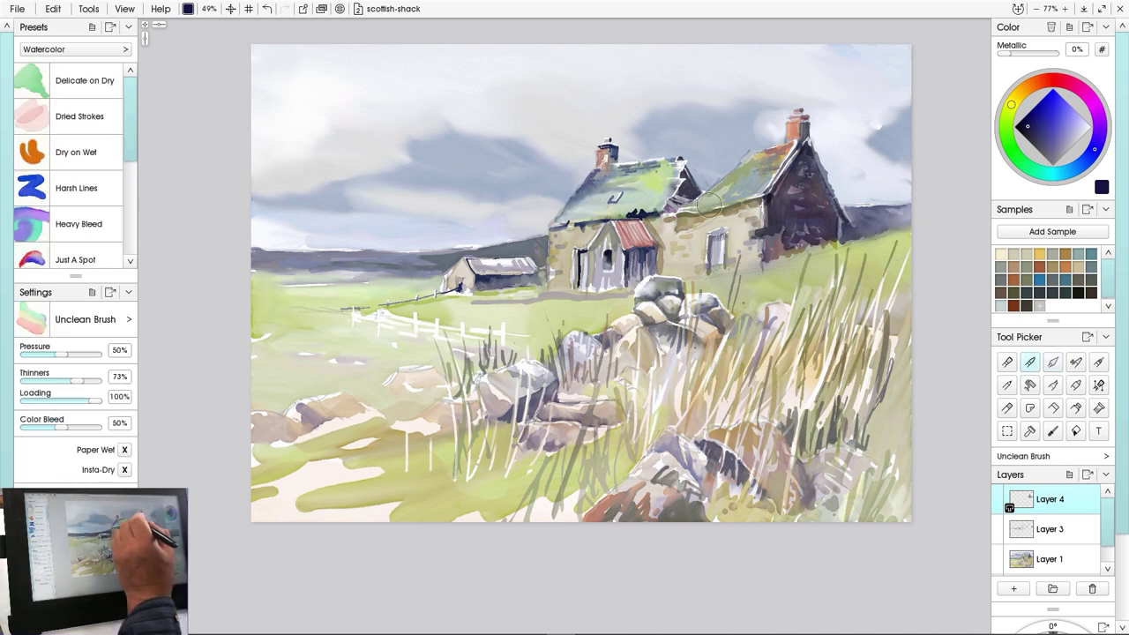
left_click_drag(747, 205, 685, 214)
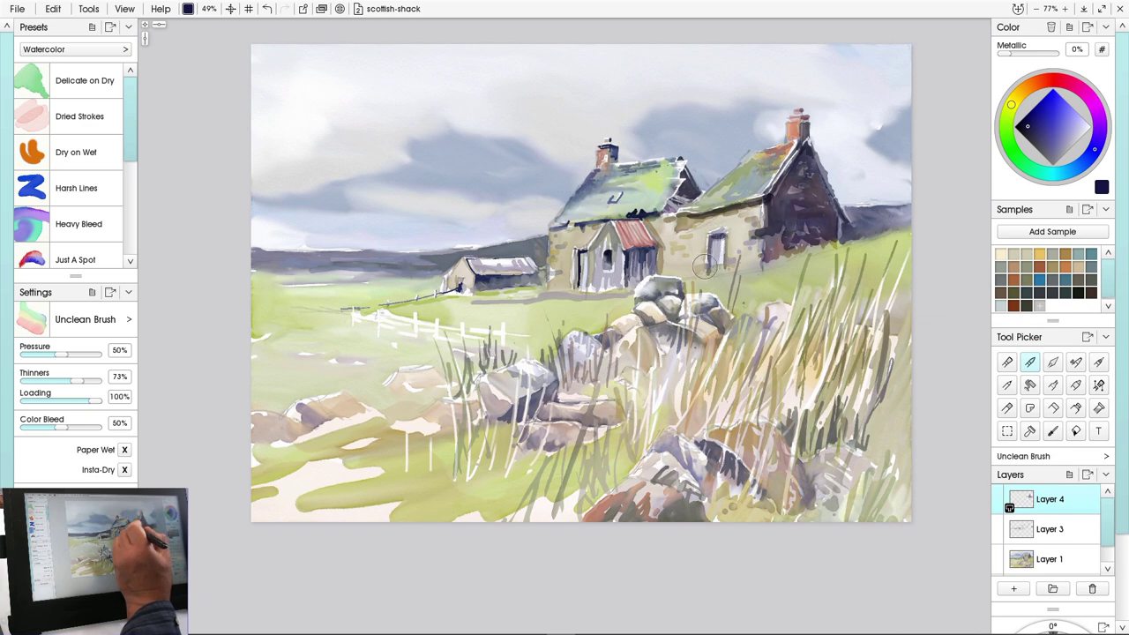
left_click_drag(721, 238, 725, 260)
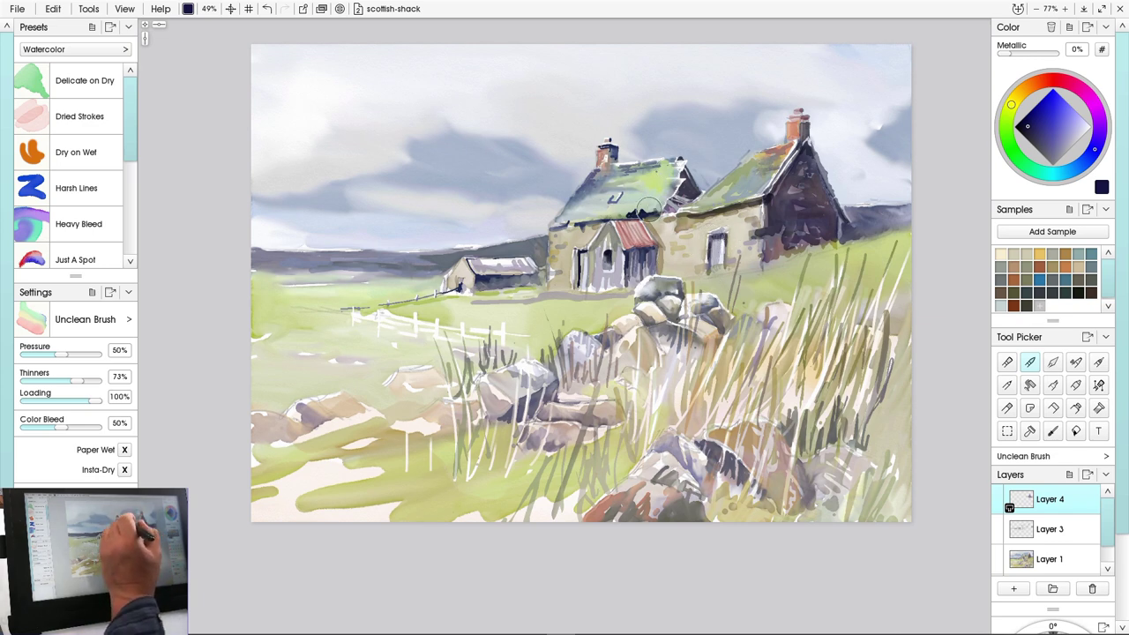
Darken the broken gable end of the left roof and the shaded side of the left chimney
left_click_drag(685, 190, 674, 214)
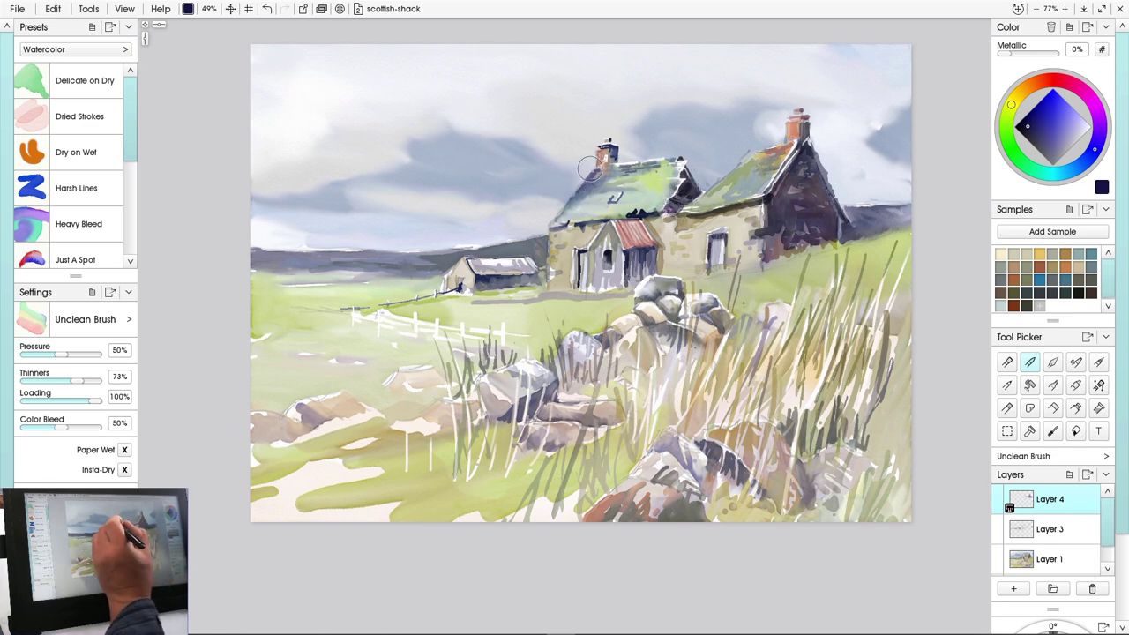
mouse_move(618, 148)
left_mouse_down()
mouse_move(586, 197)
mouse_move(605, 153)
mouse_move(615, 159)
mouse_move(603, 147)
mouse_move(615, 161)
left_mouse_up()
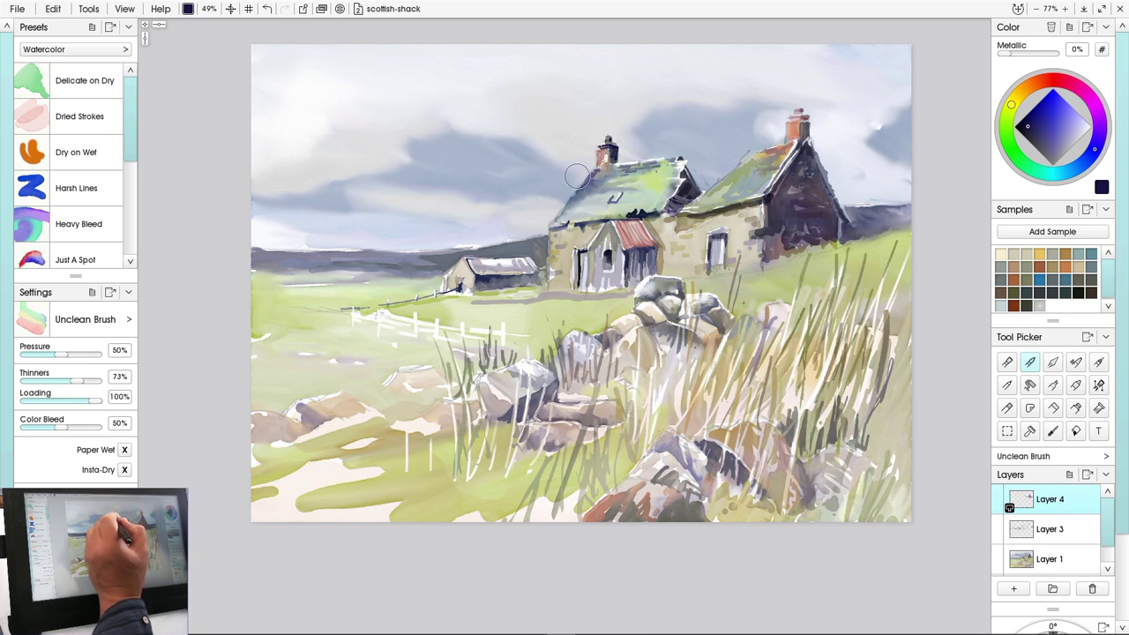
left_click(618, 194)
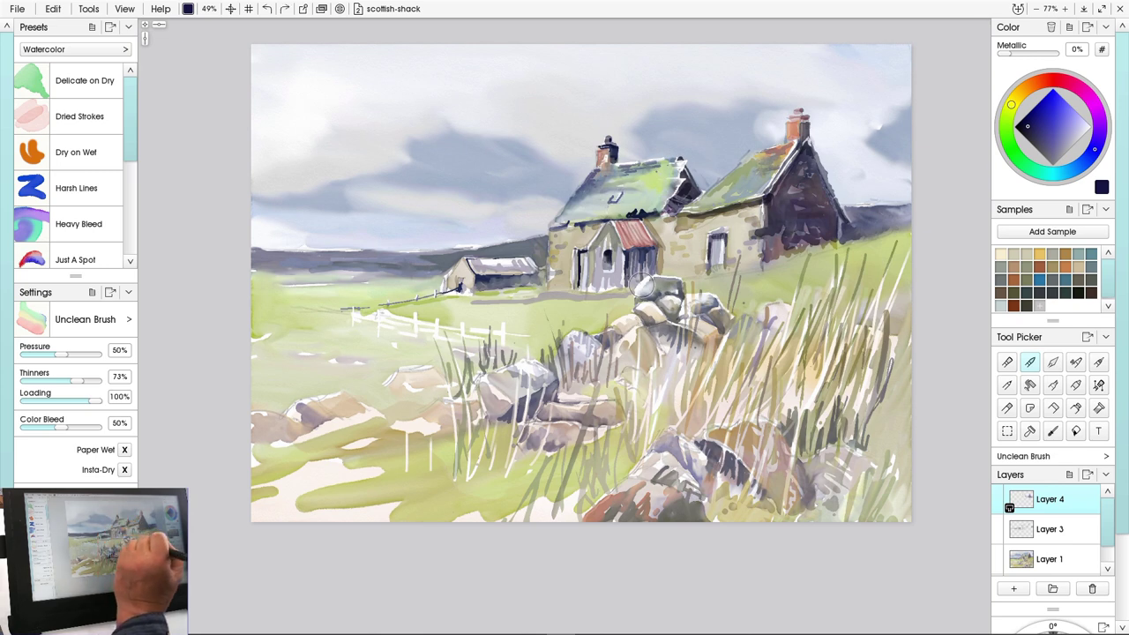
left_click_drag(617, 198, 565, 226)
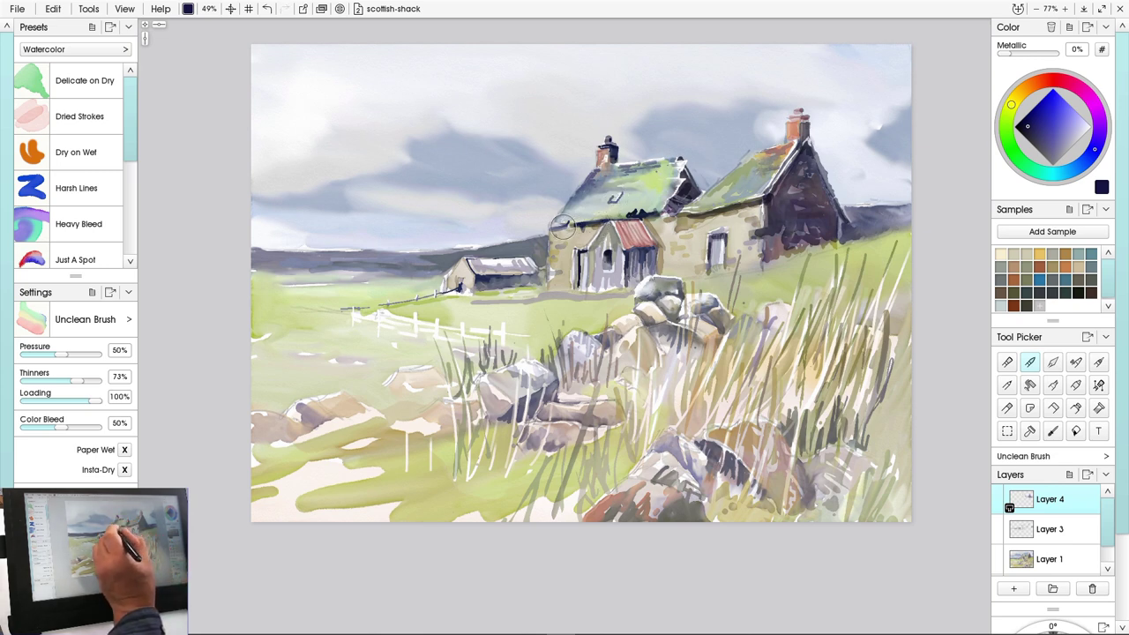
key("ctrl+z")
key("ctrl+z")
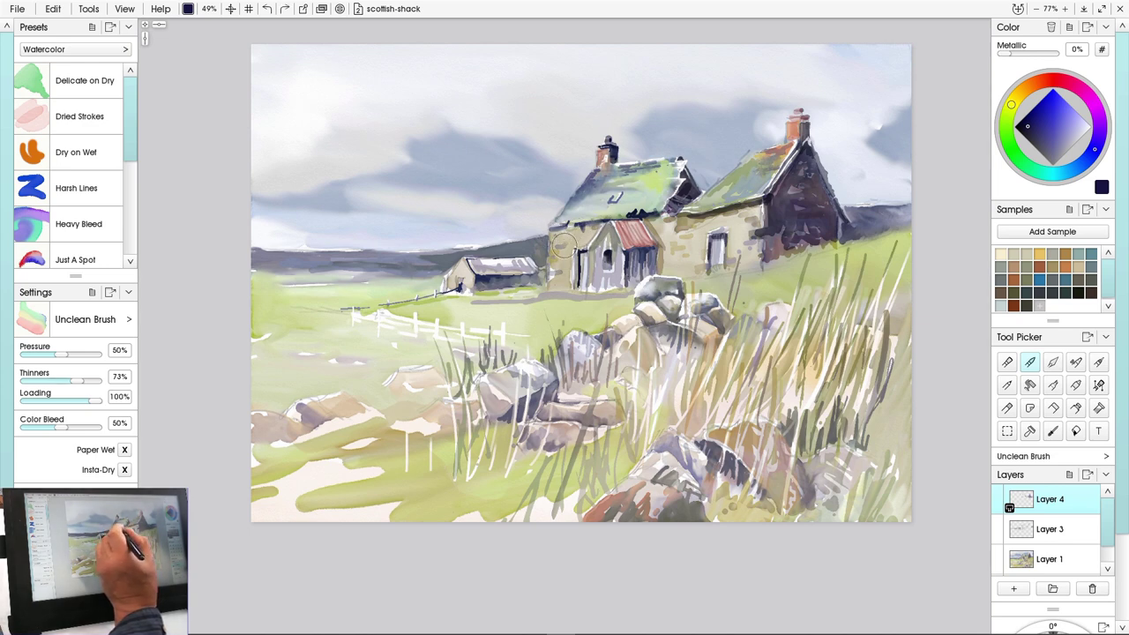
Darken the porch's boarded side, window and doorway with dark navy, and deepen the hill against the cottage's outer corner
scroll(569, 315, "up", 5)
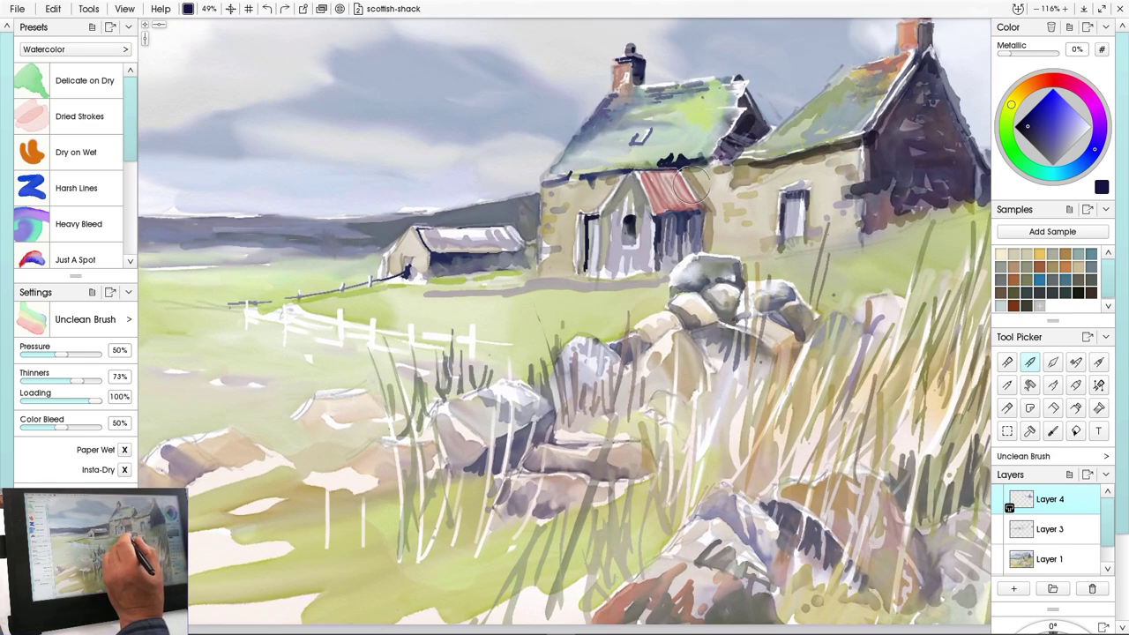
left_click_drag(701, 162, 684, 164)
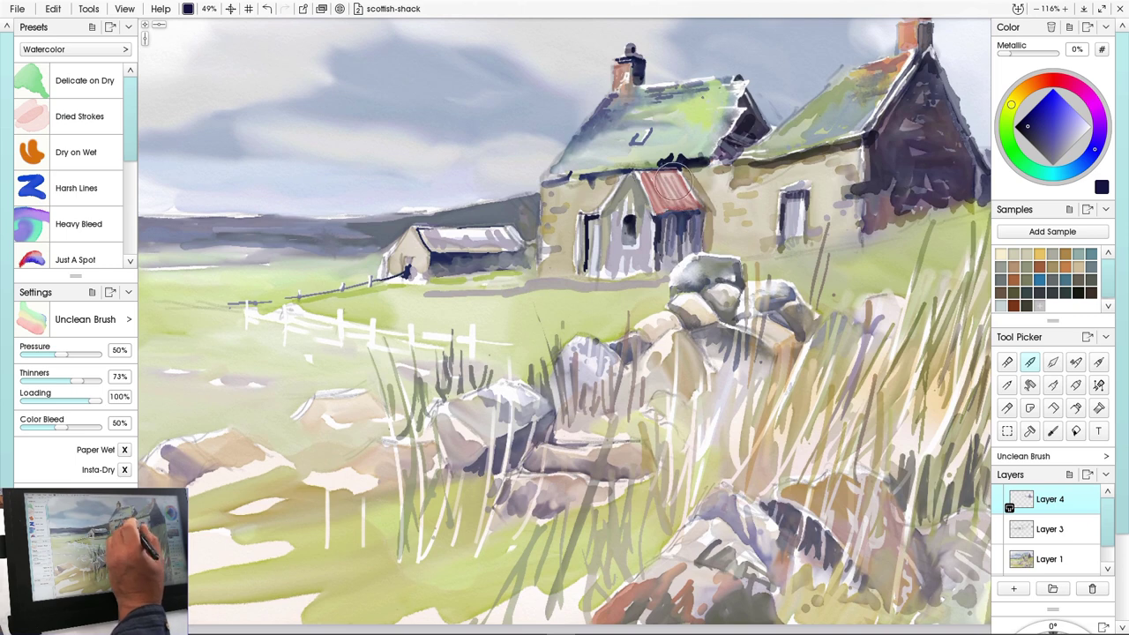
mouse_move(679, 252)
left_mouse_down()
mouse_move(697, 201)
mouse_move(672, 231)
mouse_move(696, 242)
mouse_move(679, 255)
mouse_move(675, 210)
mouse_move(660, 232)
mouse_move(660, 272)
left_mouse_up()
mouse_move(637, 177)
left_mouse_down()
mouse_move(655, 219)
mouse_move(618, 191)
left_mouse_up()
mouse_move(616, 190)
left_mouse_down()
mouse_move(606, 201)
mouse_move(631, 241)
mouse_move(592, 246)
mouse_move(589, 275)
left_mouse_up()
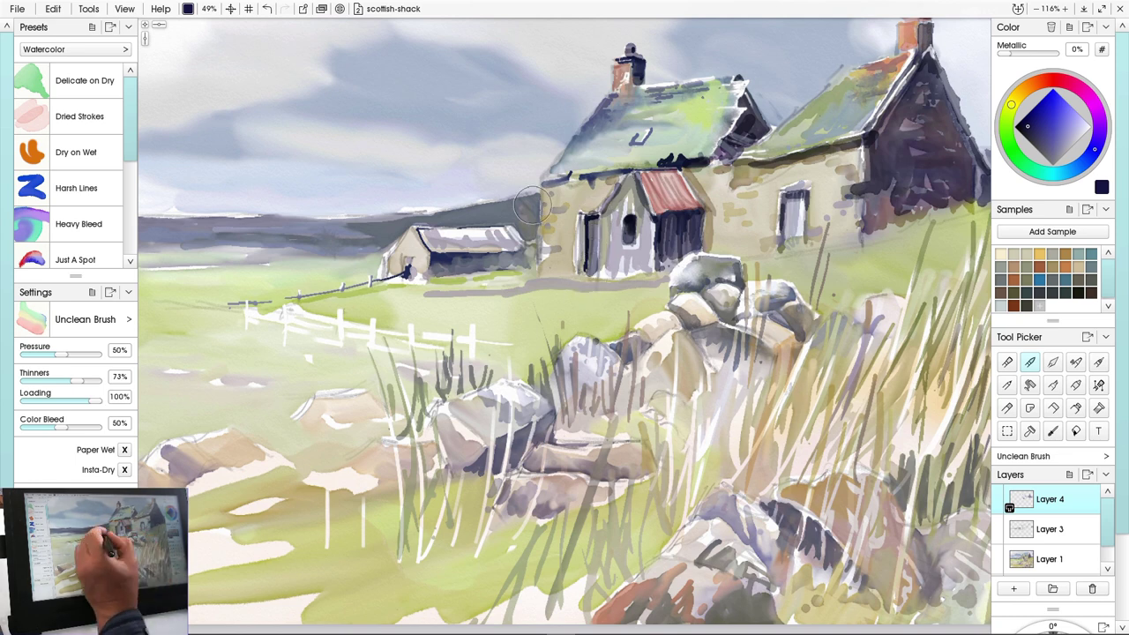
mouse_move(529, 196)
left_mouse_down()
mouse_move(534, 216)
mouse_move(520, 227)
left_mouse_up()
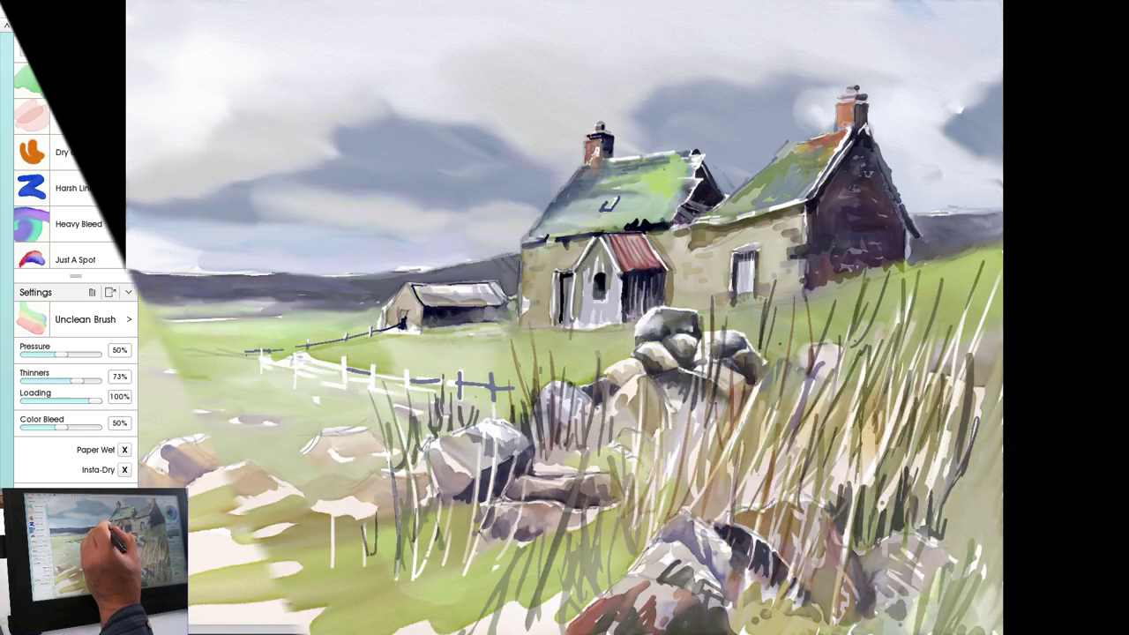